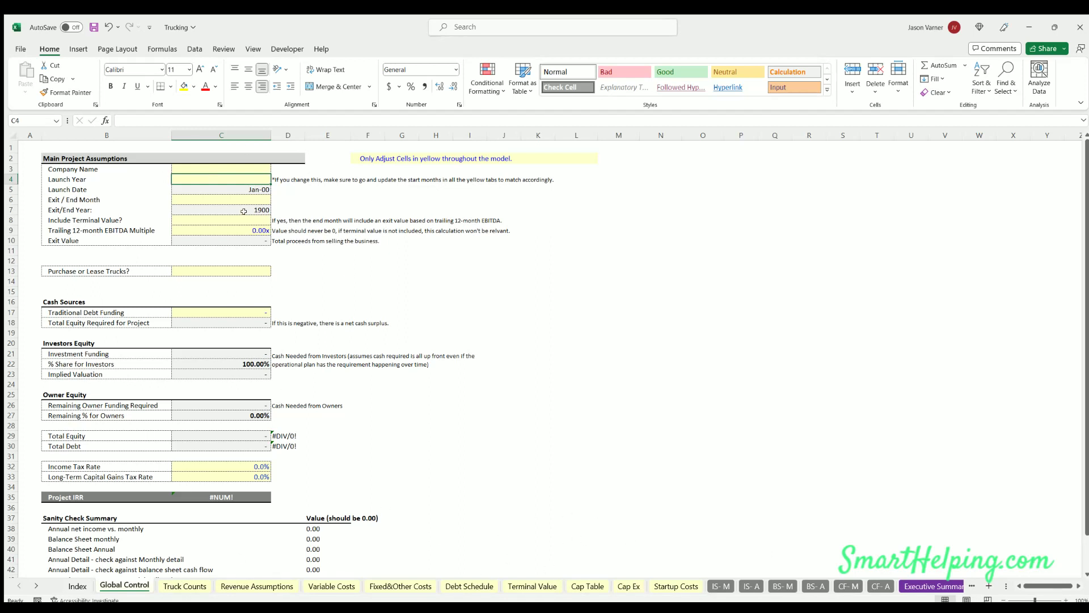
left_click(237, 165)
left_click(229, 180)
left_click(226, 195)
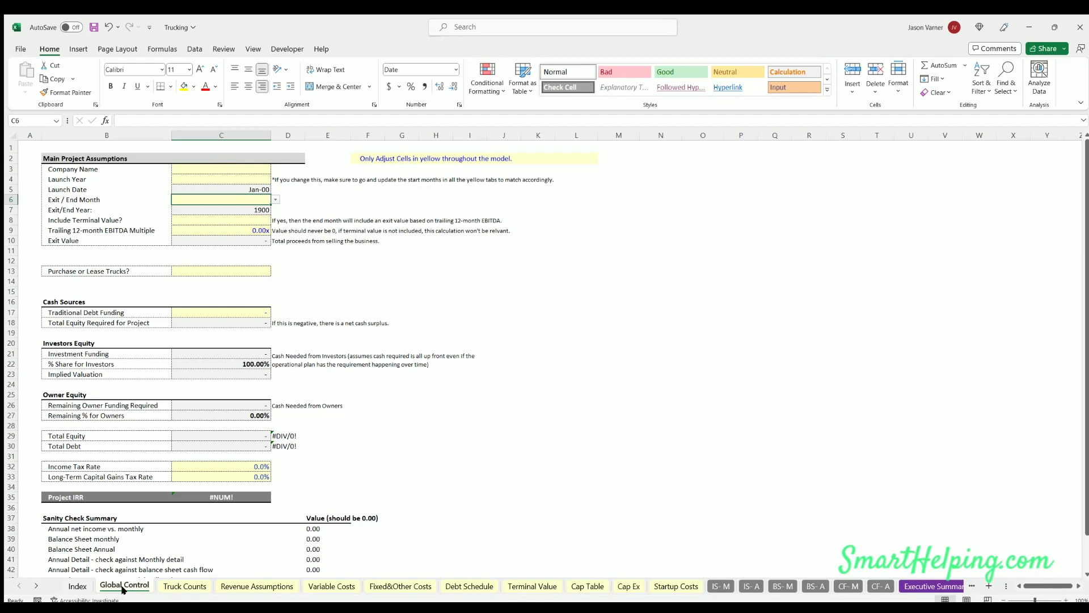
Enter Trucky, LLC as the company name and 2024 as the launch year on the Global Control sheet
left_click(219, 169)
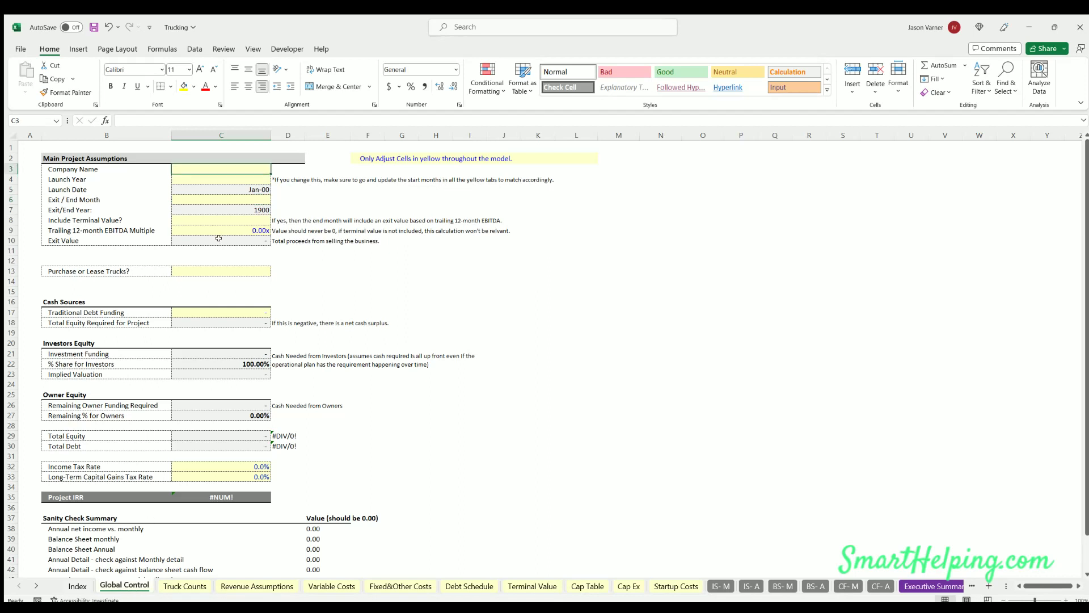
type("Trucky, LLC")
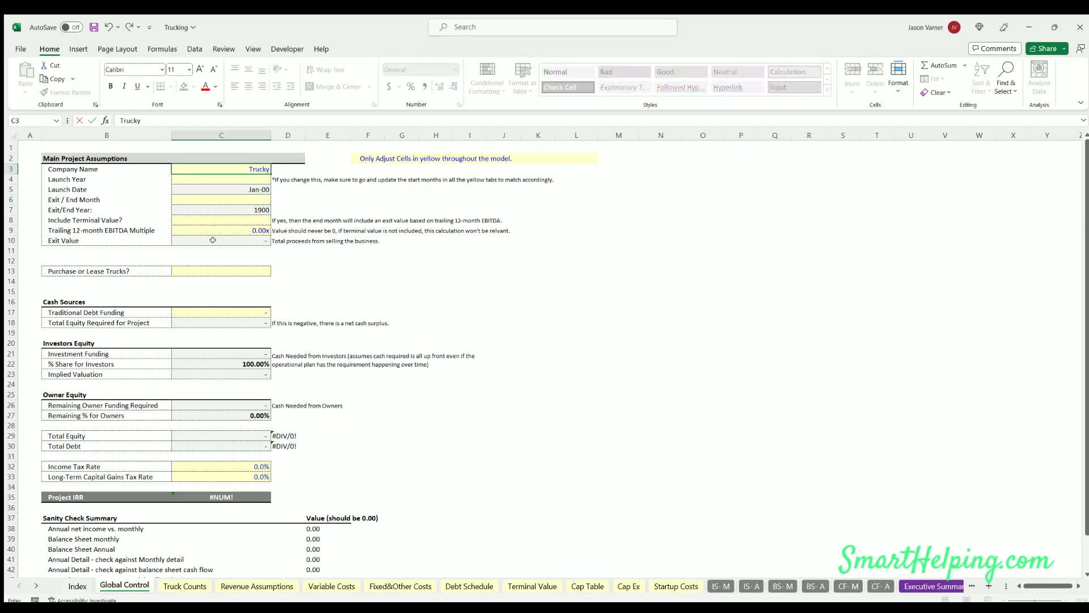
key("Return")
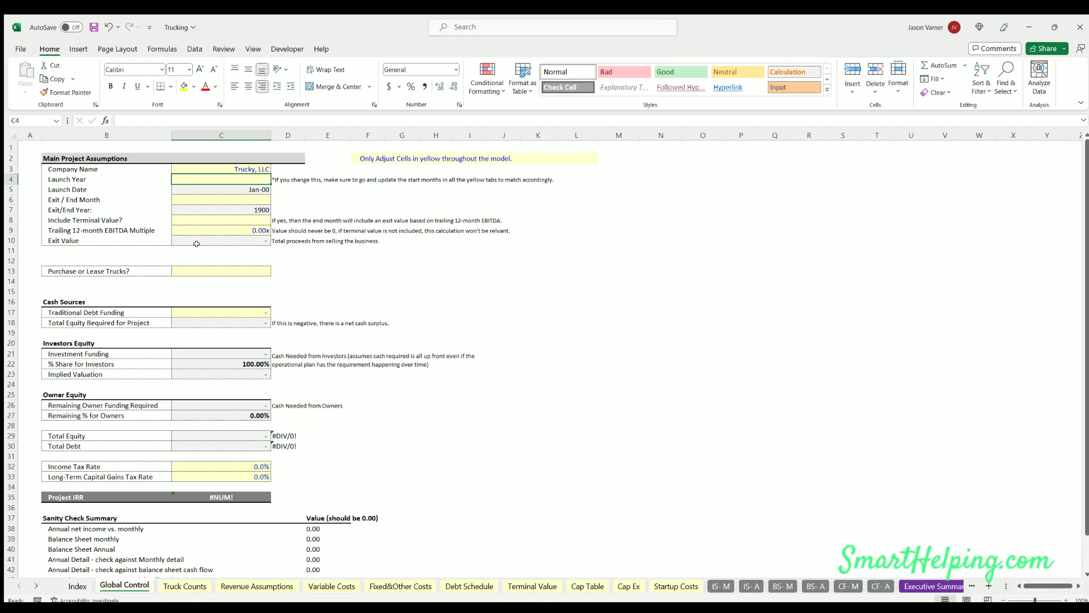
type("2024")
key("Return")
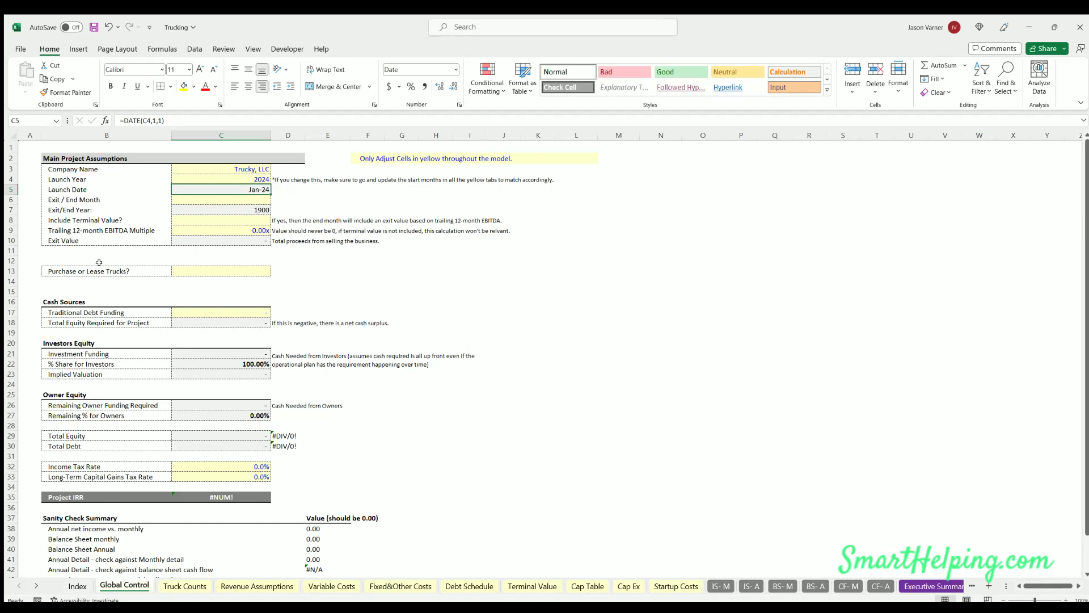
Set the Exit / End Month in the main project assumptions to Dec-28
key("Up")
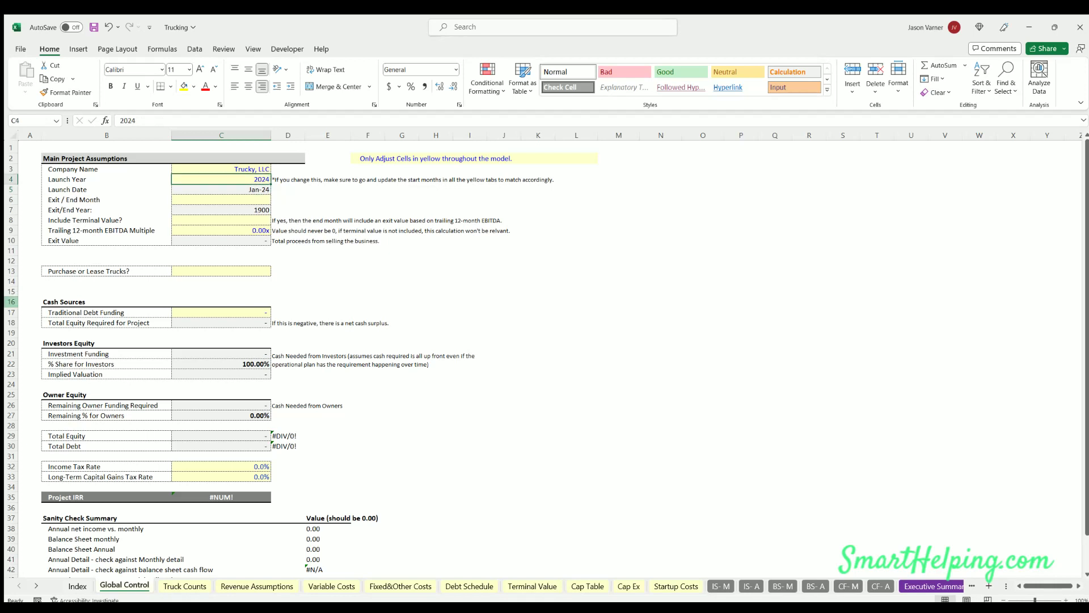
key("Down")
key("Down")
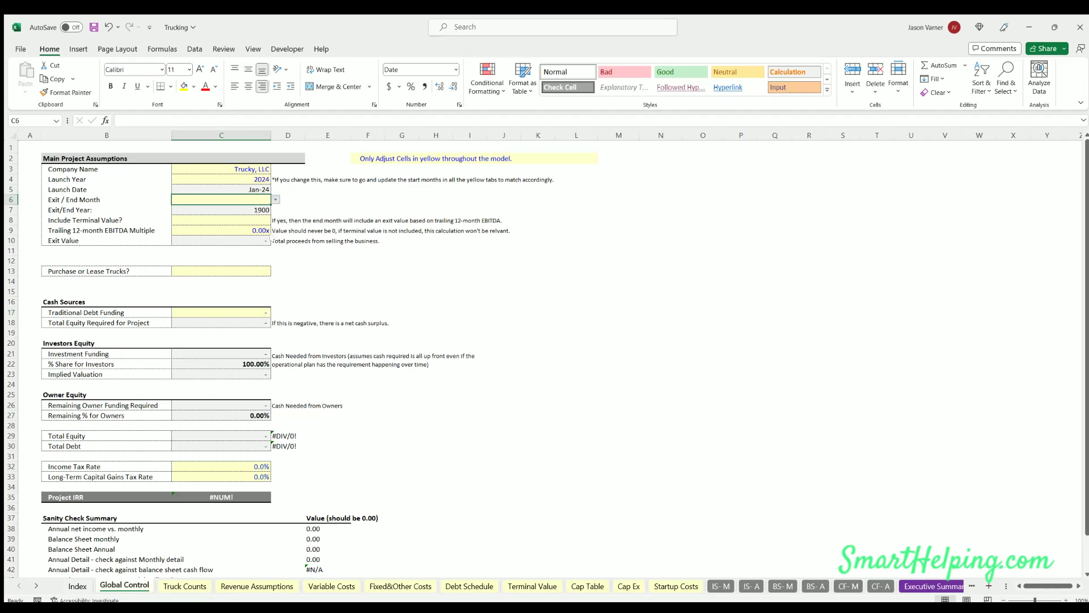
type("Dec-28")
Set Include Terminal Value to Yes and the trailing 12-month EBITDA multiple to 3.5
left_click(223, 220)
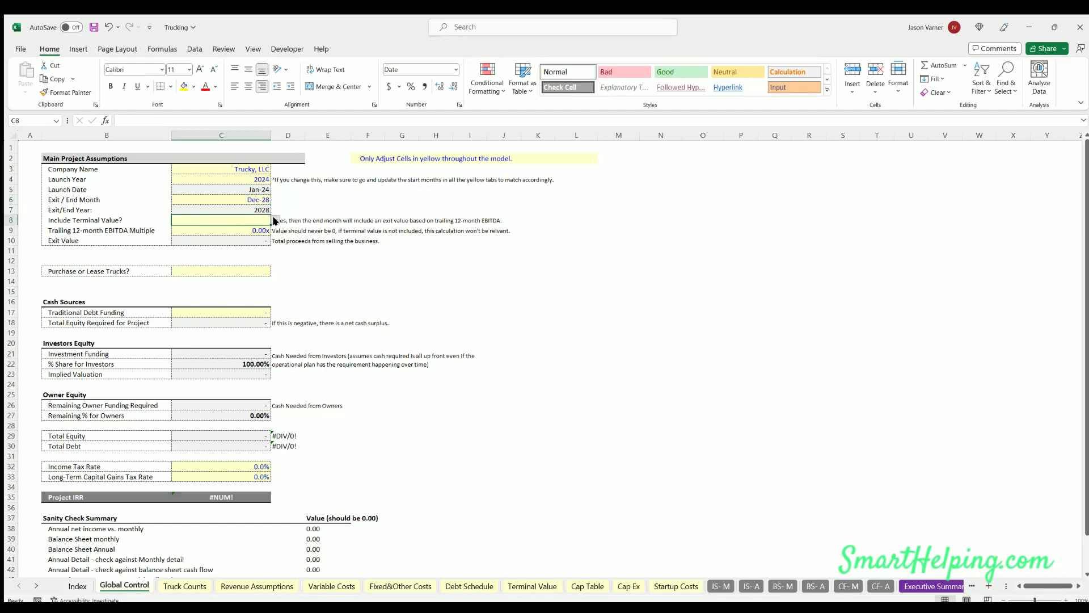
left_click(275, 220)
left_click(248, 228)
left_click(248, 226)
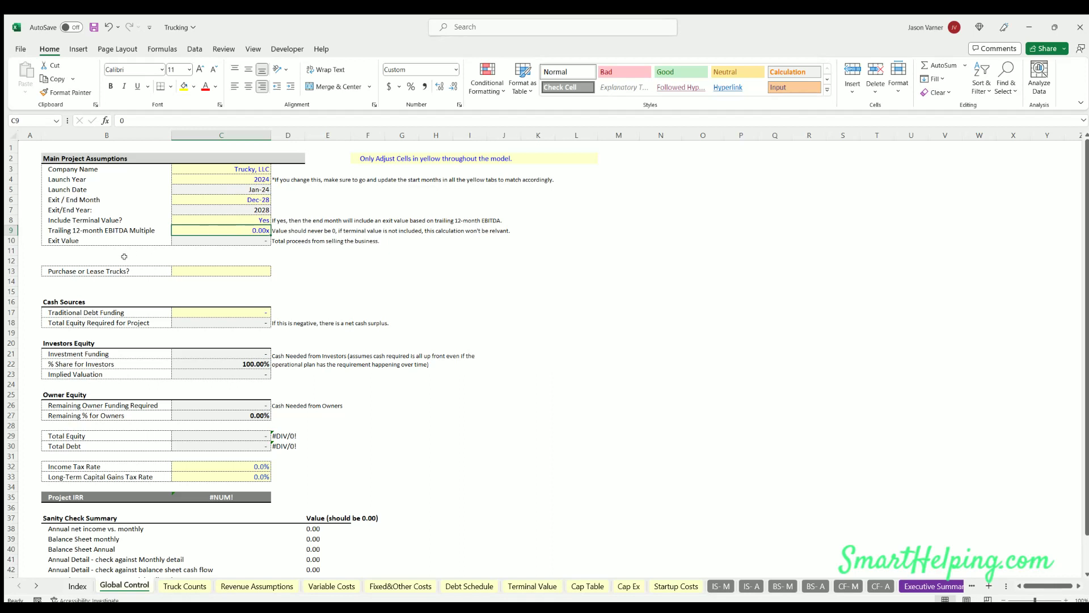
type("3.5")
key("Return")
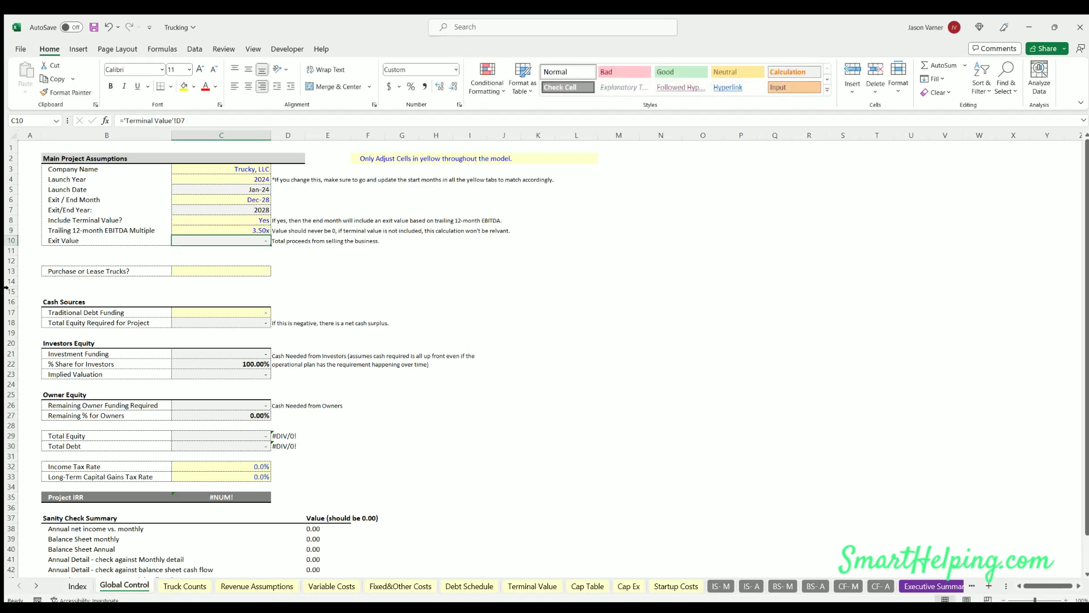
Set the Purchase or Lease Trucks option to Purchase
left_click(212, 268)
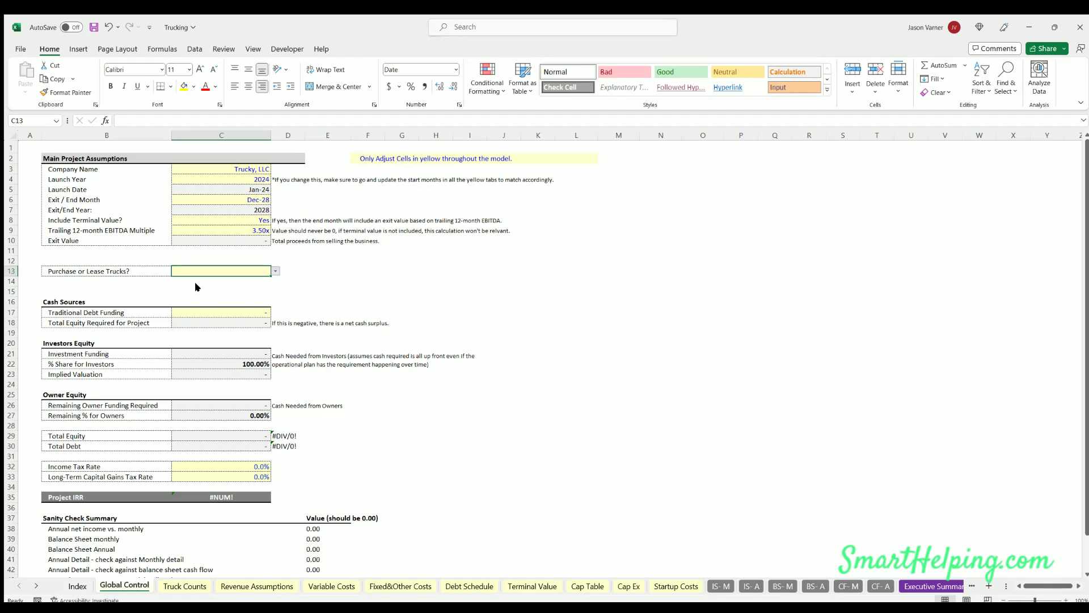
key("ctrl+z")
left_click(235, 287)
left_click(276, 271)
left_click(253, 279)
key("ctrl+z")
key("ctrl+y")
left_click(93, 274)
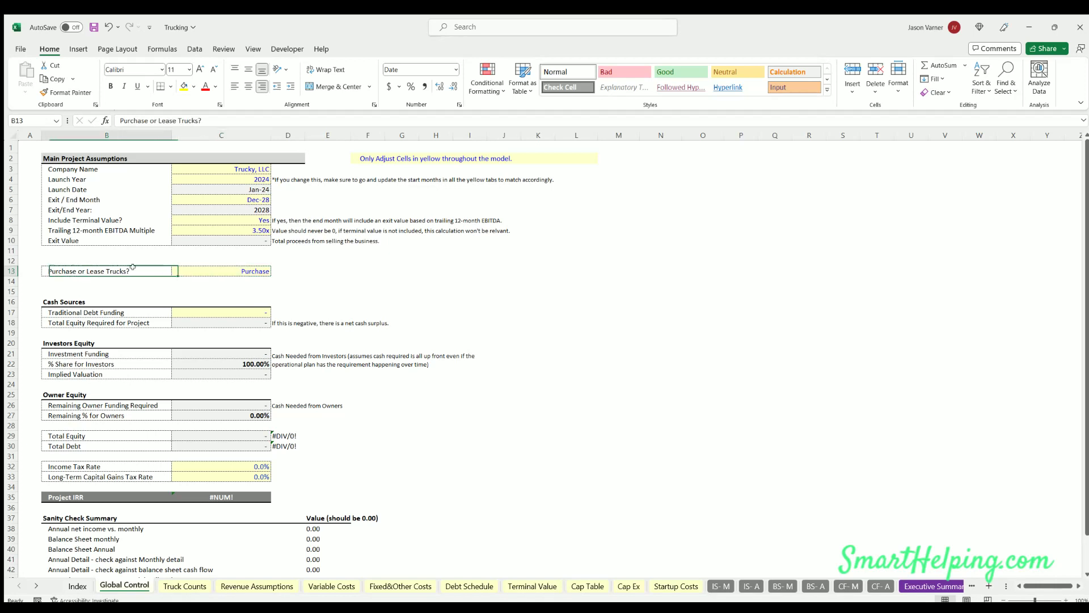
left_click(187, 267)
Examine the traditional debt funding and total equity required cells under Cash Sources, and the two tax rate inputs
left_click(124, 310)
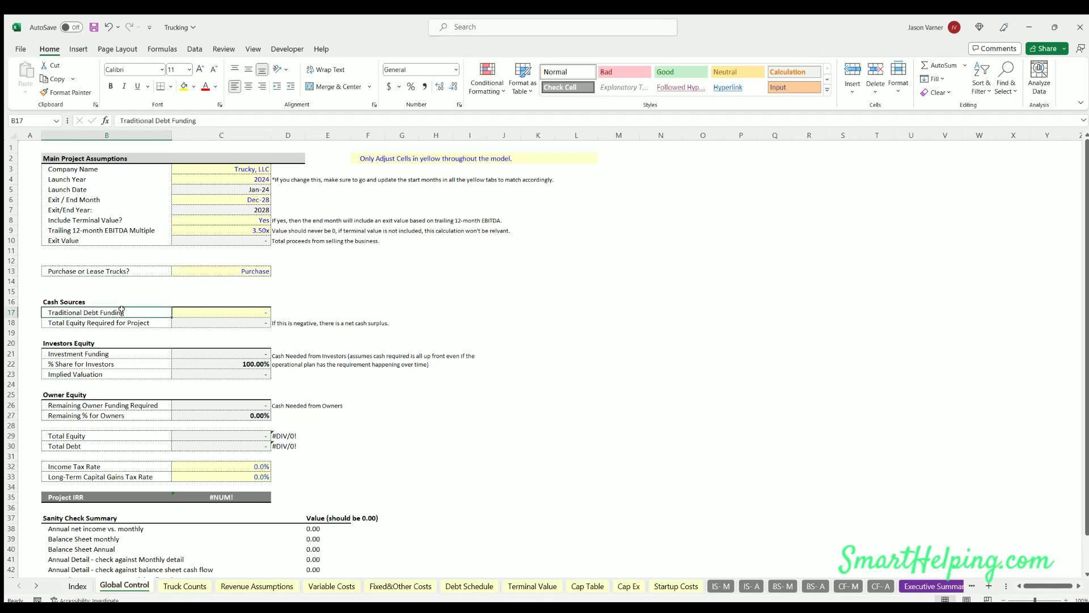
left_click(197, 315)
left_click(197, 320)
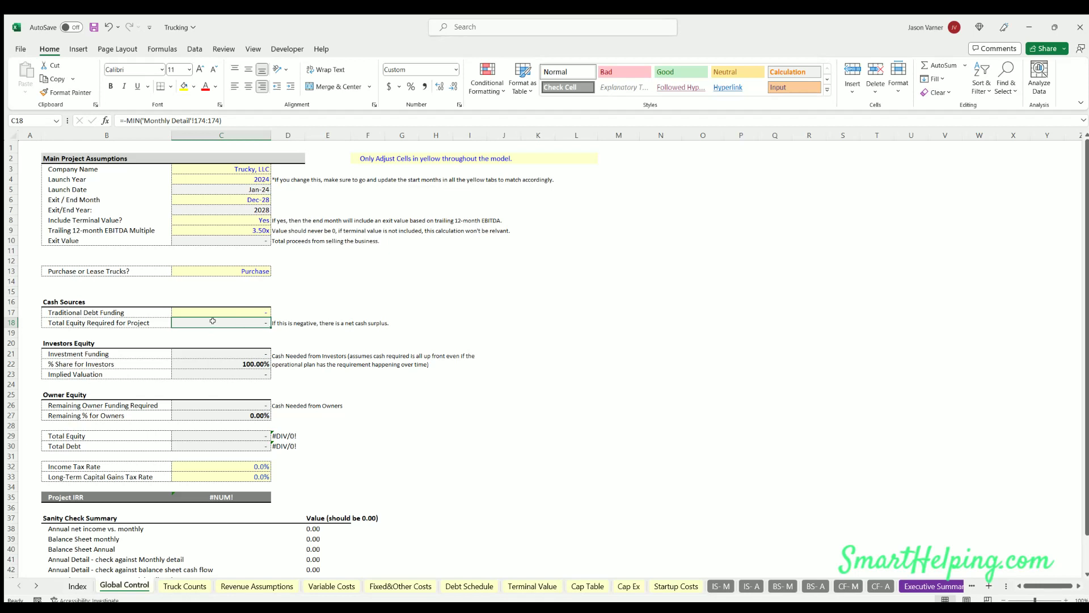
left_click_drag(239, 307, 160, 307)
left_click(231, 307)
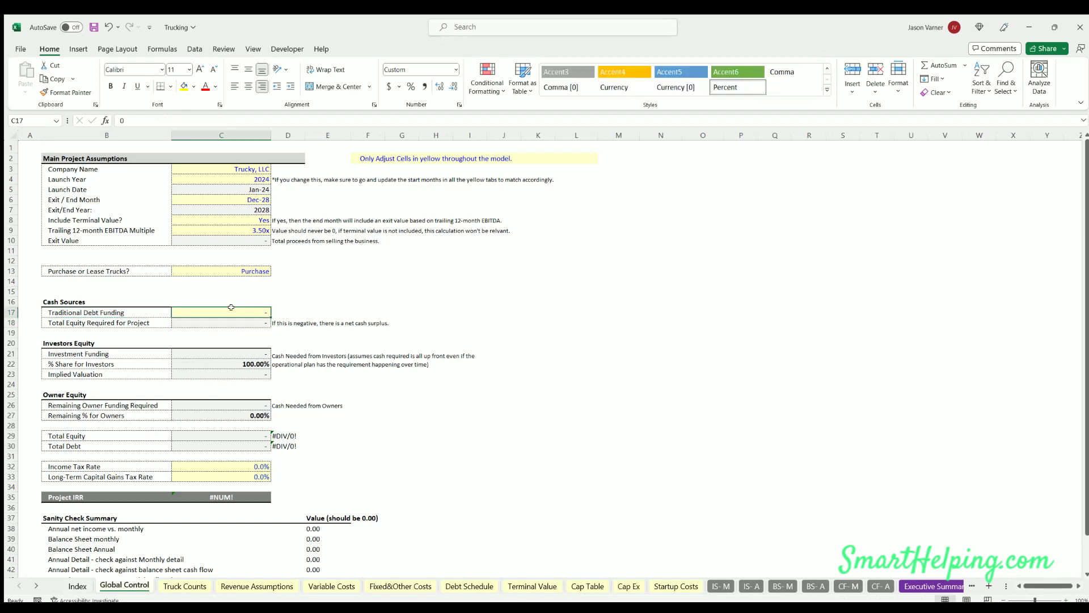
left_click(144, 306)
left_click(218, 306)
left_click_drag(215, 465, 213, 473)
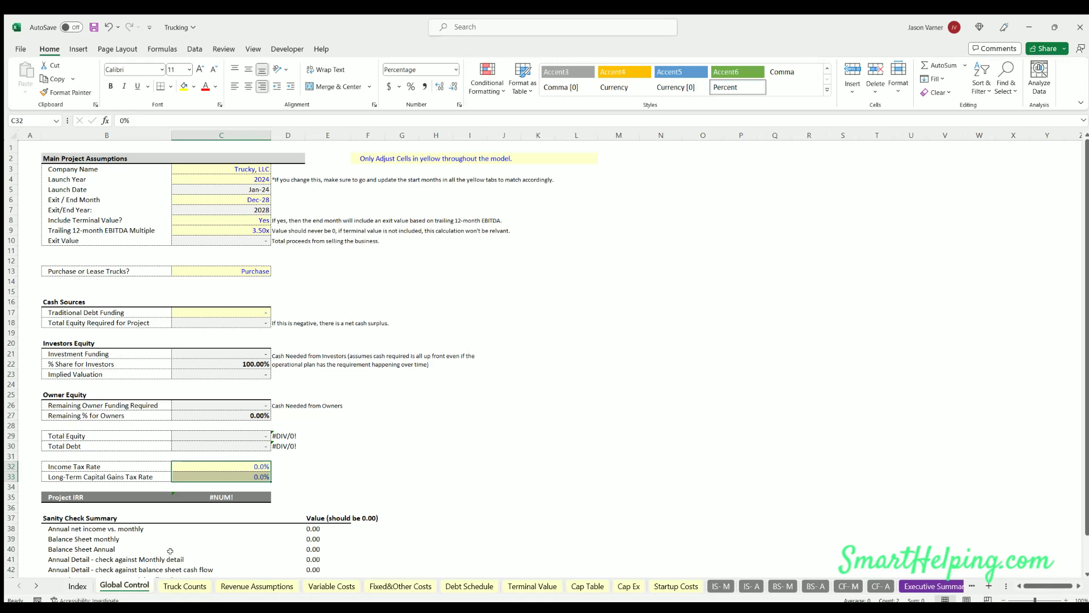
On the Truck Counts sheet, name the three truck/delivery types Type 1, Type 2 and Type 3
left_click(181, 586)
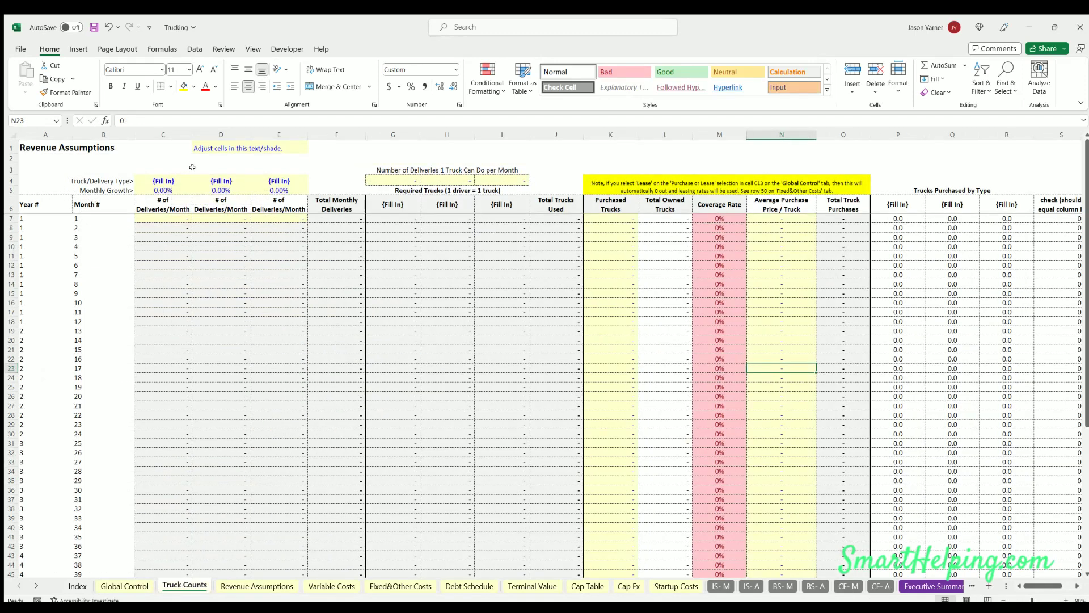
left_click(168, 176)
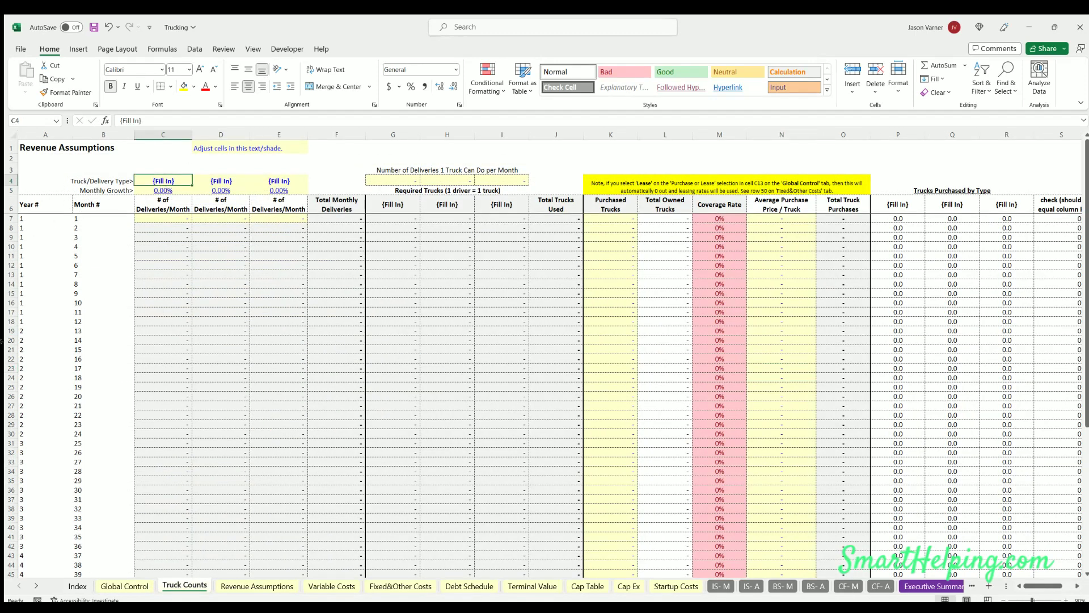
type("Type 1")
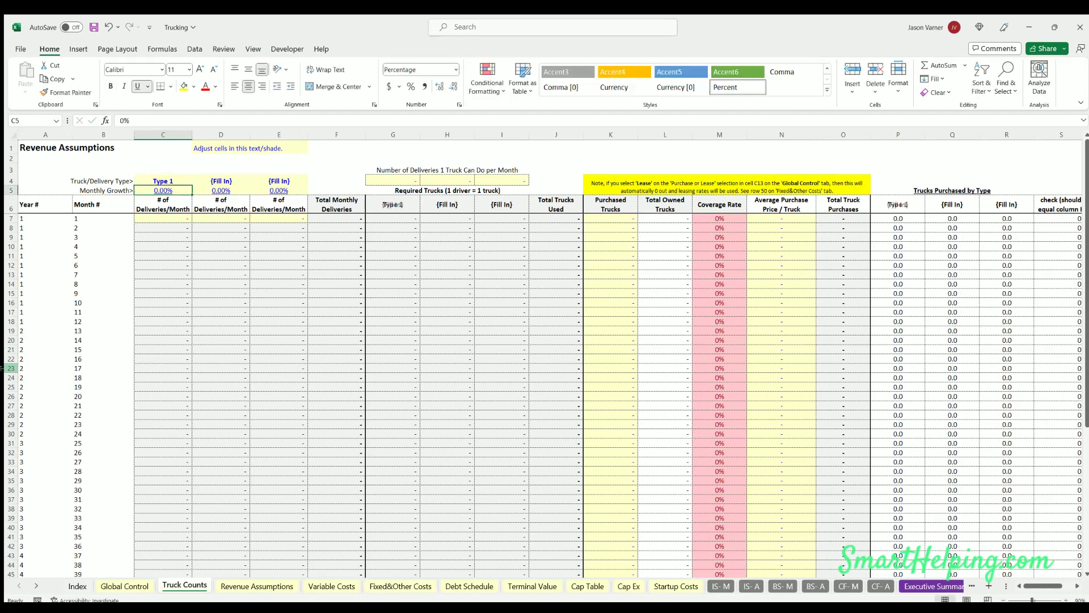
key("Tab")
type("Type 2")
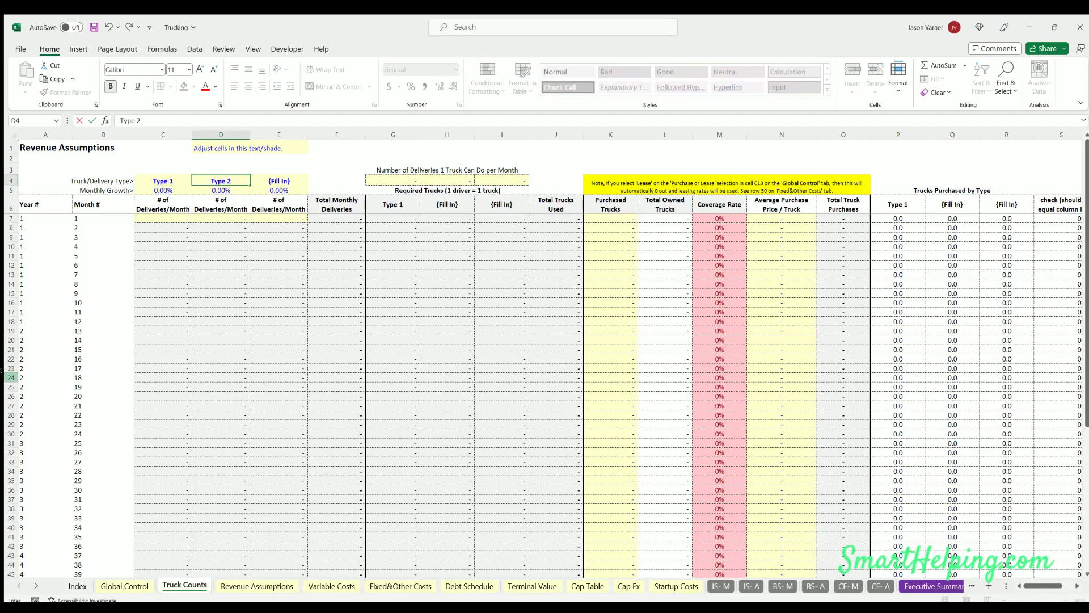
key("Tab")
type("Type 3")
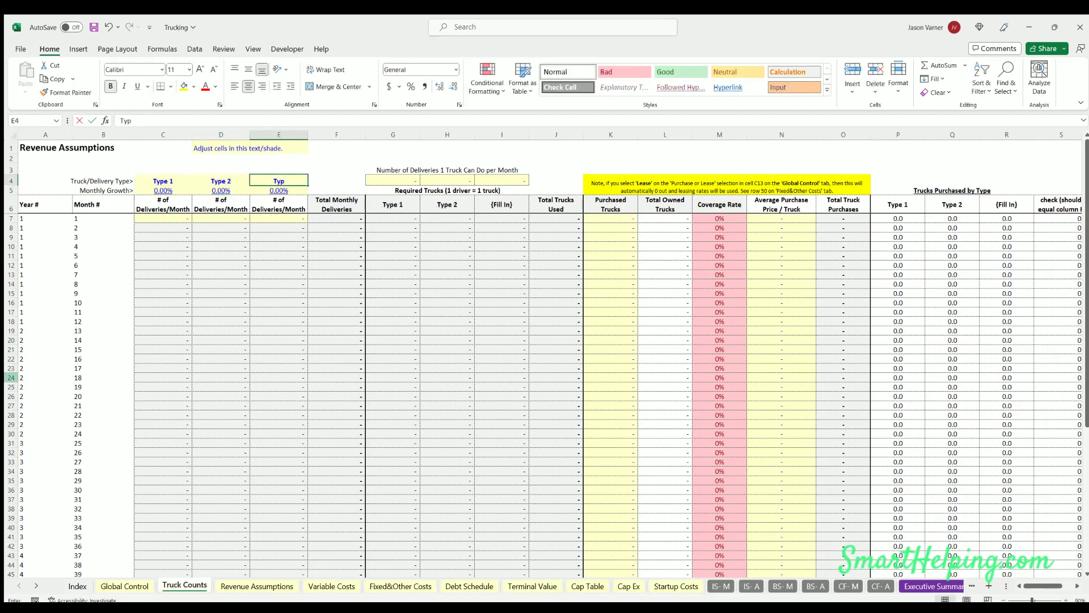
key("Return")
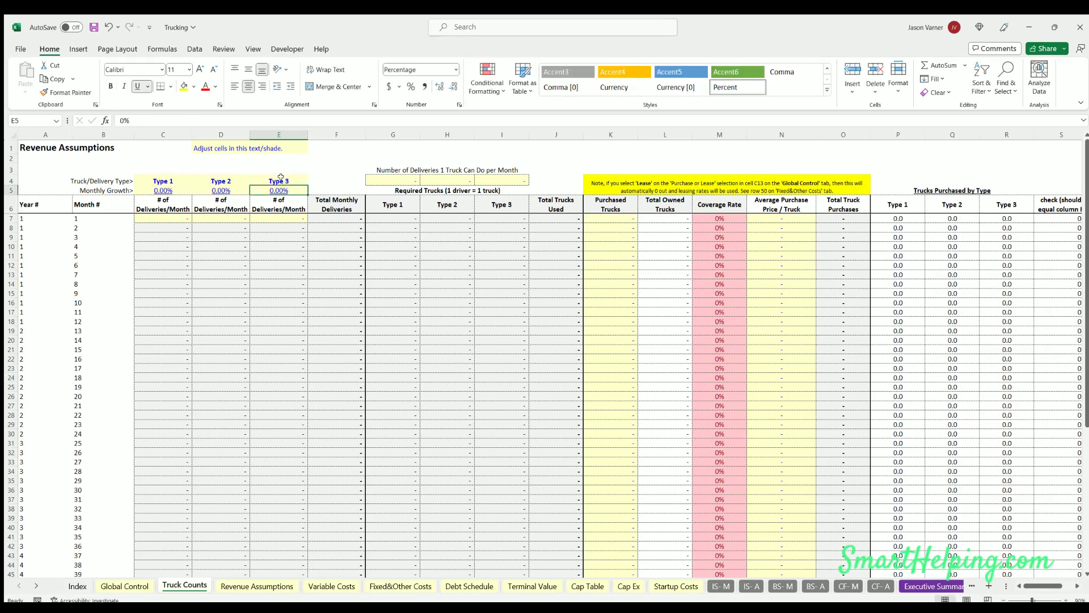
Examine the three truck/delivery type headings and the monthly growth cell of the first type
left_click_drag(170, 178, 283, 181)
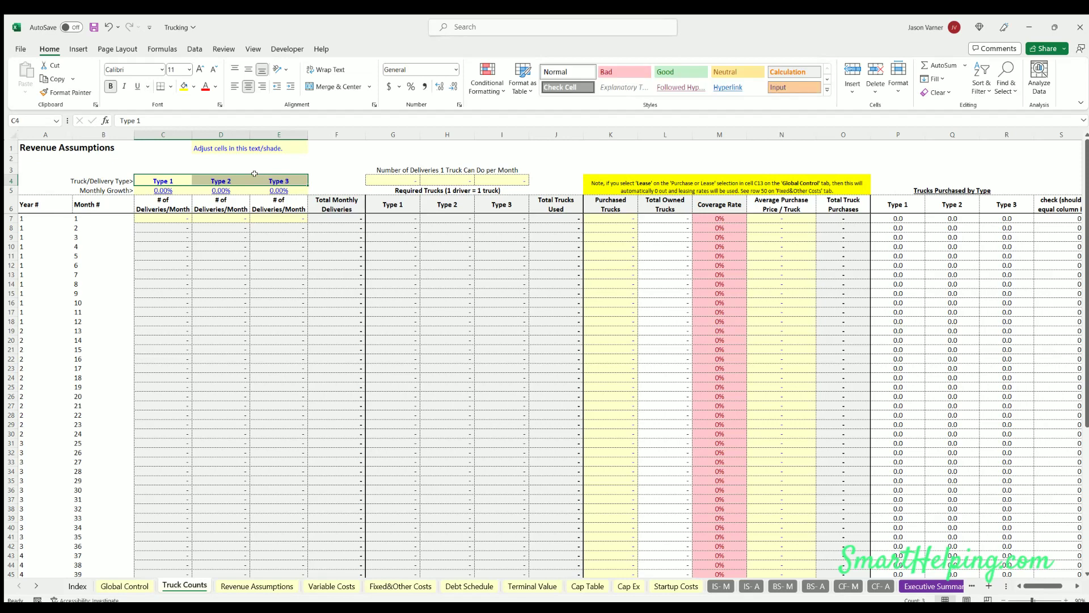
left_click(165, 178)
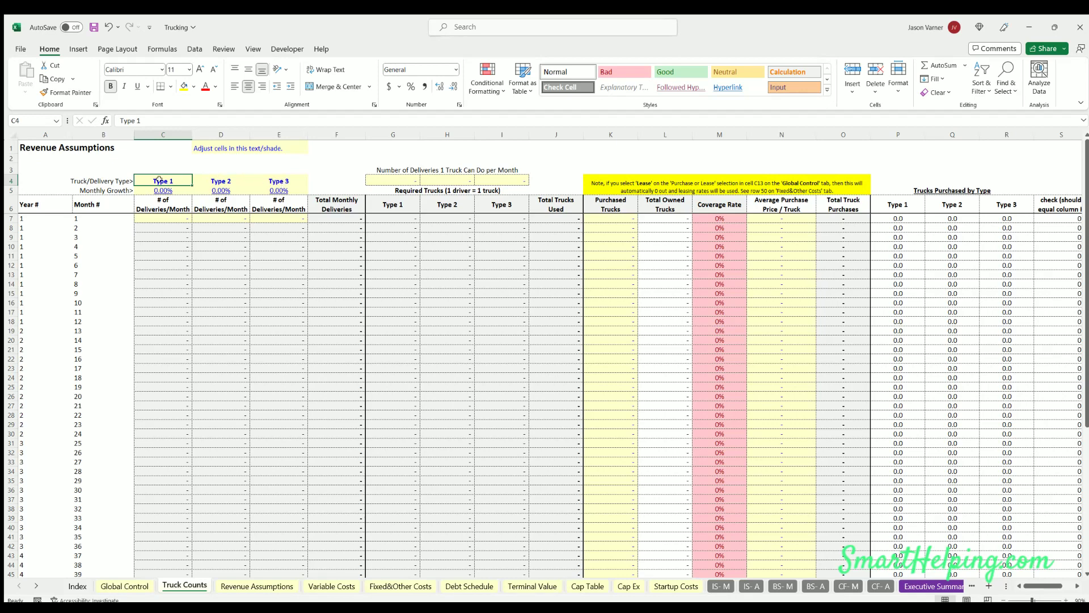
left_click(217, 180)
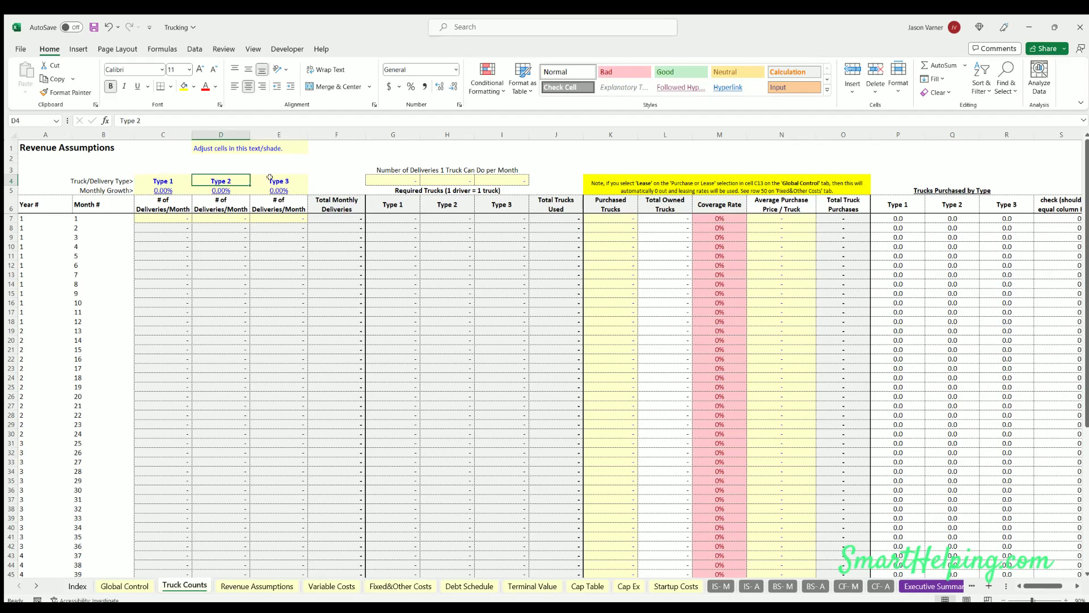
key("Tab")
left_click(165, 177)
key("shift+Right")
key("shift+Right")
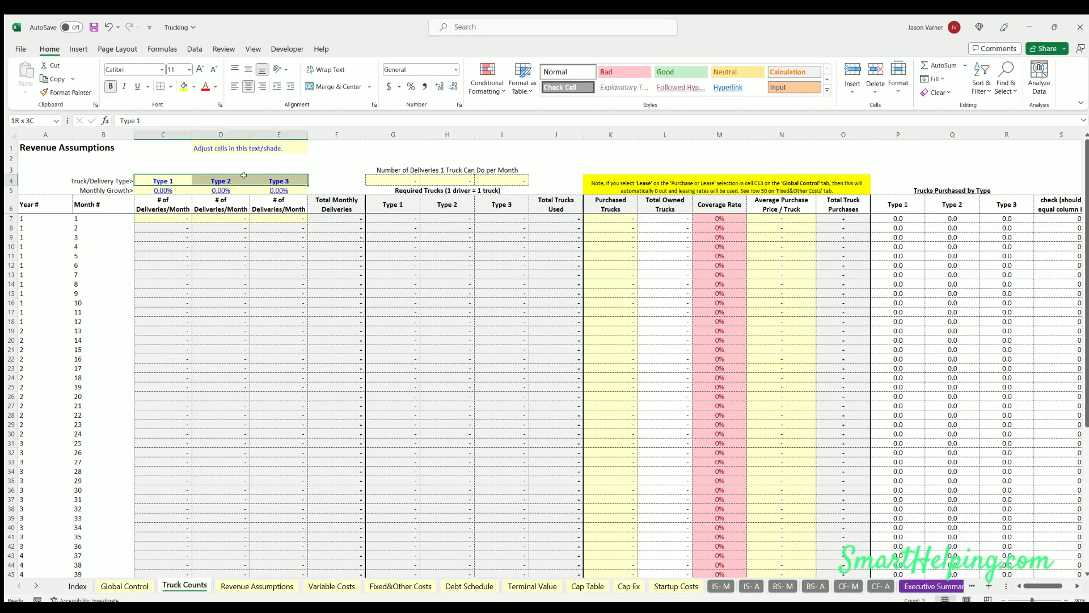
left_click(165, 191)
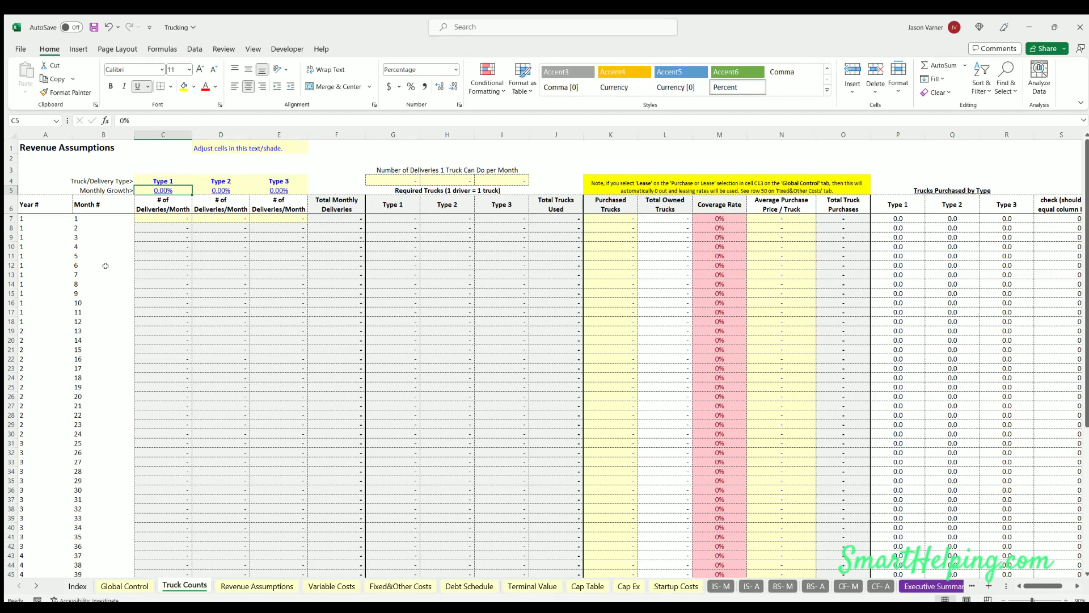
Set the month 1 number of deliveries to 50 for Type 1, 150 for Type 2 and 300 for Type 3
left_click(180, 218)
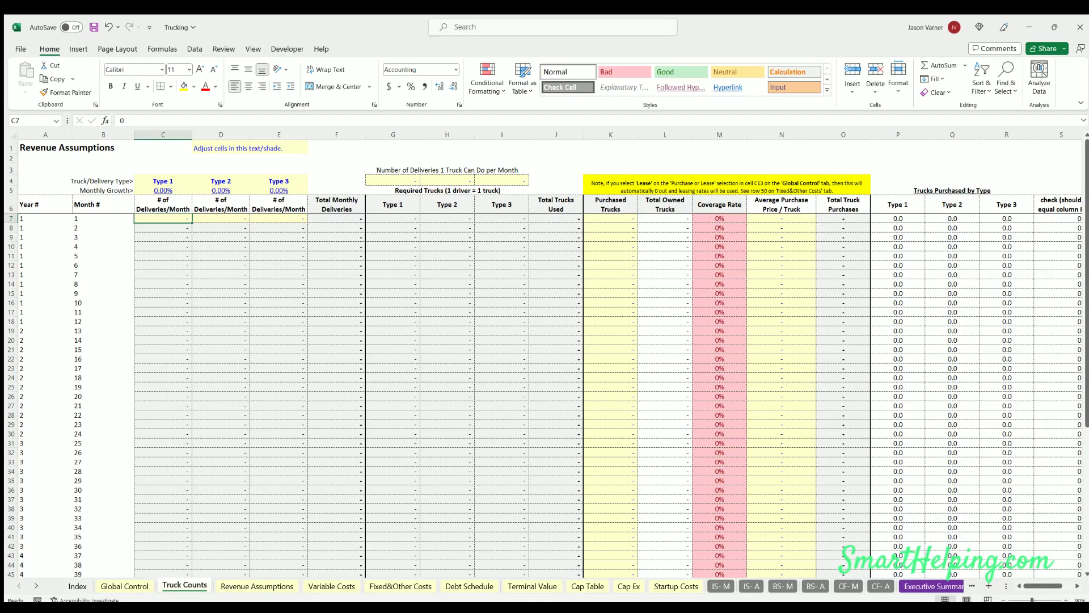
type("50")
key("Return")
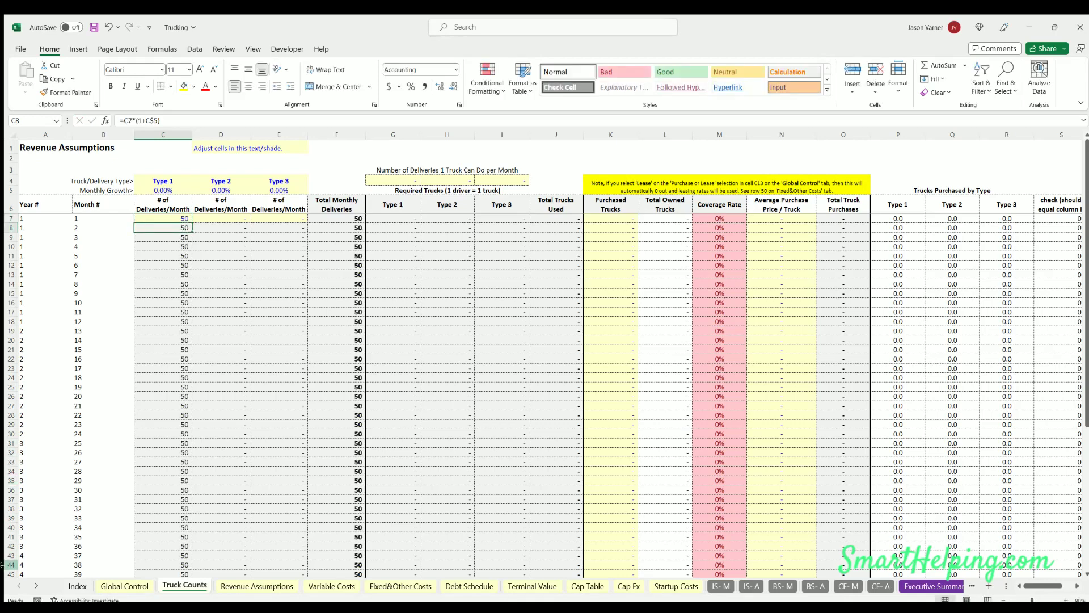
key("Up")
key("Right")
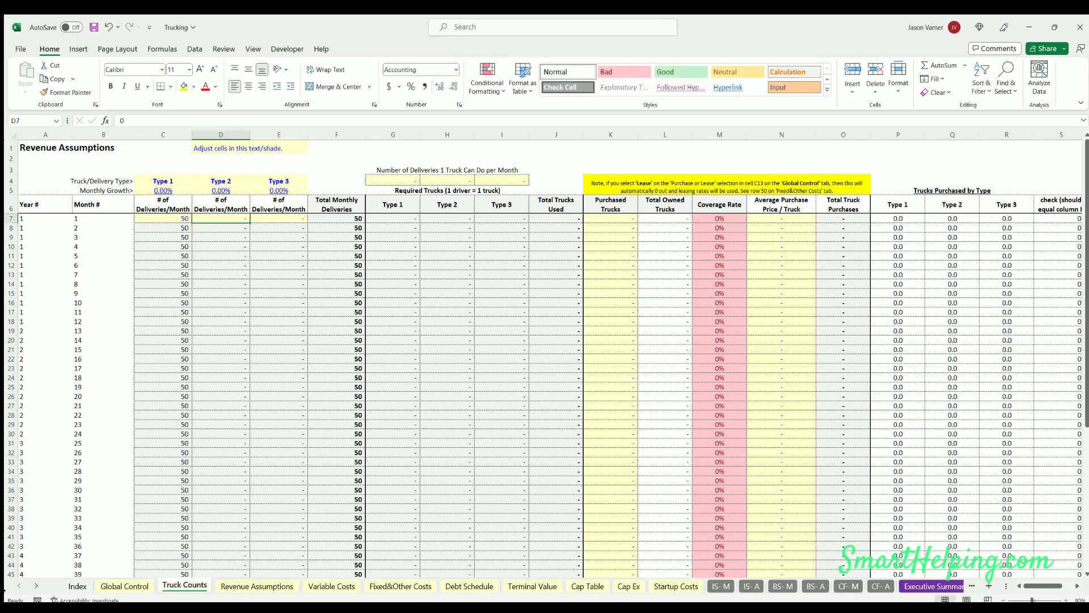
type("150")
key("Return")
key("Up")
key("Right")
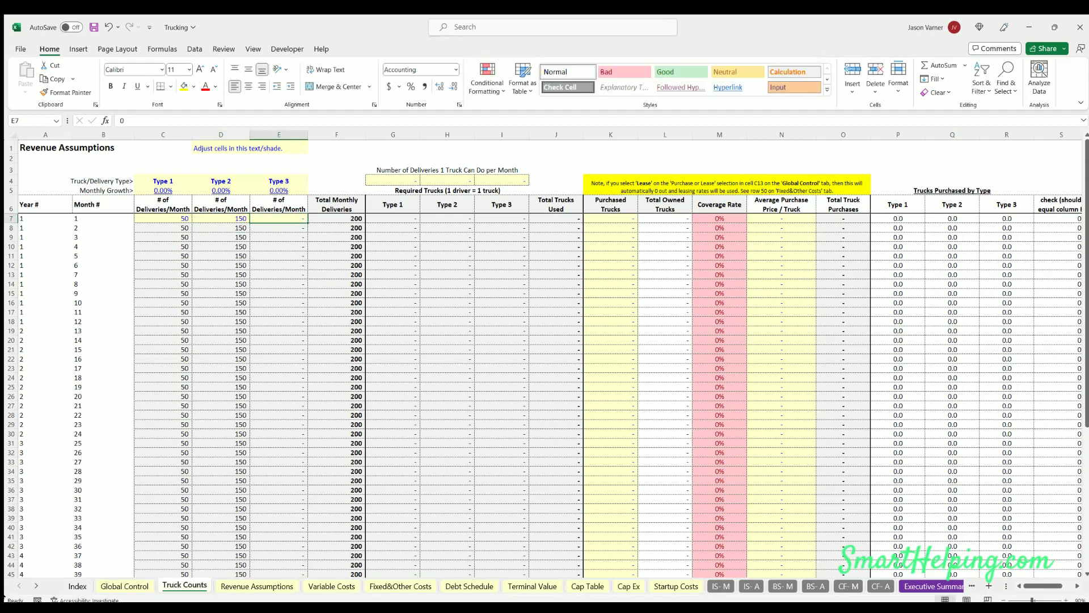
type("300")
key("Return")
key("Up")
Set the monthly growth to 2% for each of the three delivery types
key("Left")
key("Left")
key("Left")
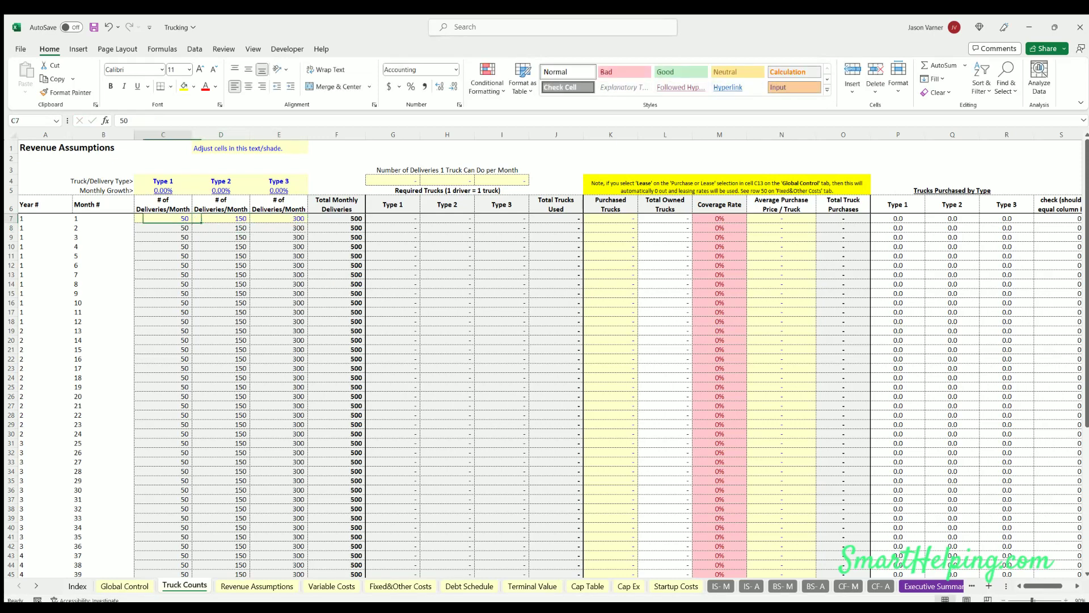
key("Up")
key("Up")
key("Right")
type("2")
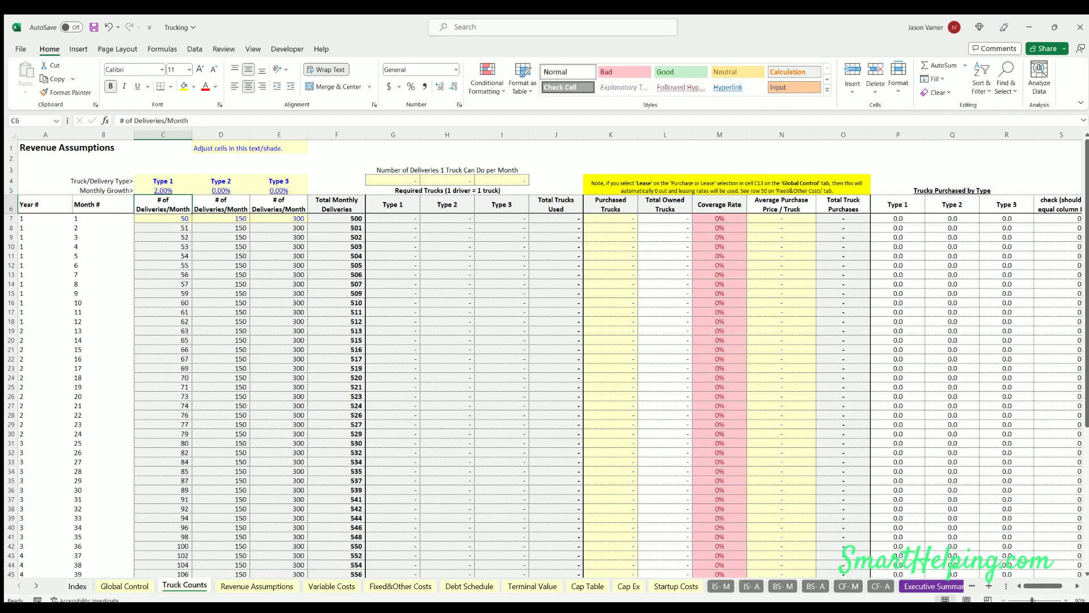
key("Right")
type("2")
key("Right")
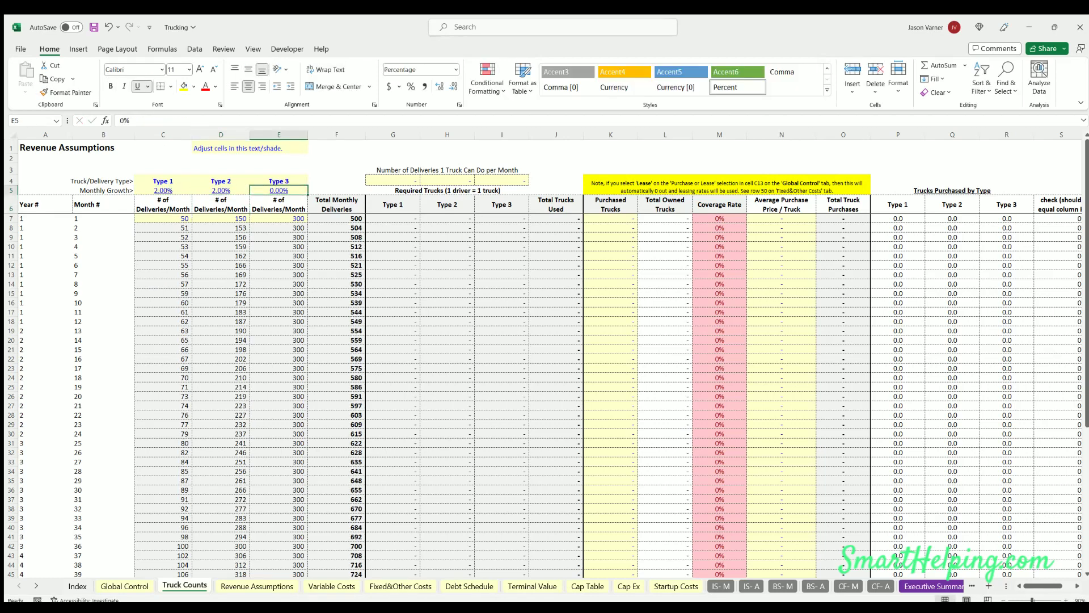
type("2")
key("Return")
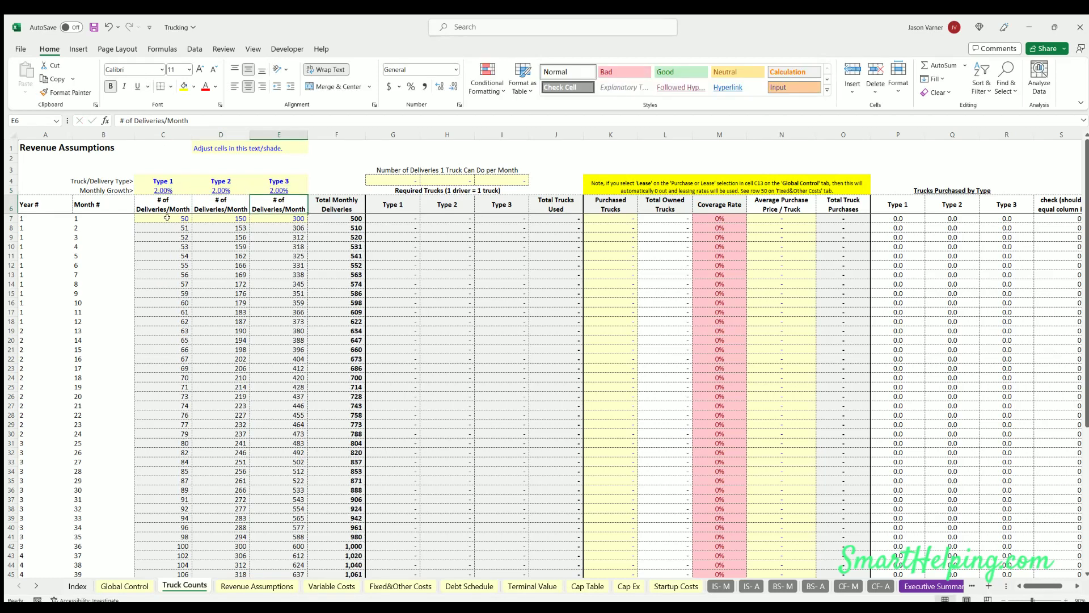
Examine the month 1 delivery inputs of the three types and the Year # and Month # columns down to month 11
left_click_drag(166, 219, 283, 219)
left_click(46, 218)
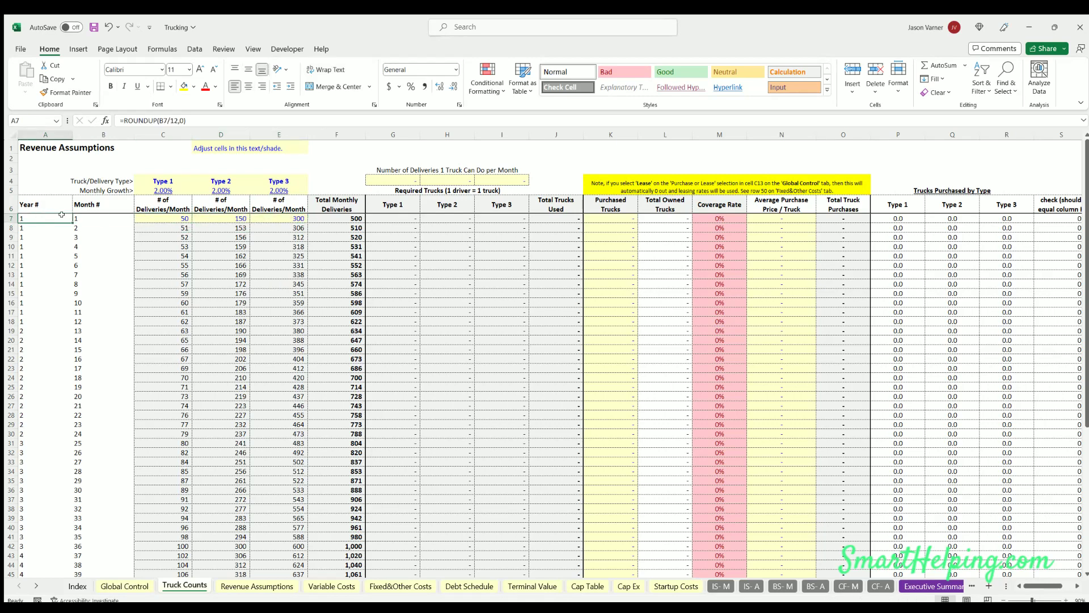
left_click(93, 215)
left_click(42, 216)
left_click(90, 258)
key("Down")
key("Down")
key("Down")
key("Down")
key("Down")
key("Down")
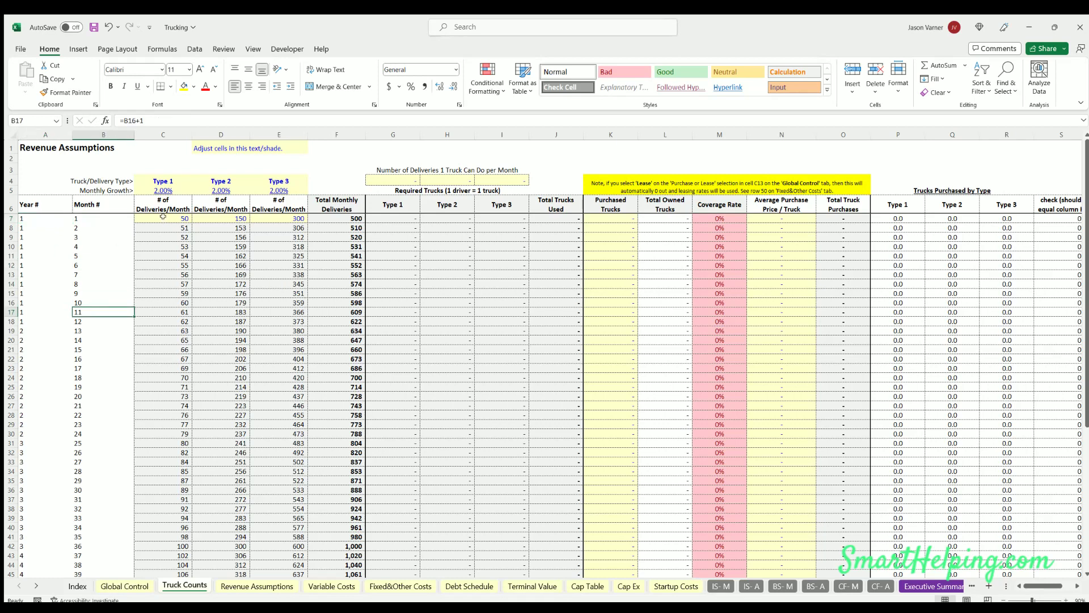
Examine the delivery counts of all three types for months 1 to 8 and the monthly growth rates driving them
left_click_drag(163, 216, 289, 283)
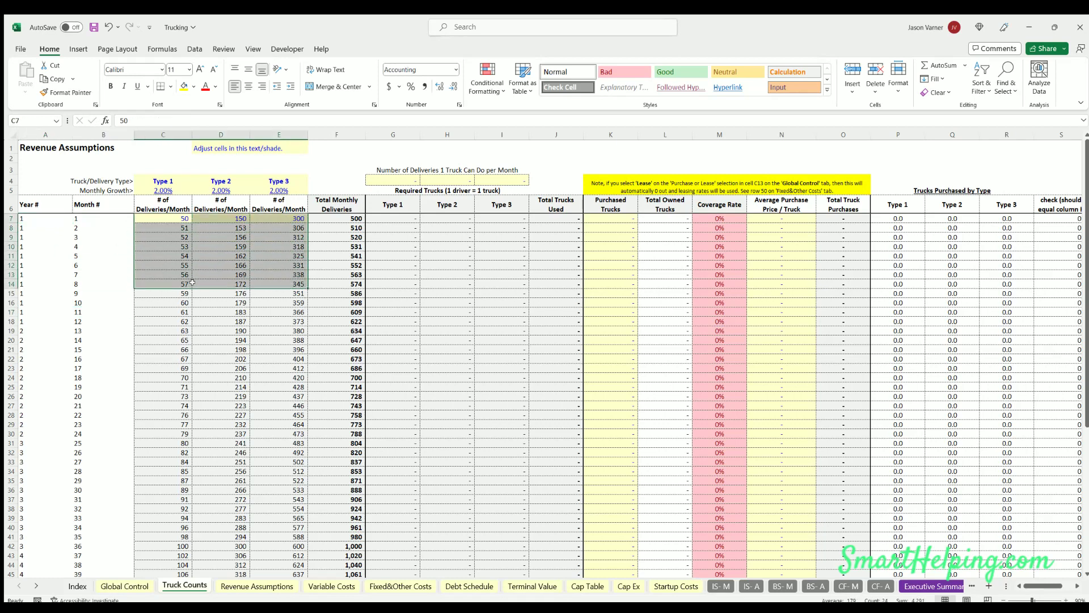
left_click(161, 279)
left_click(219, 278)
left_click(271, 278)
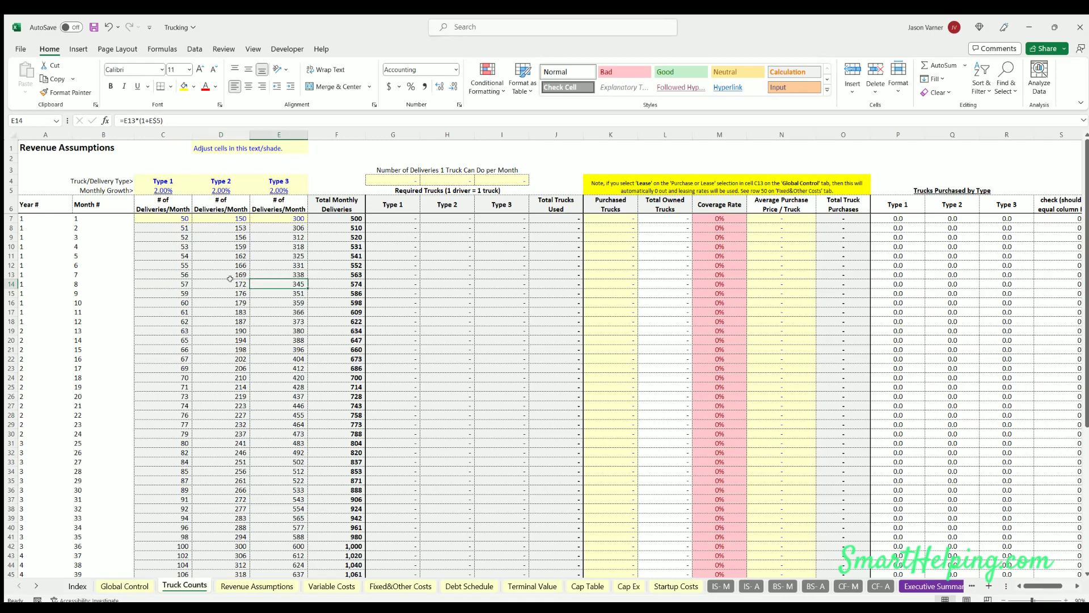
left_click(243, 278)
left_click(177, 281)
key("Right")
key("Right")
left_click_drag(161, 188, 278, 191)
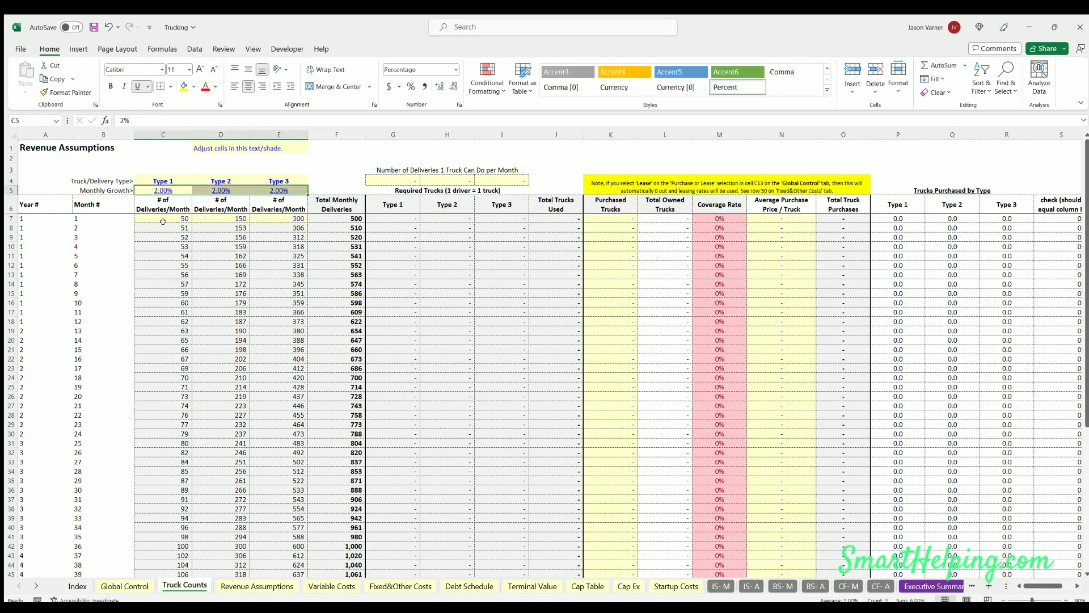
Examine the monthly delivery counts of all three types through month 60, including the growth formulas in years 3 and 4
left_click_drag(162, 218, 168, 453)
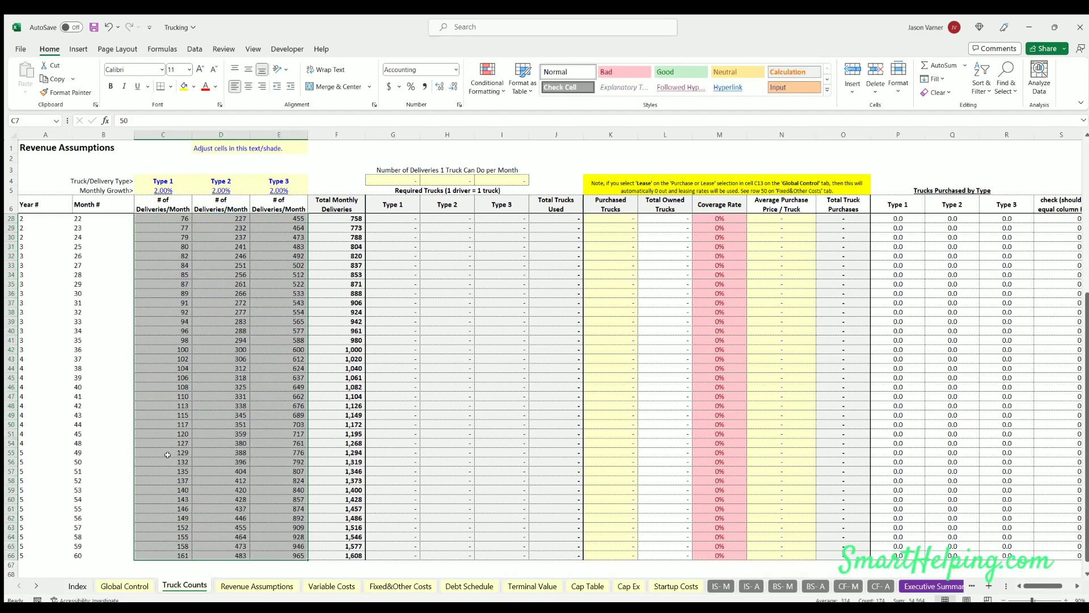
left_click(168, 452)
left_click(176, 399)
left_click(174, 312)
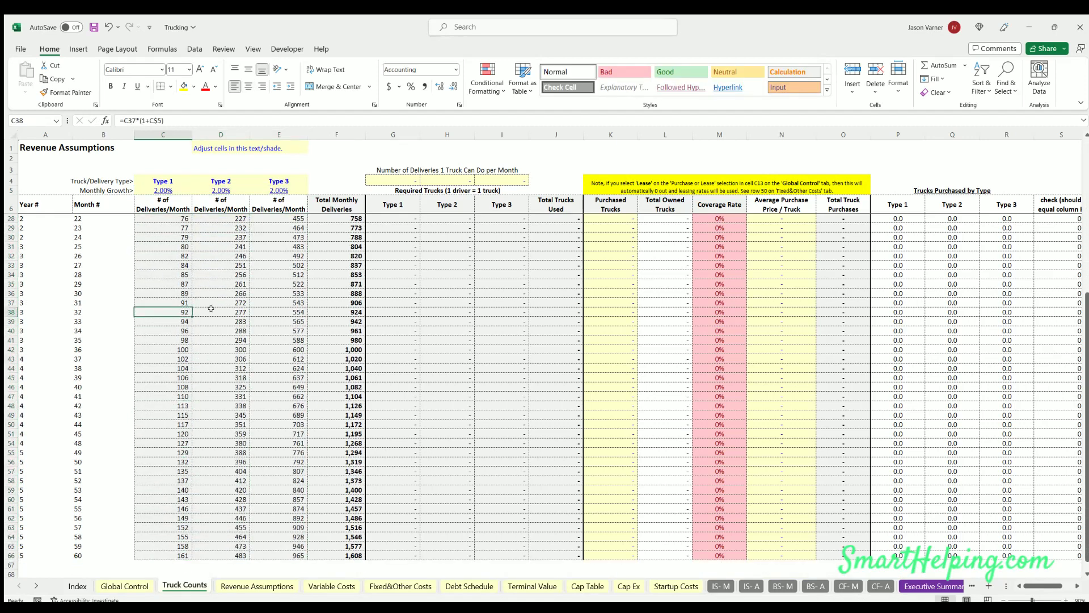
left_click(218, 311)
left_click(223, 324)
left_click(223, 360)
key("Right")
key("Down")
key("Down")
key("Down")
key("Down")
key("Down")
key("Down")
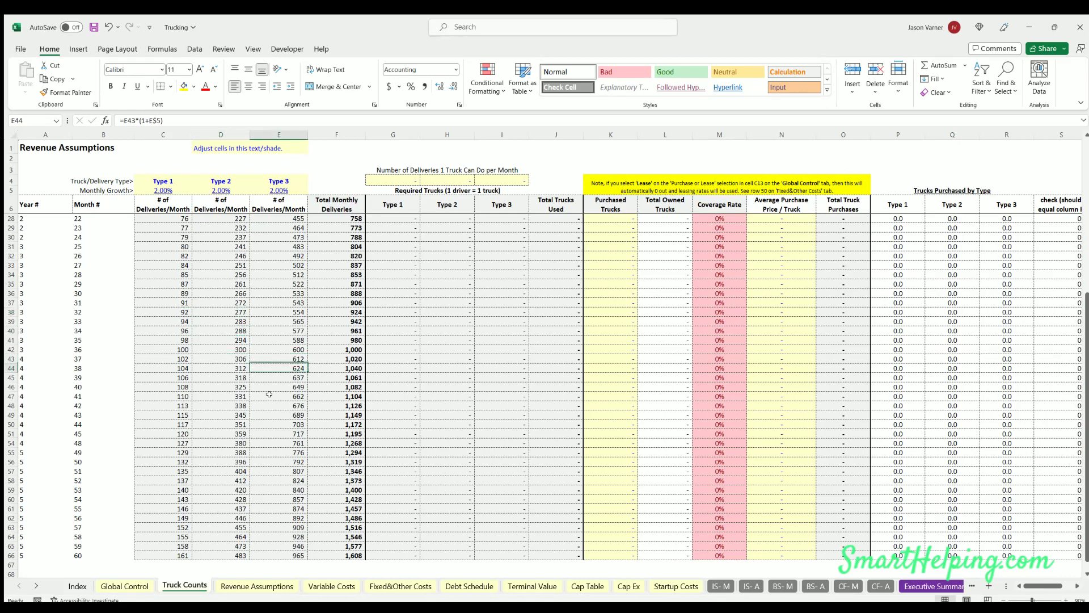
key("shift+Down")
Compare the three monthly growth rates with the resulting delivery counts of each type over the first three years
scroll(224, 401, "up", 7)
left_click(175, 331)
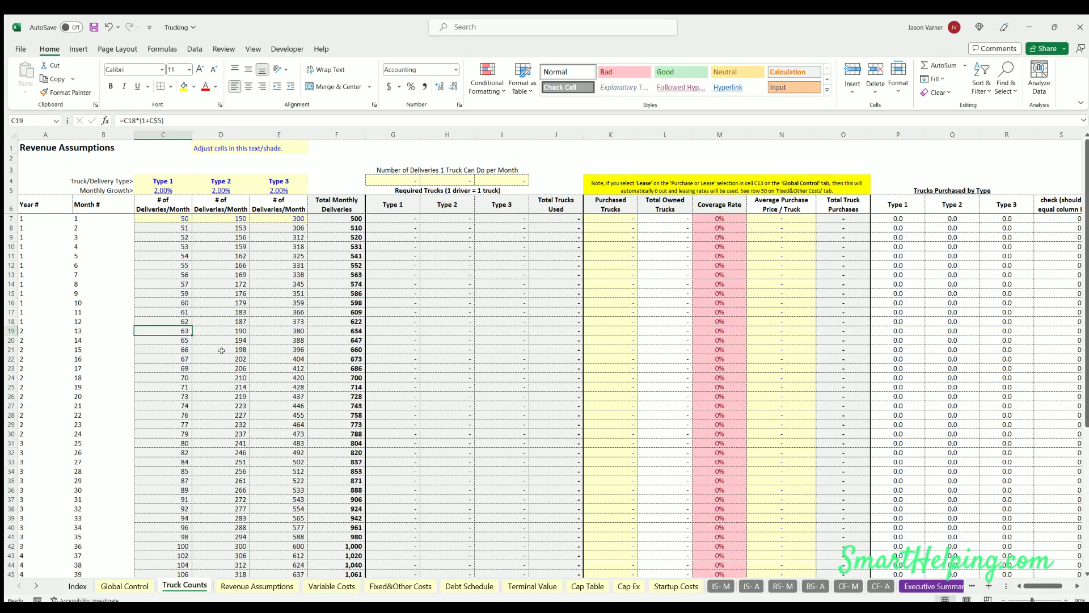
left_click(221, 358)
left_click(222, 369)
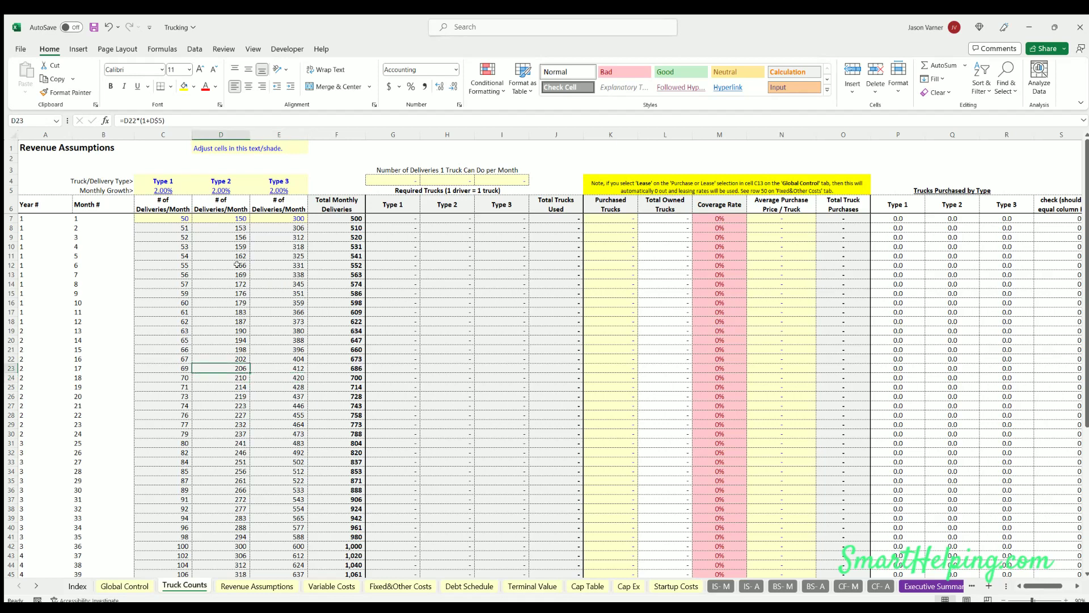
left_click_drag(163, 190, 279, 191)
left_click(153, 272)
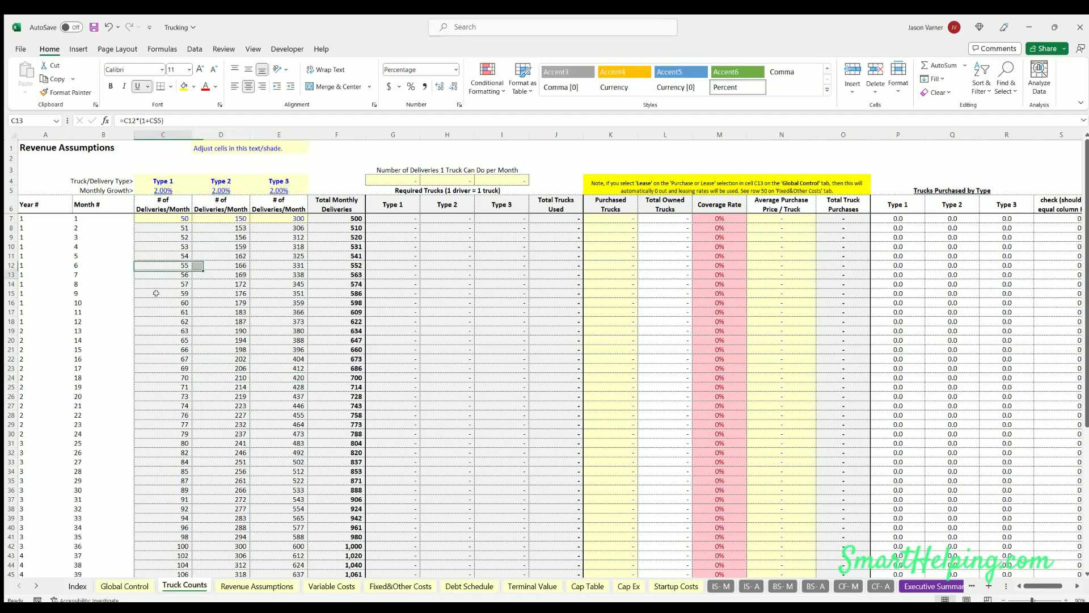
left_click(188, 312)
left_click(235, 321)
left_click(265, 329)
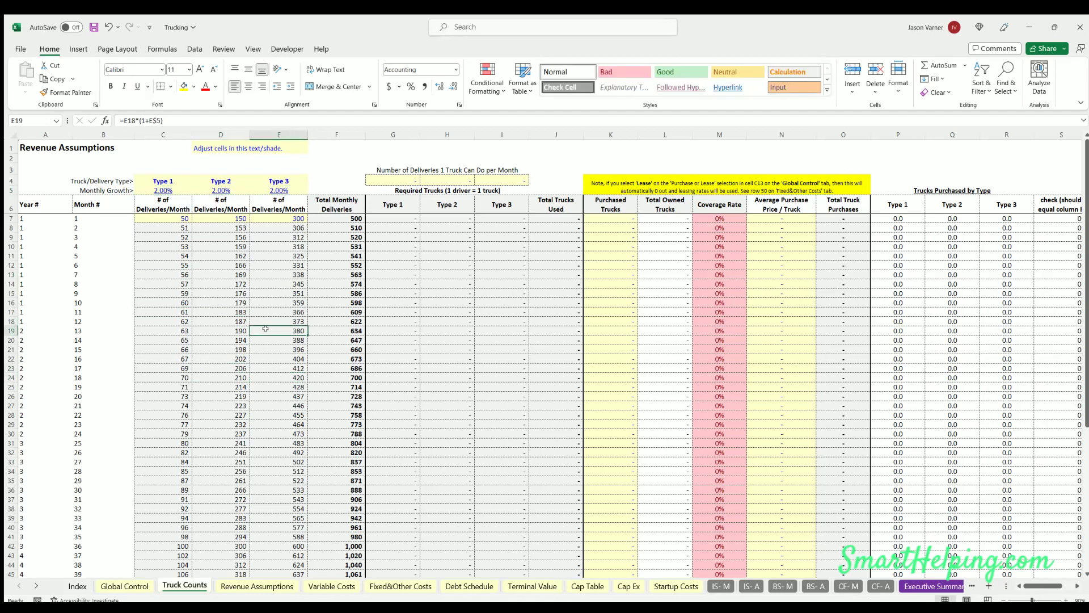
left_click_drag(159, 218, 278, 369)
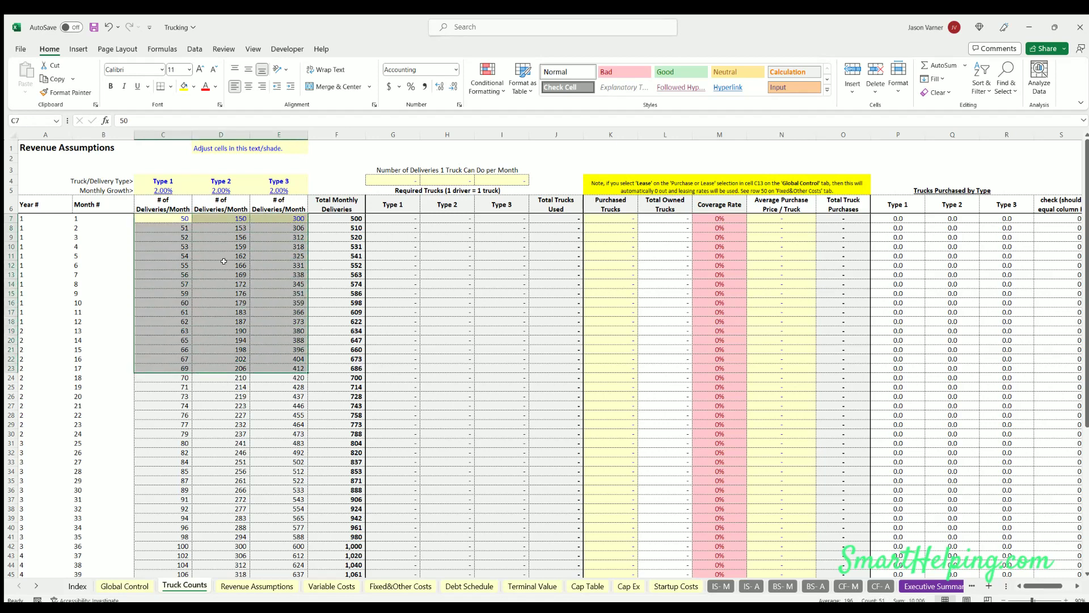
left_click_drag(159, 218, 239, 442)
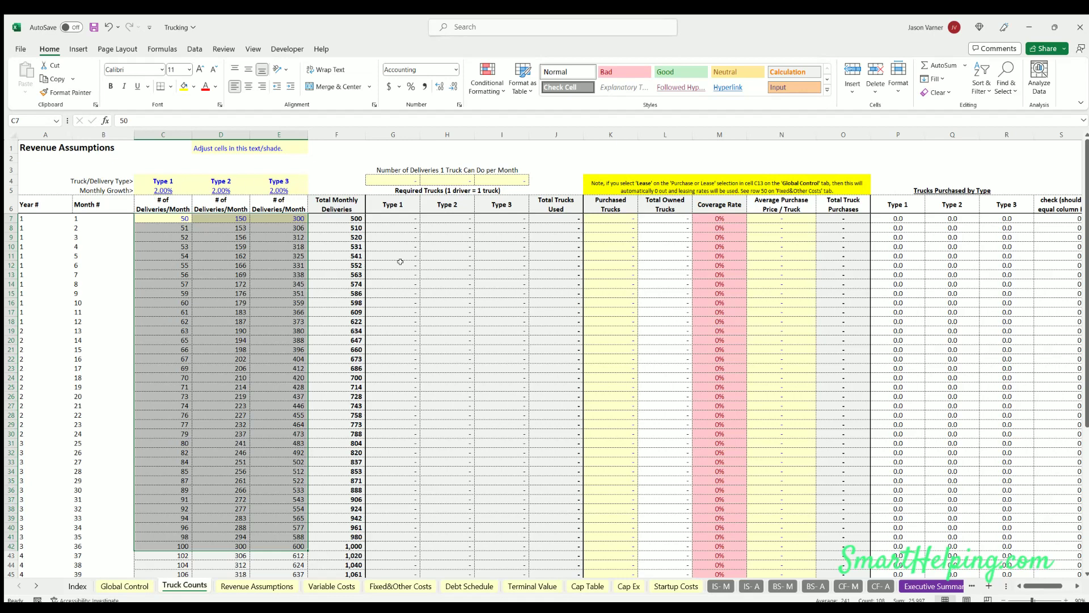
Set the number of deliveries one truck can do per month to 15 for Type 1, Type 2 and Type 3
left_click(409, 178)
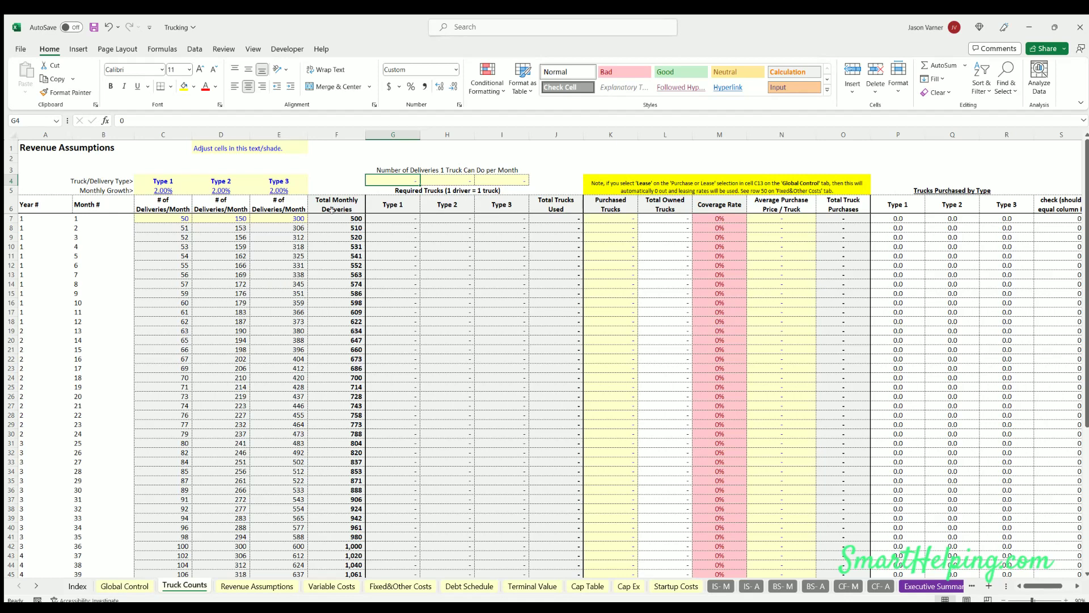
left_click(172, 215)
left_click(230, 219)
left_click(270, 216)
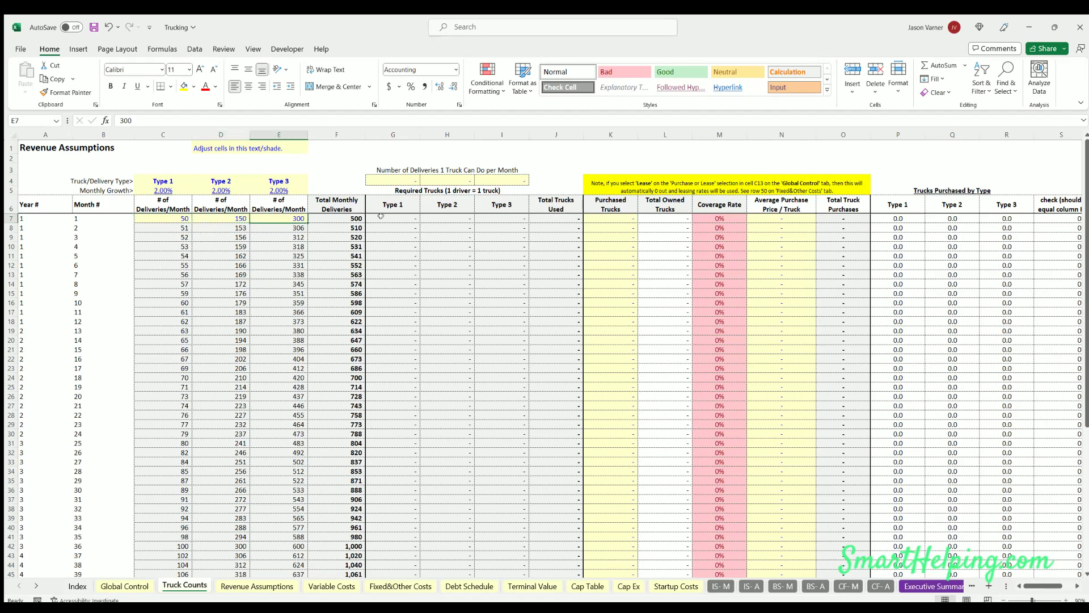
left_click(399, 180)
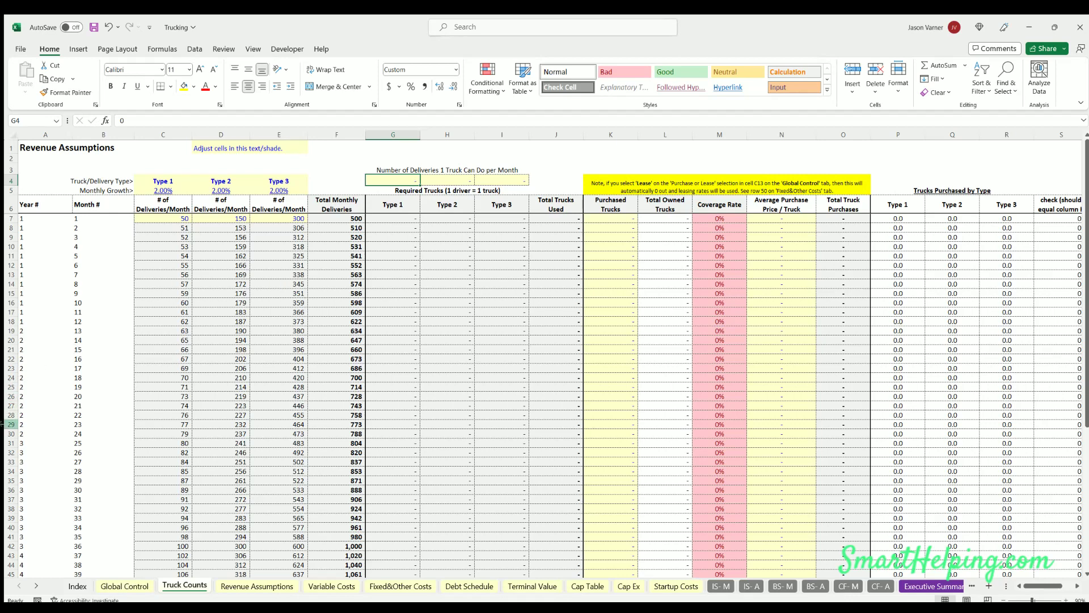
type("15")
key("Tab")
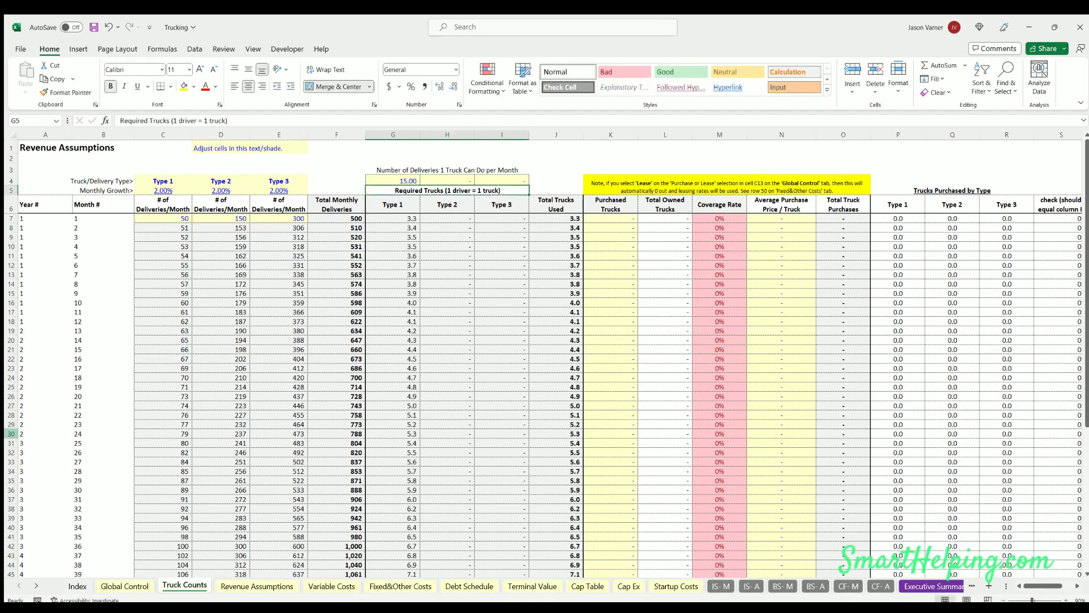
type("15")
key("Tab")
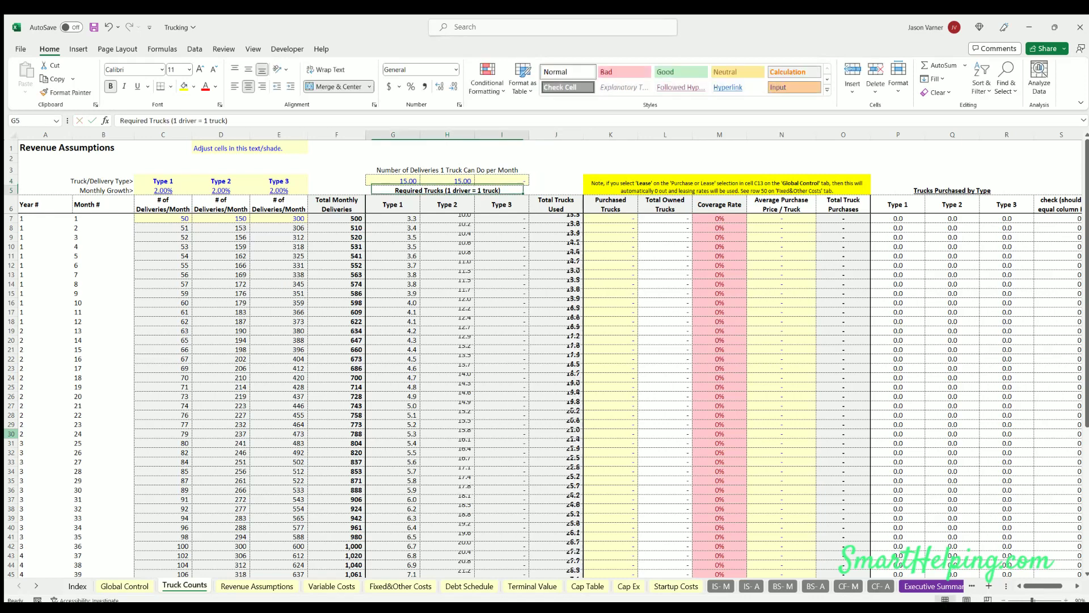
type("15")
key("Return")
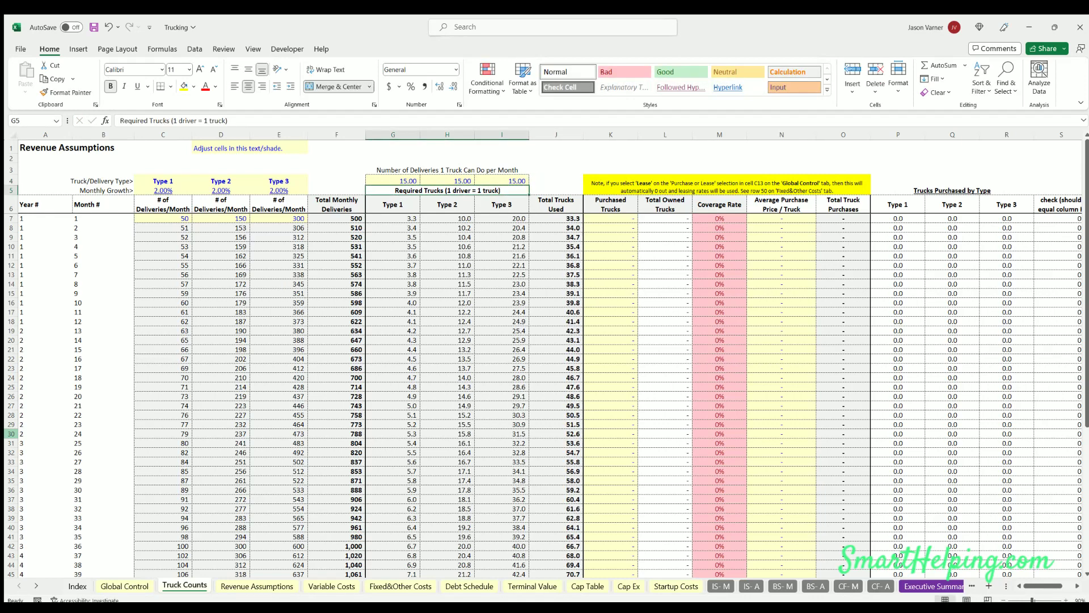
Check how the Required Trucks and Total Trucks Used formulas derive month 1 truck needs from each type's deliveries
left_click(399, 216)
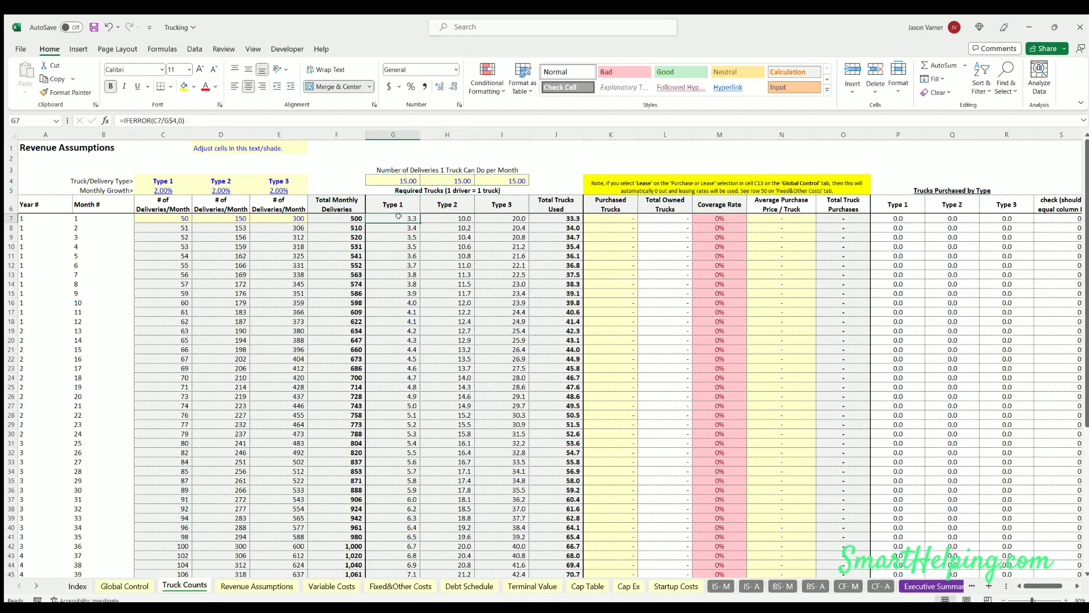
left_click(496, 213)
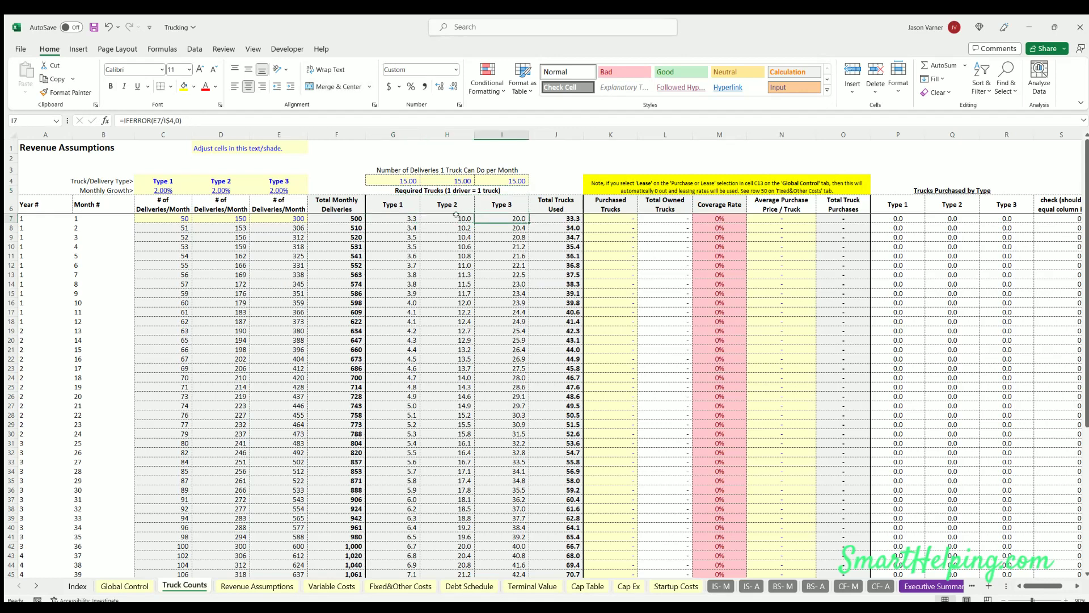
left_click(280, 216)
left_click(211, 216)
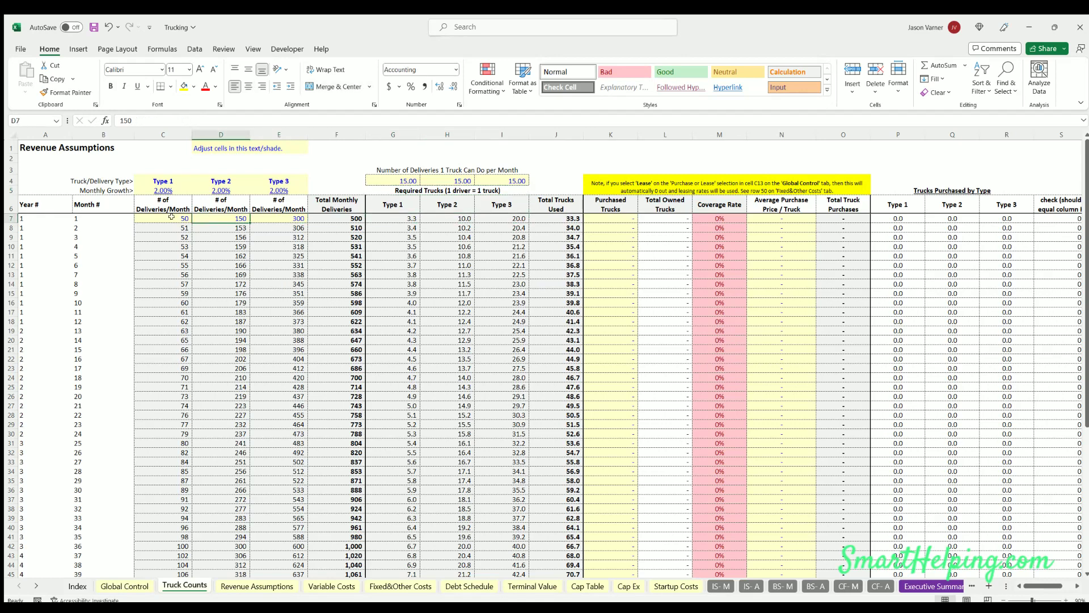
left_click(171, 217)
left_click(560, 214)
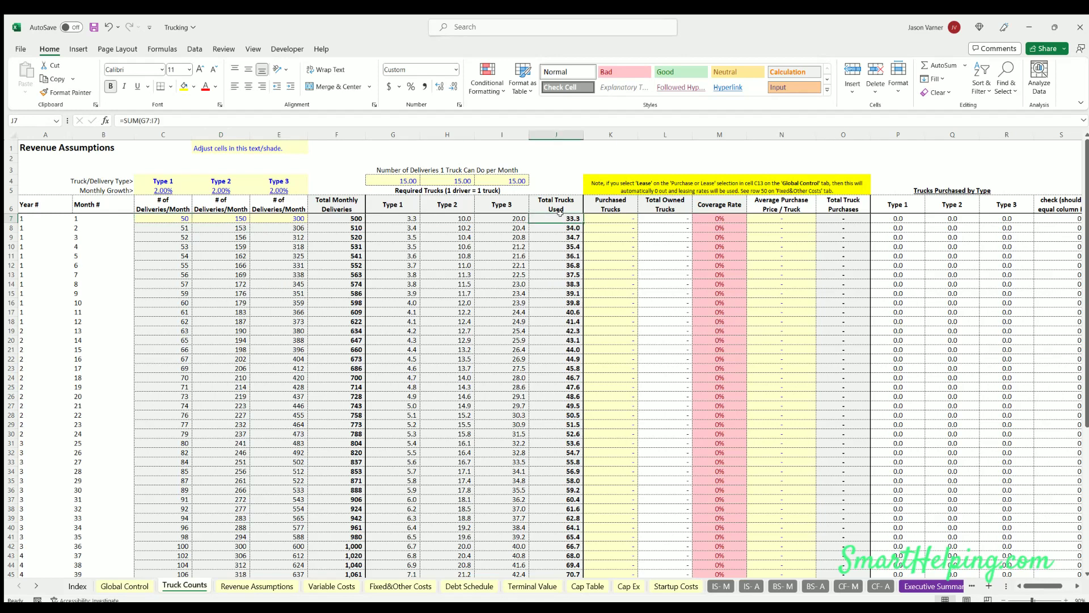
left_click_drag(398, 217, 490, 385)
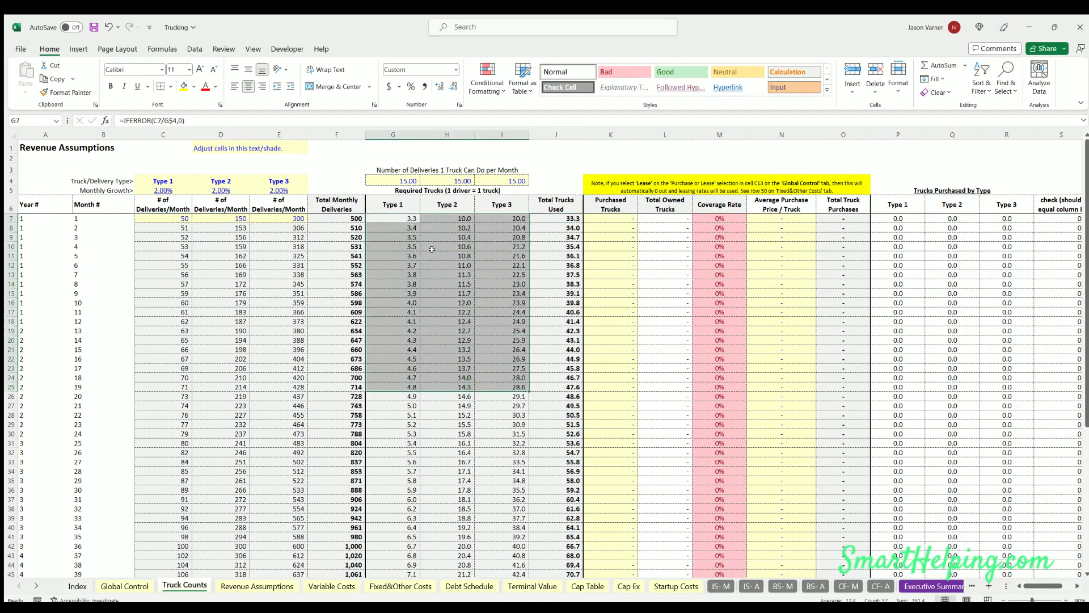
left_click(445, 218)
left_click(445, 243)
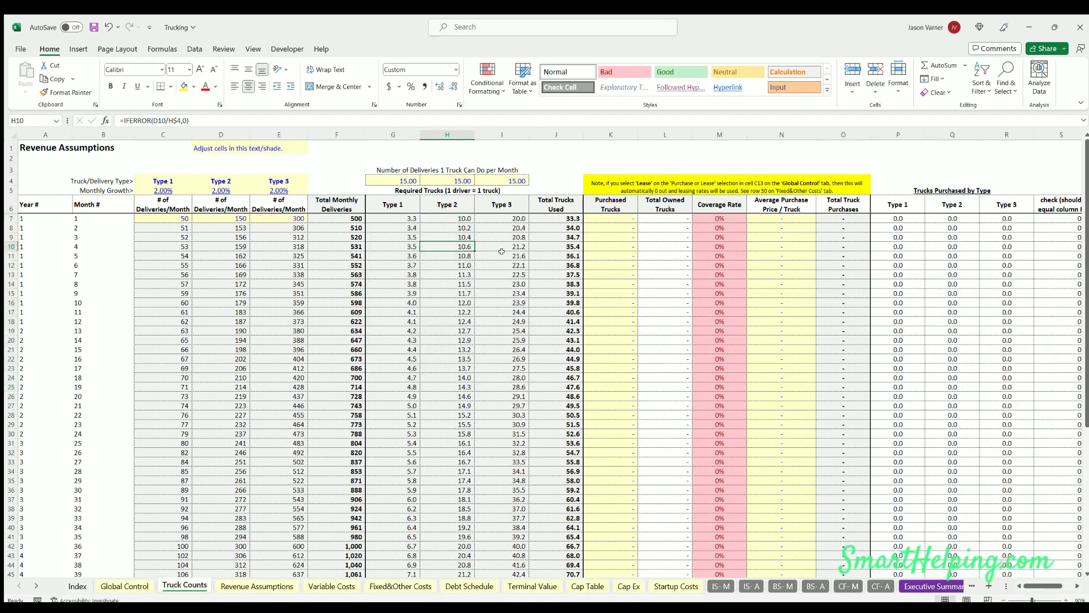
Examine the required trucks per type for months 1 and 2, the Total Trucks Used column and the deliveries-per-truck assumptions
left_click(392, 227)
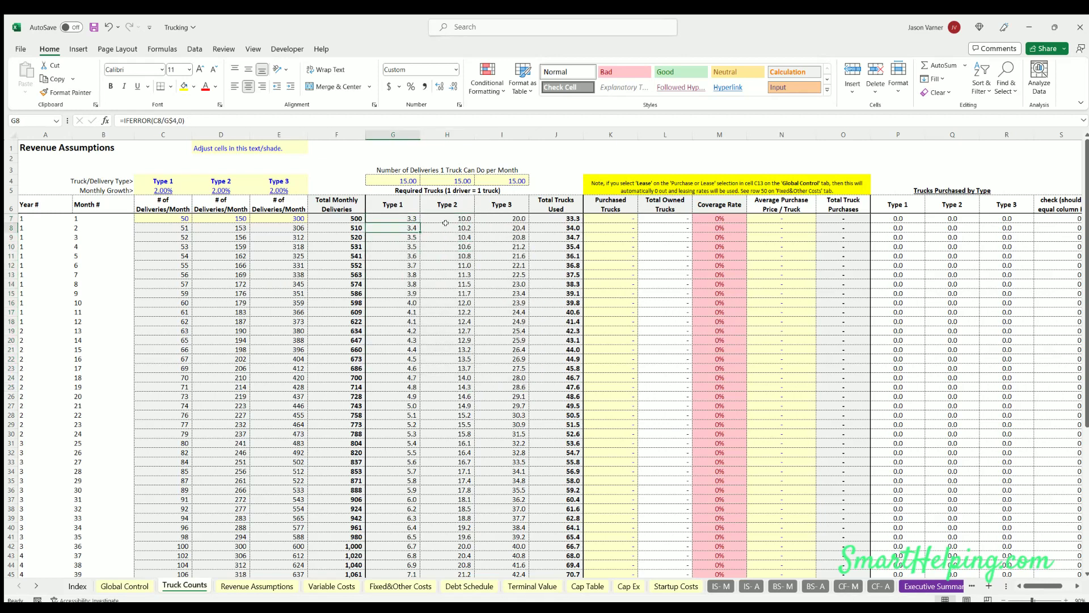
left_click(445, 227)
left_click(510, 225)
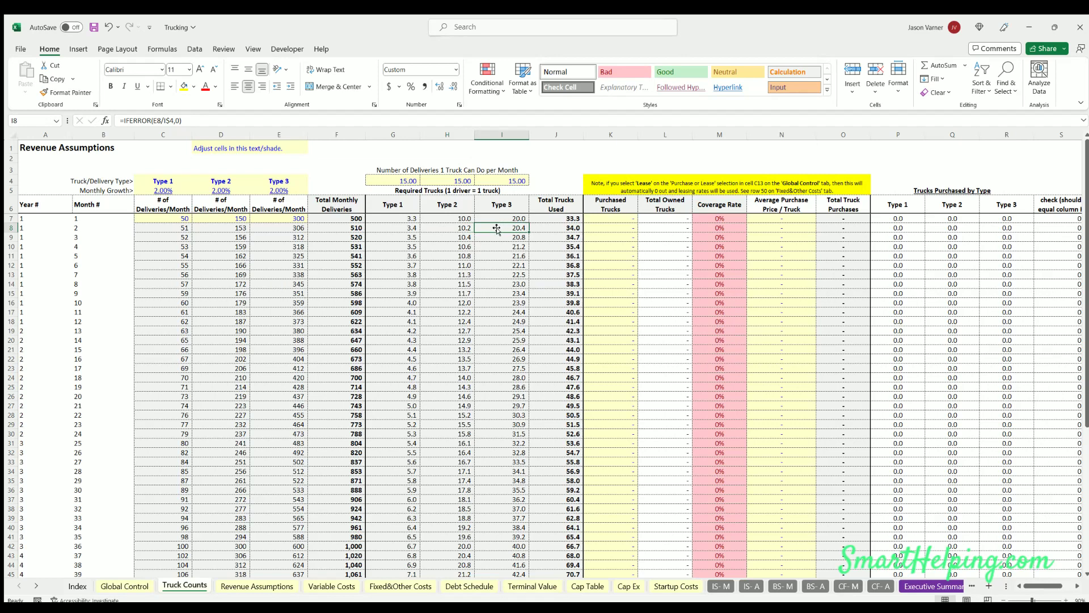
left_click(400, 228)
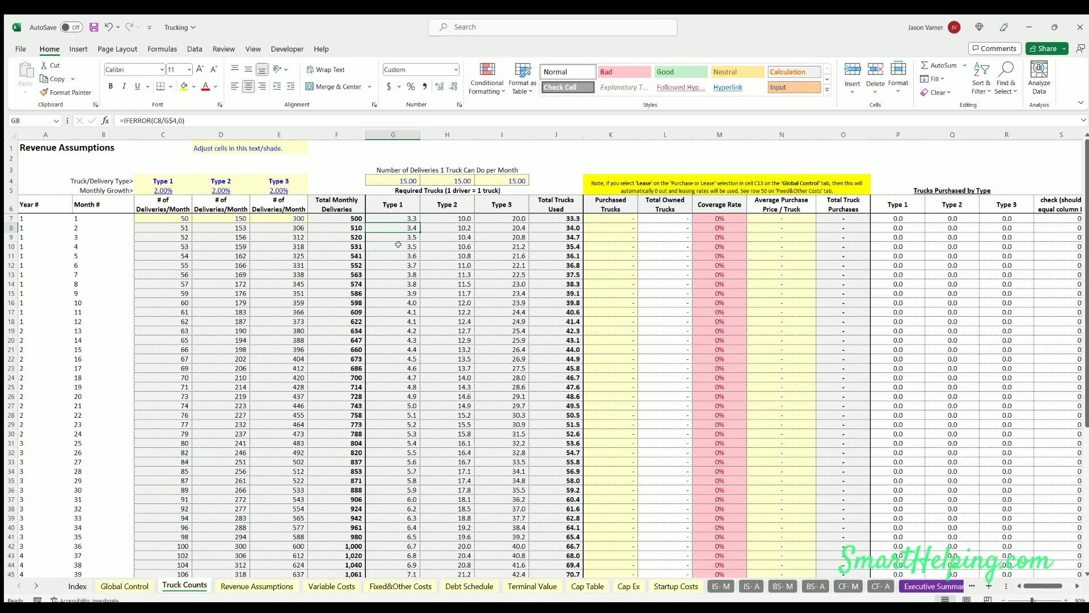
left_click(398, 218)
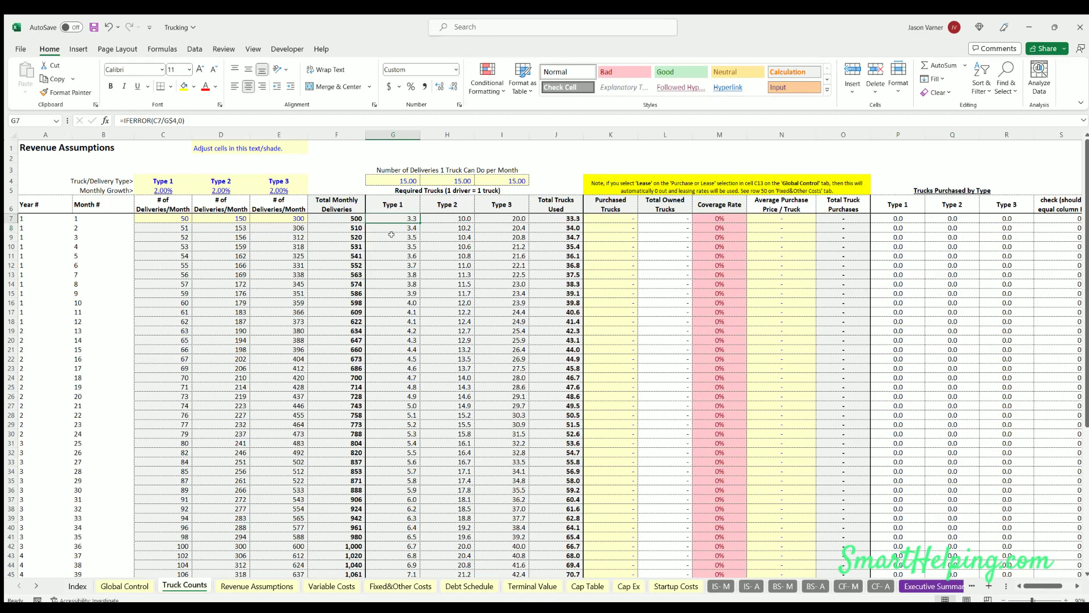
left_click(452, 217)
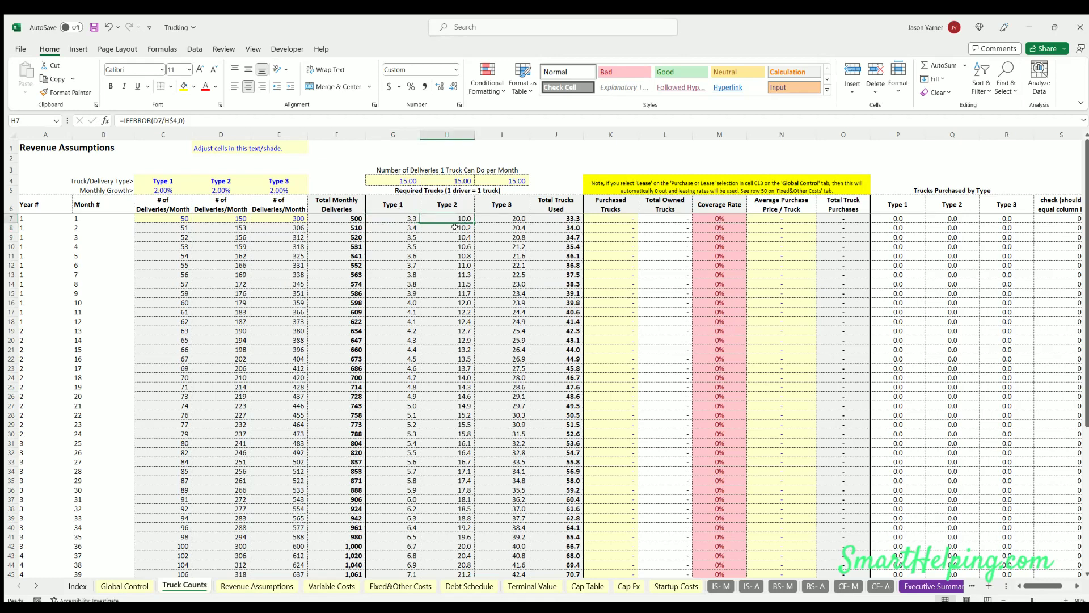
left_click(505, 218)
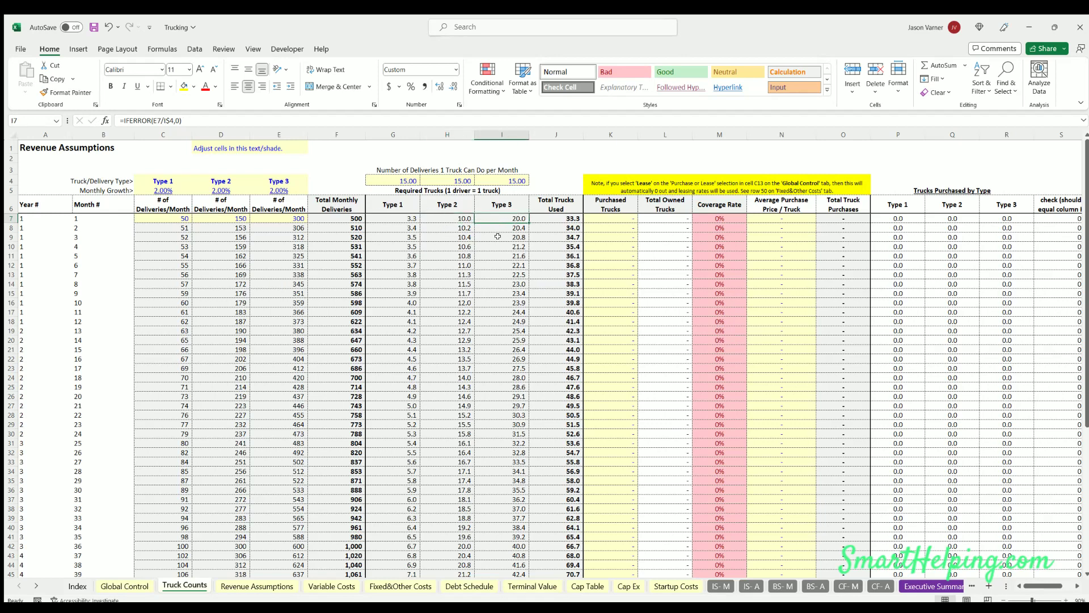
left_click(558, 214)
left_click(557, 226)
left_click(555, 202)
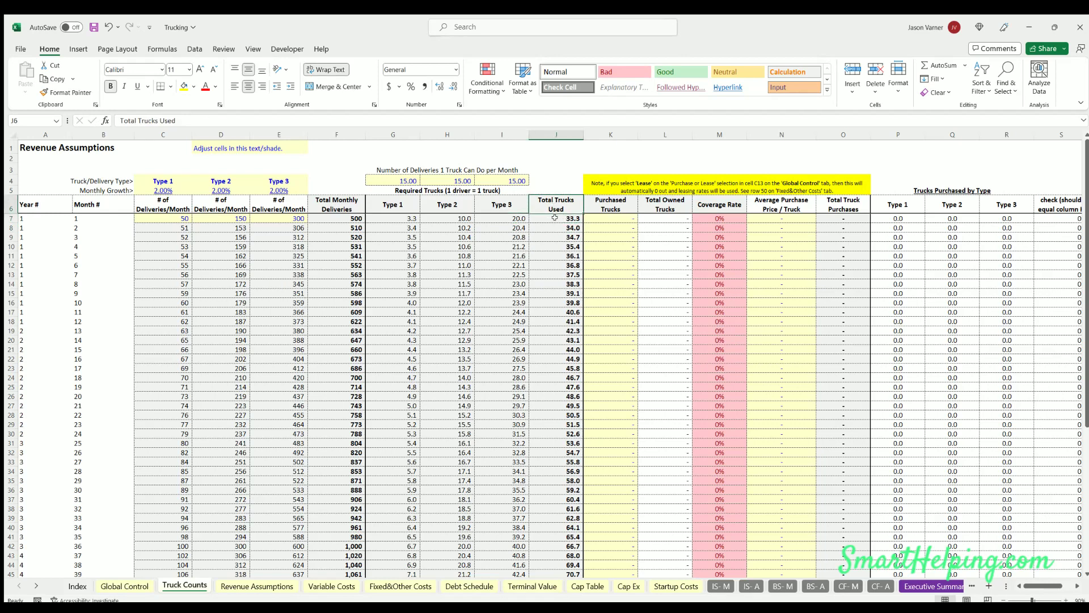
left_click_drag(404, 181, 514, 181)
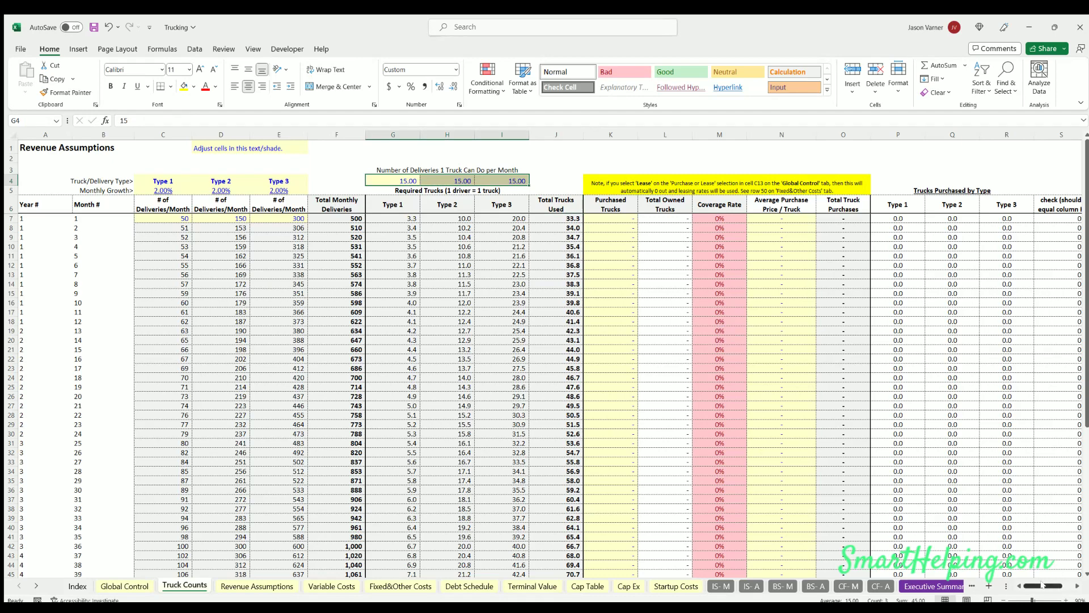
scroll(944, 495, "right", 2)
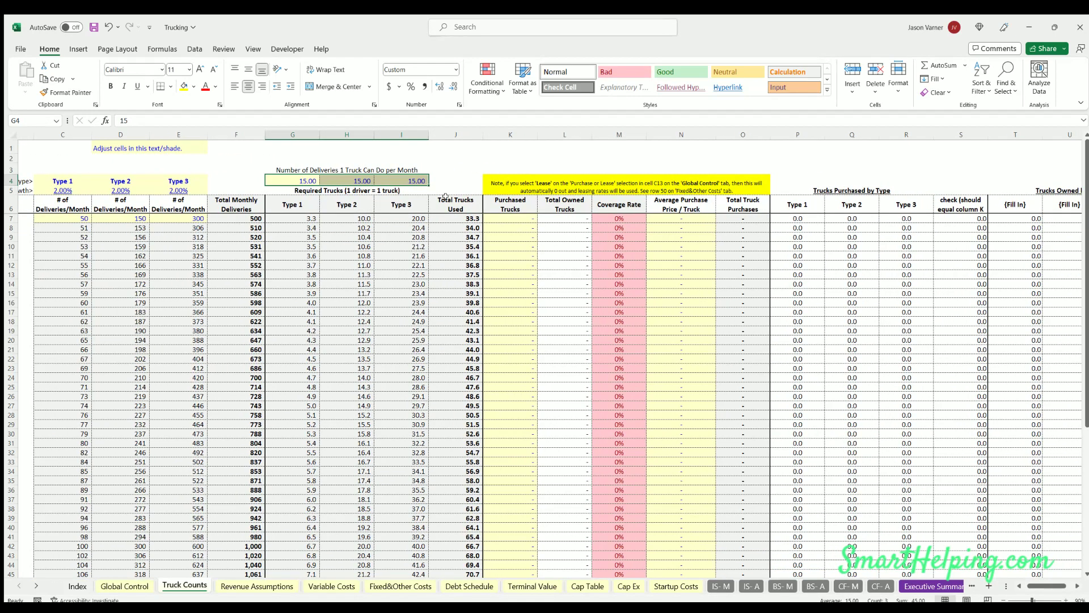
Set the month 1 Purchased Trucks in K7 to 35, based on the Total Trucks Used and Coverage Rate columns
left_click(506, 219)
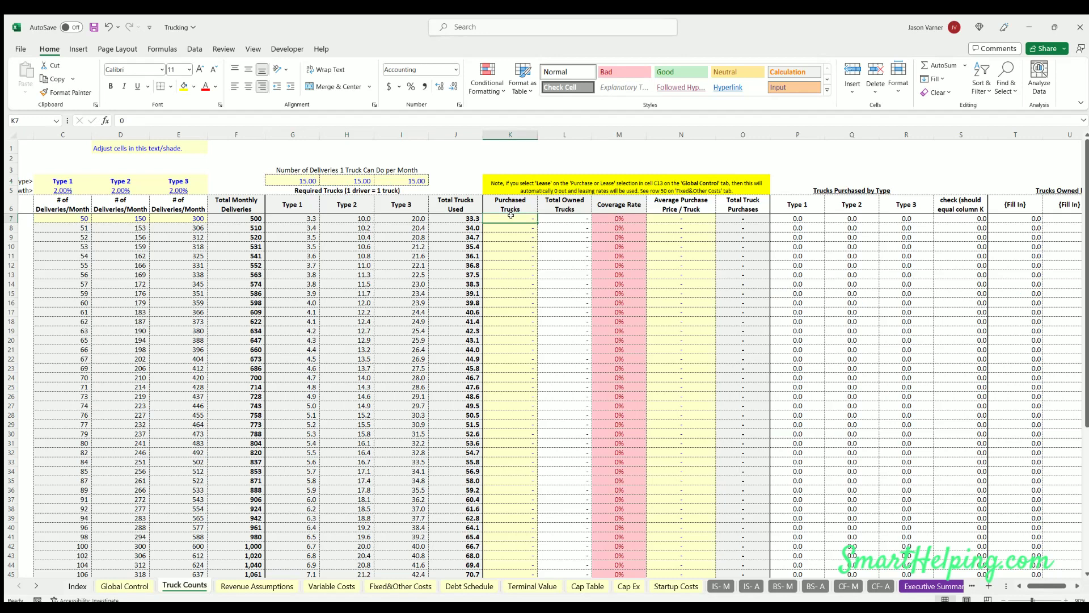
left_click(616, 218)
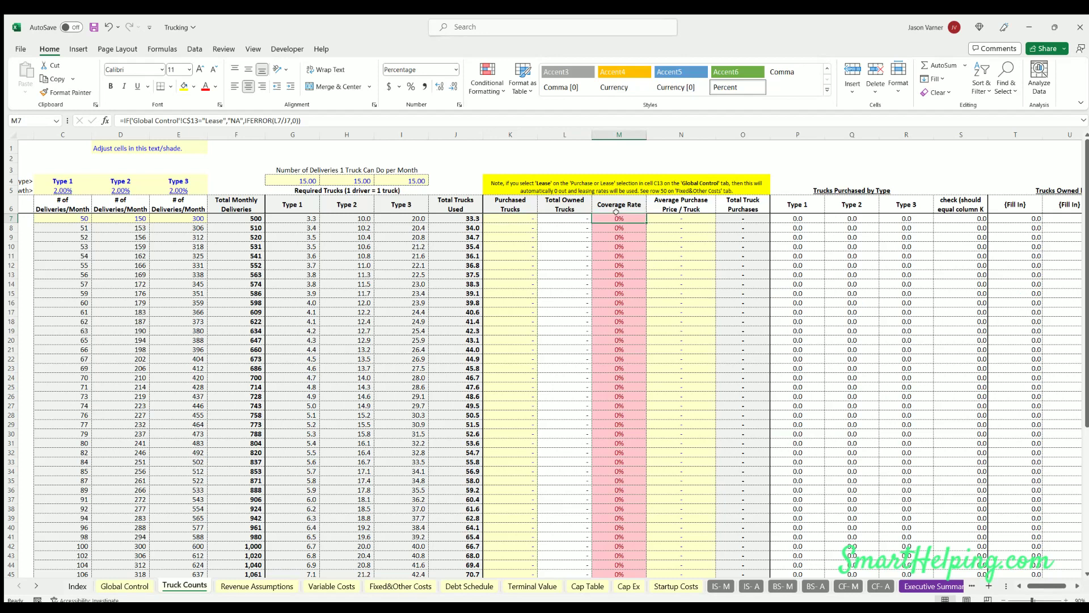
left_click(468, 218)
left_click(503, 216)
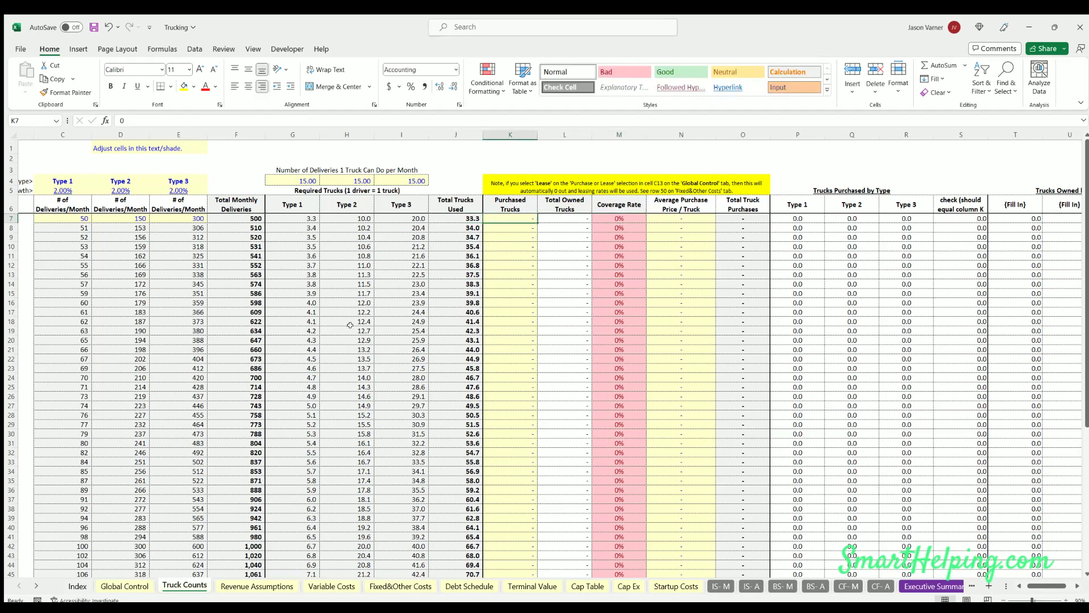
type("35")
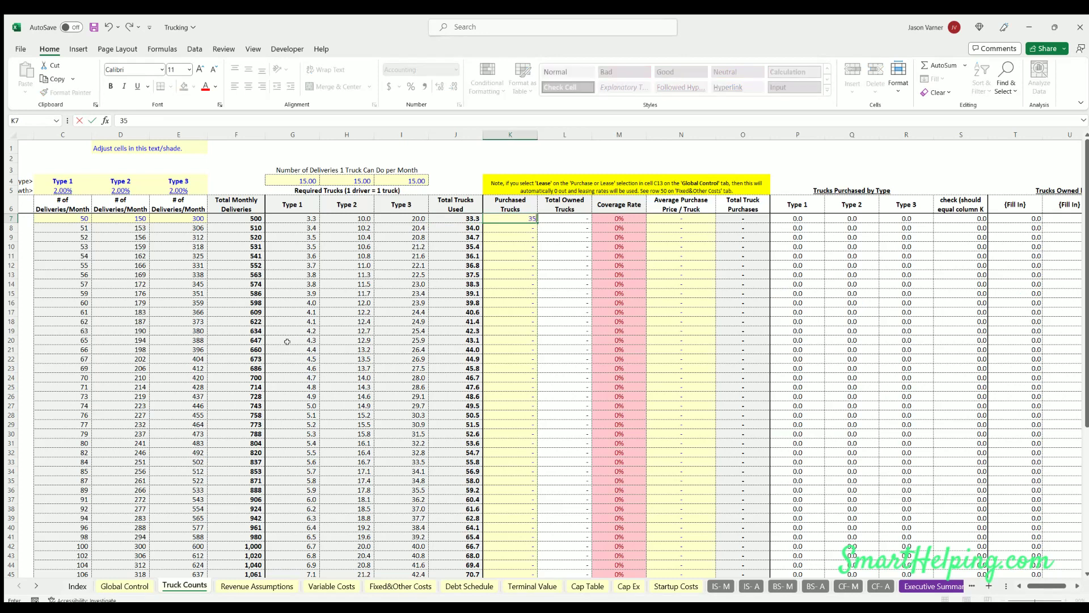
key("Return")
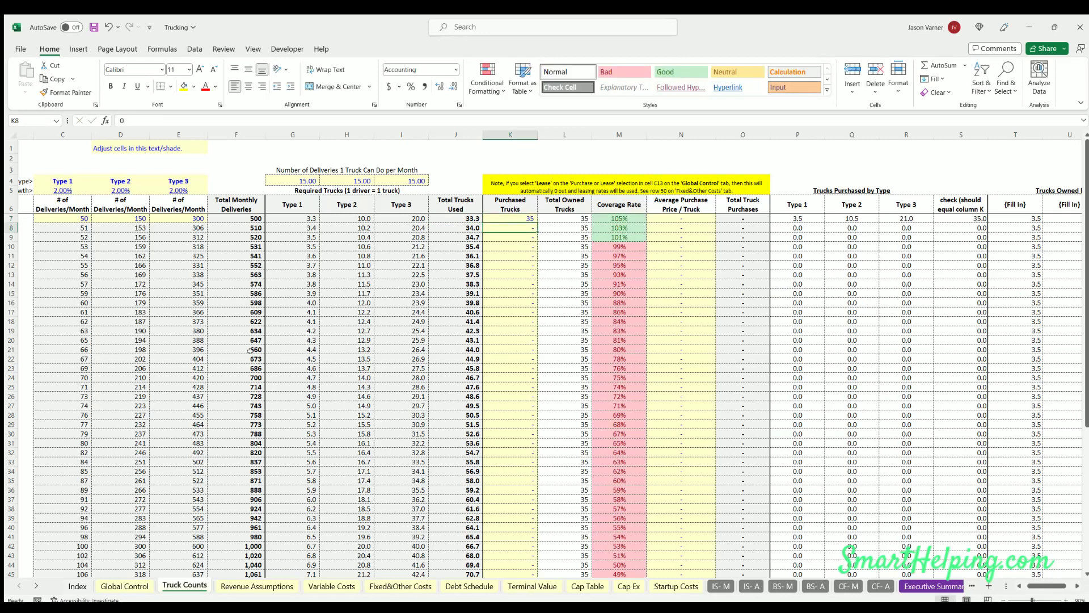
Compare the month 1 truck purchase with the Total Trucks Used values of the first few months
key("Down")
key("Down")
key("Up")
key("Up")
key("Up")
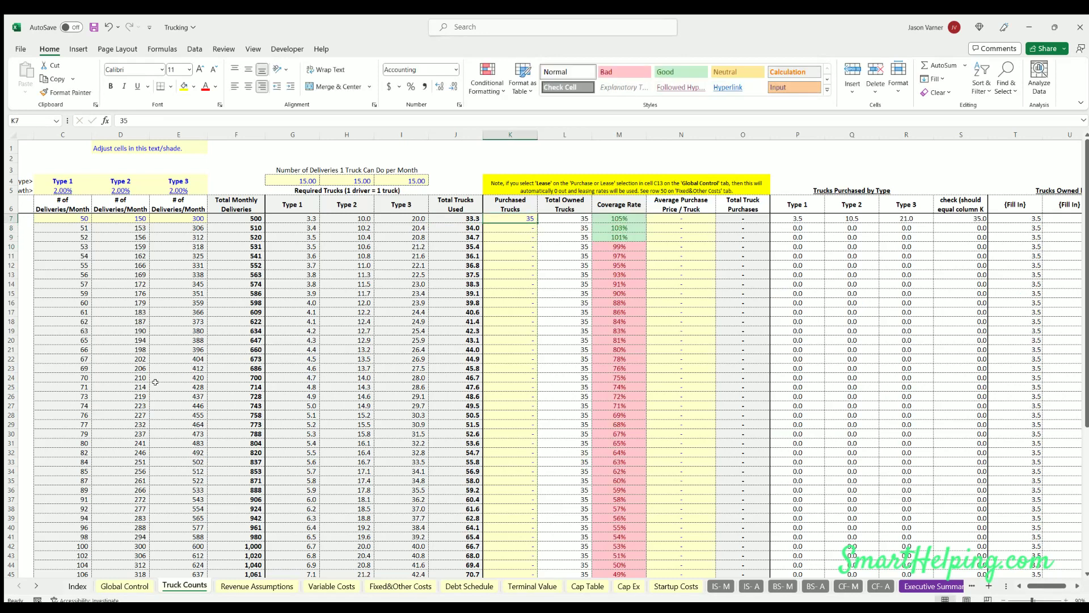
key("Left")
key("Down")
key("Down")
key("Down")
key("Down")
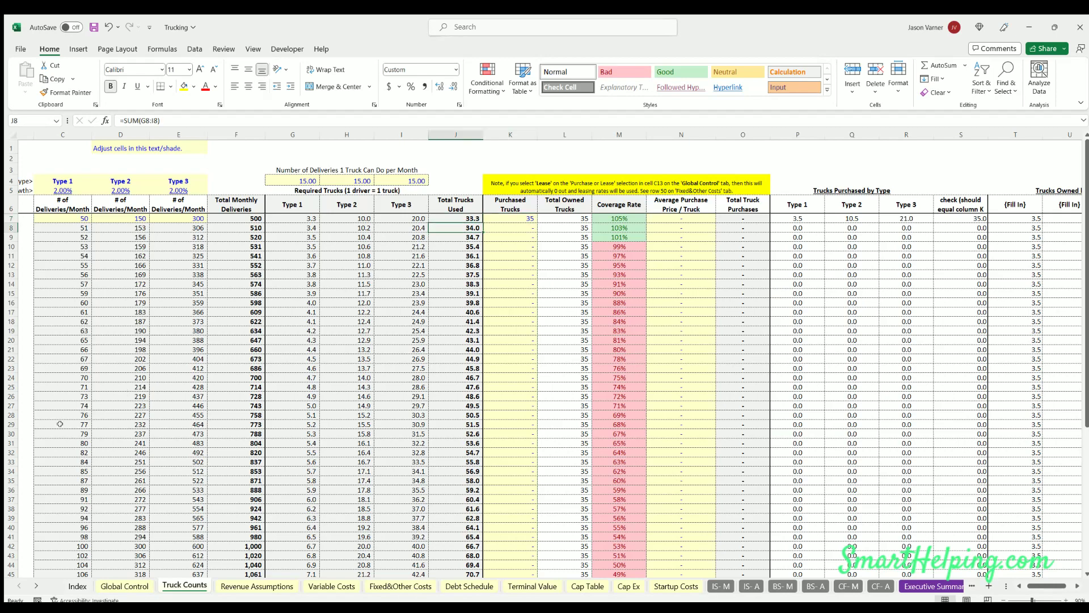
key("Up")
key("Up")
key("Up")
key("Up")
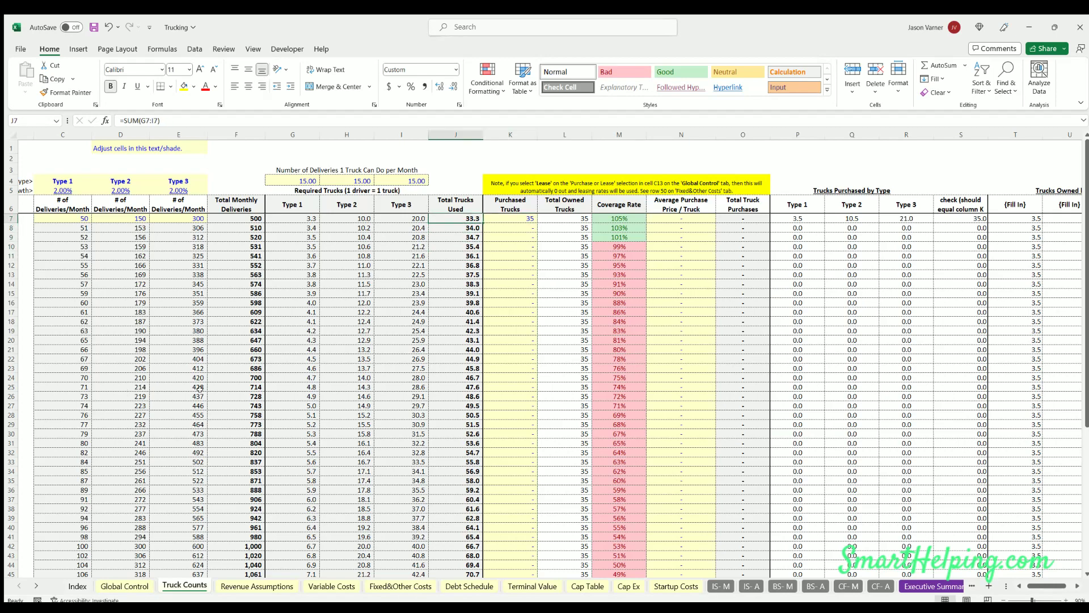
Look over the Variable Costs sheet and the Average Monthly Lease Cost per Truck row in Fixed&Other Costs, and return to Truck Counts
left_click(321, 586)
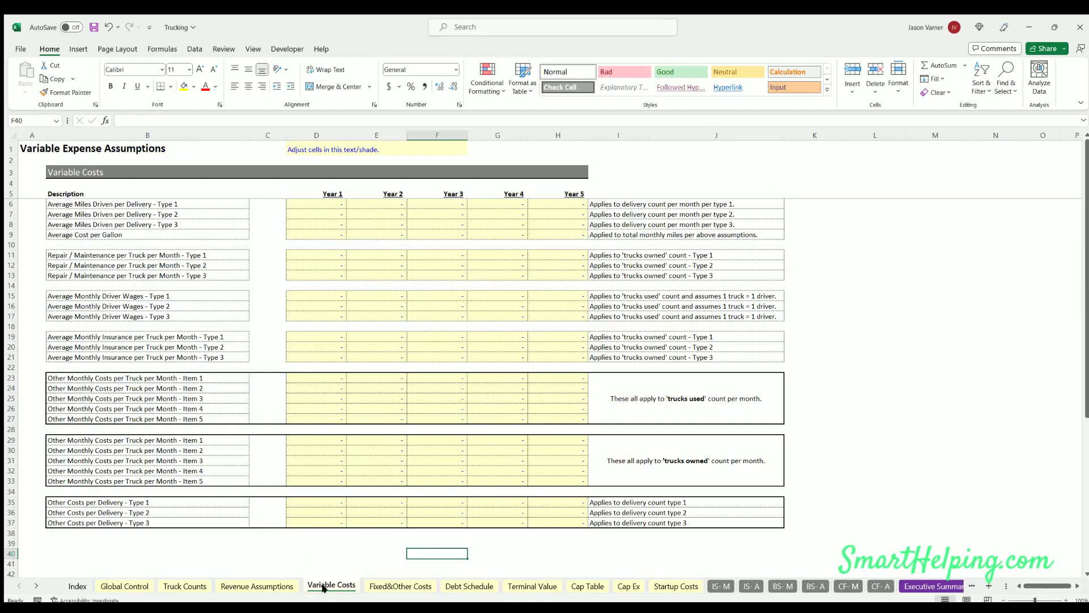
left_click(390, 589)
scroll(308, 419, "down", 11)
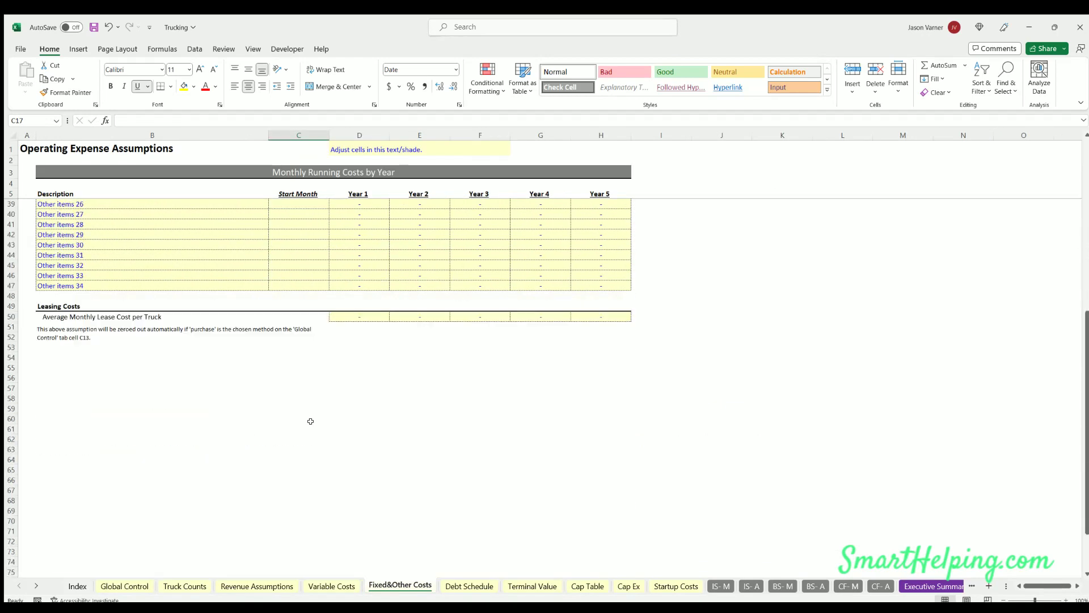
left_click(358, 316)
left_click_drag(411, 313, 601, 316)
left_click(244, 585)
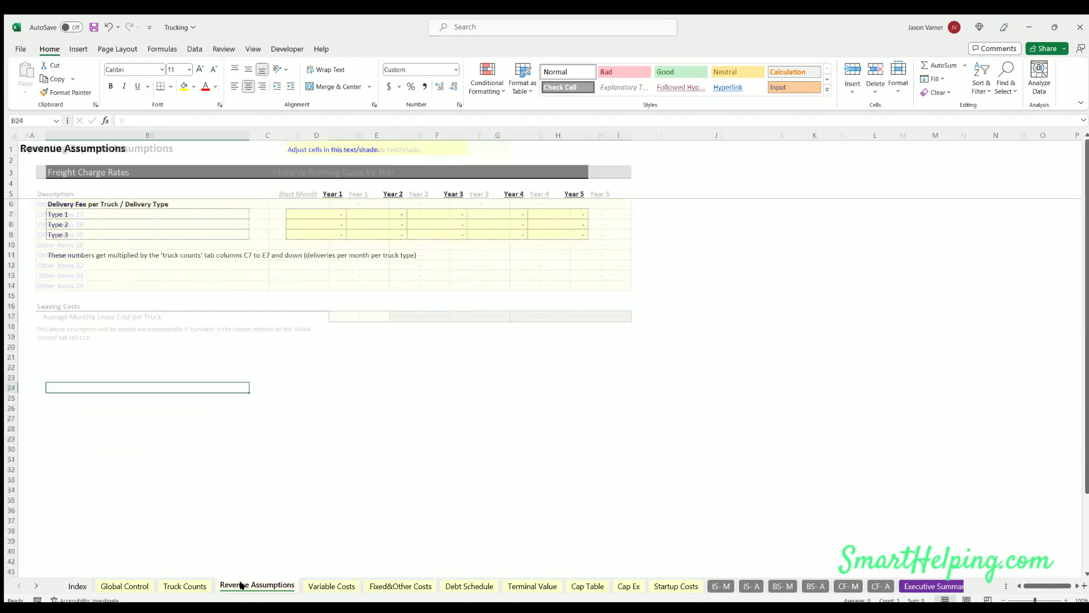
left_click(193, 587)
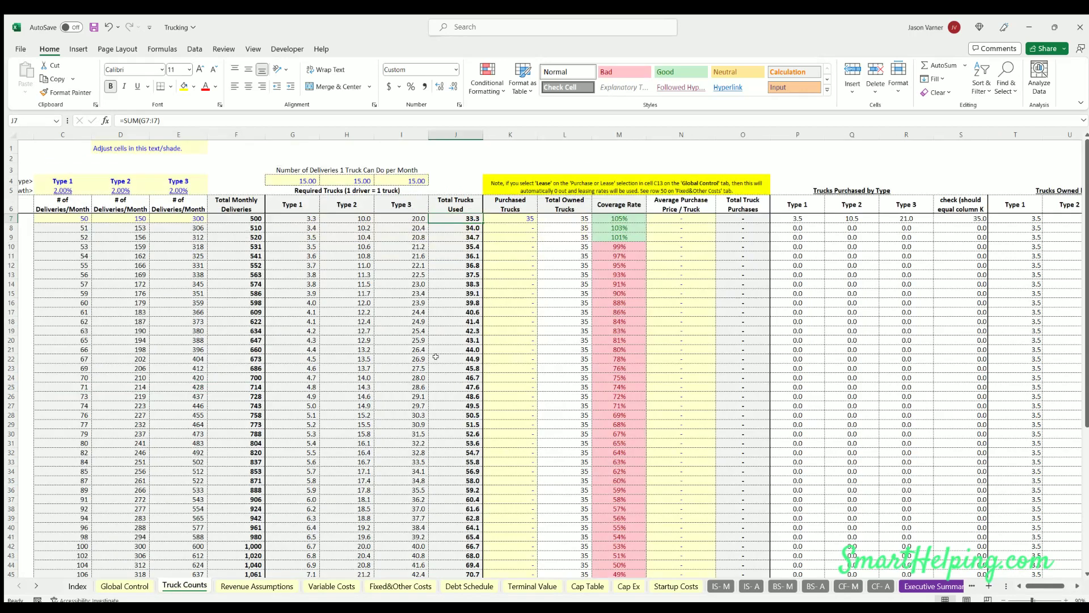
Check the Coverage Rate of the first months and set Purchased Trucks in K10 to 5
left_click(518, 218)
left_click(614, 215)
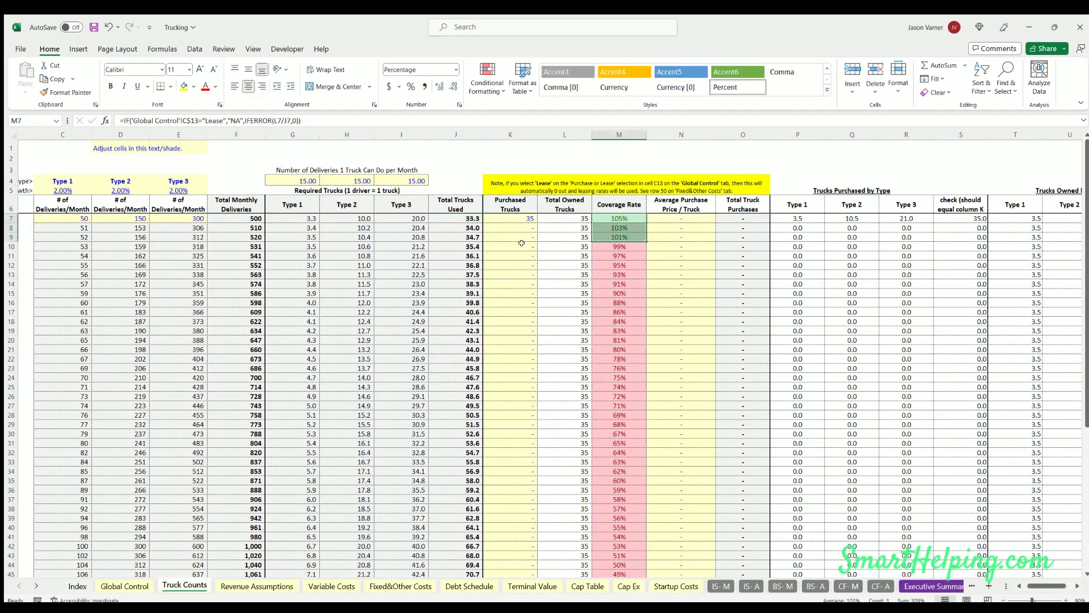
left_click(498, 243)
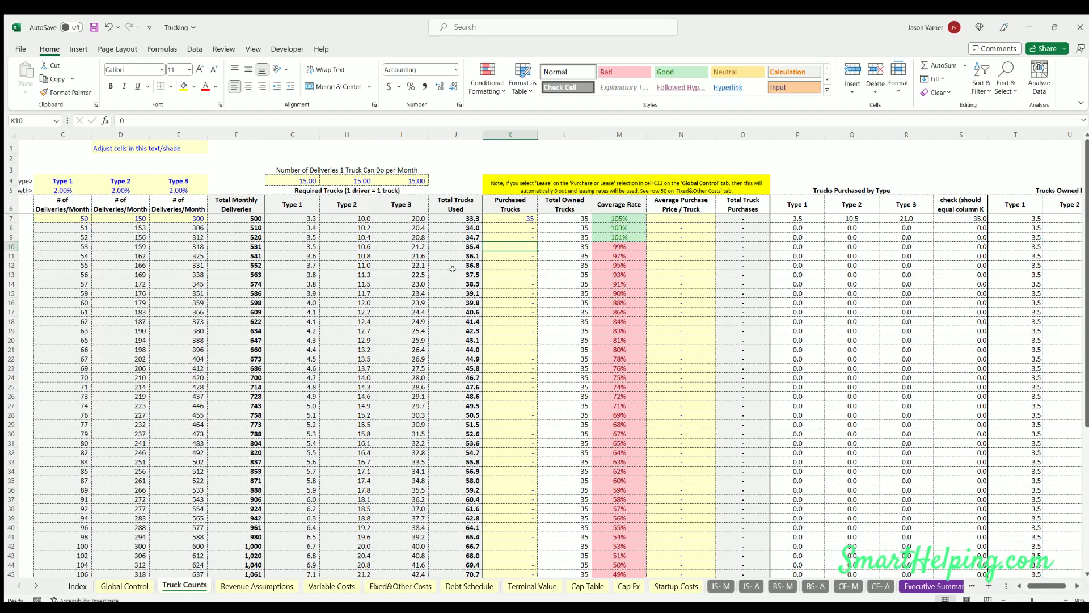
type("5")
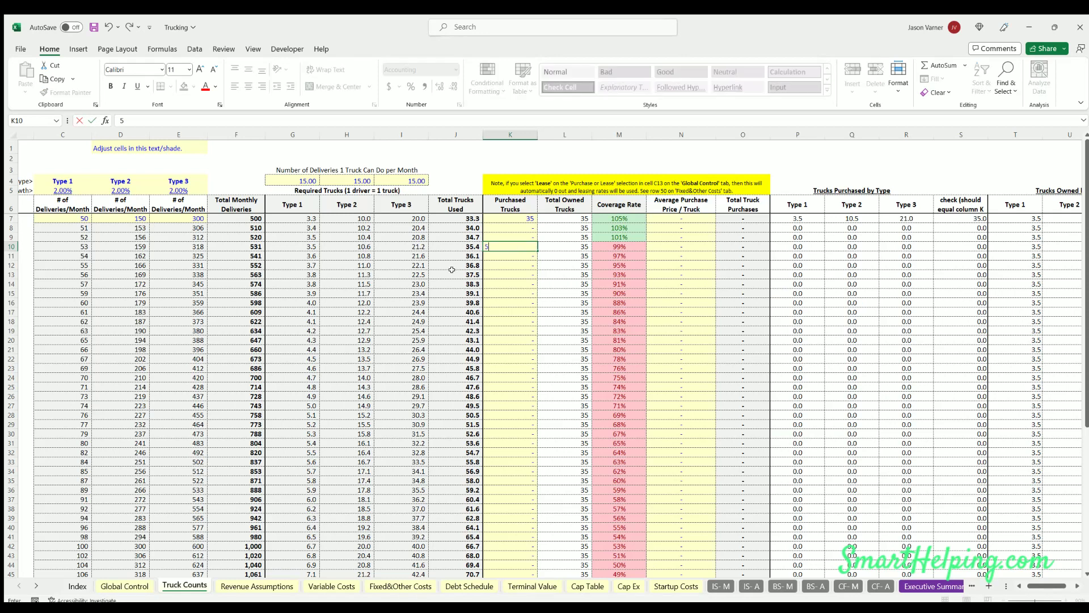
key("Return")
Set Purchased Trucks to 5 in K17, the next month with a Coverage Rate below 100%
key("Down")
key("Down")
key("Down")
key("Down")
key("Down")
key("Down")
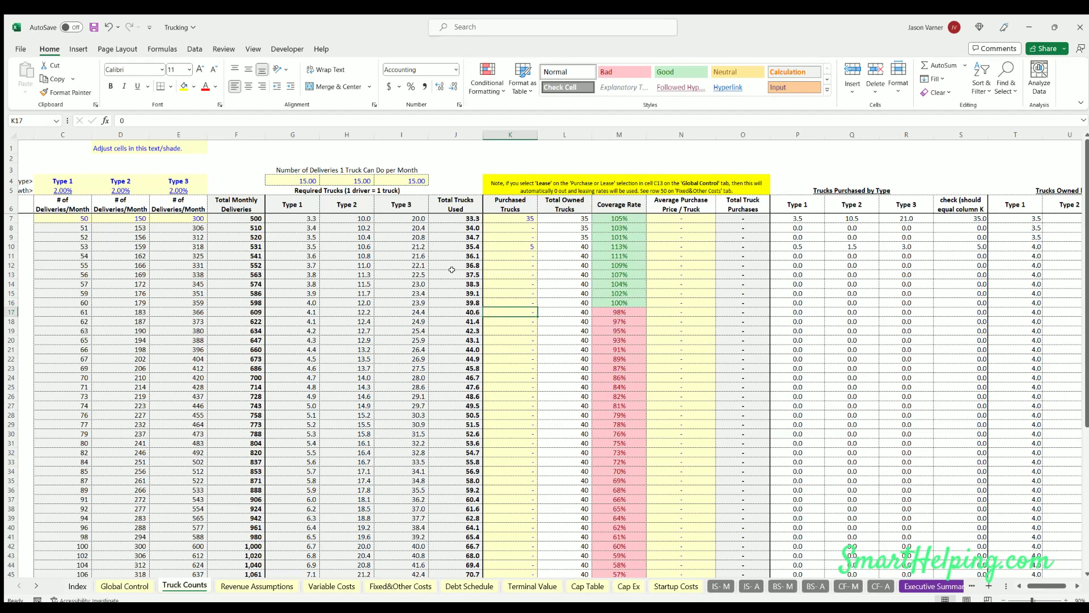
type("5")
key("Return")
Set Purchased Trucks to 5 in K23, where coverage again falls short of the trucks needed
key("Down")
key("Down")
key("Down")
key("Down")
key("Down")
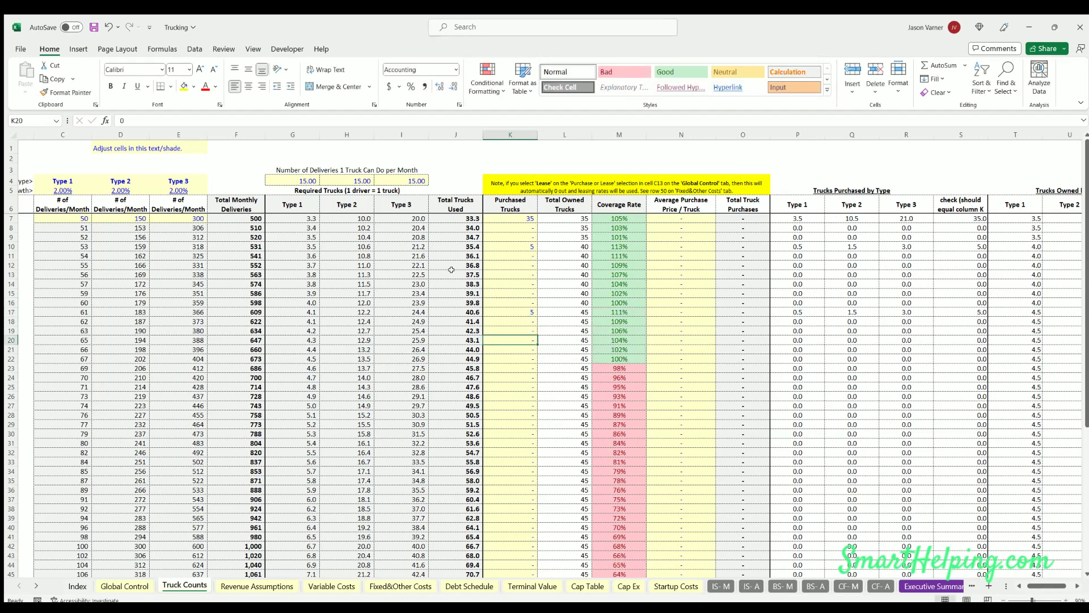
type("5")
key("Return")
Set Purchased Trucks in K28 to 10
key("Down")
key("Down")
key("Down")
key("Down")
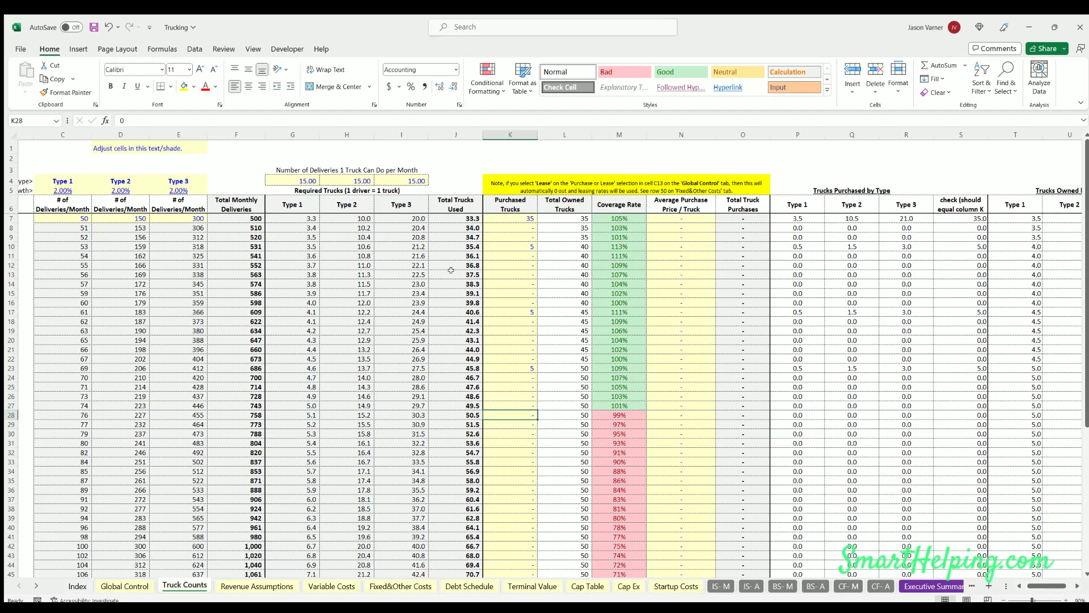
type("10")
key("Return")
Set Purchased Trucks in K37 to 10 to cover the following shortfall of owned trucks
key("Down")
key("Down")
key("Down")
key("Down")
key("Down")
key("Down")
key("Down")
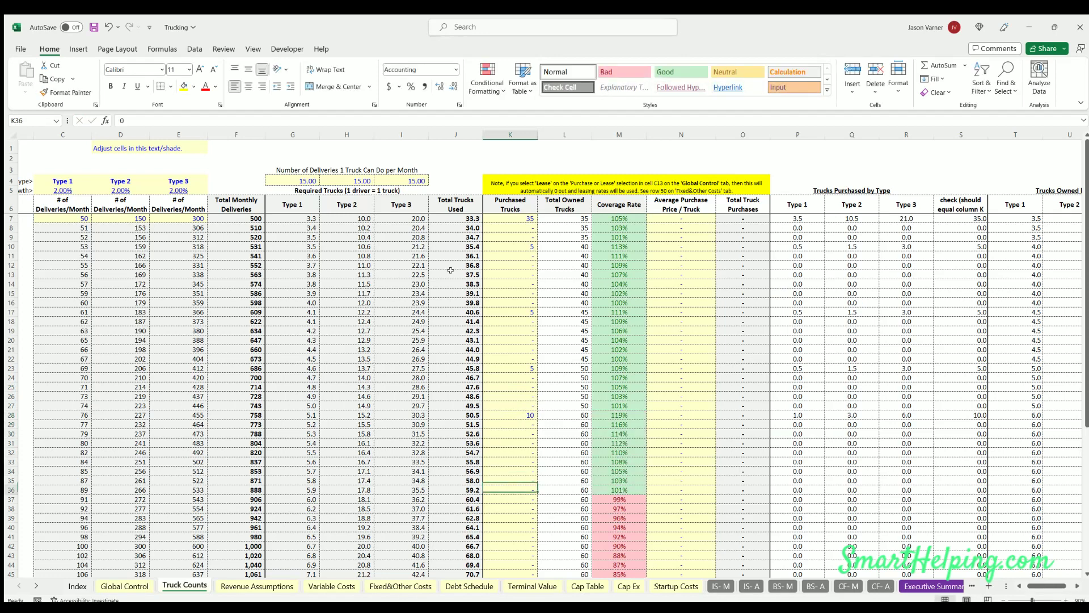
key("Down")
type("10")
key("Return")
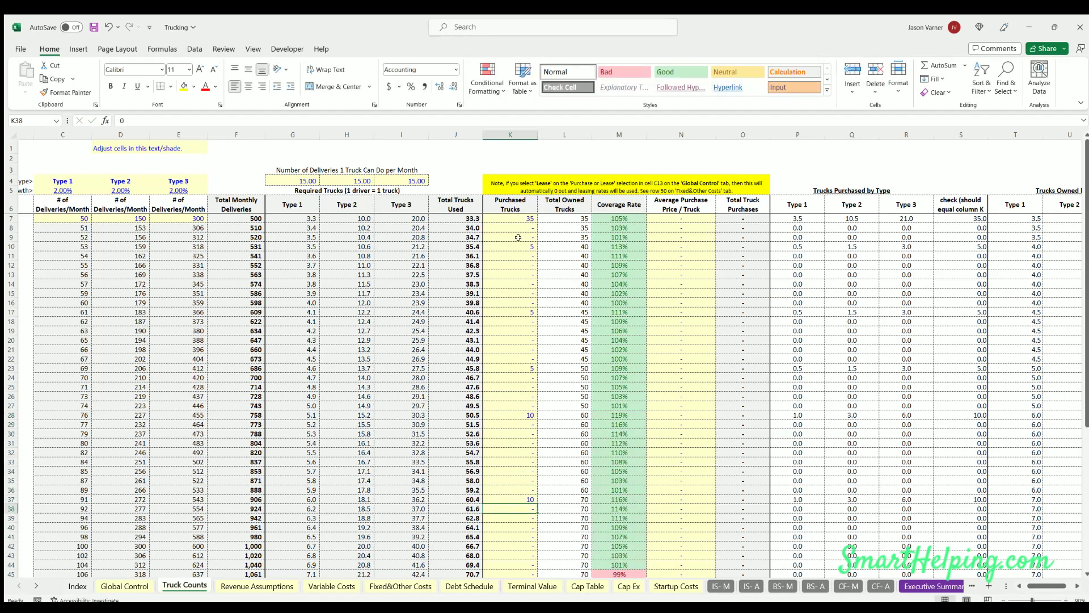
Check the first two truck purchases, in K7 and K10, and the months between and after them
left_click(516, 218)
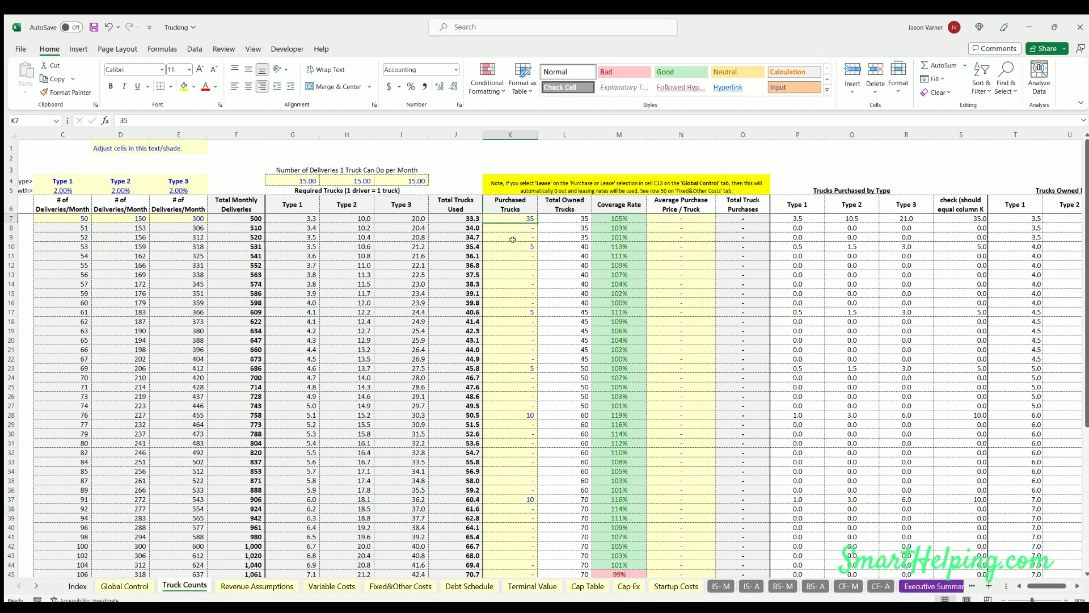
left_click(512, 246)
left_click(509, 284)
left_click(504, 217)
left_click(516, 240)
left_click(514, 246)
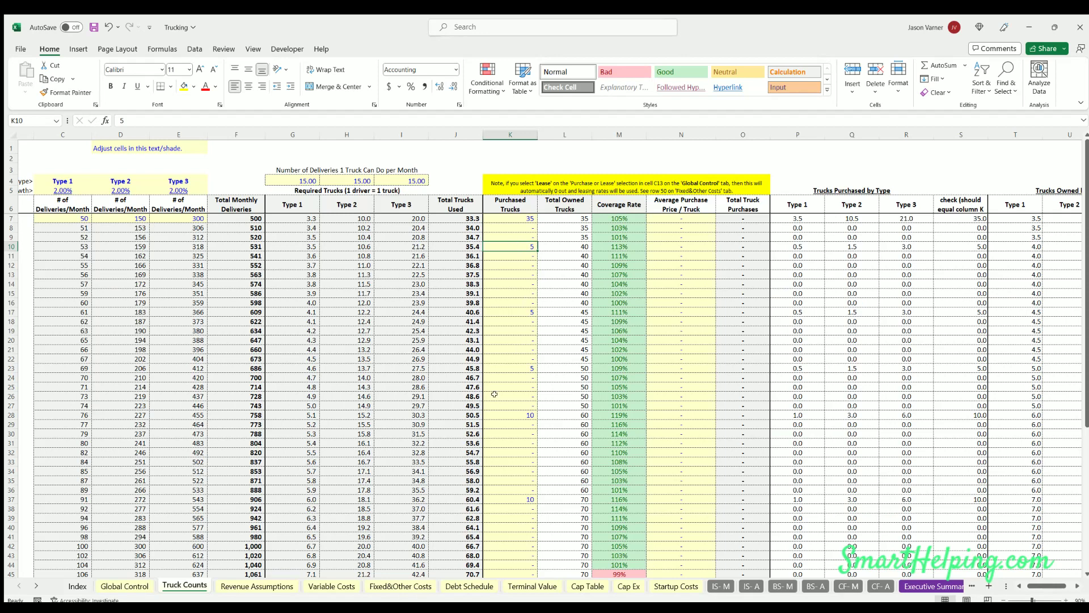
Examine the Traditional Debt Funding assumption in Global Control and the Debt Schedule alongside the month 1 truck purchase
left_click(124, 586)
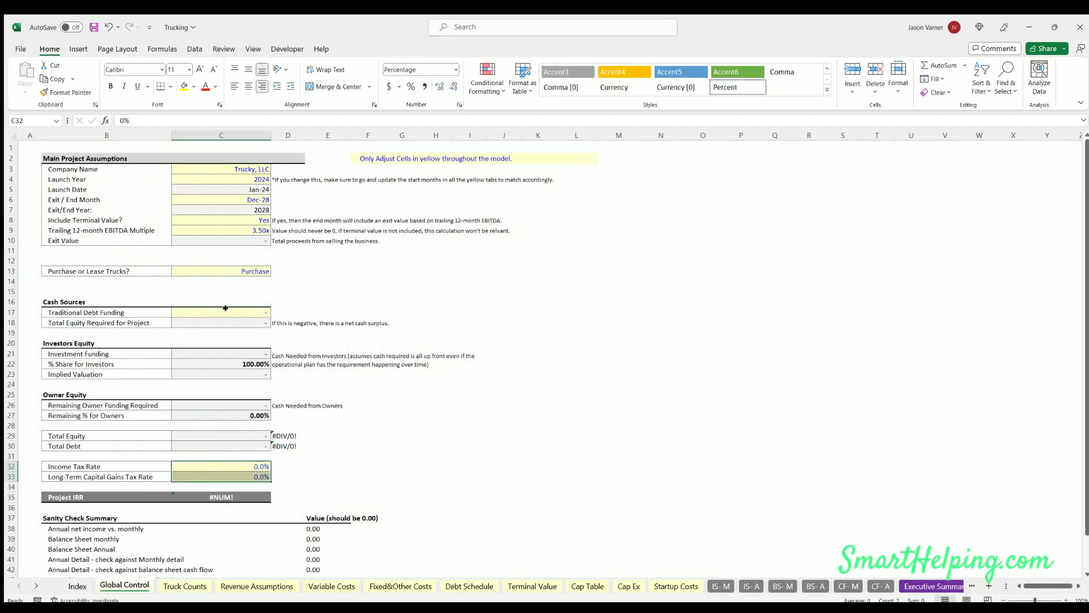
left_click(225, 308)
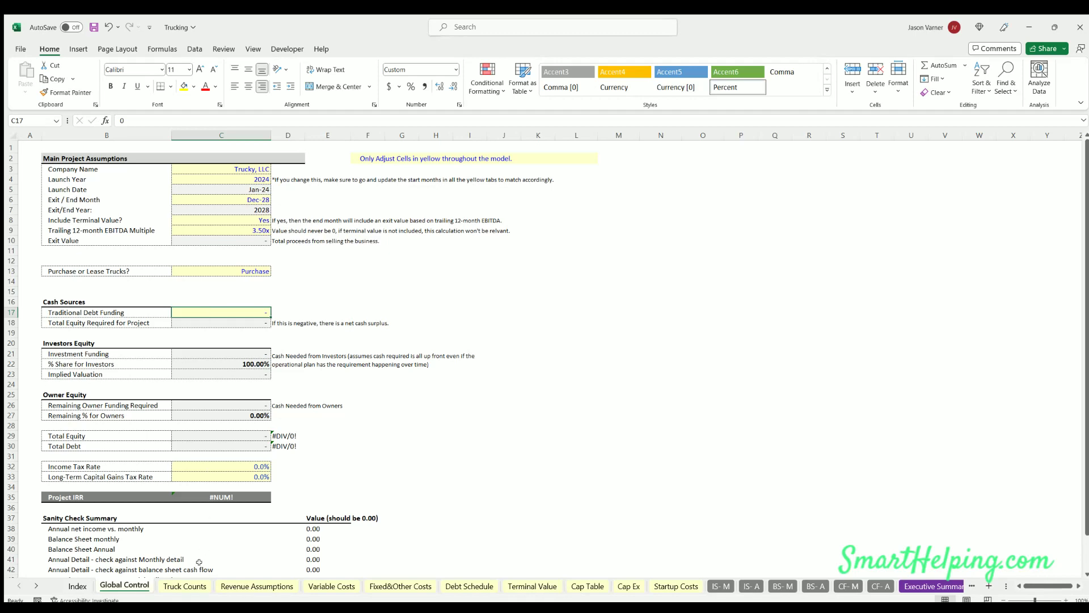
left_click(235, 588)
left_click(463, 586)
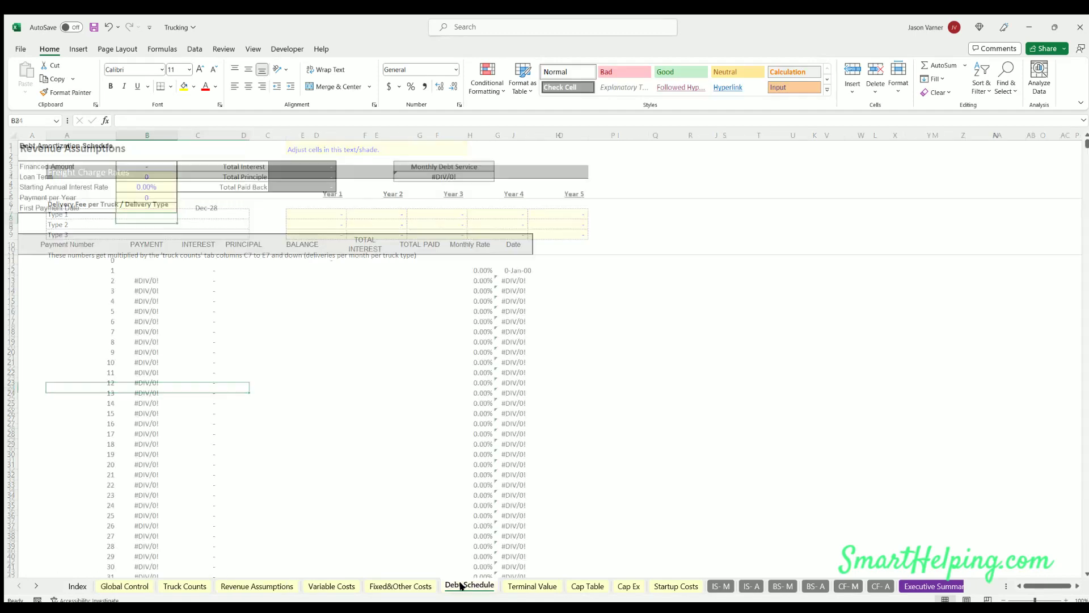
left_click(333, 587)
left_click(184, 586)
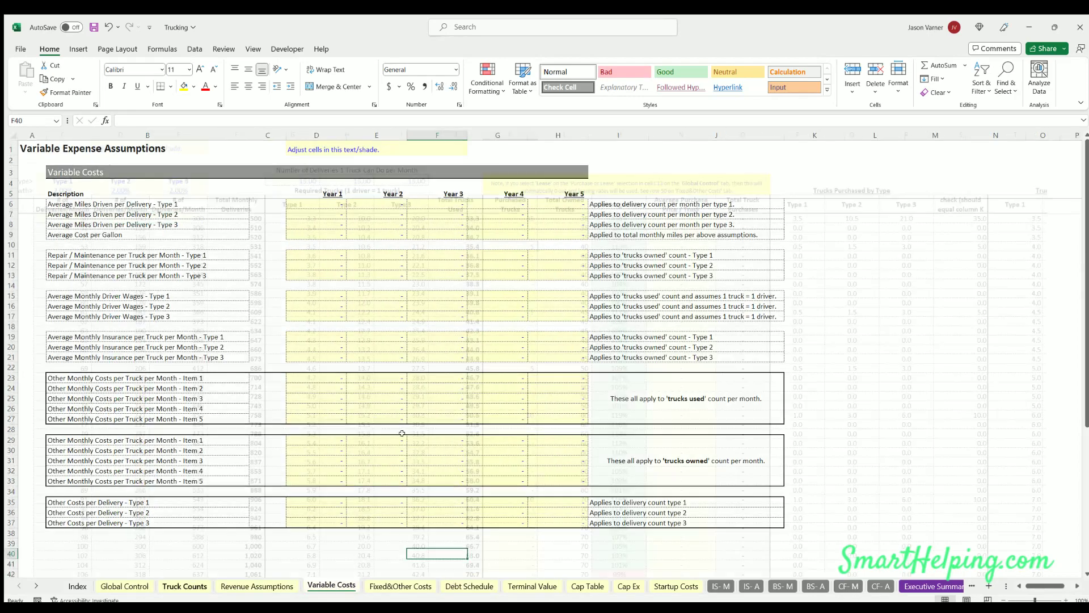
left_click(515, 216)
left_click(131, 584)
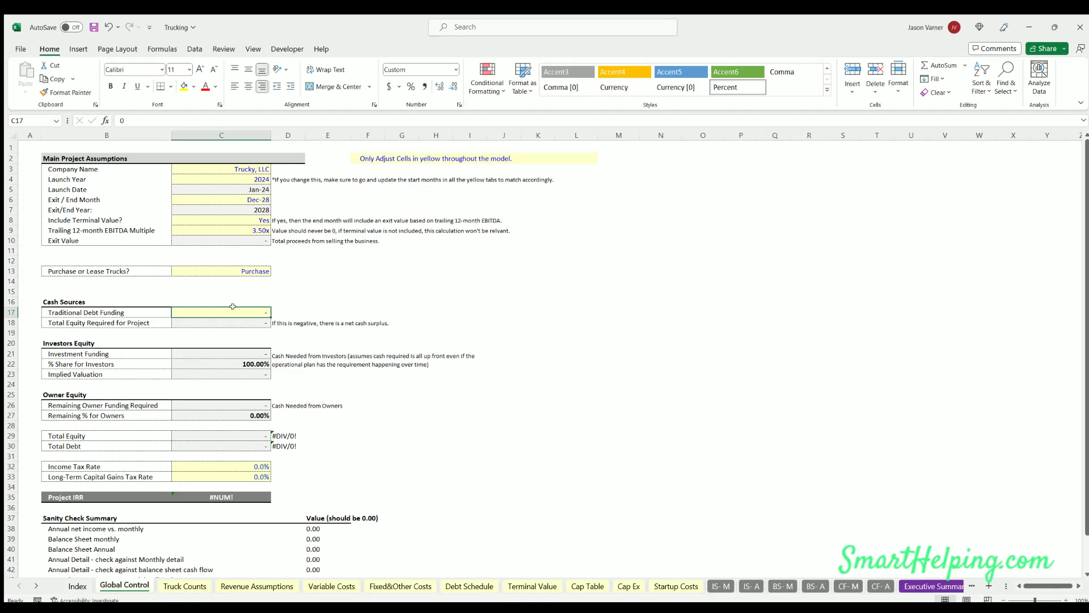
Review the timing of the purchases entered in the Purchased Trucks column of Truck Counts, from K7 down to K37
left_click(257, 586)
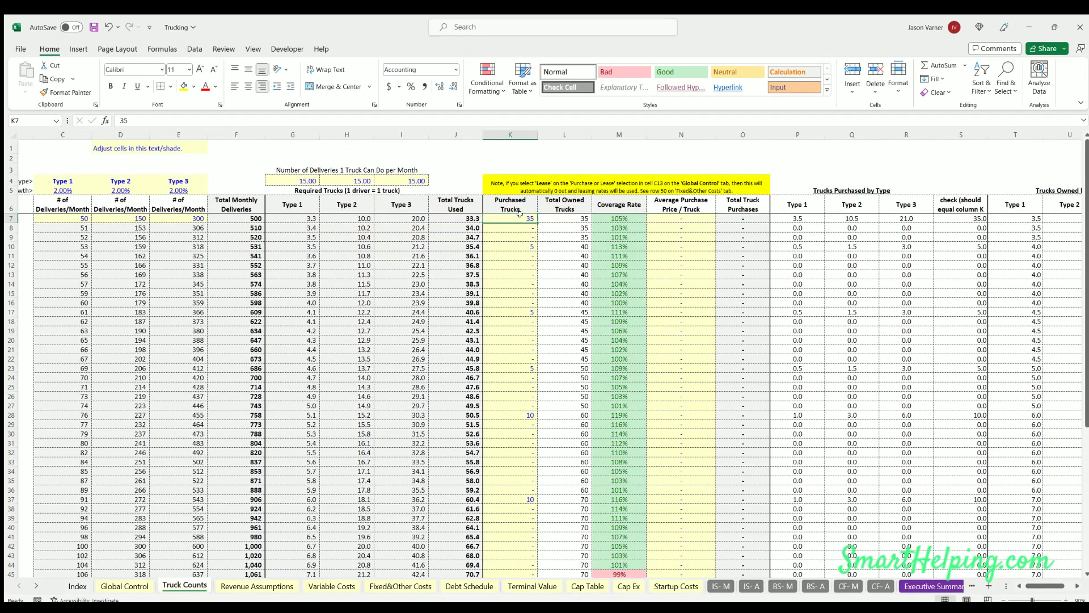
left_click_drag(516, 219, 514, 302)
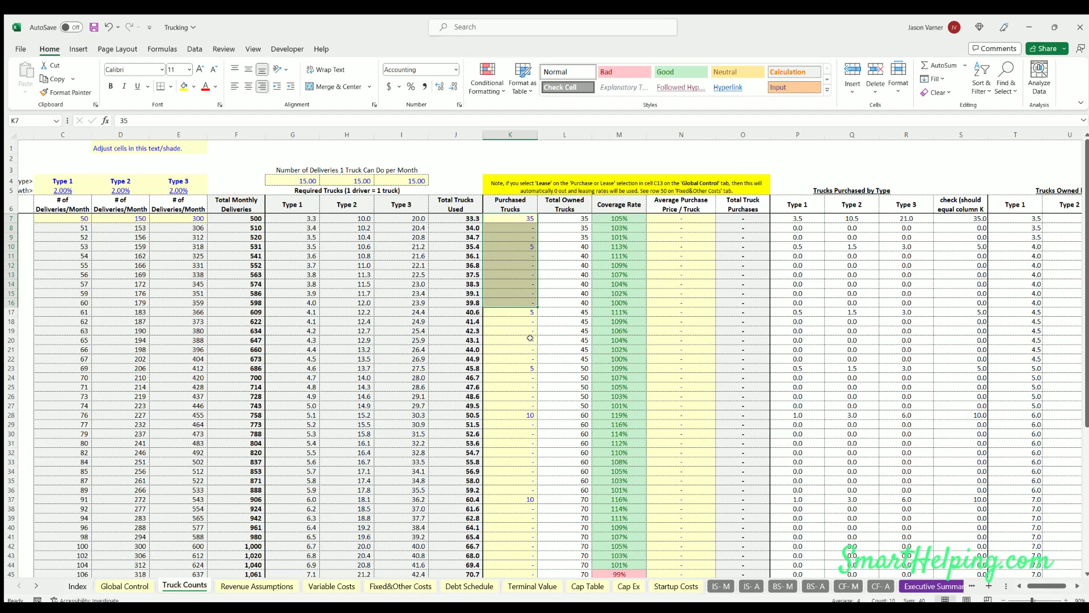
left_click(515, 216)
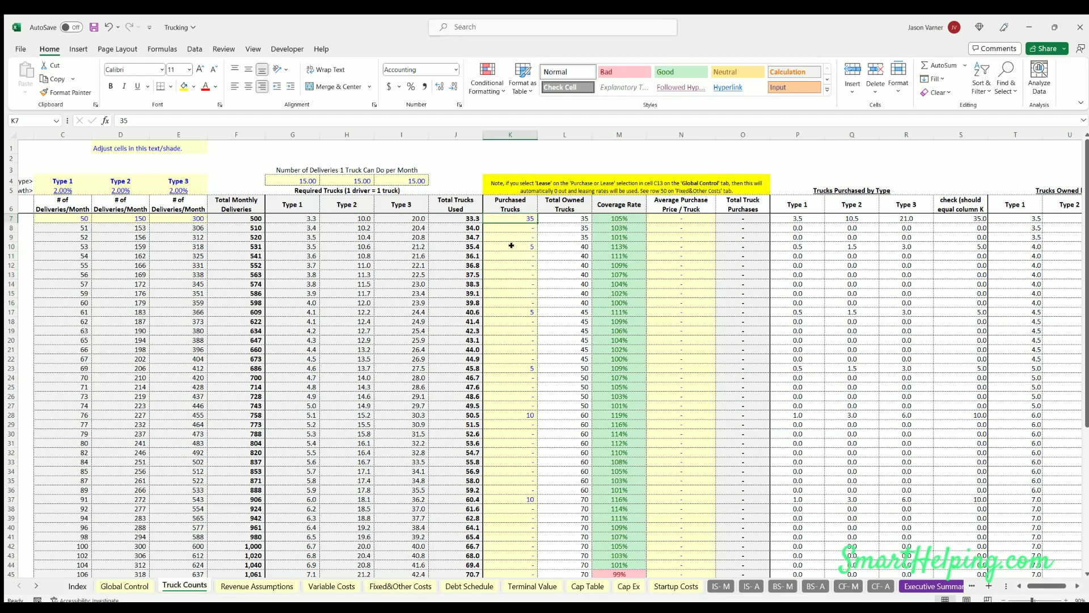
left_click(511, 245)
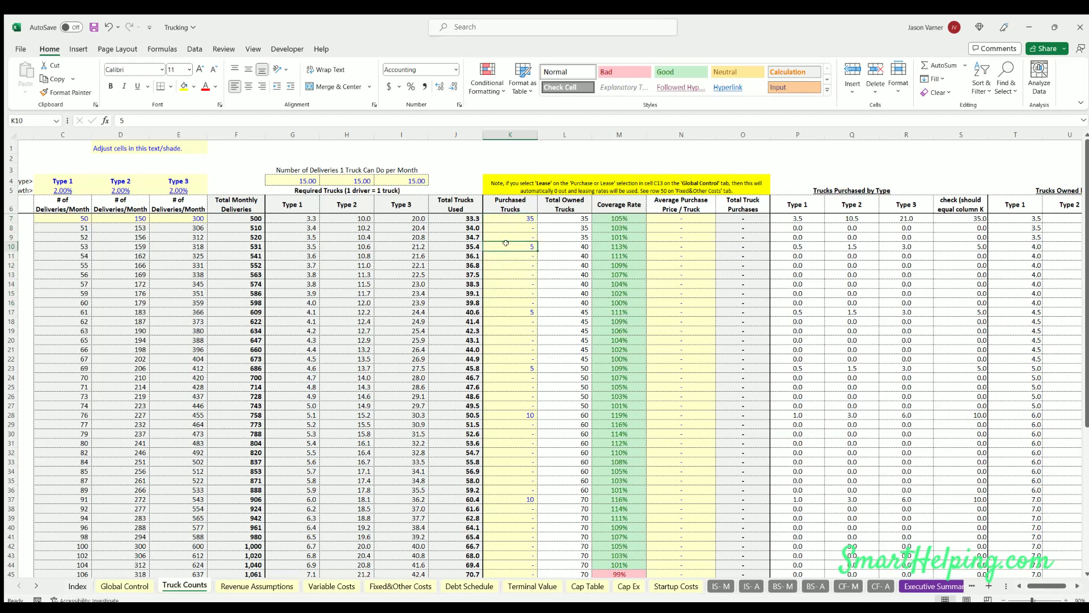
left_click(509, 307)
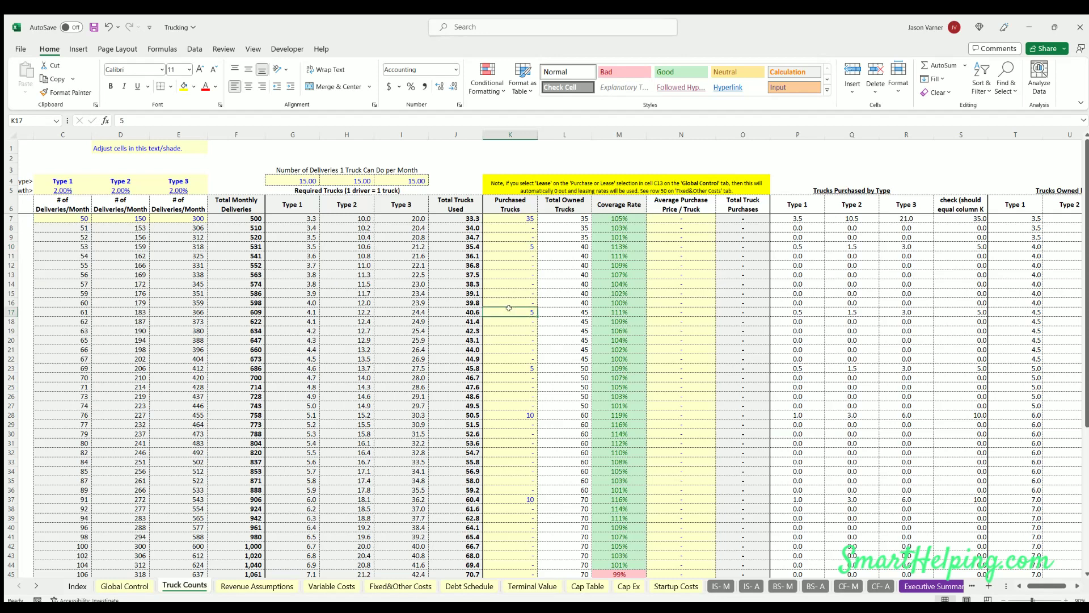
left_click(512, 368)
left_click(511, 415)
left_click(512, 496)
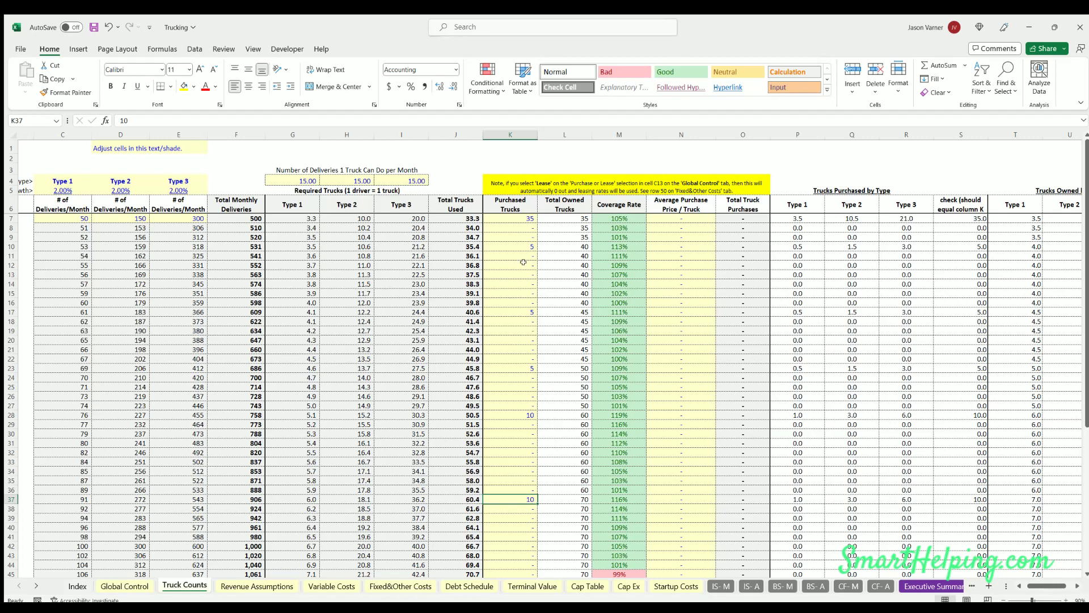
left_click(517, 217)
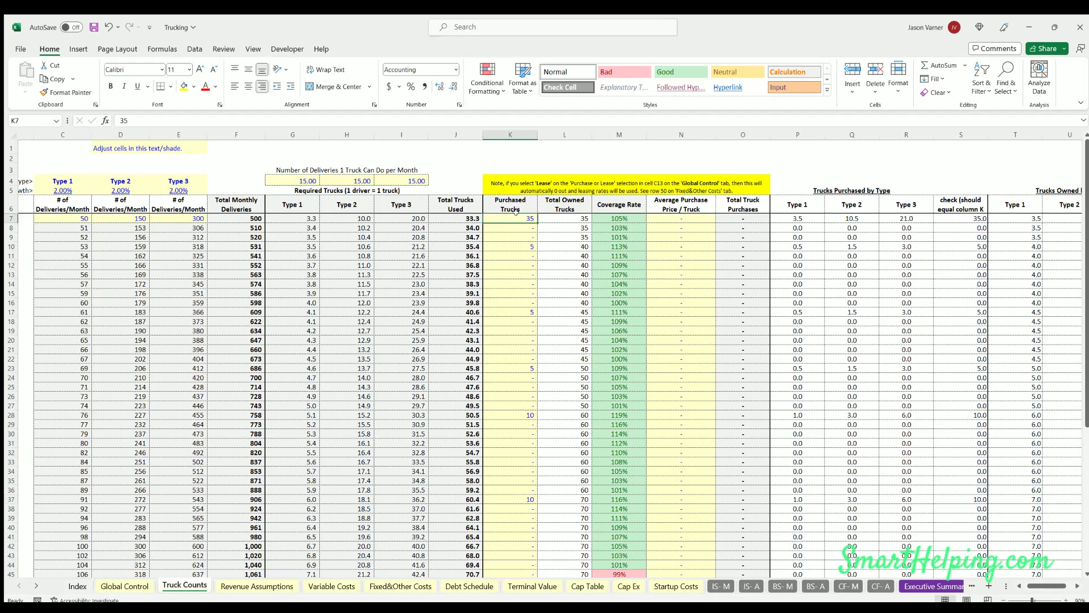
left_click(514, 246)
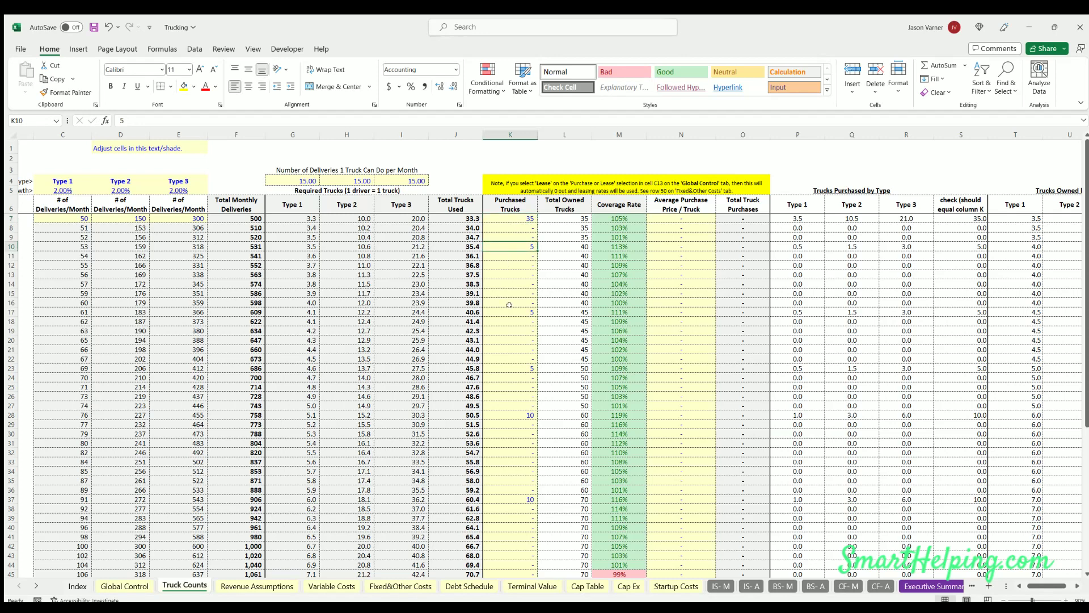
Set Purchased Trucks in K45 to 10, where the coverage rate drops below 100%
left_click(510, 310)
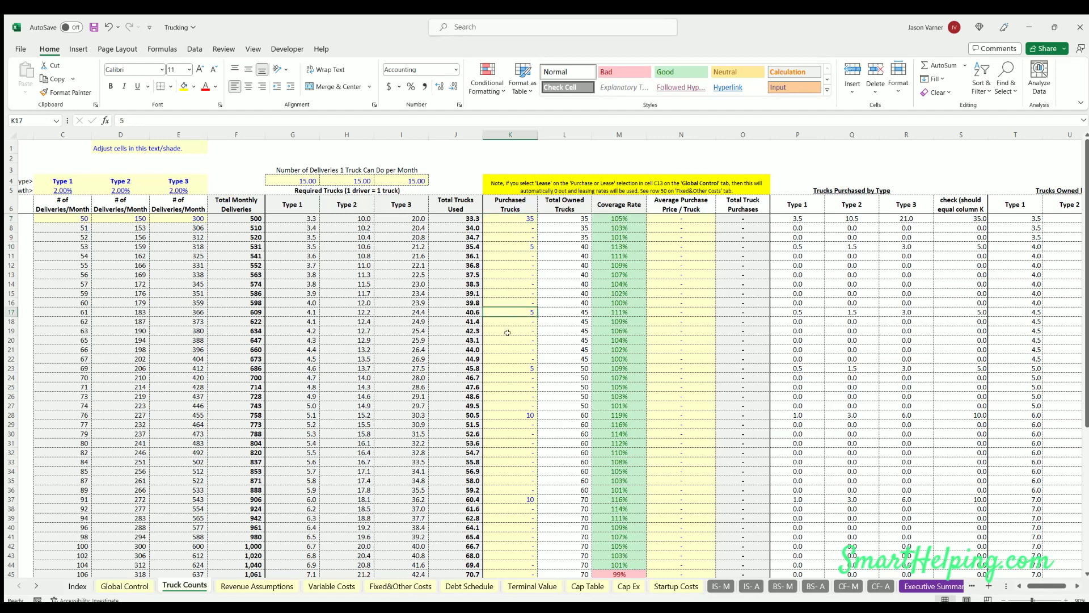
left_click(505, 368)
left_click_drag(70, 216, 170, 330)
left_click(504, 322)
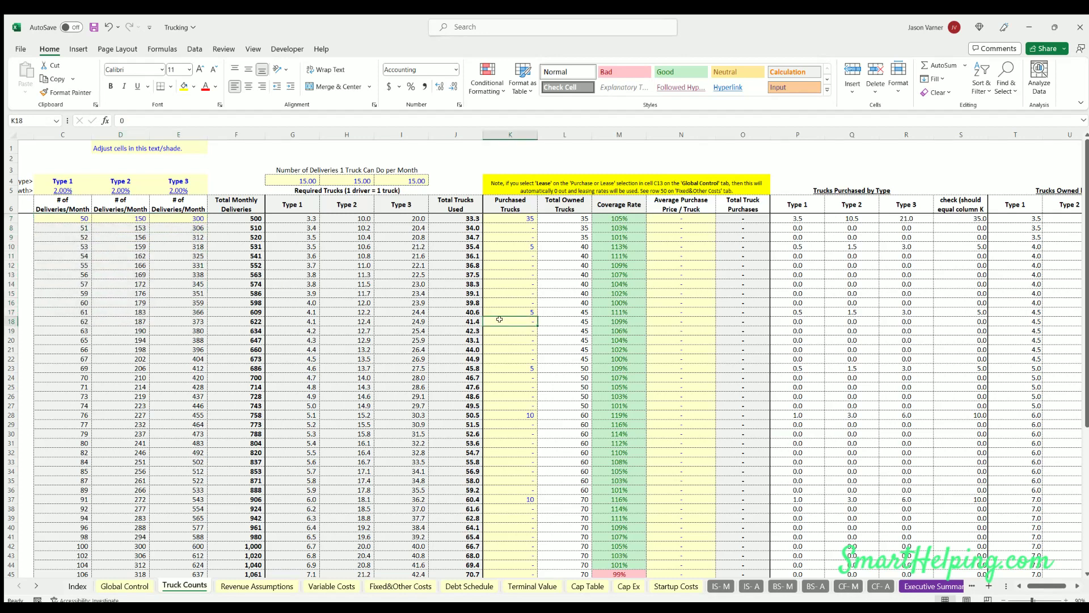
scroll(500, 327, "down", 7)
left_click(487, 368)
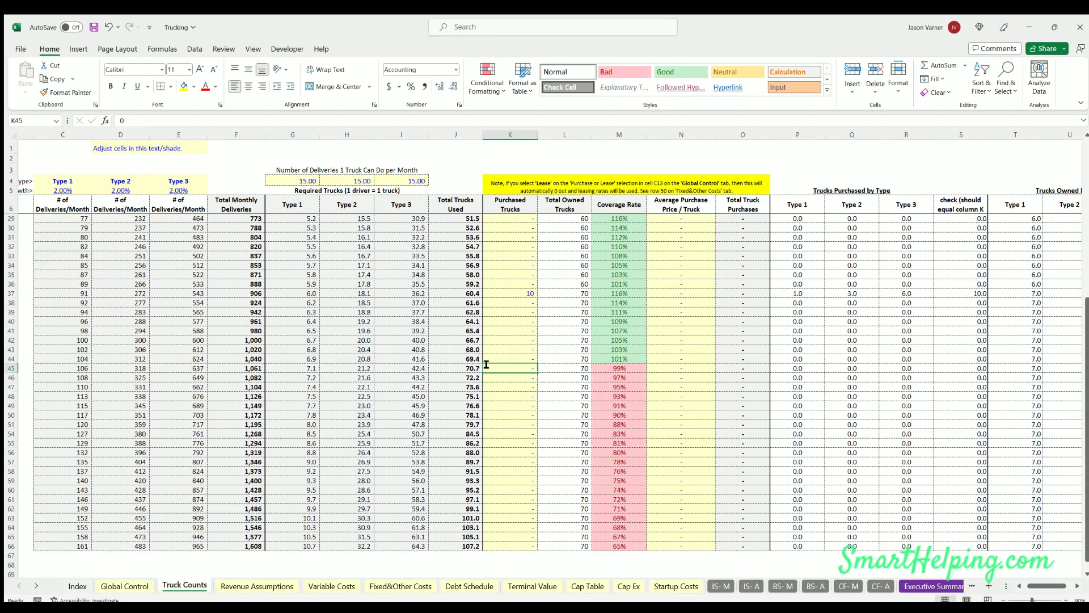
type("10")
key("Return")
Set Purchased Trucks in K54 to 10 to cover the following shortfall
key("Down")
key("Down")
key("Down")
key("Down")
key("Down")
key("Down")
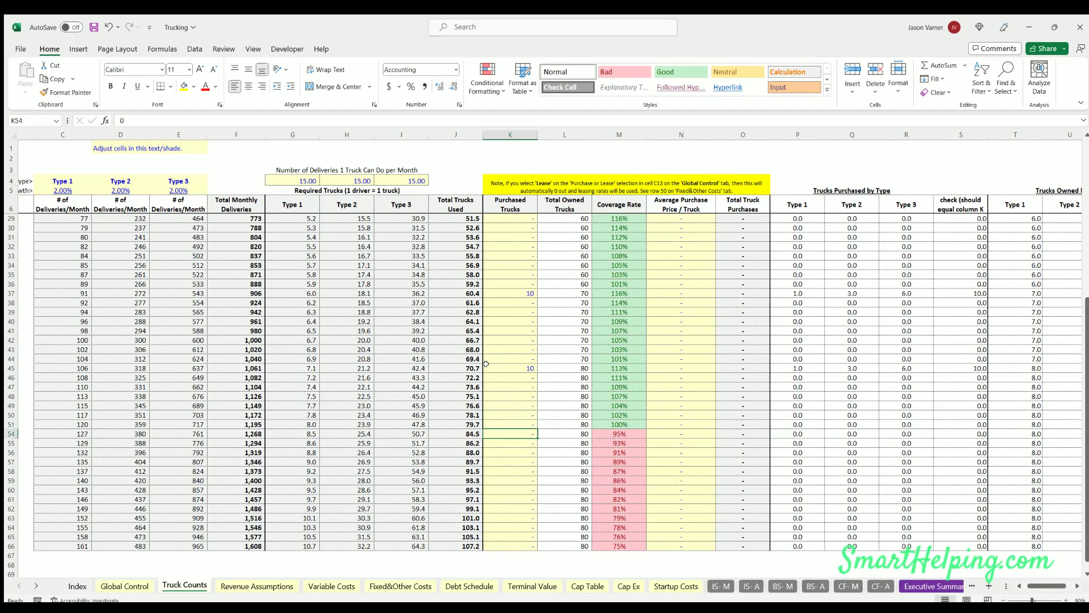
type("10")
key("Return")
Add a purchase of 10 trucks in K58 of the Purchased Trucks column
key("Down")
key("Down")
key("Down")
type("10")
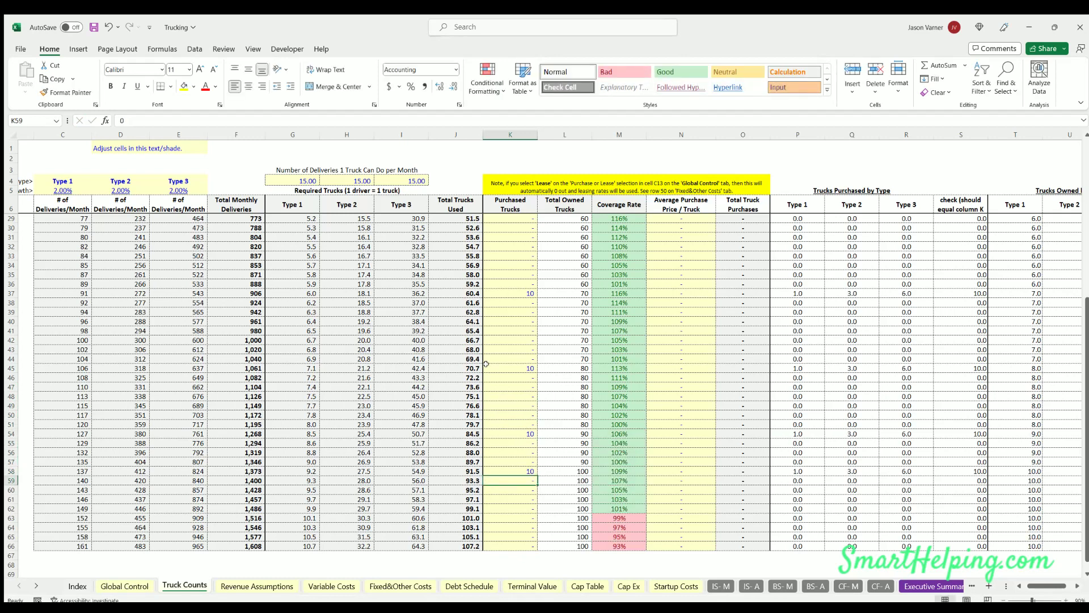
key("Return")
Enter a last purchase of 10 trucks in K63 so the remaining months are covered
key("Down")
key("Down")
key("Down")
key("Down")
type("10")
key("Return")
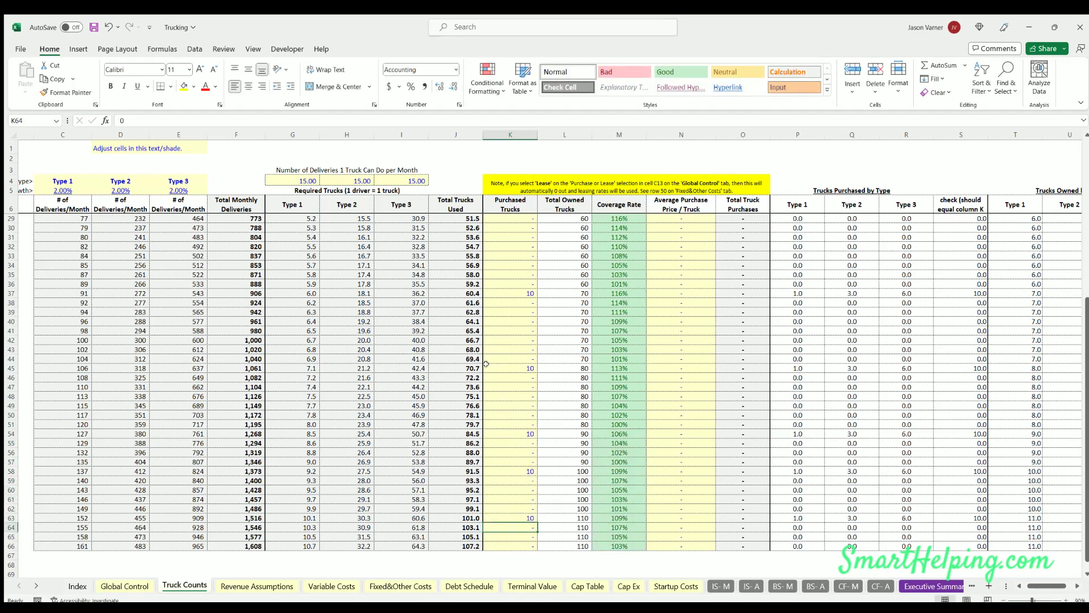
Examine the Coverage Rate column and compare Total Trucks Used with Total Owned Trucks in the first months
left_click(598, 374)
left_click(618, 422)
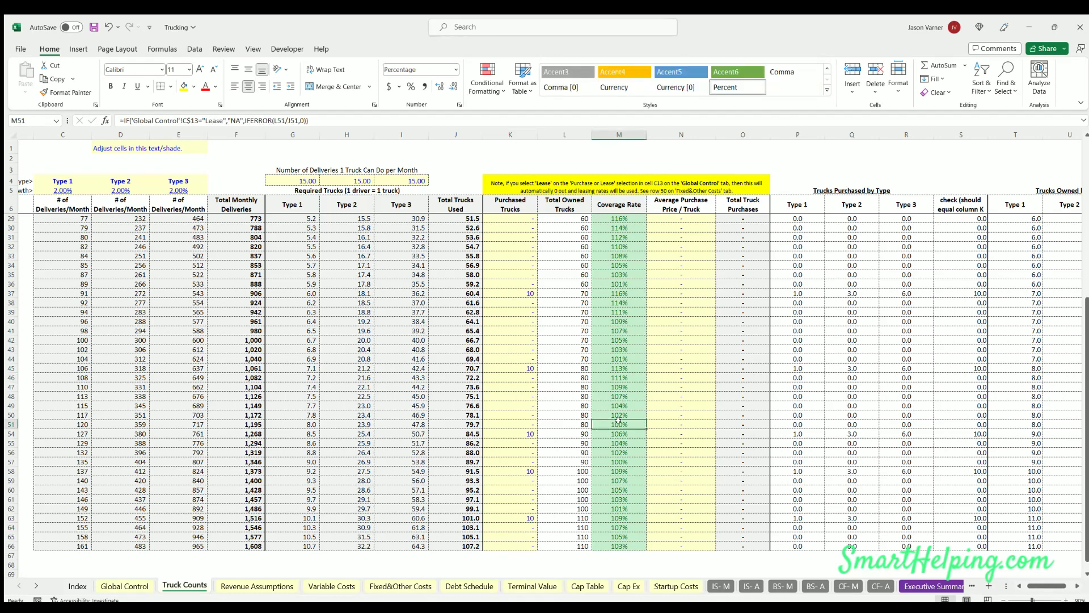
scroll(619, 366, "up", 7)
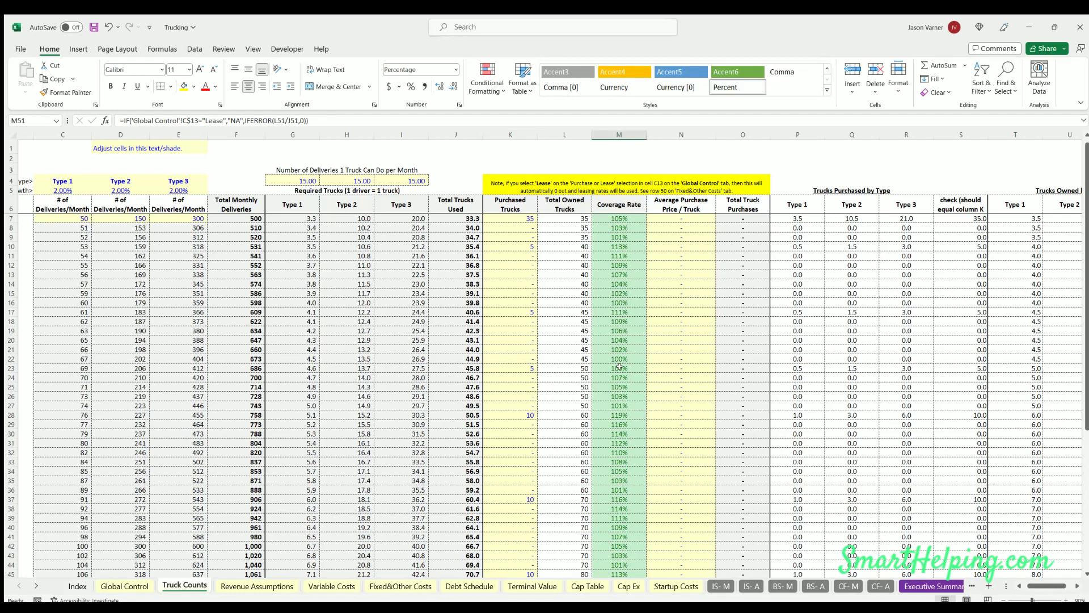
left_click(459, 365)
left_click_drag(456, 218, 456, 284)
left_click(618, 218)
left_click(616, 251)
left_click_drag(613, 215, 616, 378)
left_click(569, 237)
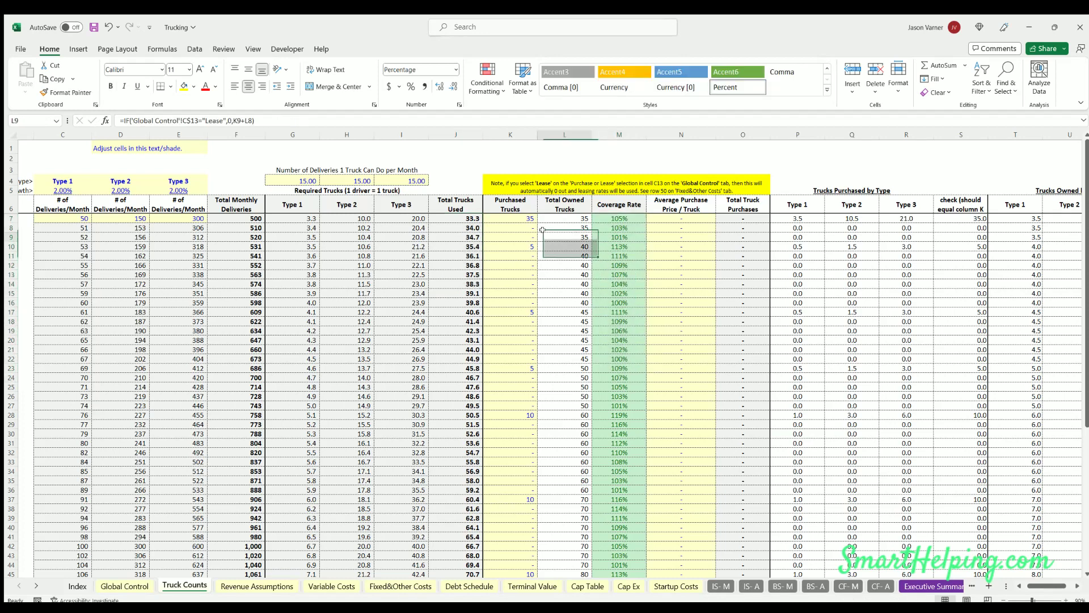
left_click(456, 242)
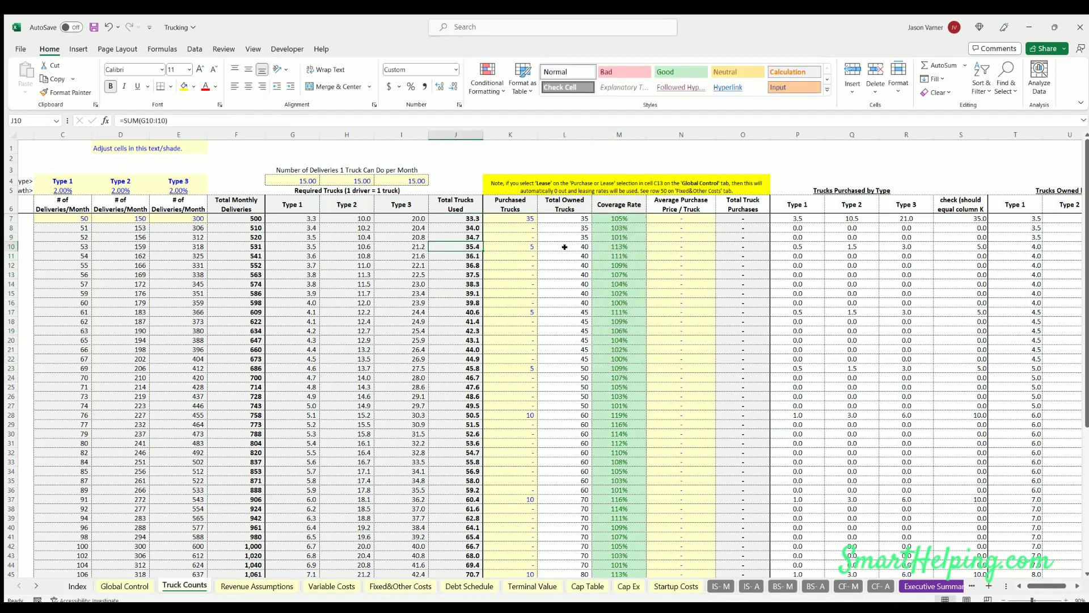
left_click(573, 302)
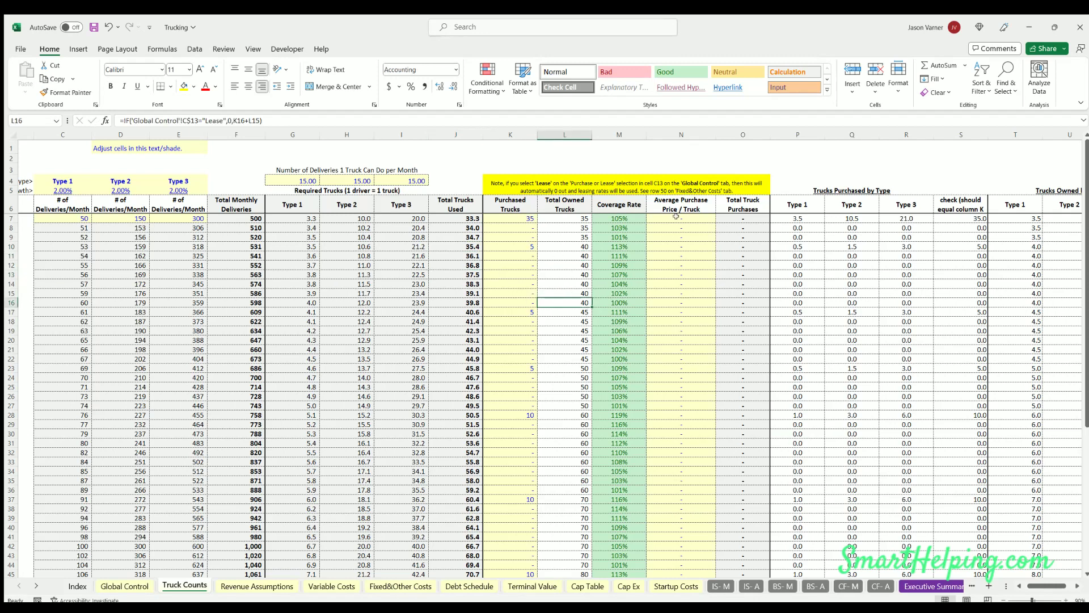
Set the Average Purchase Price / Truck in N7 to 175000 and fill it down the column
left_click(676, 218)
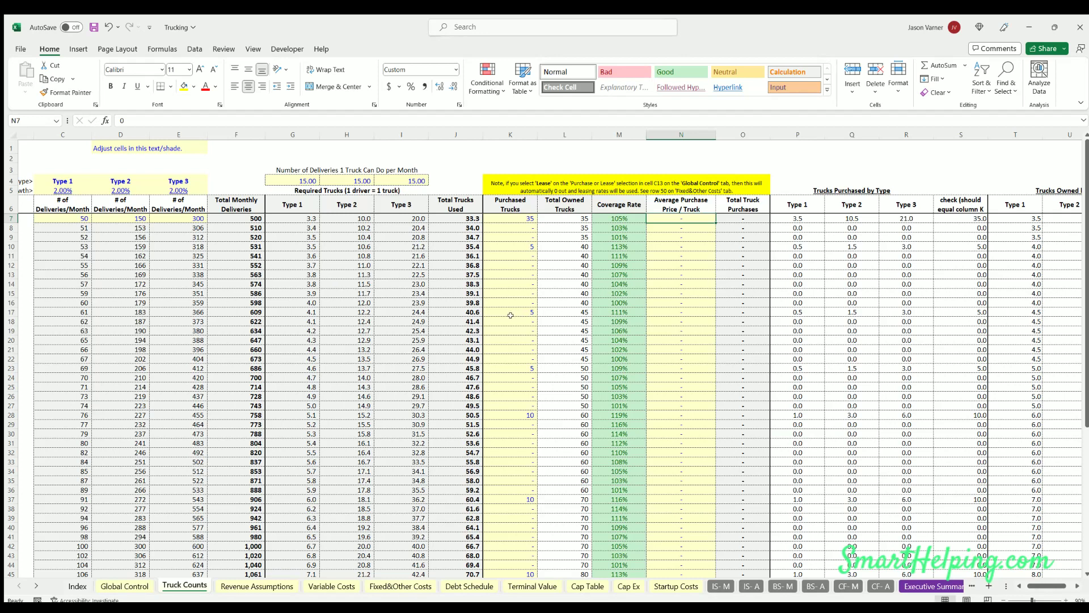
type("175000")
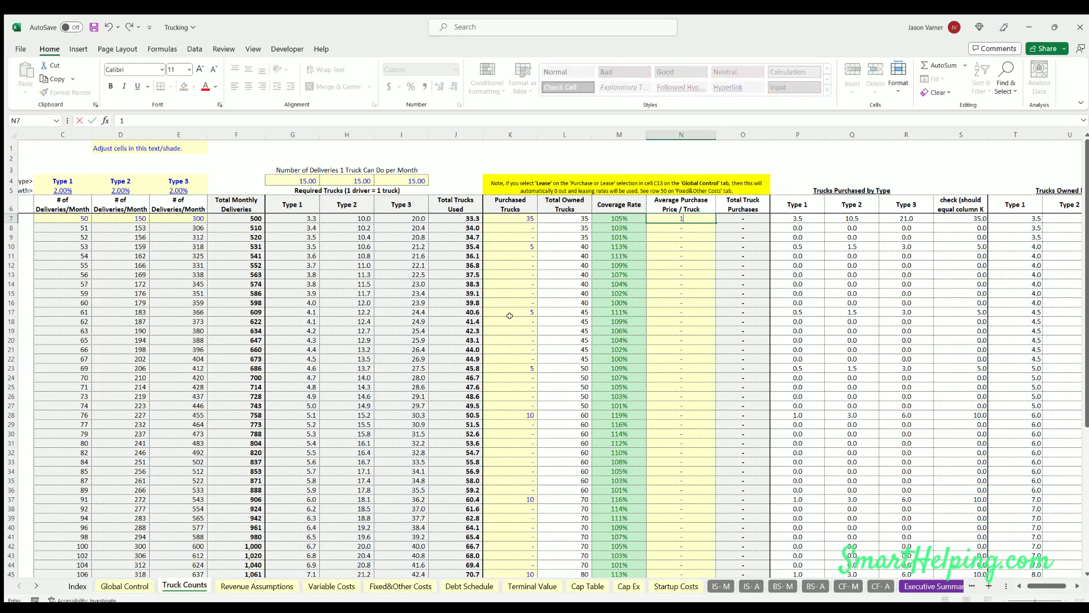
key("Return")
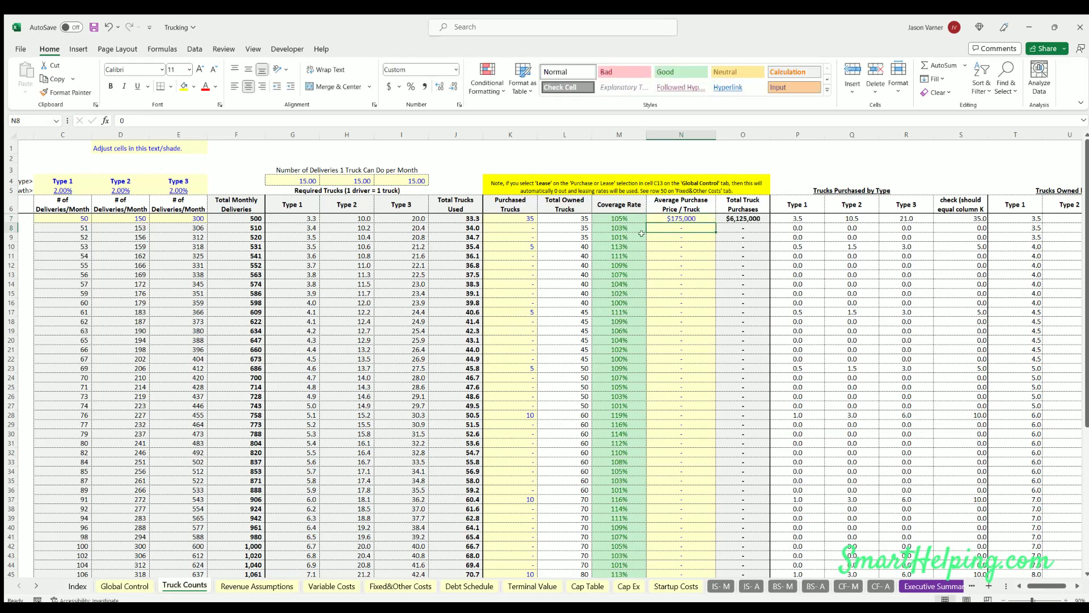
left_click(714, 219)
double_click(715, 223)
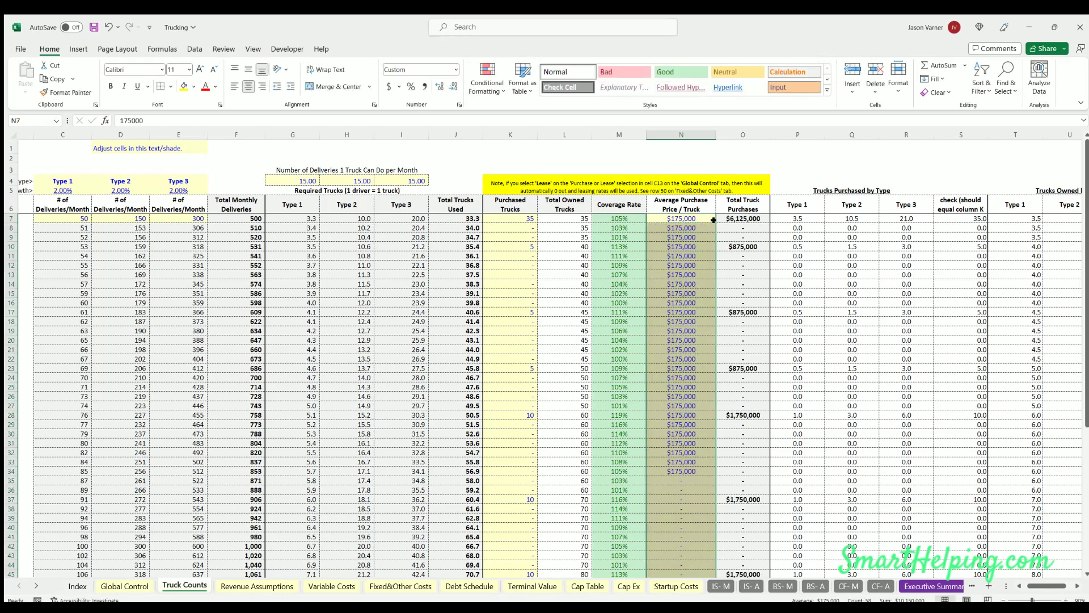
Examine the Trucks Purchased by Type formulas in P7:R7 against the required trucks by type in row 7
left_click_drag(1036, 586, 1047, 586)
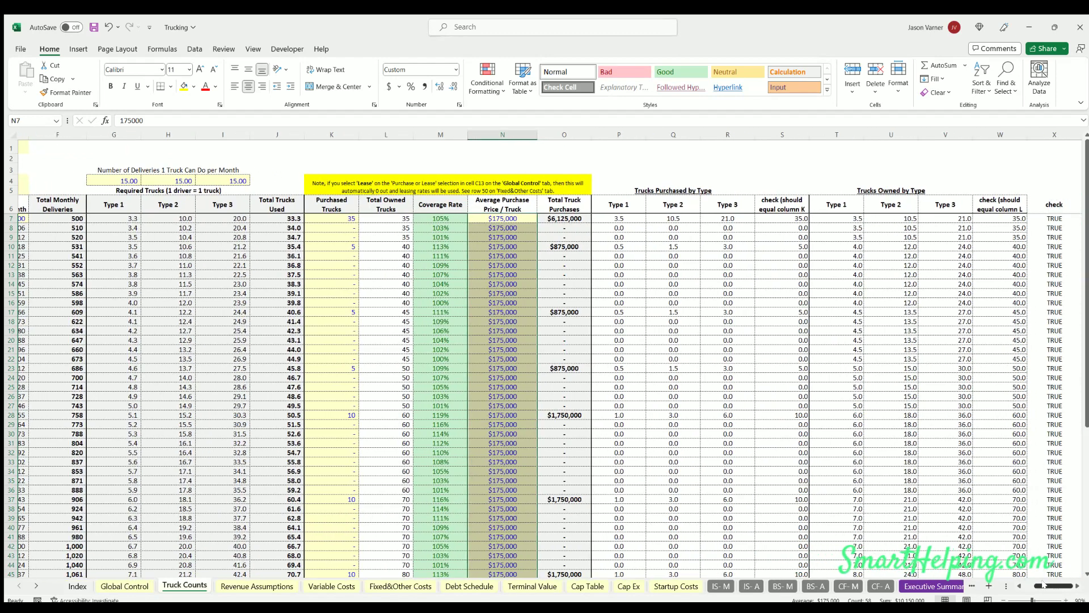
left_click(628, 216)
left_click(675, 217)
left_click(719, 215)
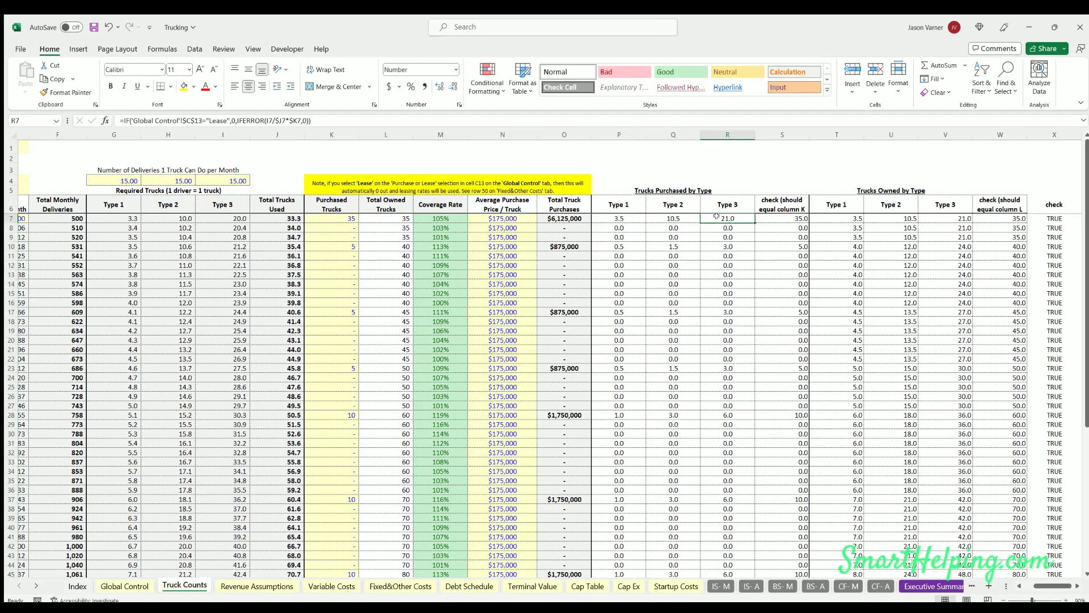
left_click(118, 218)
left_click(148, 219)
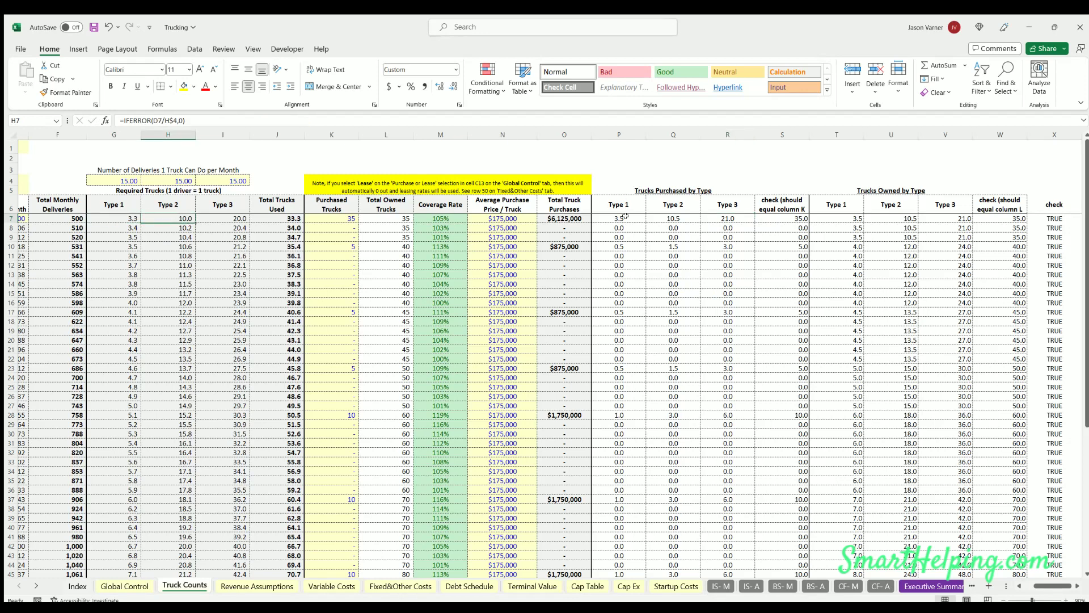
double_click(621, 217)
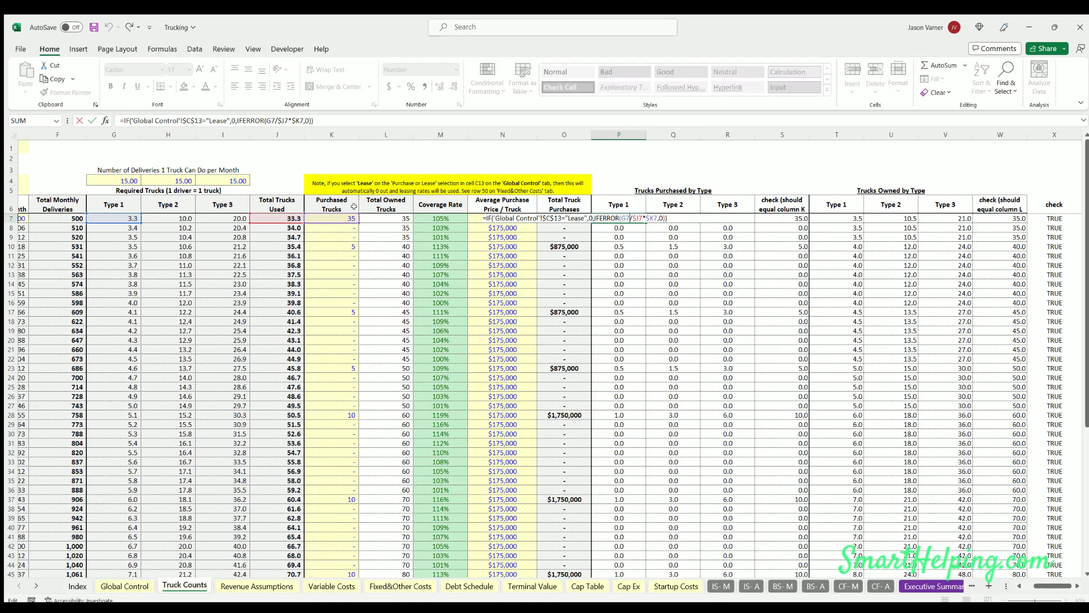
key("Return")
Compare the first month's purchased truck count and average price with the Type 1, Type 2 and Type 3 purchase split
left_click(335, 218)
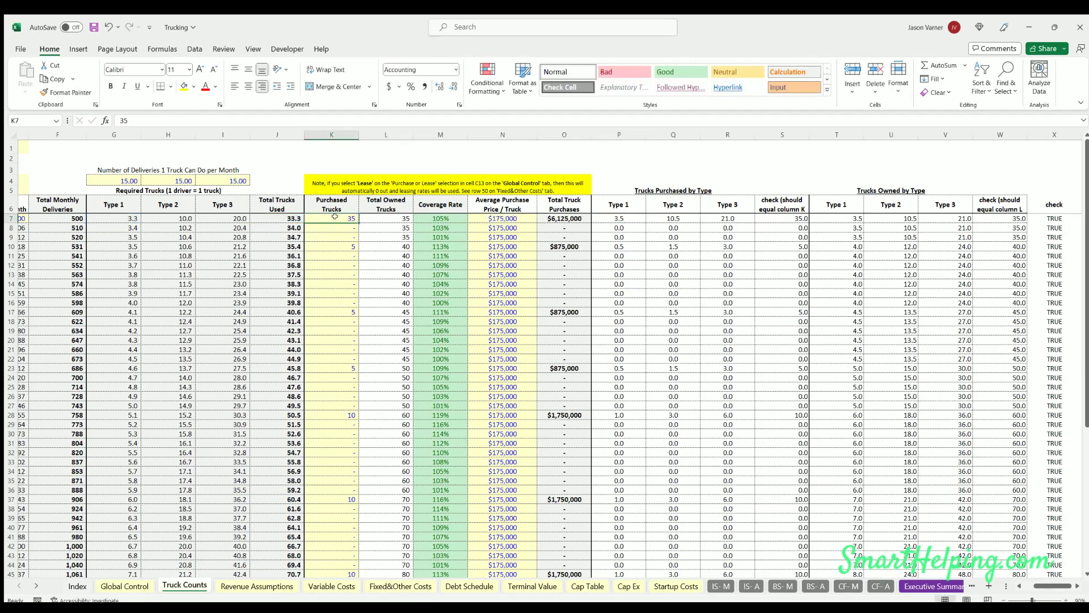
left_click(510, 216)
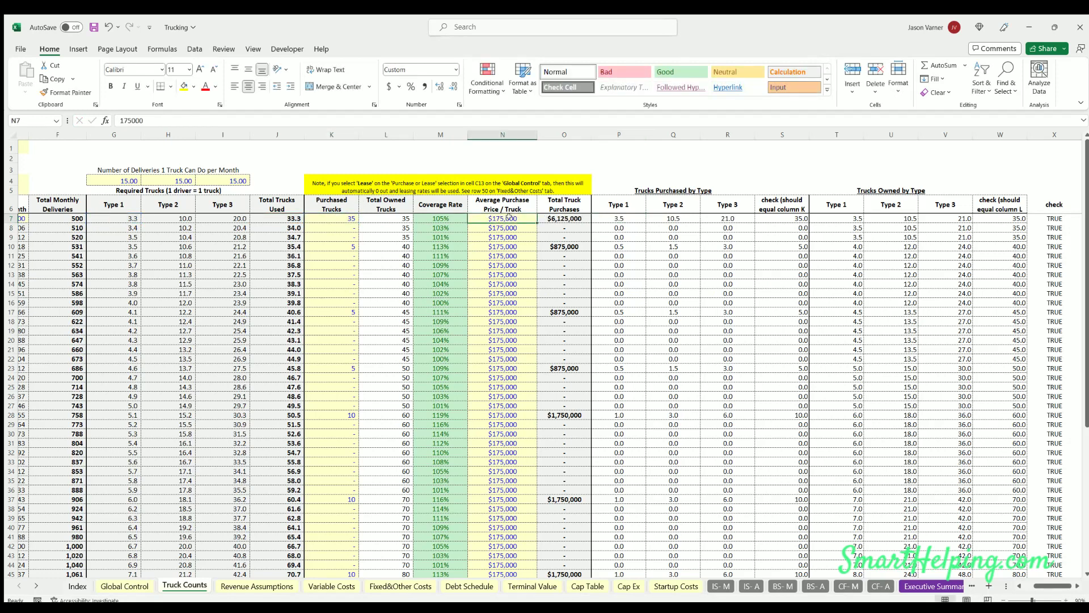
left_click(631, 218)
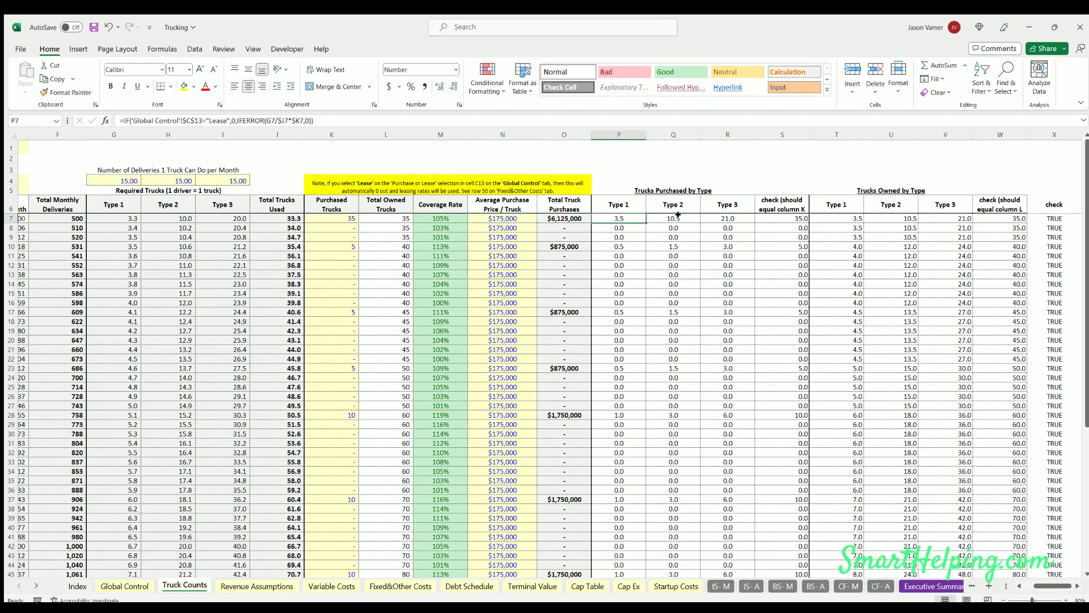
left_click(676, 217)
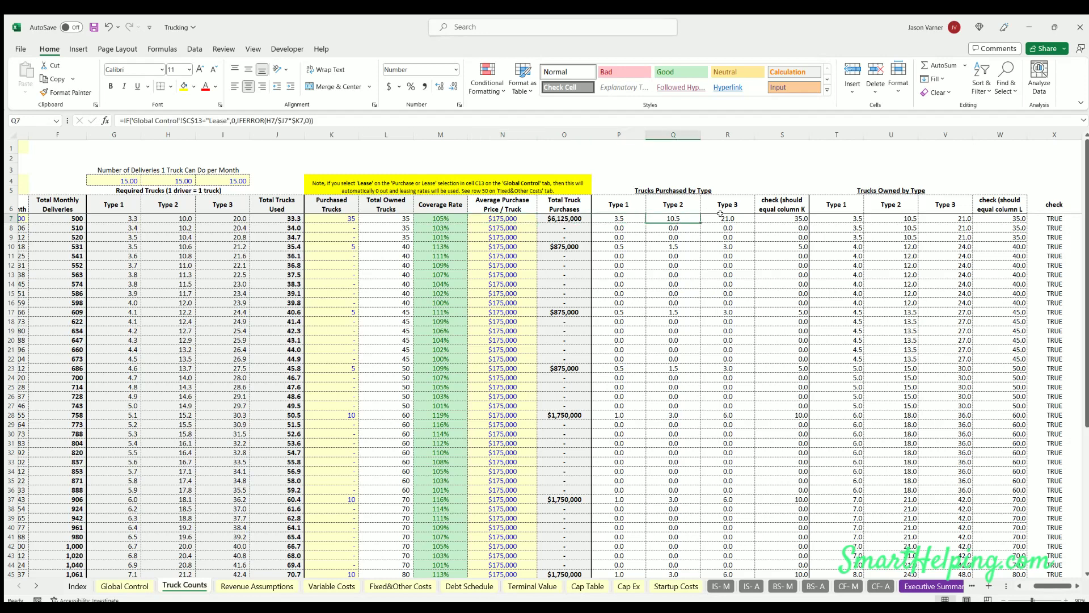
left_click(622, 217)
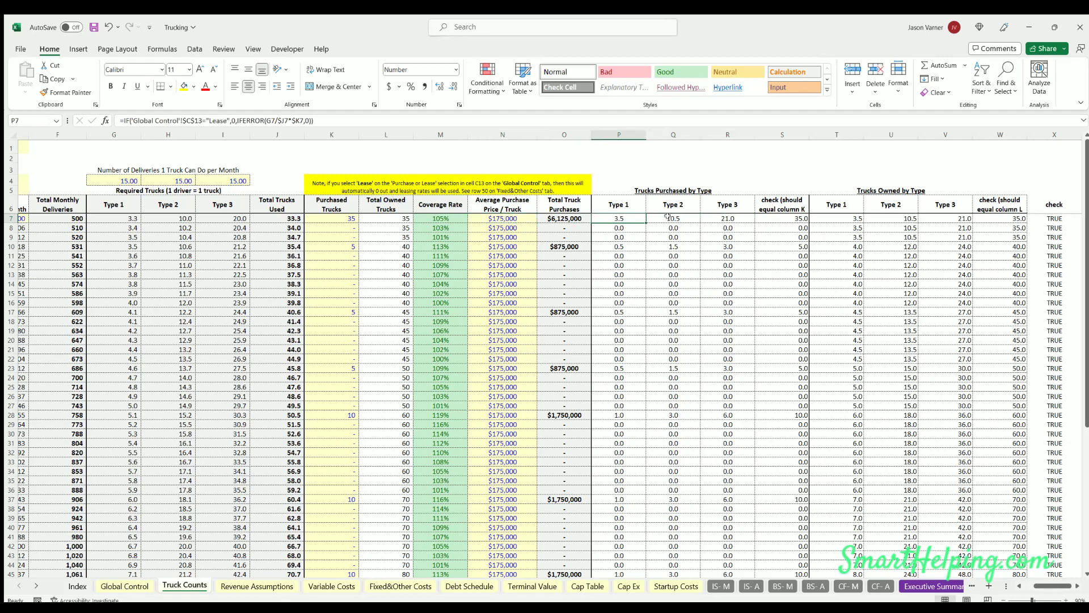
key("Right")
key("Right")
key("Left")
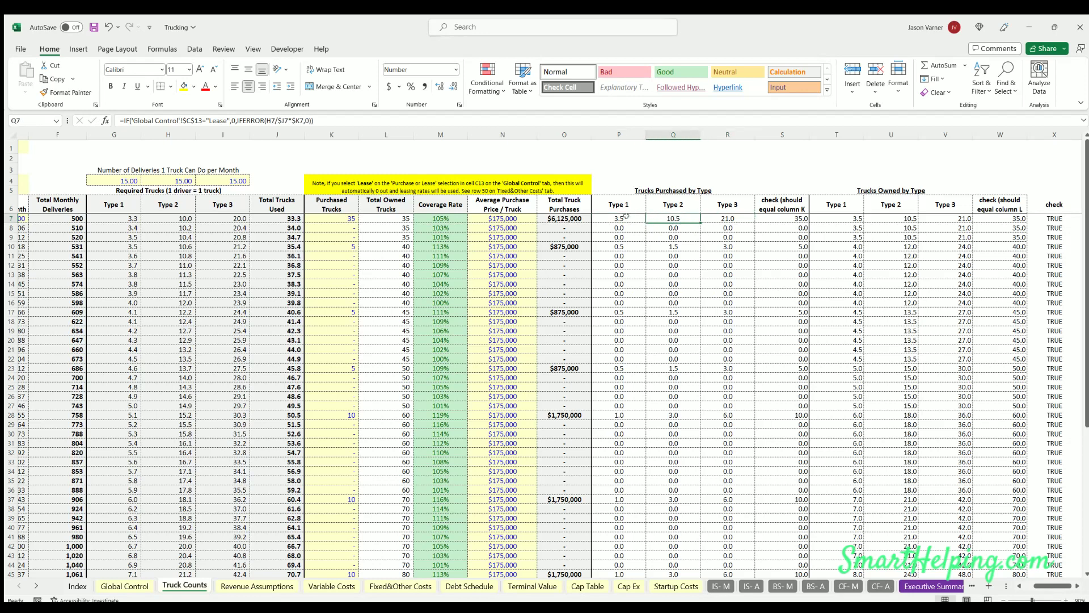
left_click(626, 216)
left_click(671, 216)
left_click(718, 214)
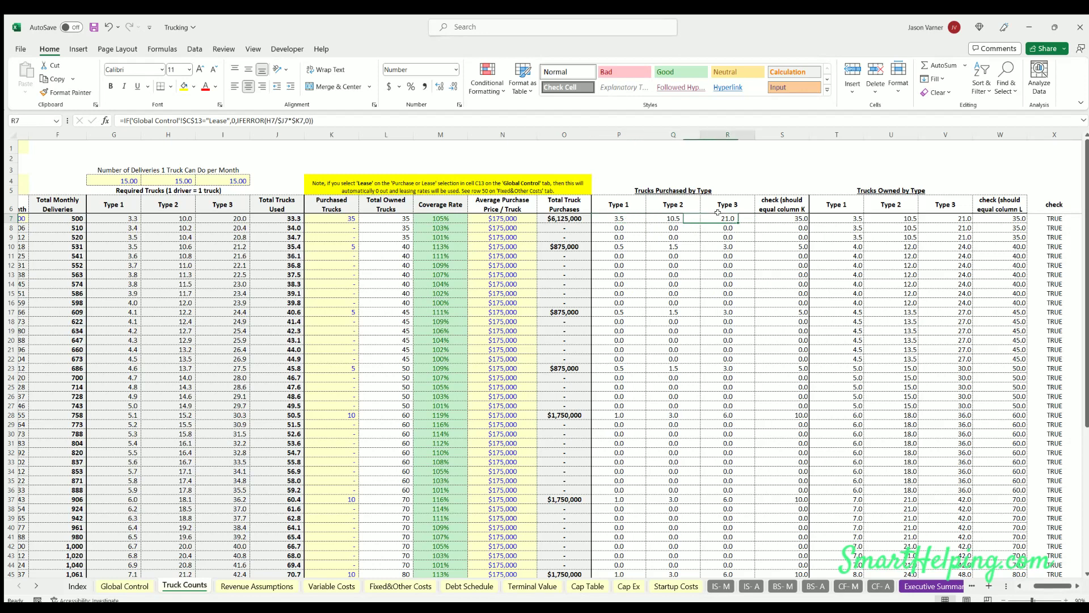
Check the Trucks Owned by Type formulas in the first two months, T7 to V8
left_click(849, 216)
left_click(896, 217)
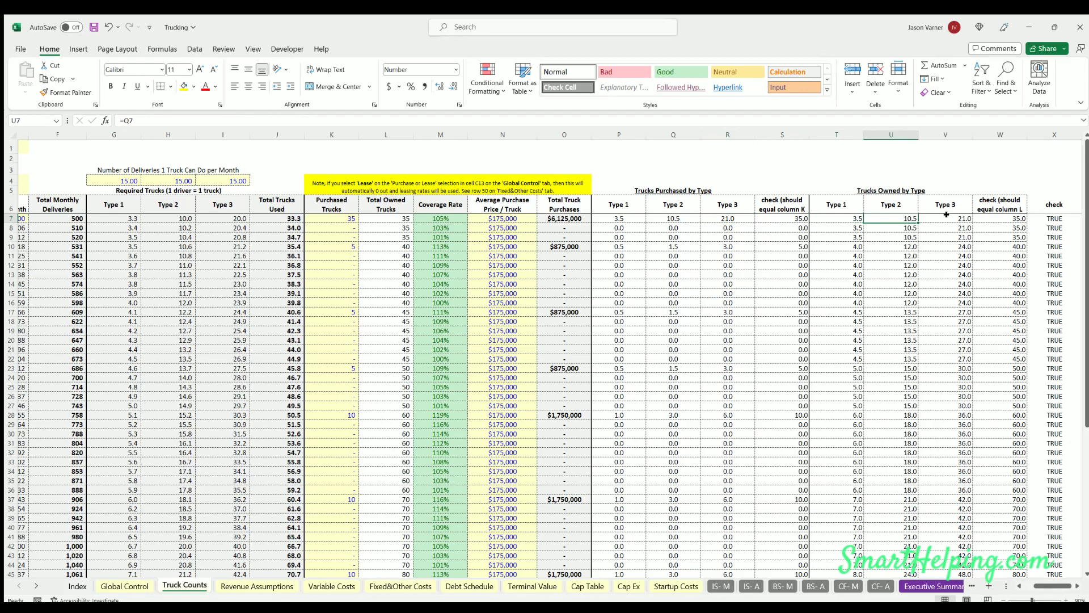
left_click(943, 217)
left_click(923, 226)
left_click(850, 226)
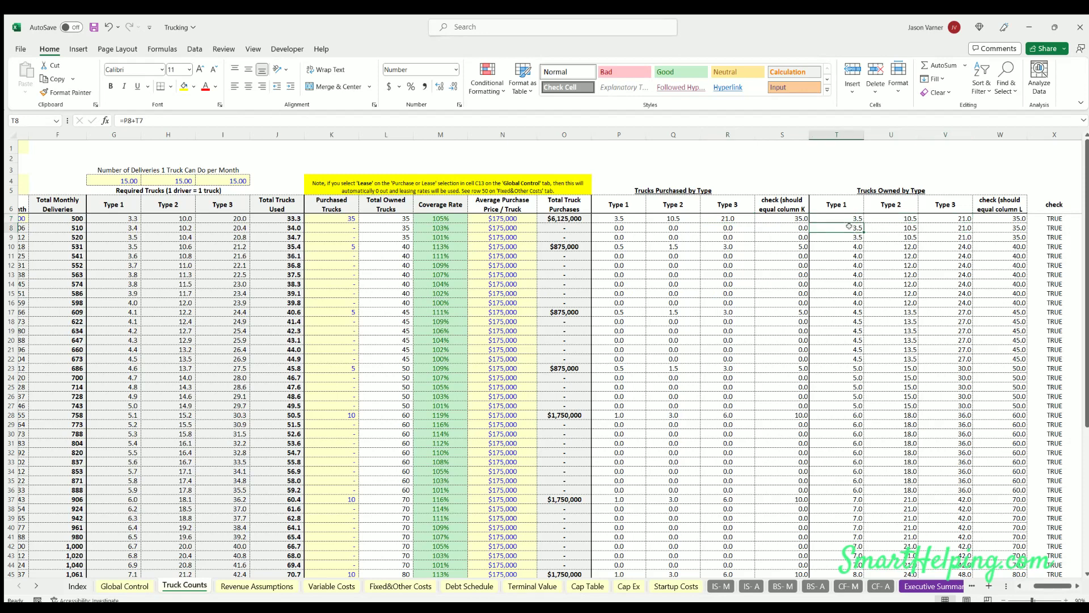
Check the Cost Basis of Truck Tranches 1 to 4 on the Cap Ex sheet
left_click(625, 586)
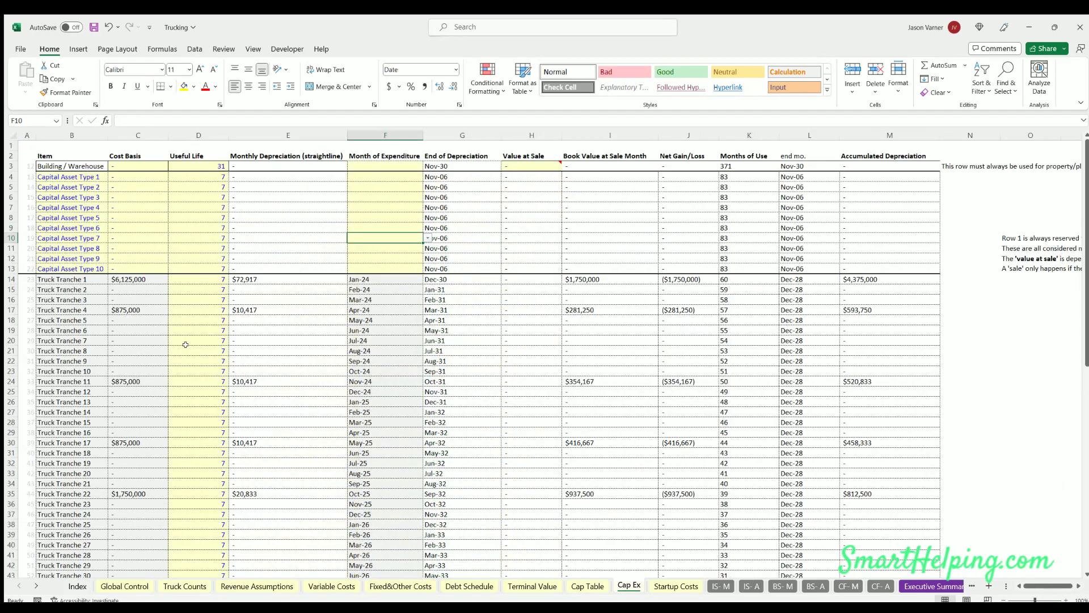
left_click(122, 274)
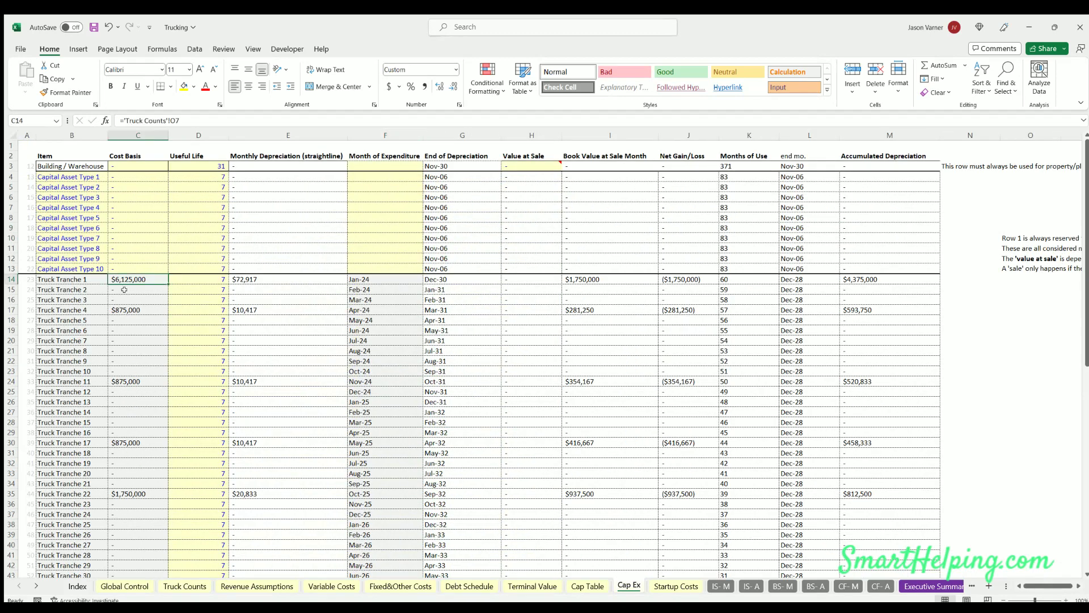
left_click(123, 289)
left_click(123, 309)
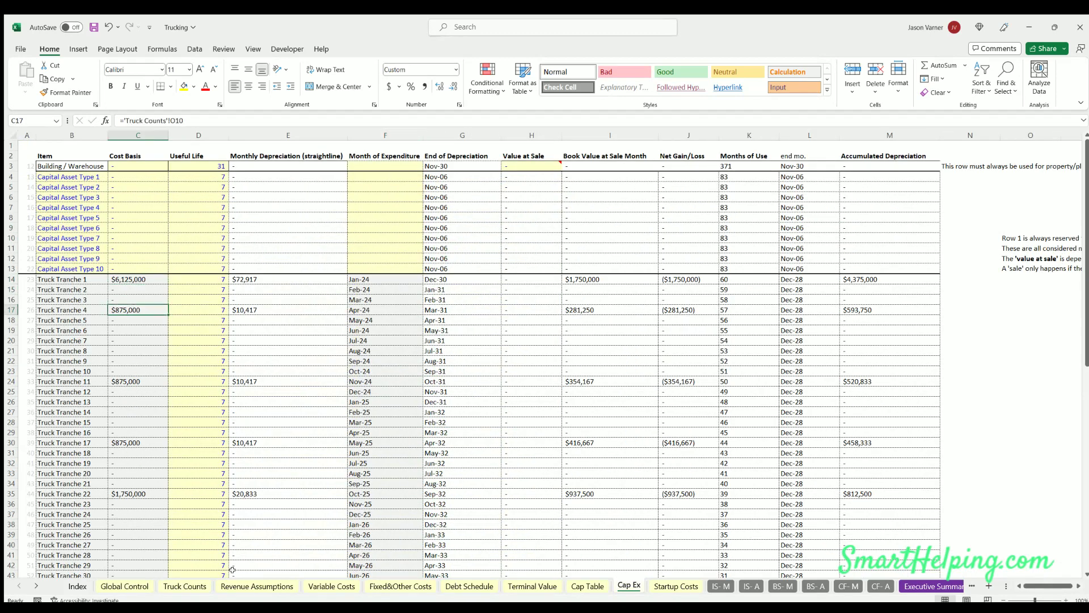
Review Total Truck Purchases in O7:O17 of Truck Counts, along with the price in N7 and truck count in K7
left_click(181, 587)
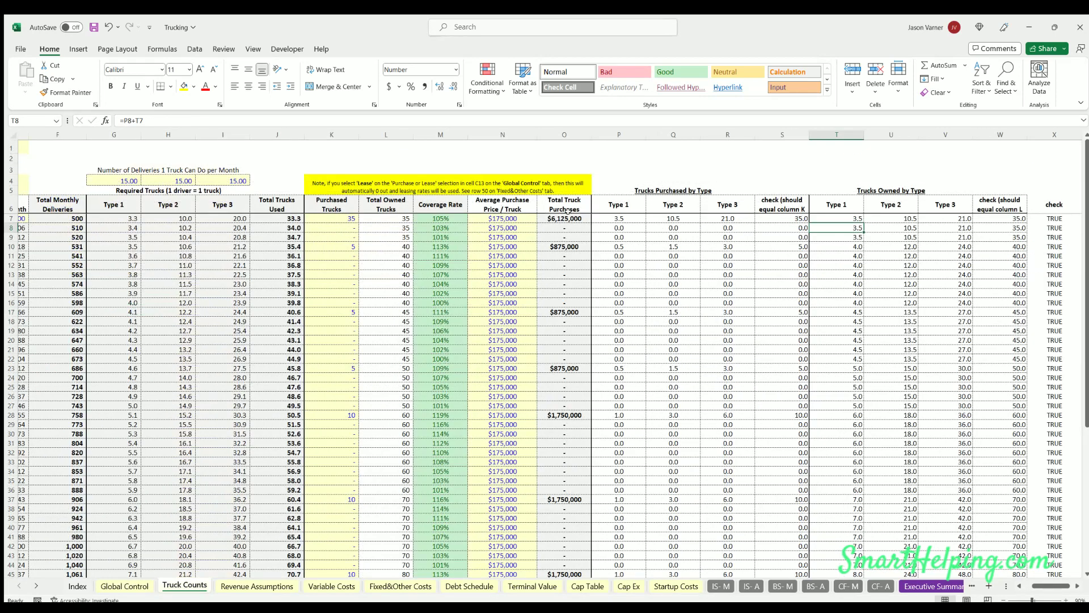
left_click_drag(565, 219, 563, 312)
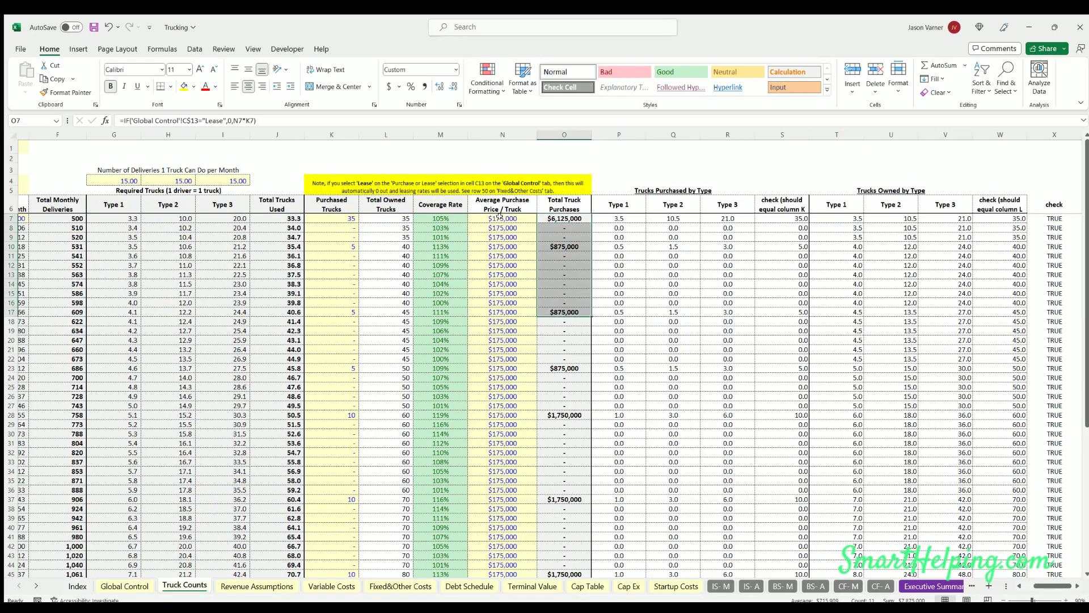
left_click(499, 217)
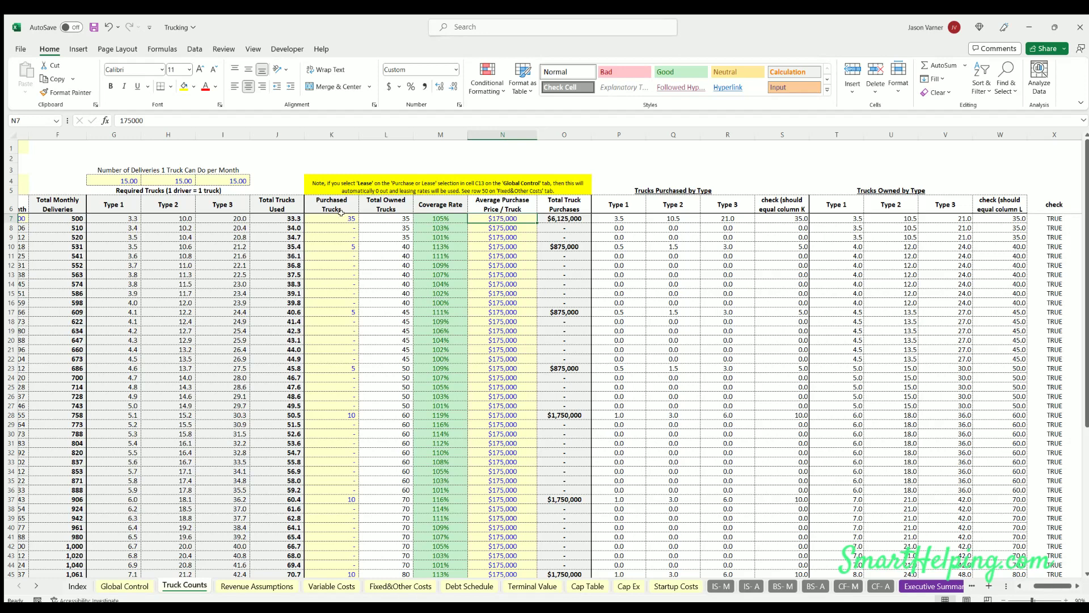
left_click(324, 221)
left_click(501, 214)
left_click(348, 219)
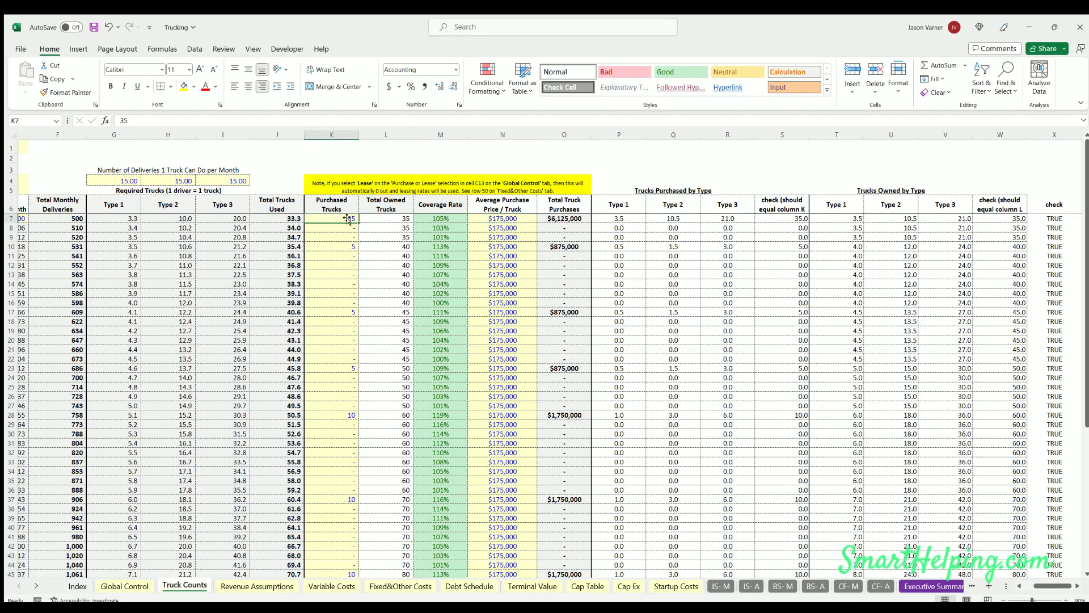
Check how Total Truck Purchases in O7 uses K7 and N7, along with the first month's purchase split by type
left_click(566, 214)
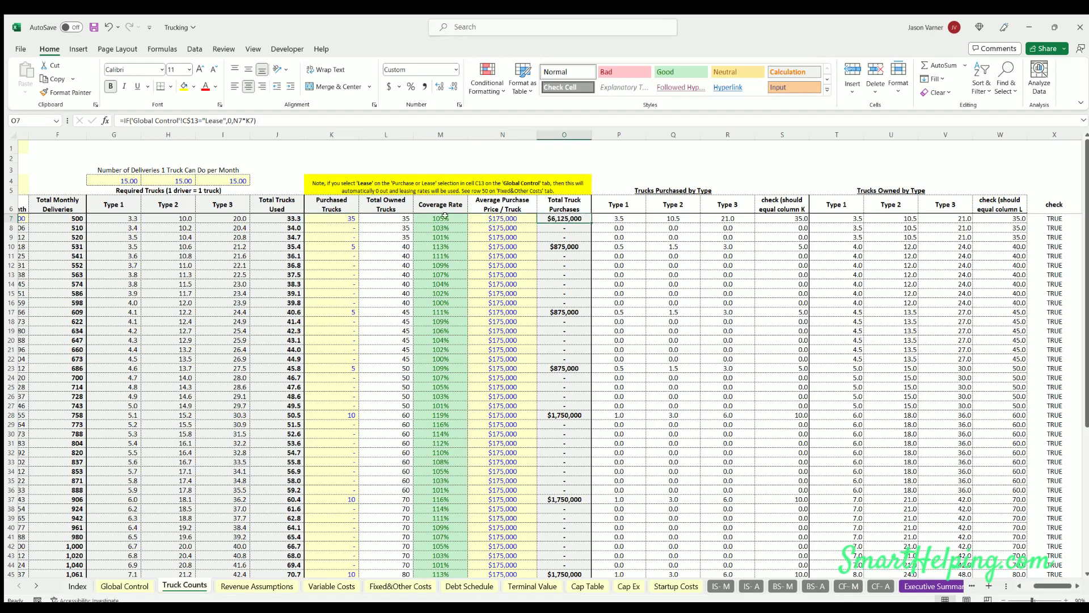
left_click(349, 218)
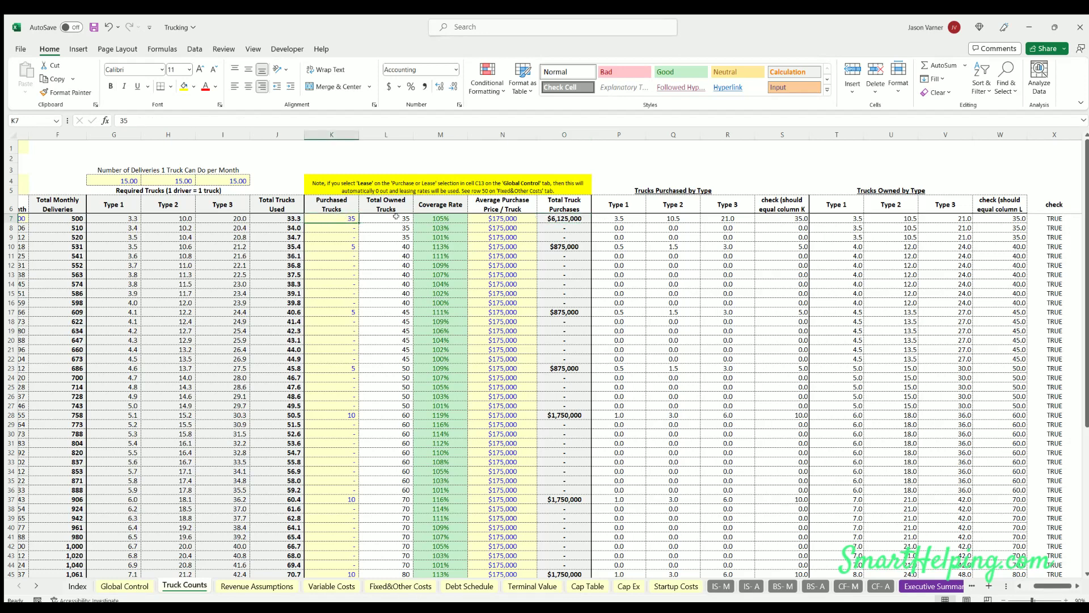
left_click(680, 217)
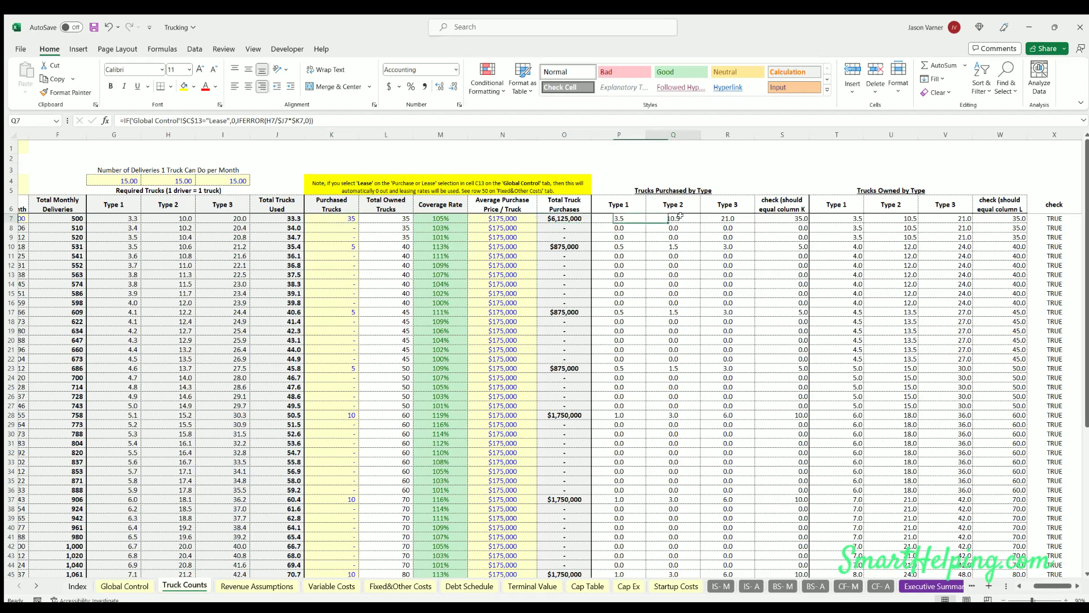
left_click(733, 216)
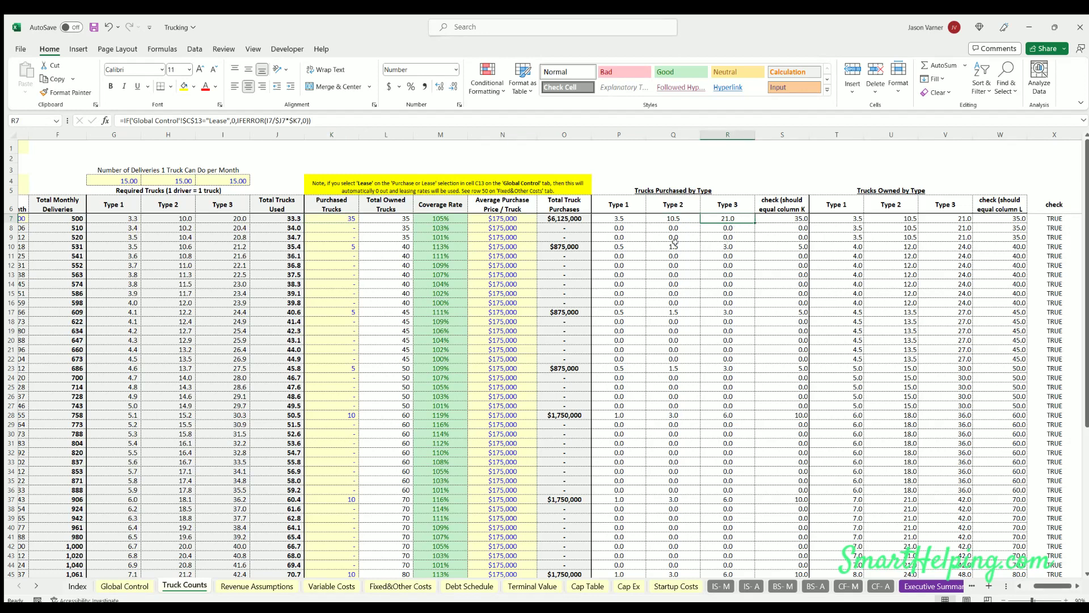
left_click(562, 216)
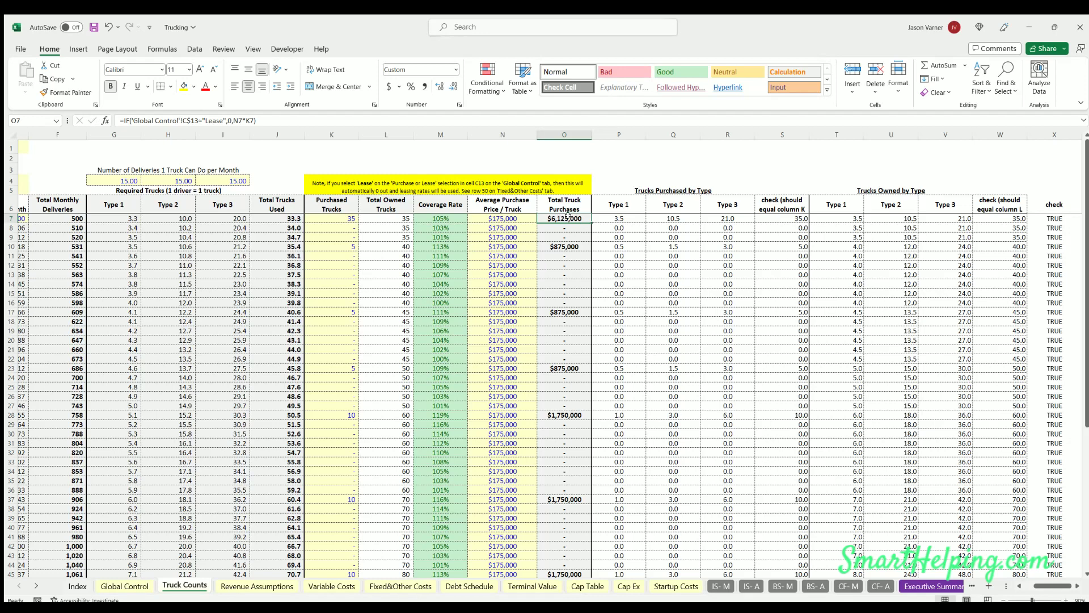
left_click(337, 216)
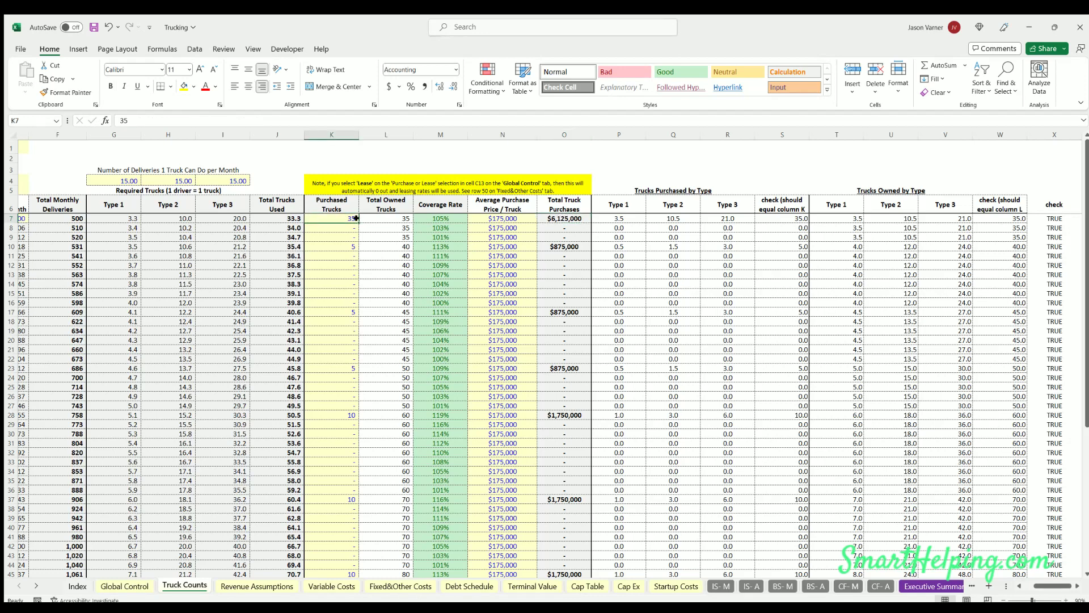
left_click(502, 215)
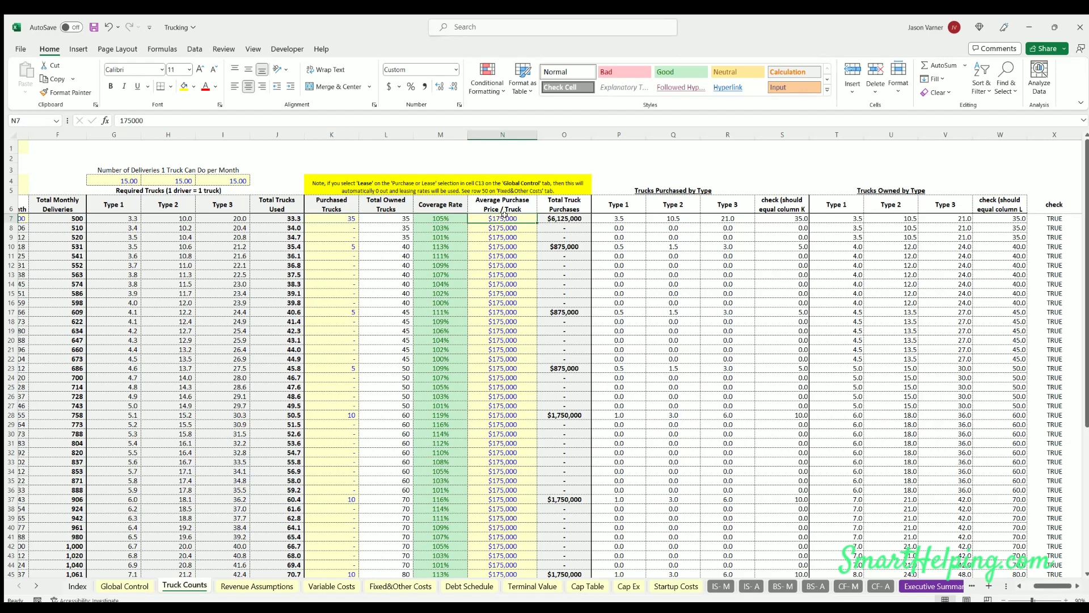
left_click(498, 227)
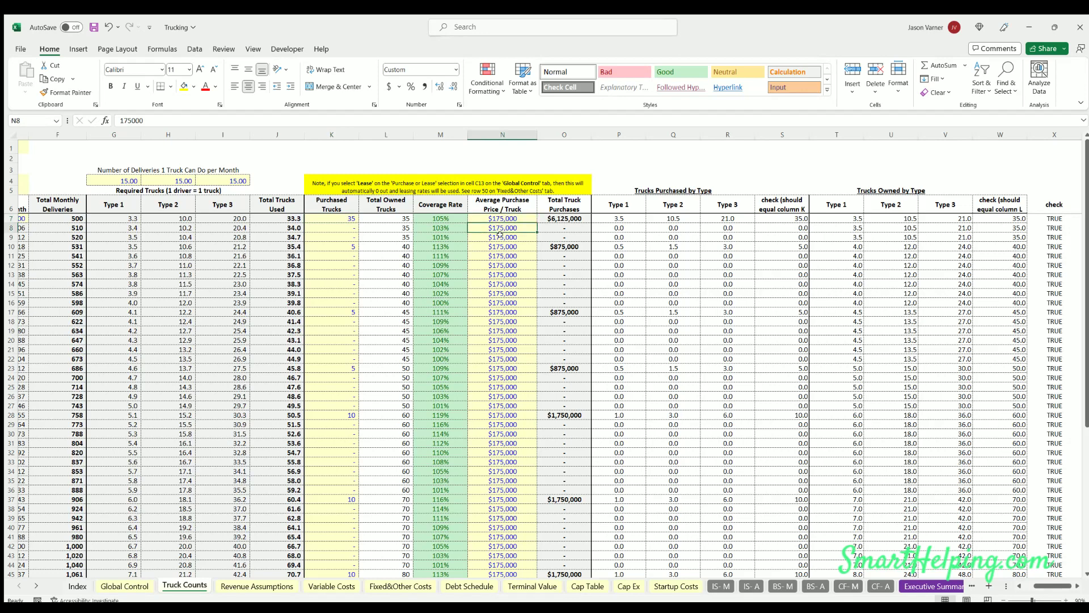
left_click(499, 216)
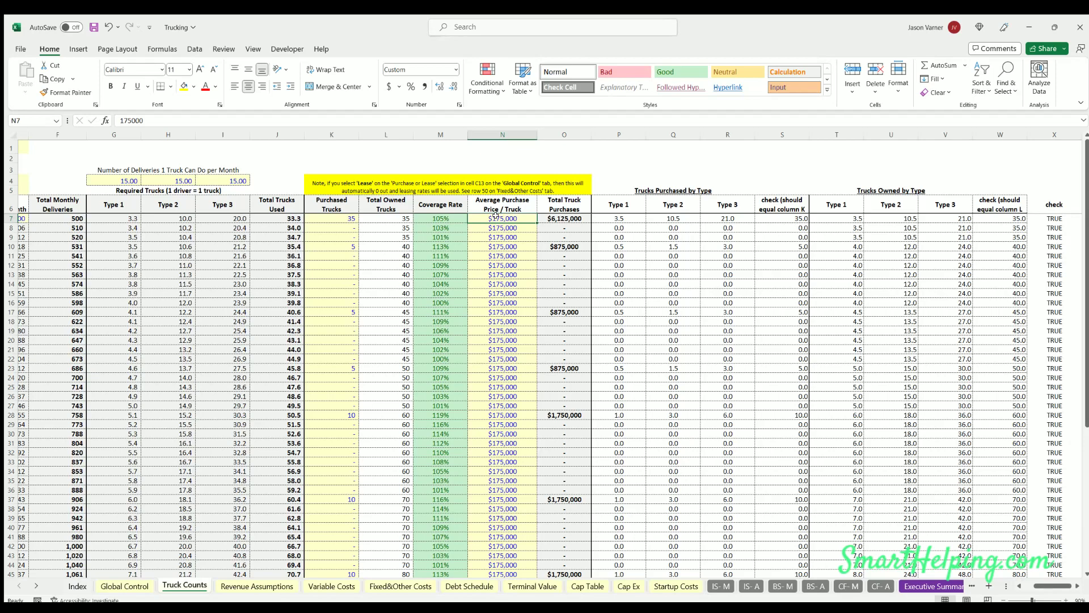
Review the first month's deliveries for Types 1 to 3 in C7:E7 of Truck Counts alongside the Revenue Assumptions fee table
scroll(541, 376, "down", 10)
scroll(541, 375, "up", 10)
left_click_drag(1048, 588, 1034, 588)
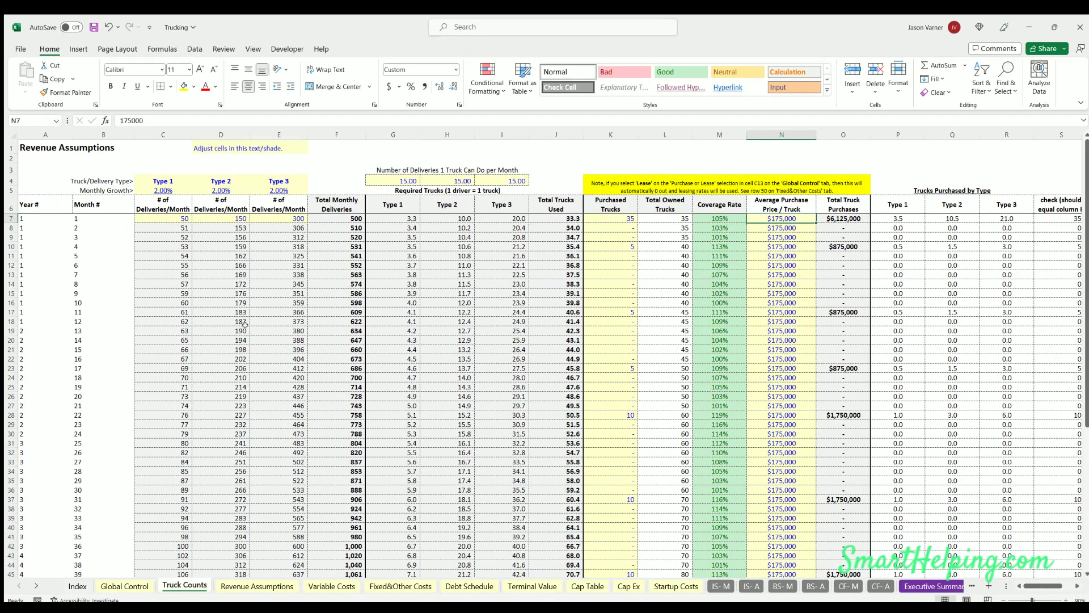
left_click(244, 586)
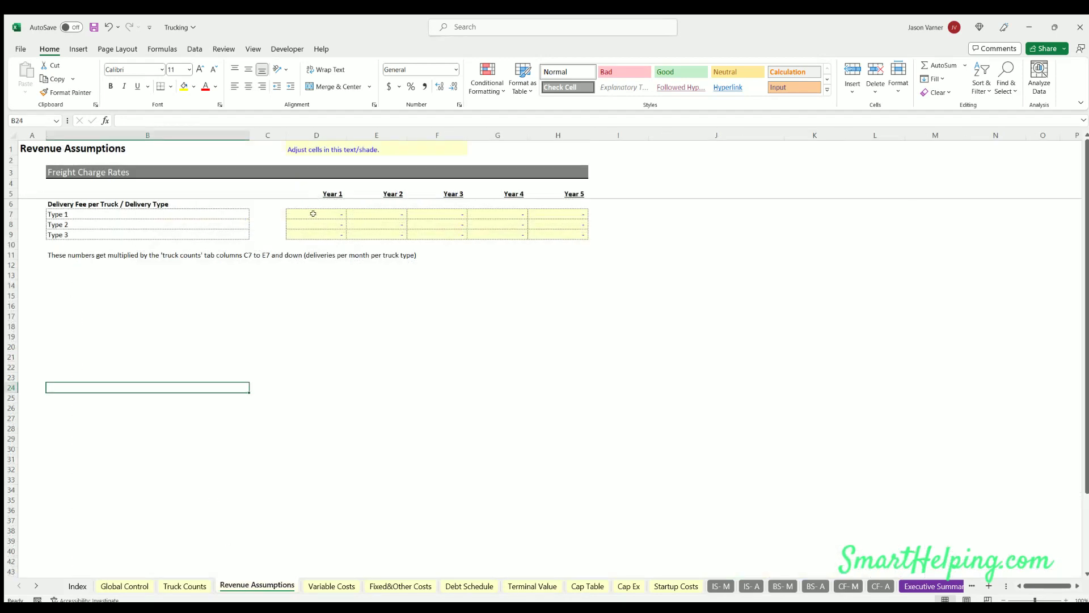
left_click(185, 586)
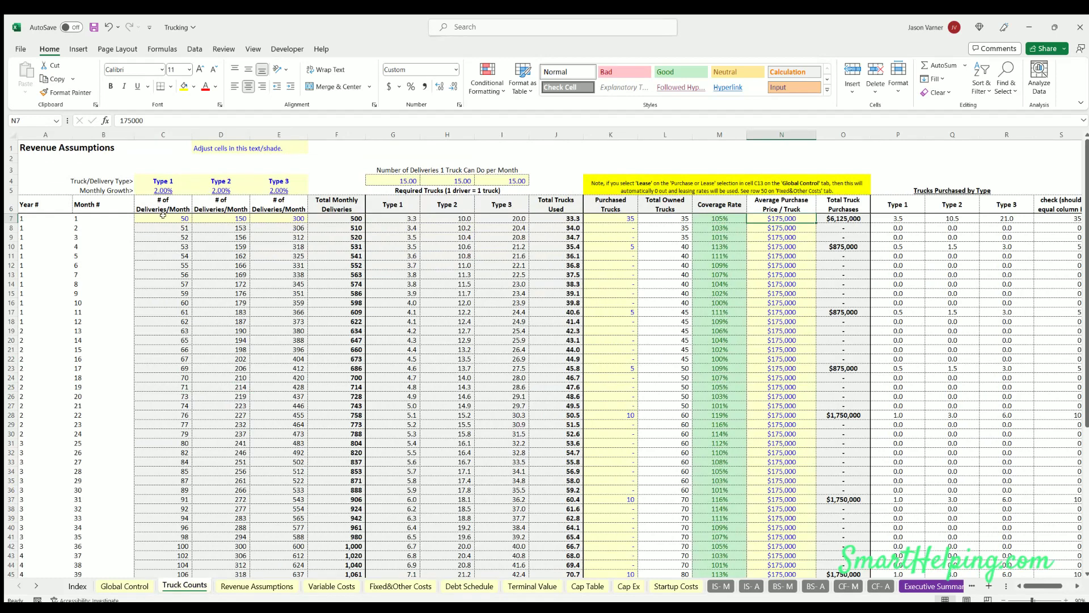
left_click(163, 216)
left_click(237, 217)
left_click(284, 218)
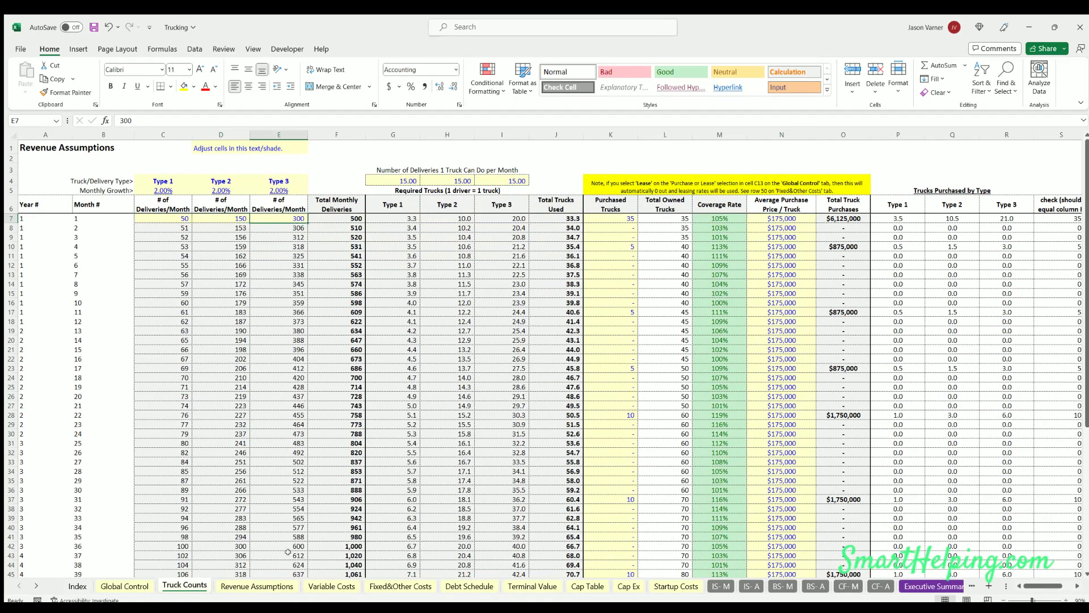
On Revenue Assumptions, set delivery fees of $8,000 for Type 1, $7,500 for Type 2 and $600 for Type 3 across Years 1 to 5
left_click(266, 585)
left_click(315, 213)
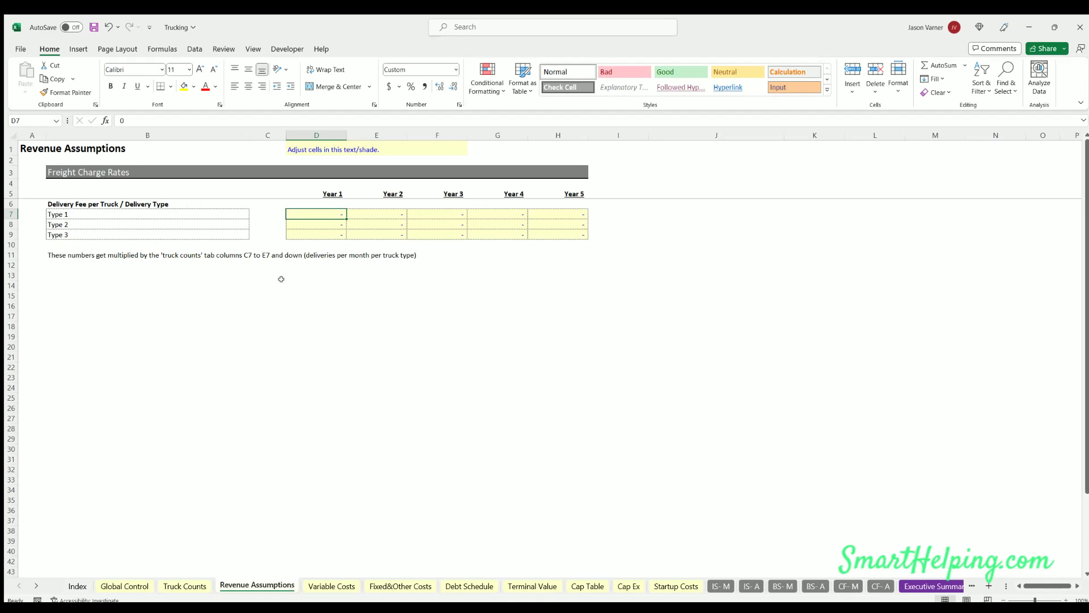
type("8000")
key("Return")
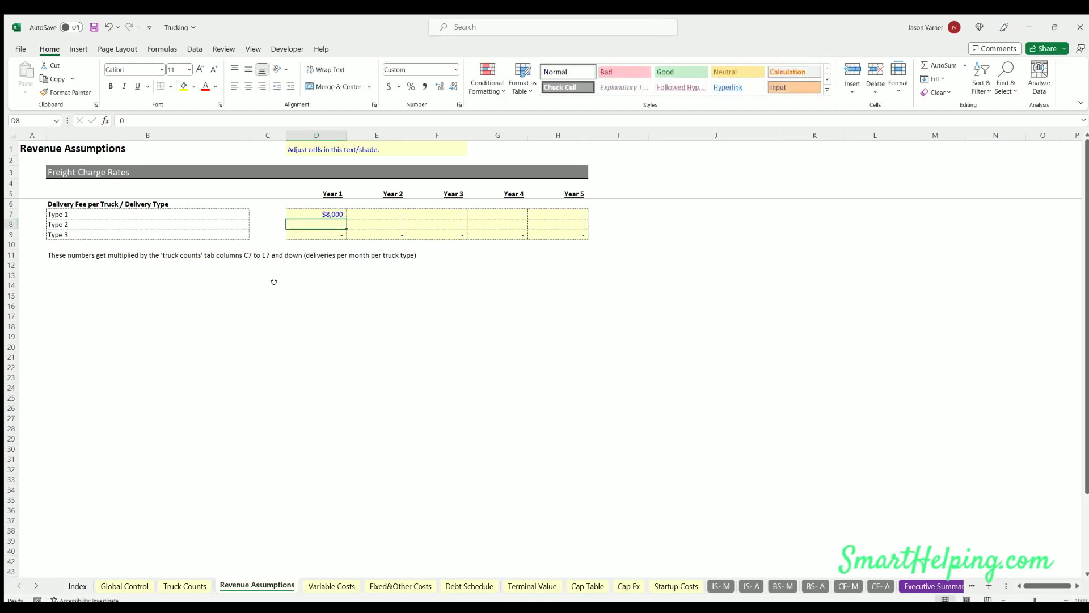
type("7500")
key("Return")
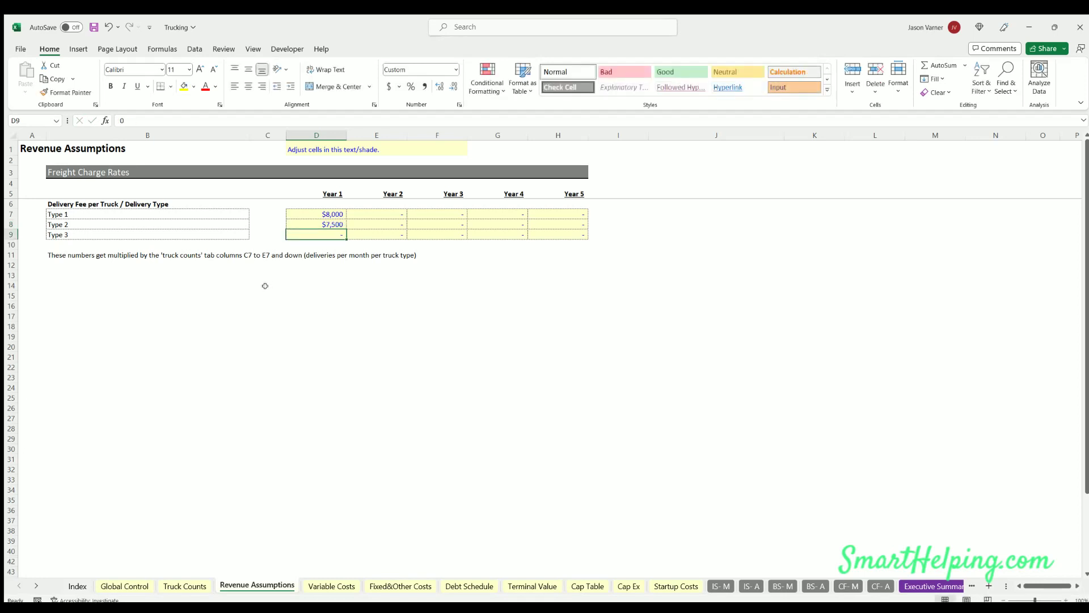
type("000")
key("Return")
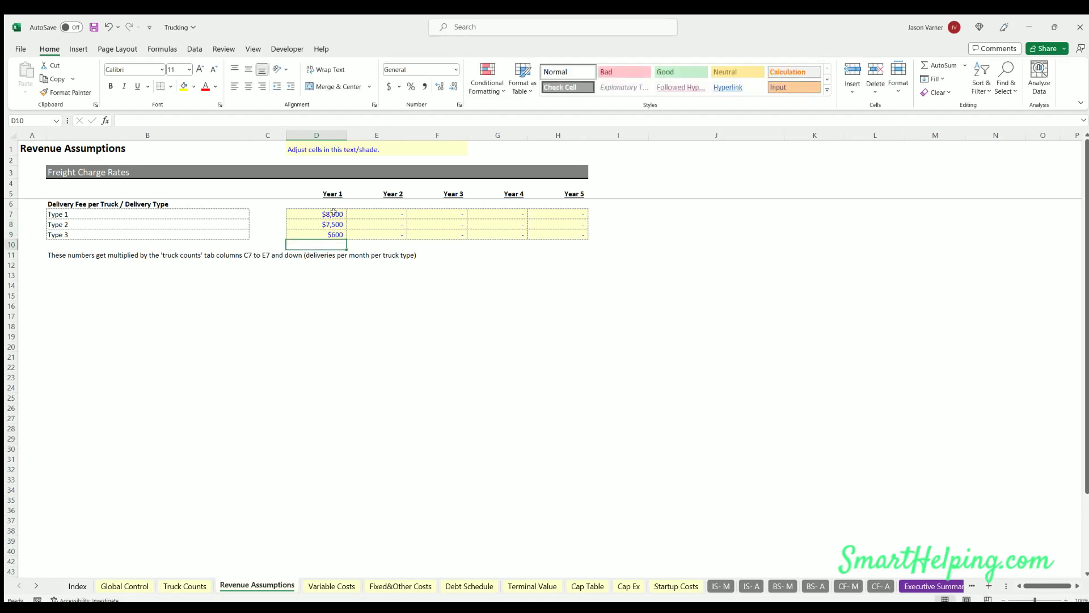
mouse_move(334, 213)
left_mouse_down()
mouse_move(335, 235)
mouse_move(555, 231)
mouse_move(503, 221)
mouse_move(454, 235)
mouse_move(562, 229)
left_mouse_up()
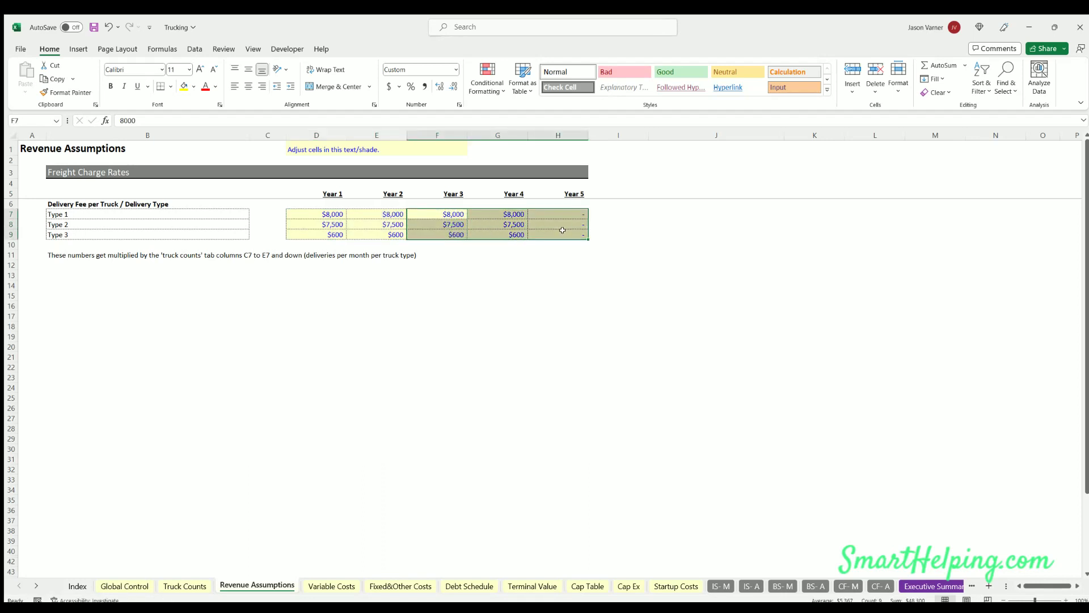
key("ctrl+r")
Compare the Year 1 delivery fees in D7:D9 with the first month's delivery counts in C7:E7 of Truck Counts
left_click(318, 214)
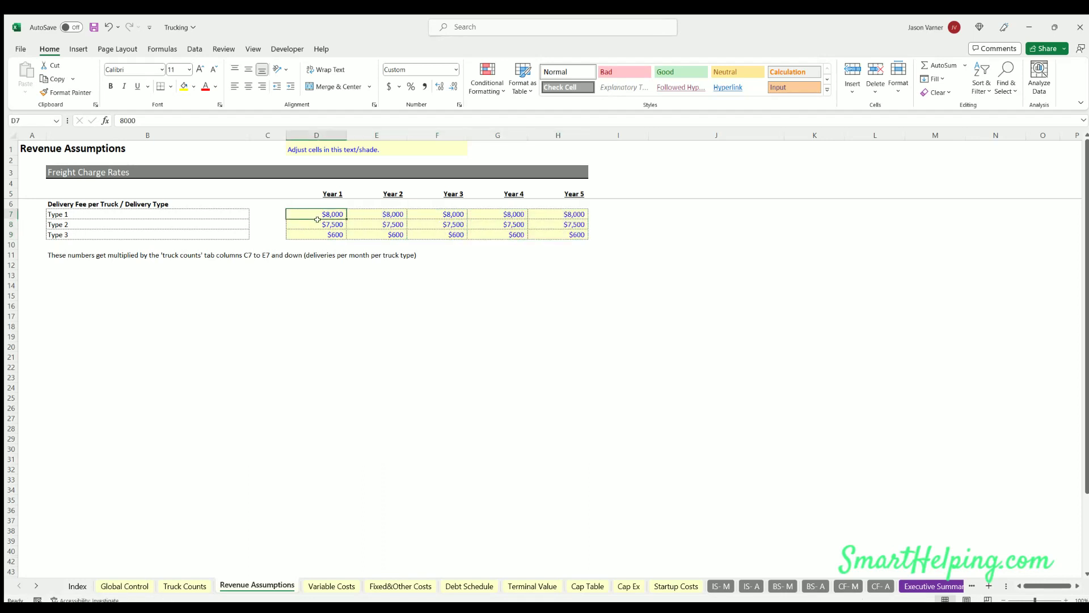
left_click(318, 222)
left_click(317, 232)
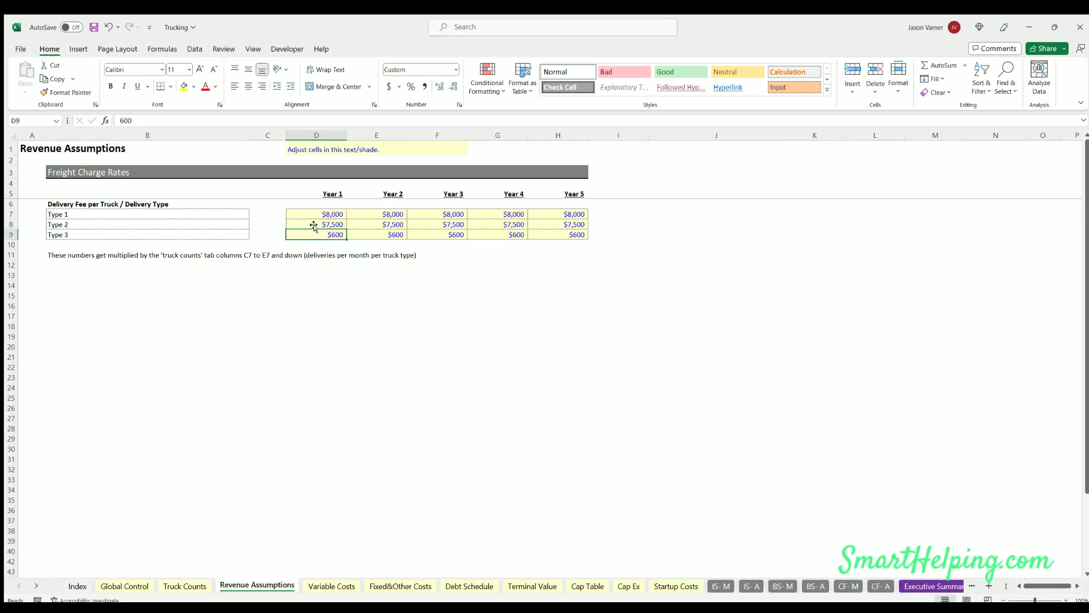
left_click(321, 213)
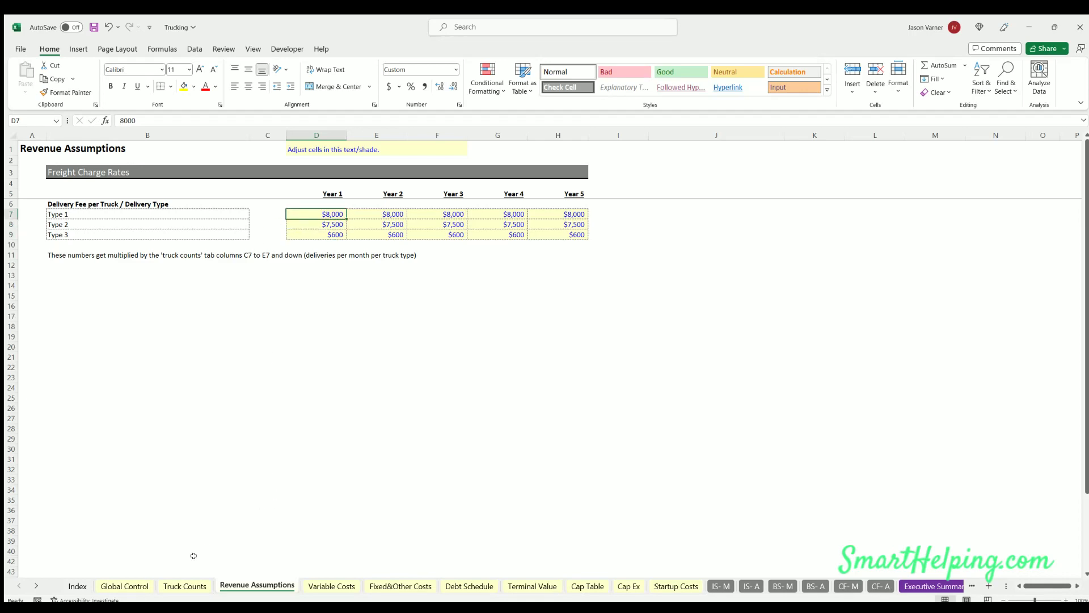
left_click(180, 586)
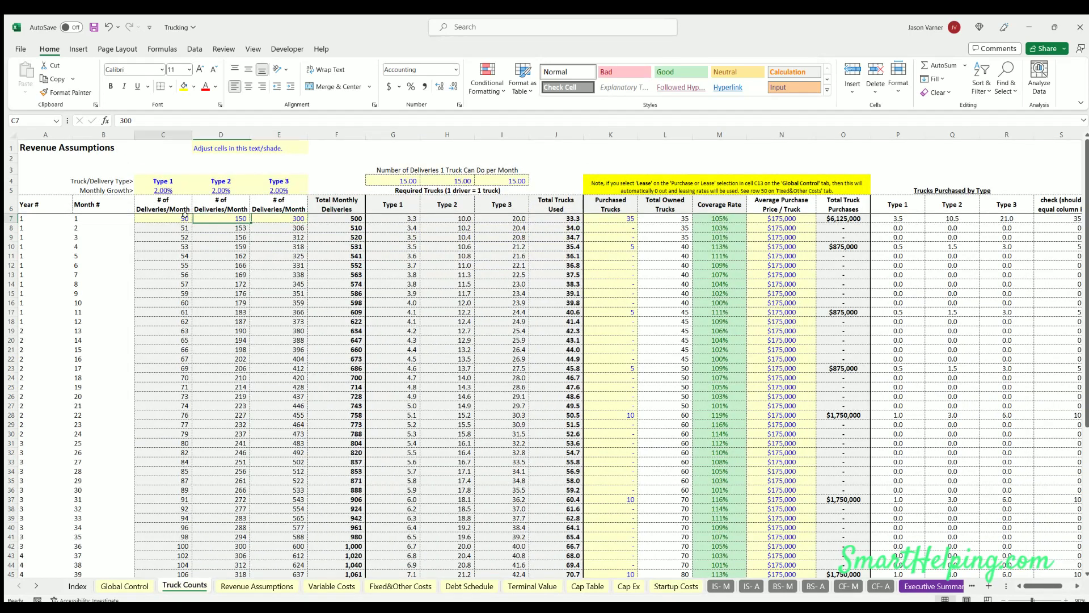
left_click(272, 218)
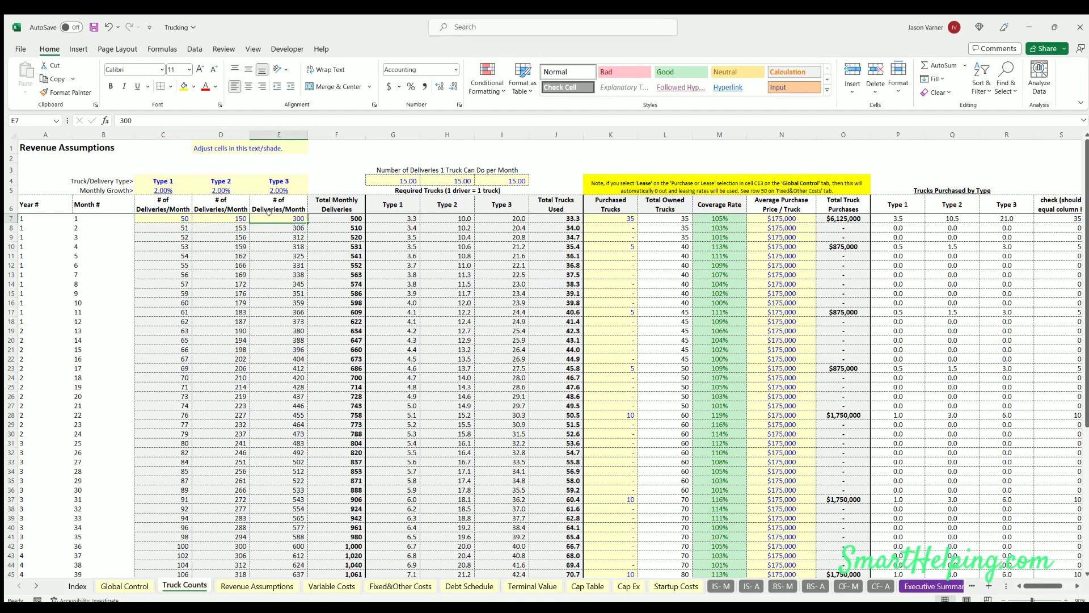
On Variable Costs, set average miles driven per delivery to 50, 100 and 500 for Types 1 to 3 across Years 1 to 5
left_click(266, 587)
left_click(316, 586)
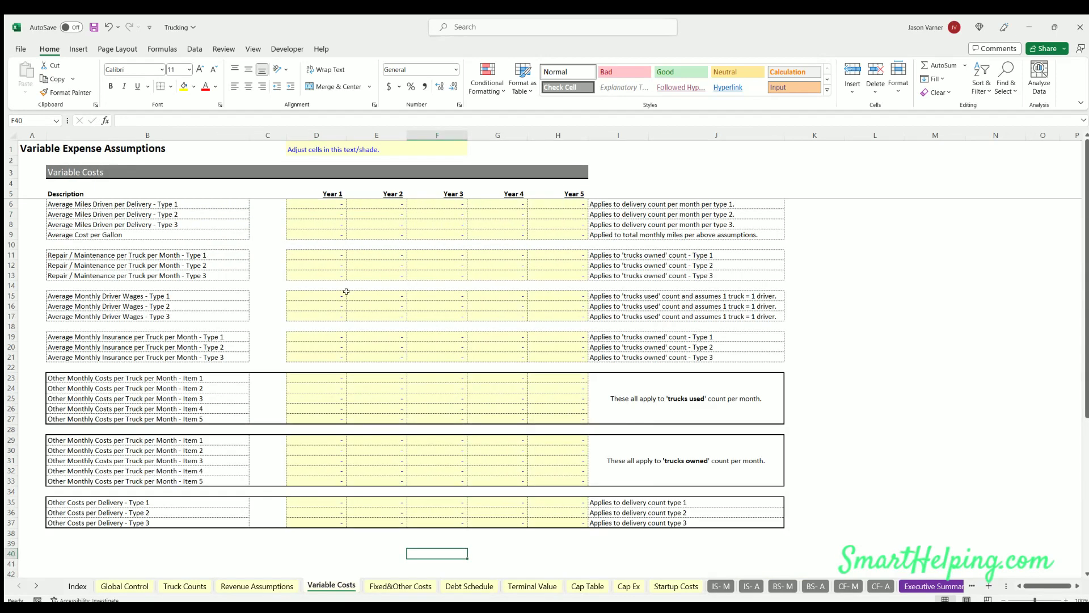
left_click(315, 201)
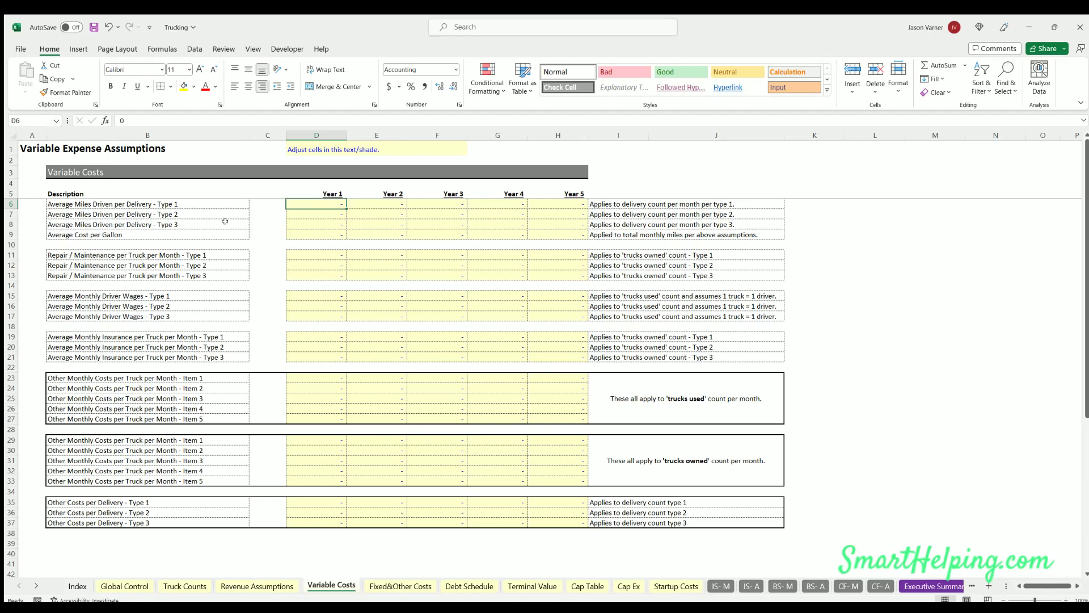
type("50")
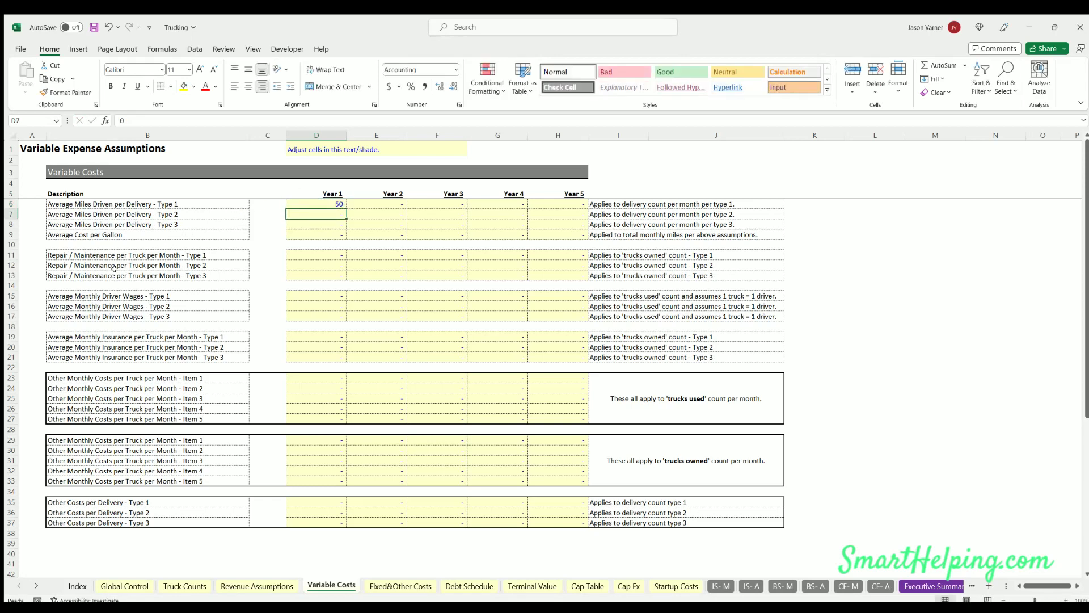
type("100")
key("Return")
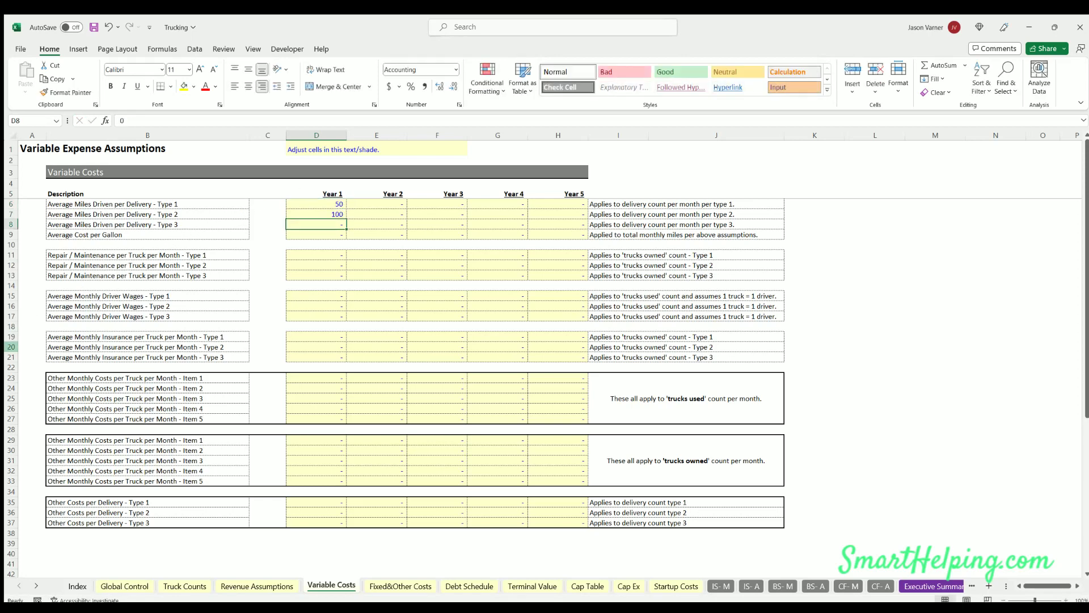
type("500")
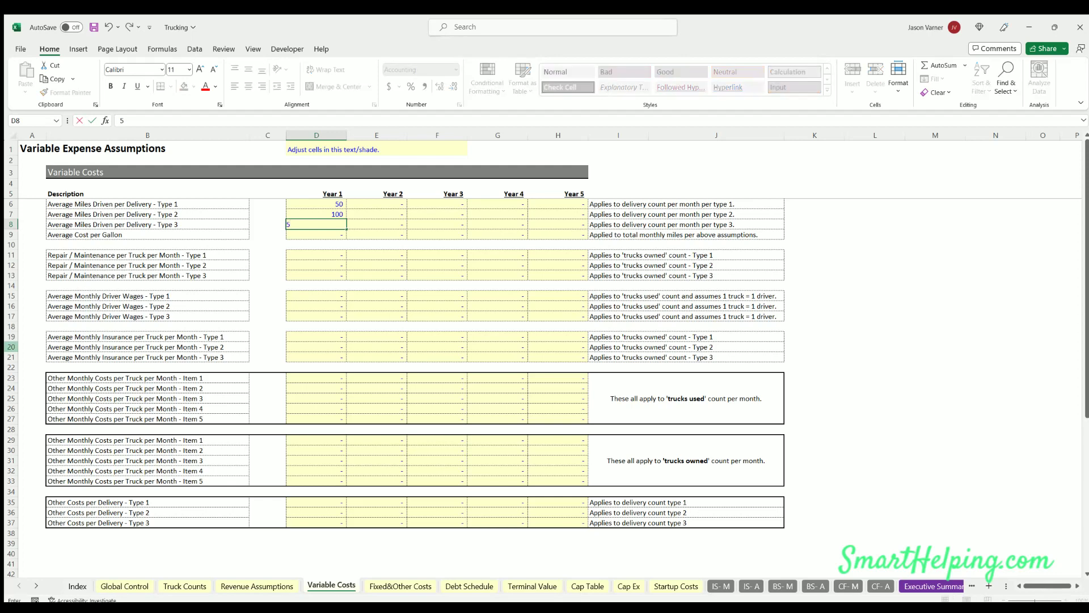
key("Return")
left_click_drag(336, 205, 343, 225)
left_click_drag(413, 223, 562, 221)
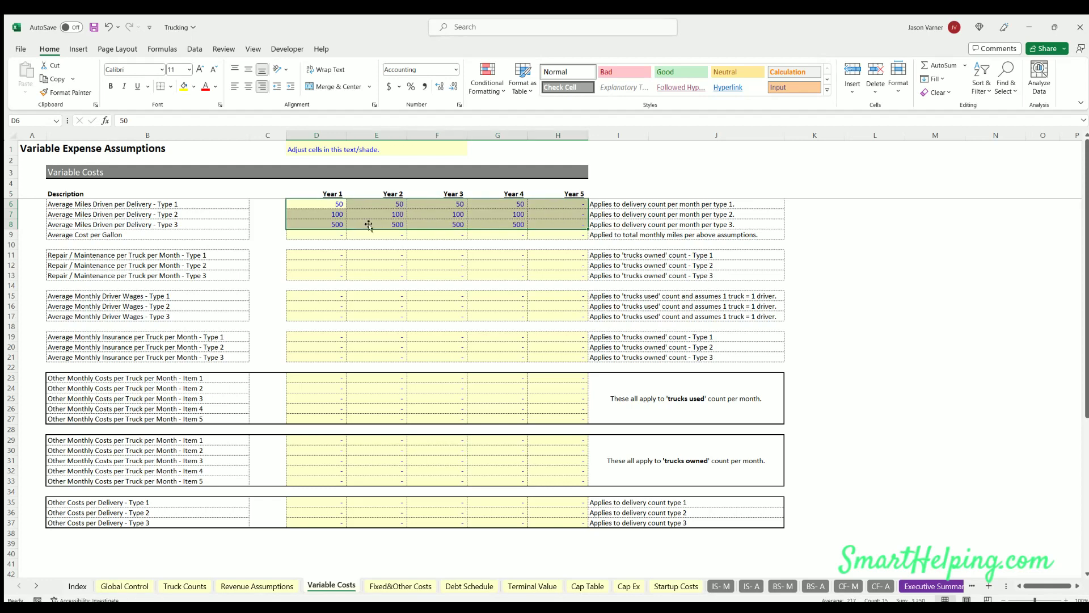
Set the Average Cost per Gallon to $3.50 for Years 1 to 5
left_click(323, 234)
type("3.5")
key("Return")
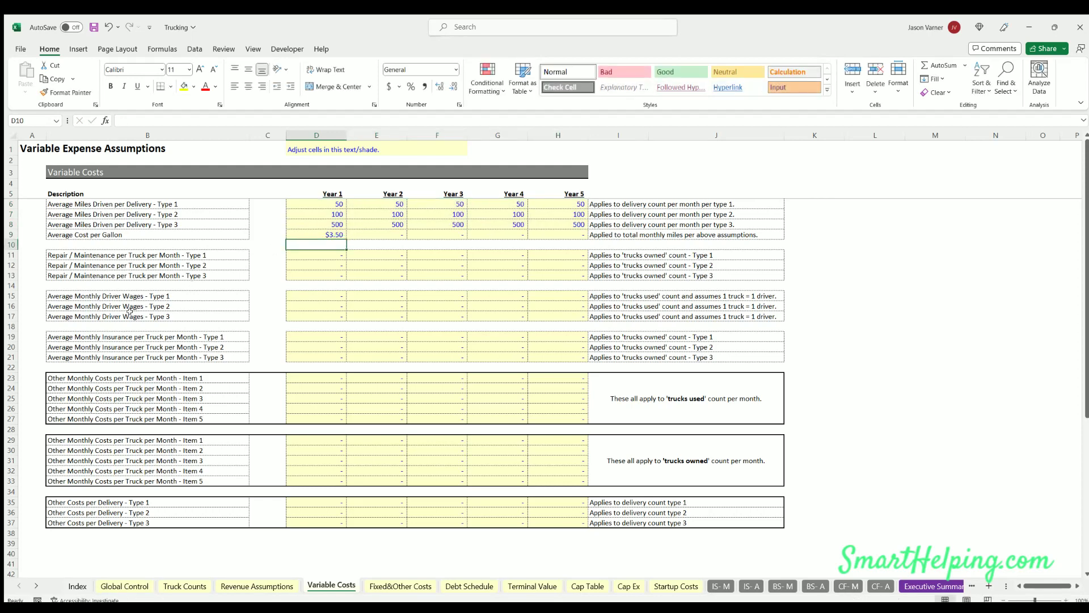
left_click(336, 235)
left_click_drag(346, 240, 557, 236)
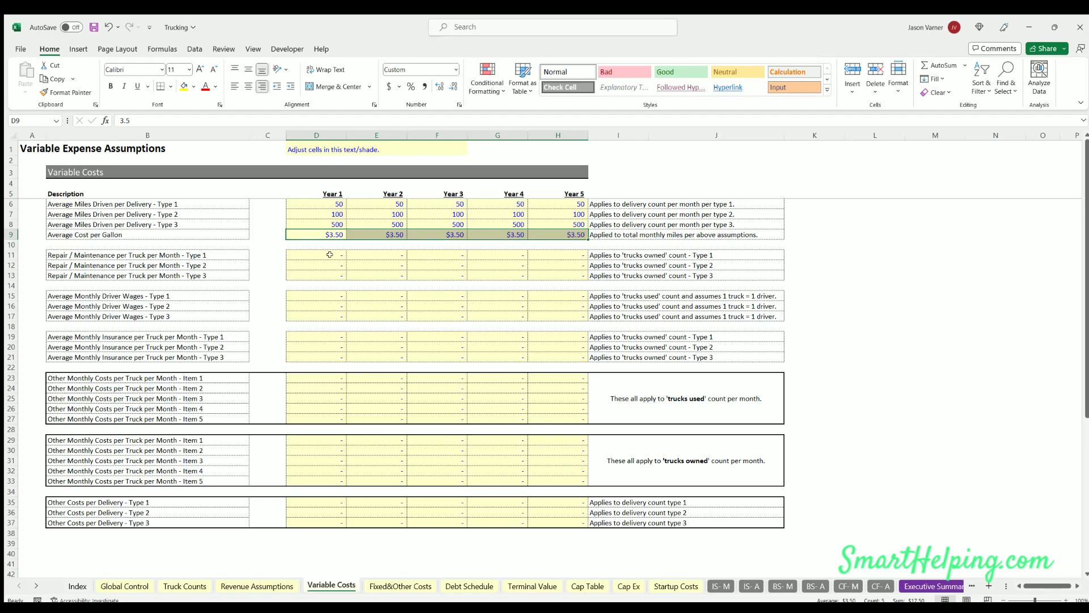
Set Repair / Maintenance per Truck per Month to $100 for Types 1 to 3 across Years 1 to 5
left_click(309, 252)
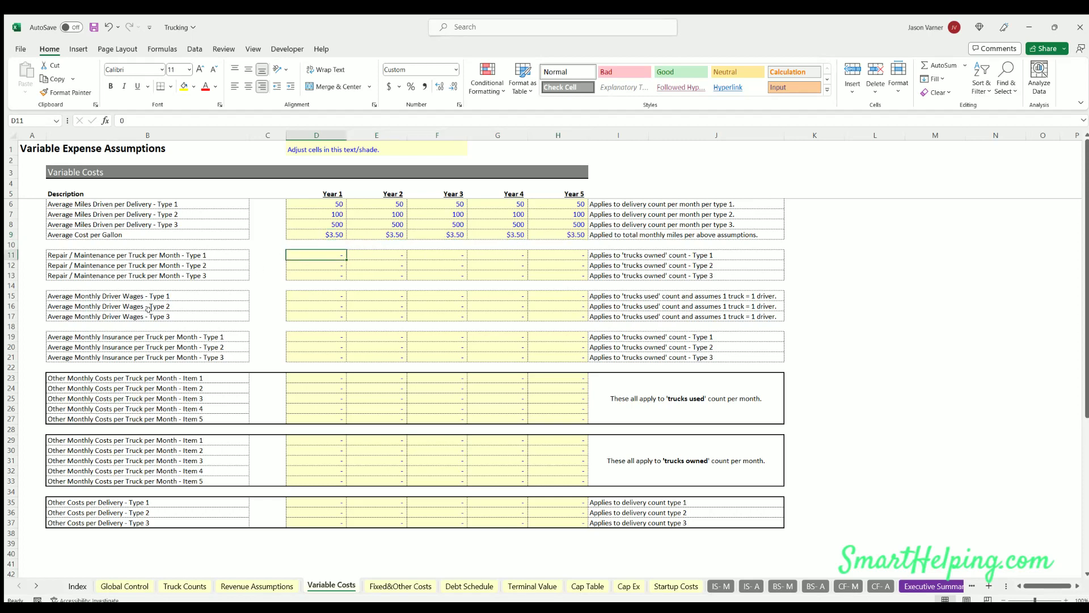
type("100")
key("Return")
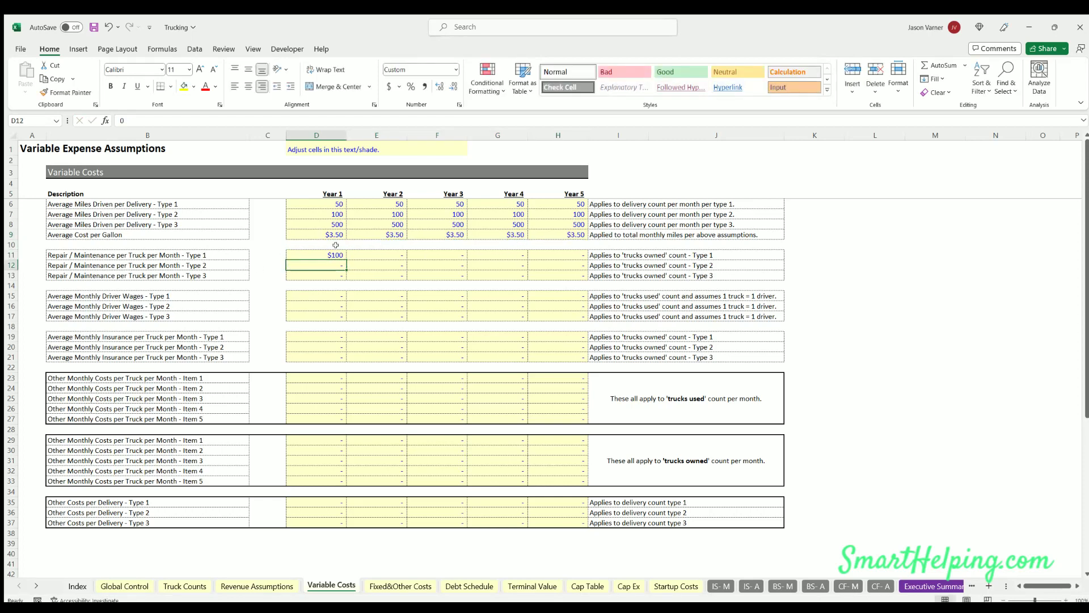
left_click(336, 257)
left_click_drag(346, 260, 346, 277)
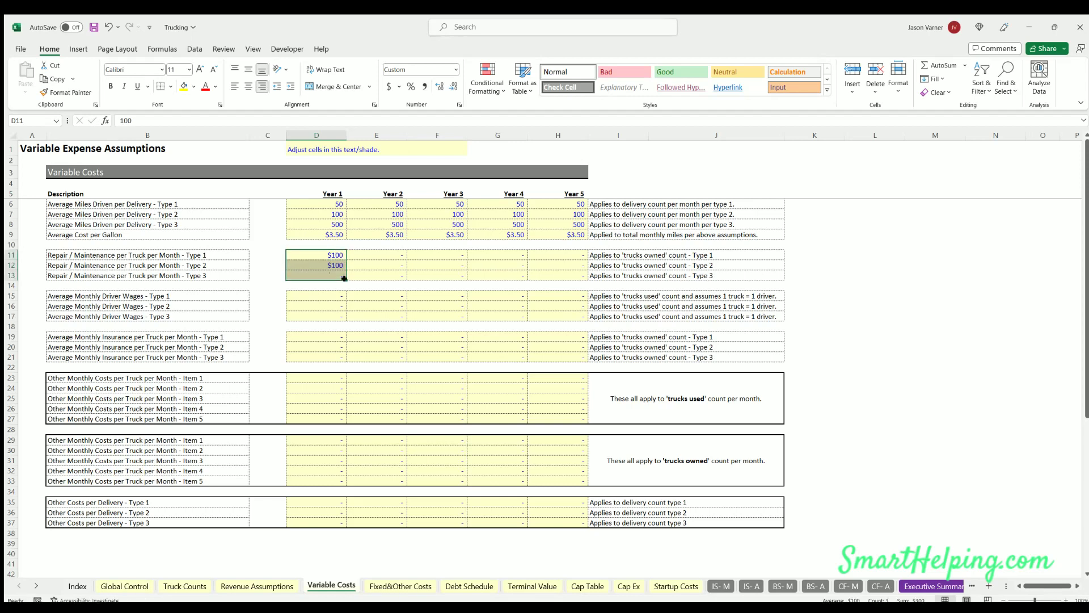
left_click_drag(495, 277, 565, 276)
left_click(329, 256)
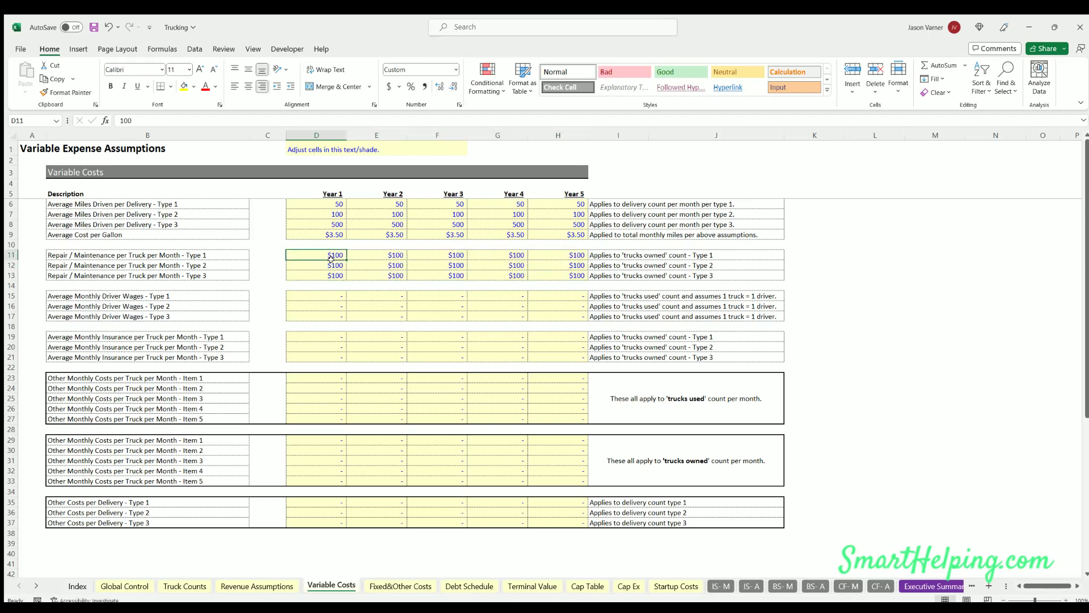
Set Average Monthly Driver Wages to $8,000 for Types 1 to 3 across Years 1 to 5
left_click(320, 295)
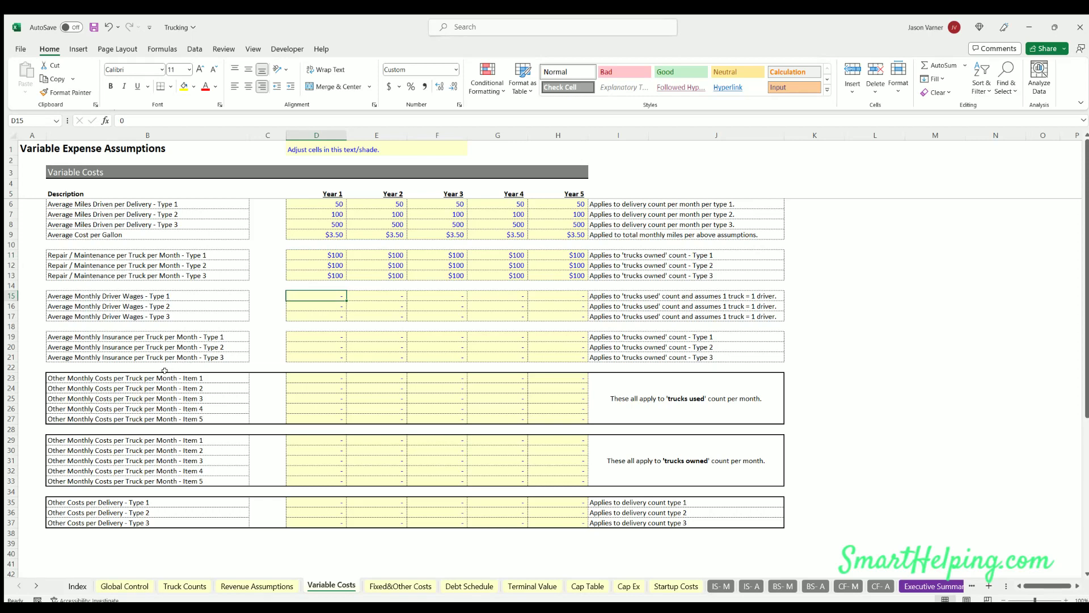
type("8000")
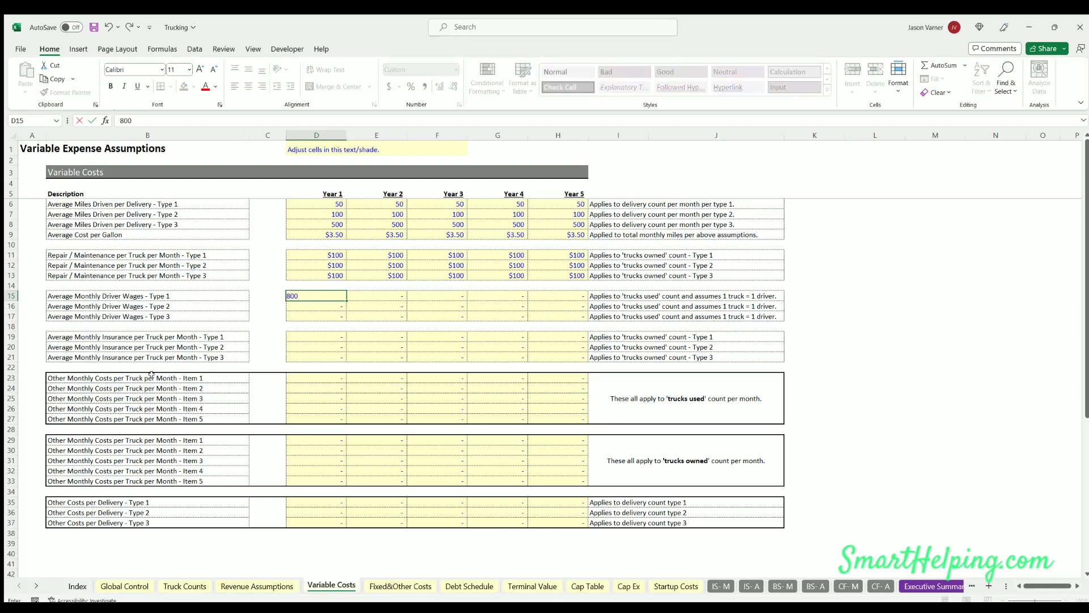
key("Return")
type("8000")
key("Return")
type("800")
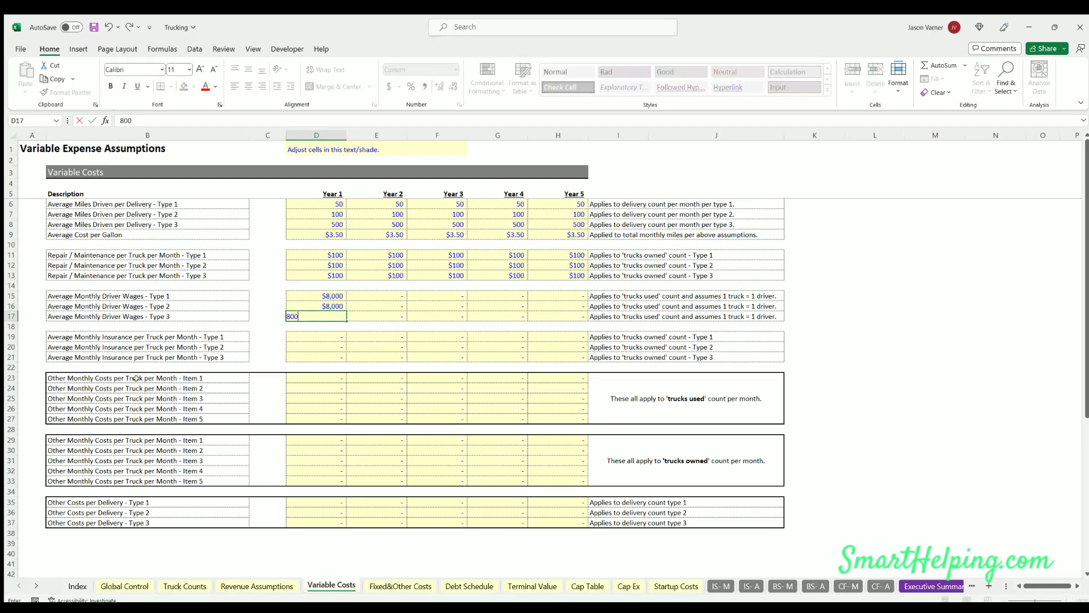
type("0")
key("Return")
left_click_drag(334, 292, 582, 318)
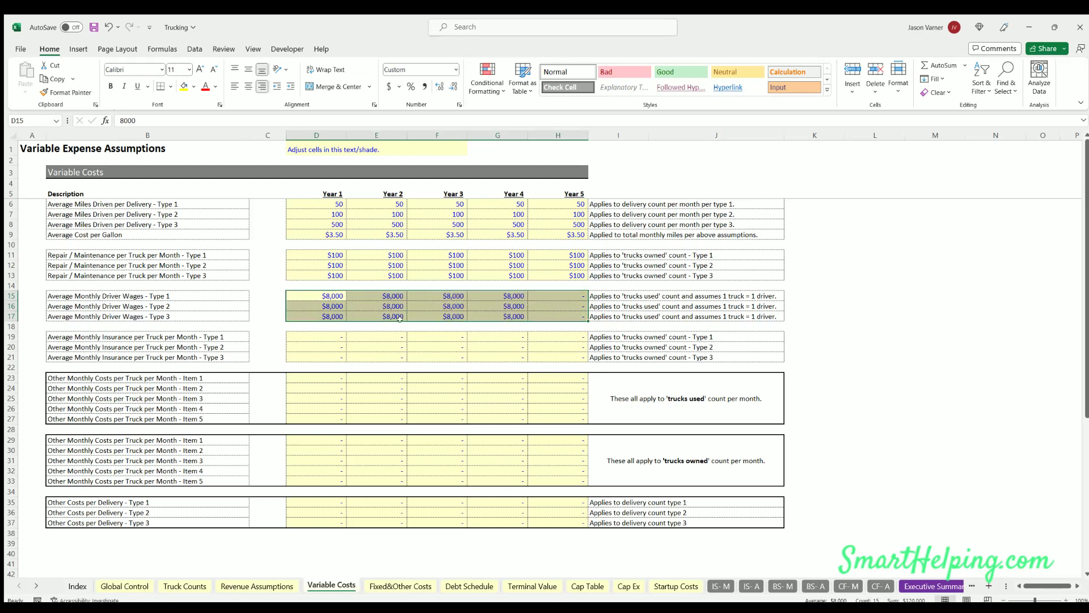
Set Average Monthly Insurance per Truck per Month to $250 for Types 1 to 3 across Years 1 to 5
left_click(318, 333)
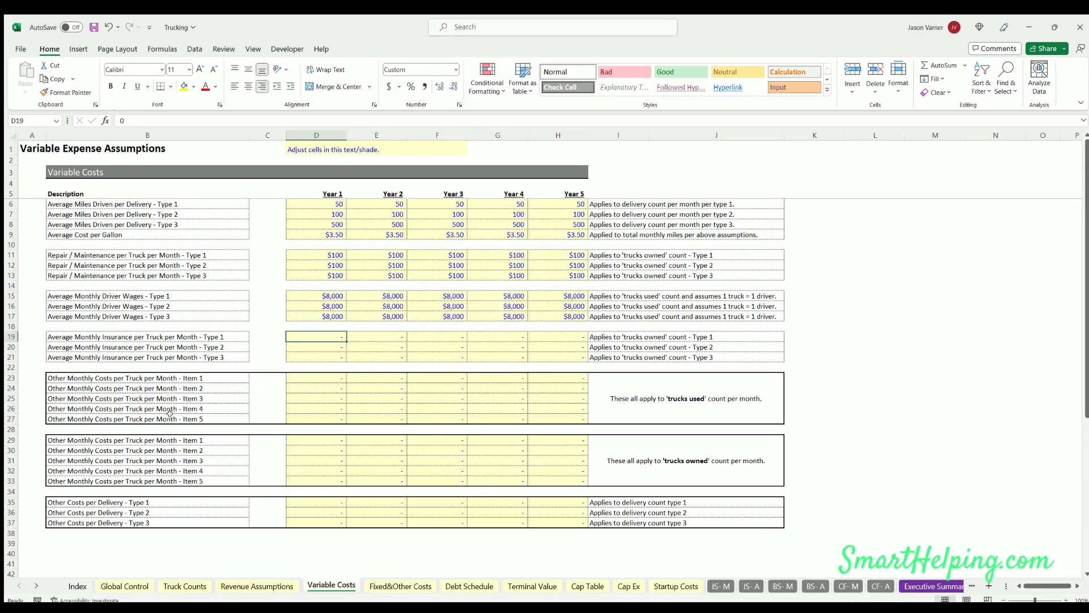
type("2")
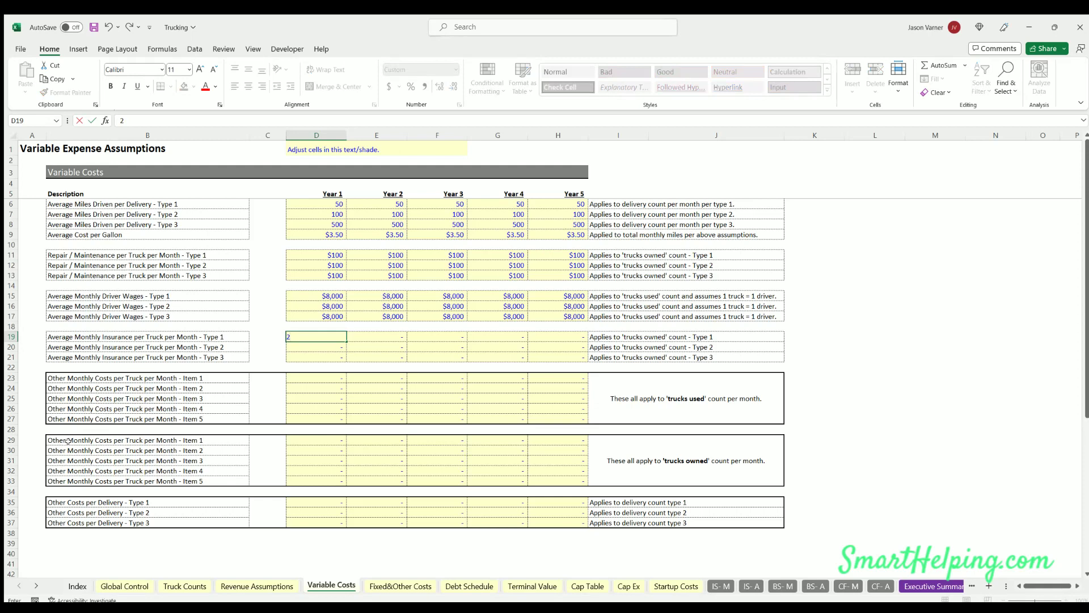
type("50")
key("Return")
left_click(337, 336)
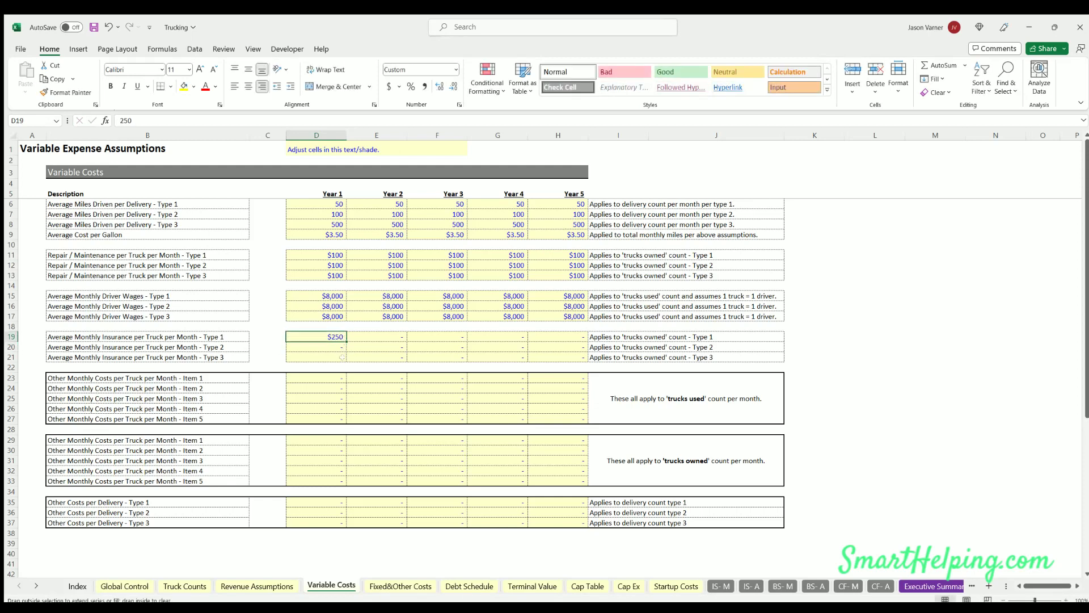
left_click_drag(343, 357, 561, 356)
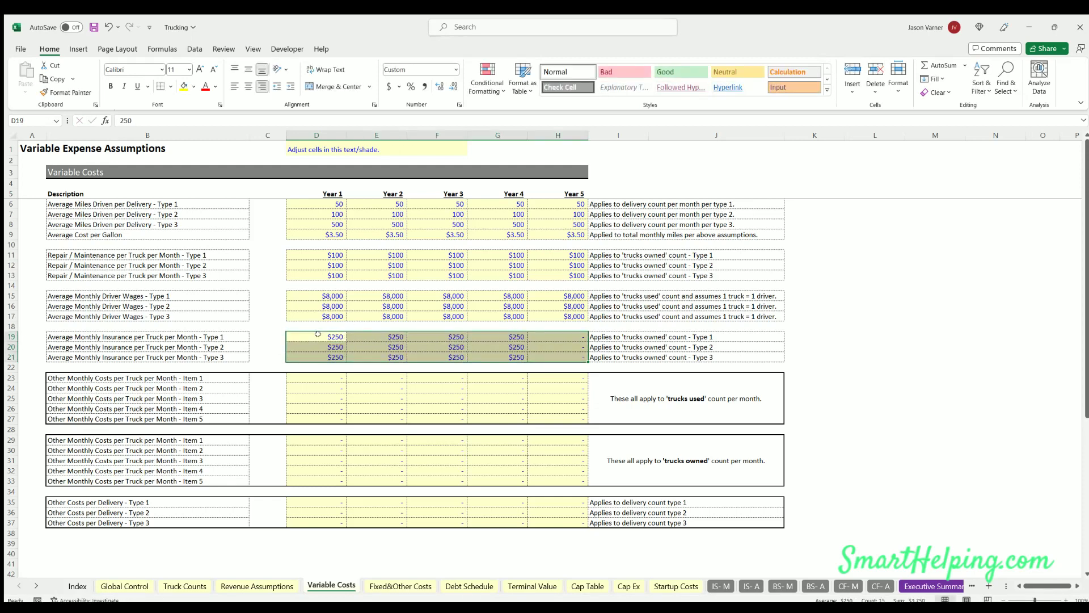
left_click(219, 337)
left_click(207, 347)
left_click(206, 357)
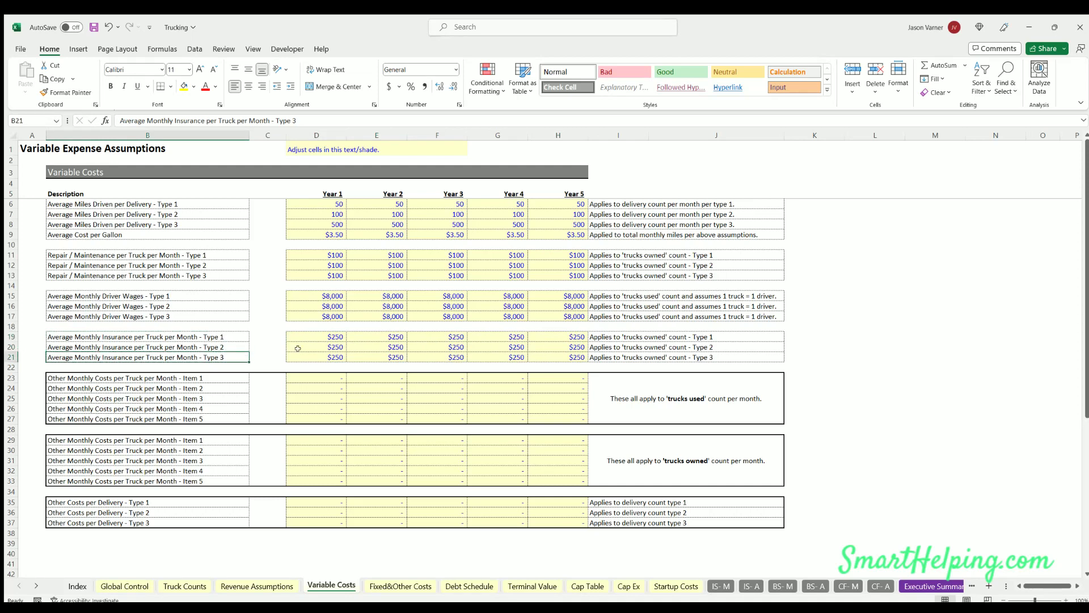
left_click(324, 335)
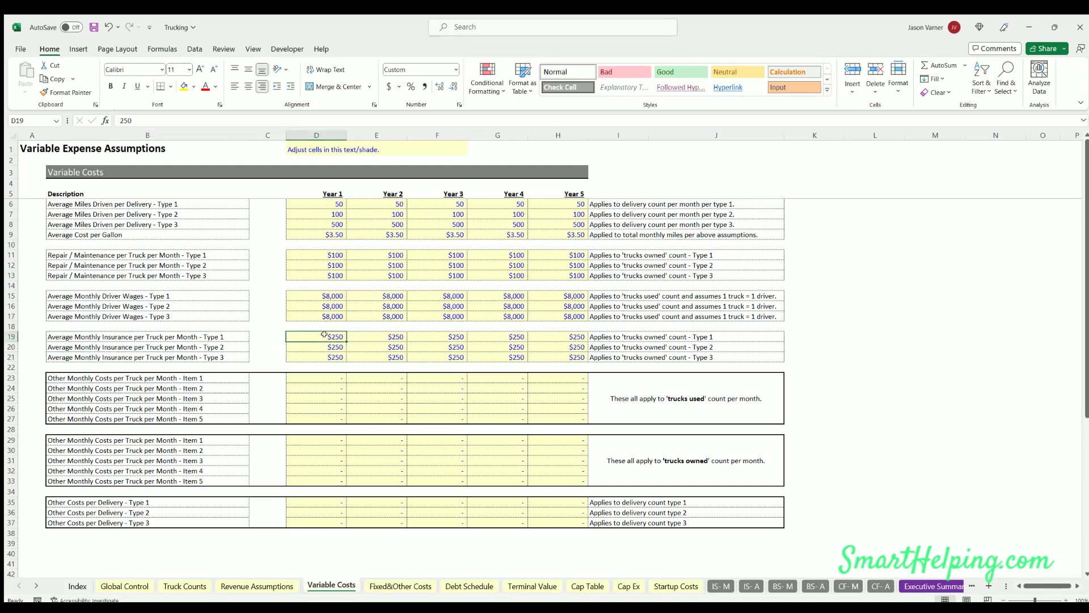
Set the Year 1 value of Other Monthly Costs per Truck, Item 1, in the 'trucks used' block to $100
left_click(306, 376)
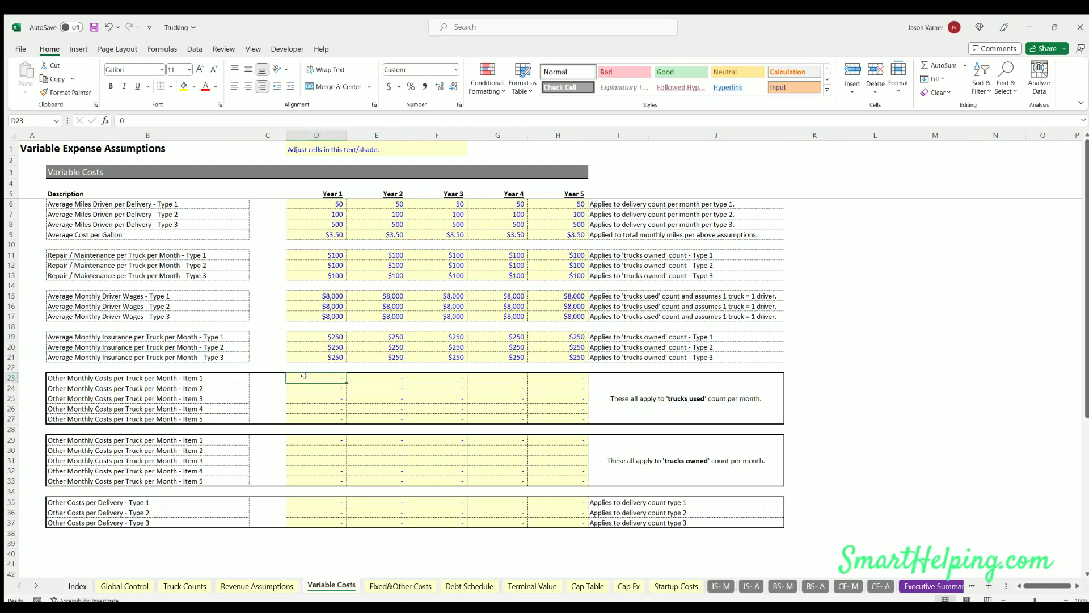
left_click(210, 378)
left_click(306, 378)
left_click(306, 389)
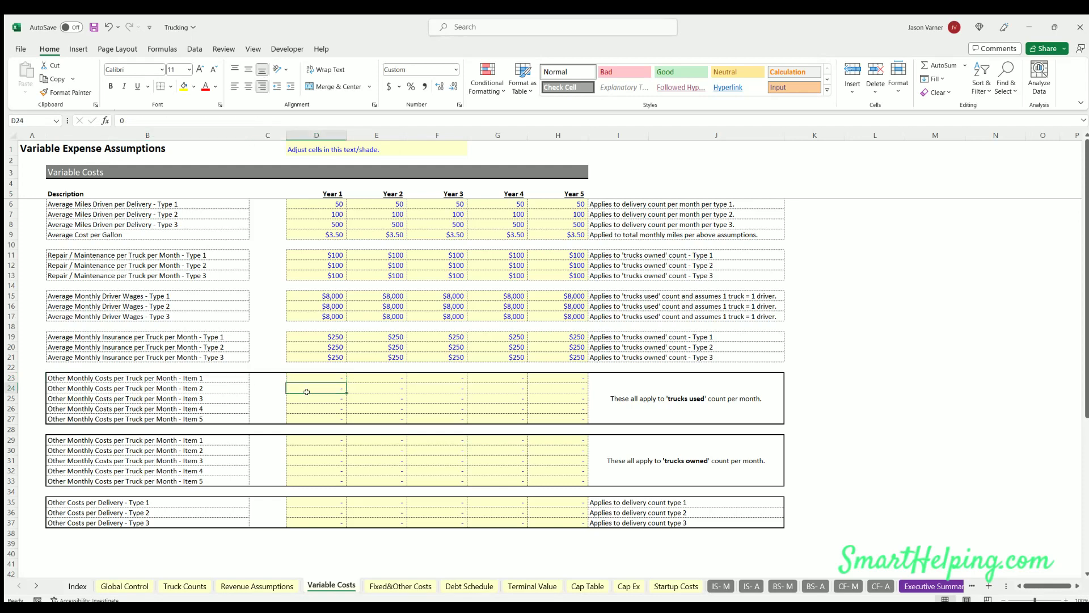
left_click(306, 398)
left_click(306, 409)
left_click(309, 377)
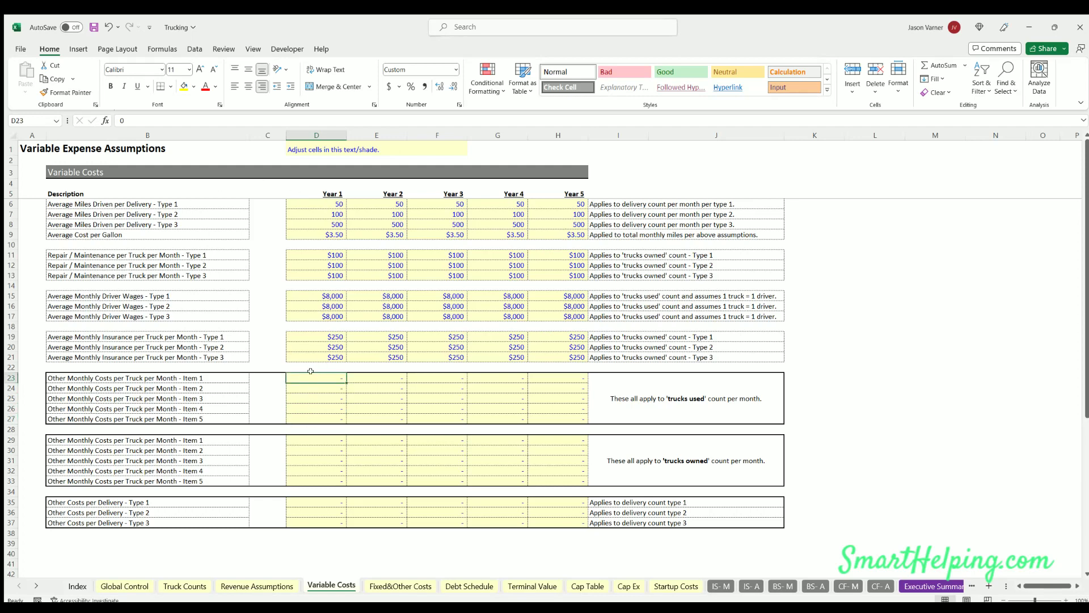
scroll(309, 369, "down", 4)
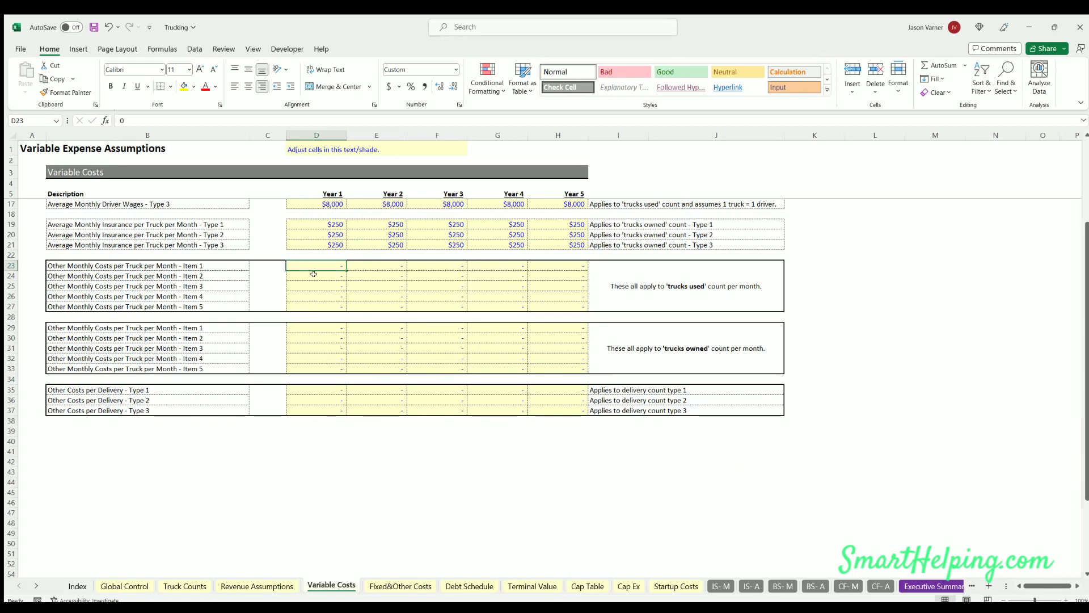
type("100")
key("Return")
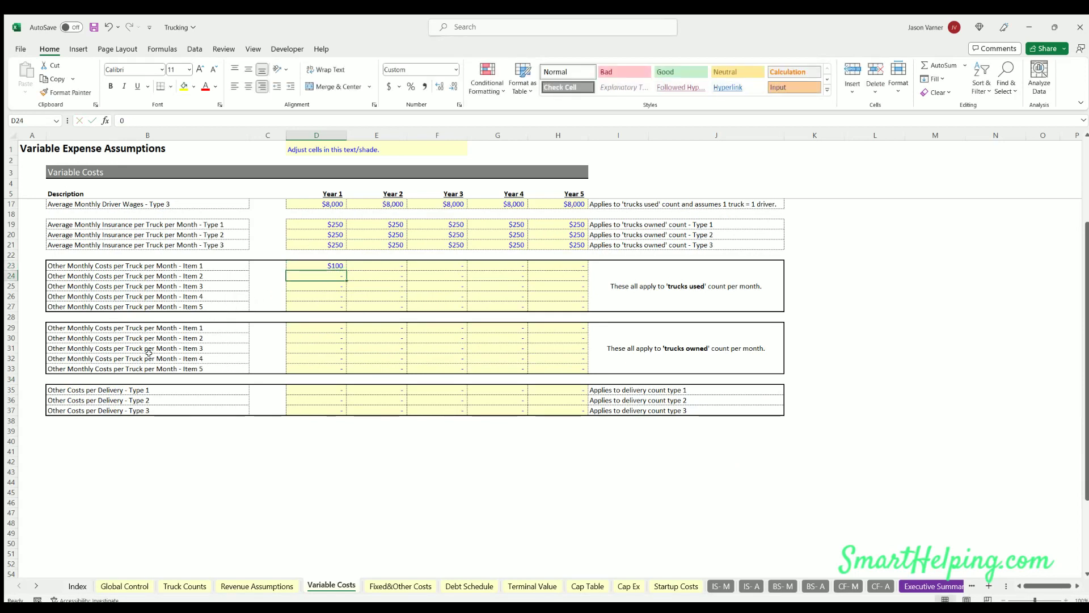
left_click(333, 264)
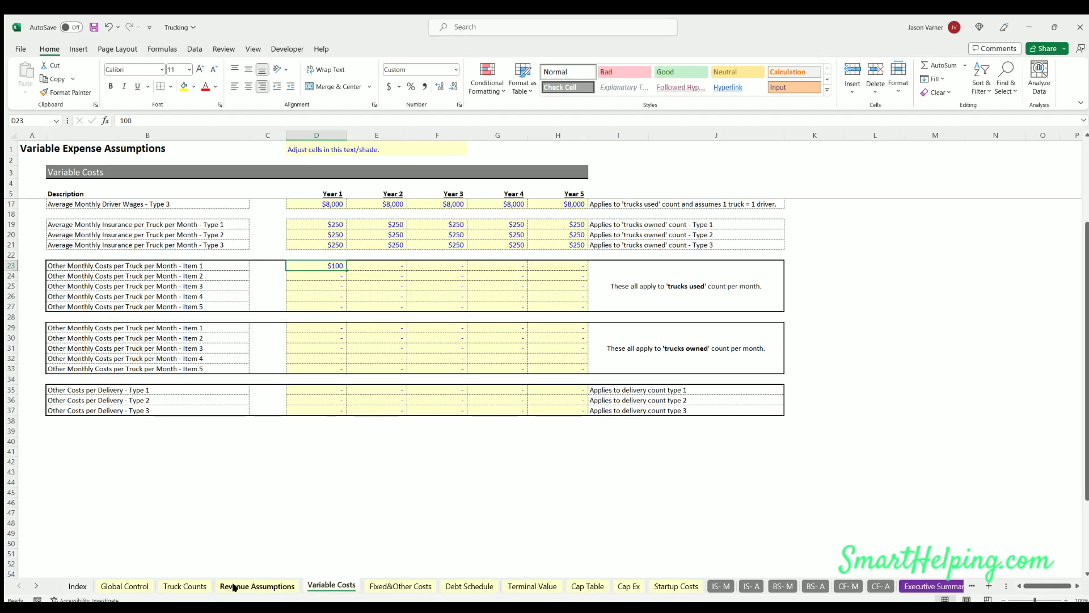
On Truck Counts, examine Total Monthly Deliveries and Total Trucks Used over the first four months
left_click(184, 586)
left_click(337, 215)
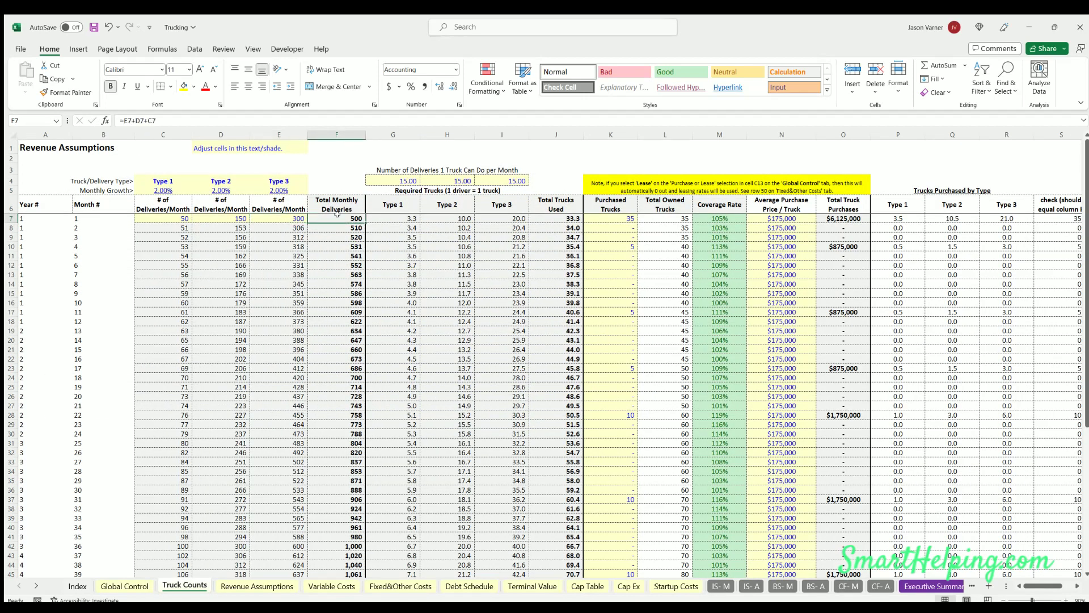
key("Down")
key("Down")
key("Down")
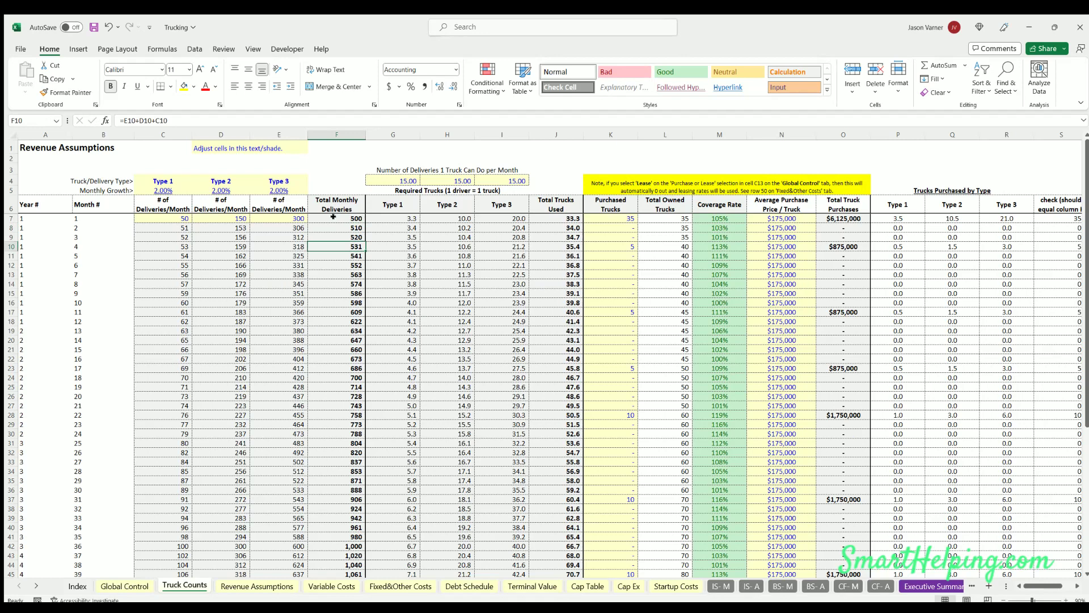
left_click(334, 216)
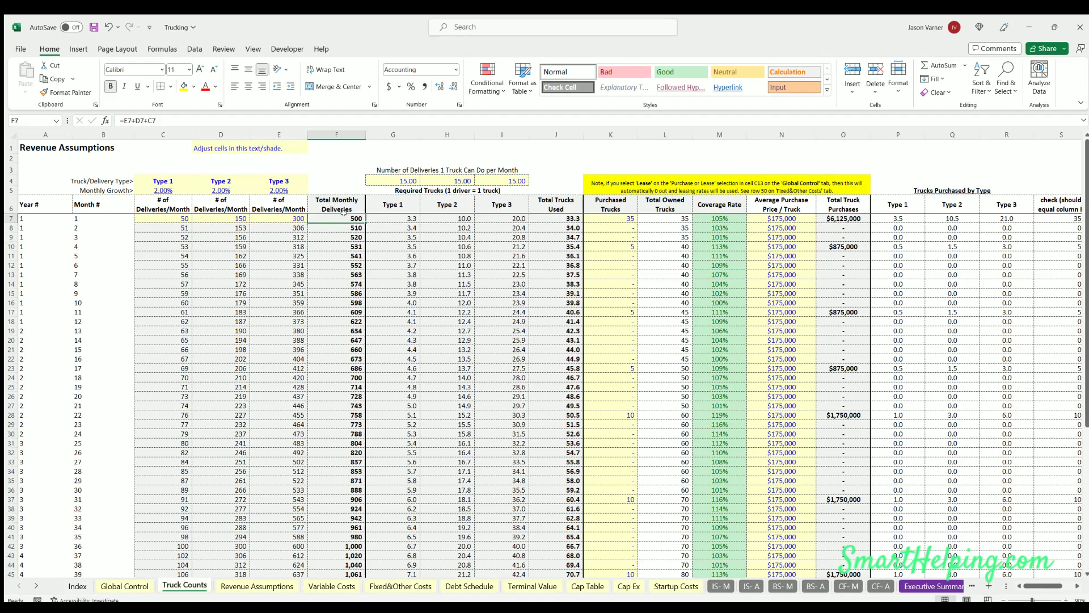
left_click(567, 217)
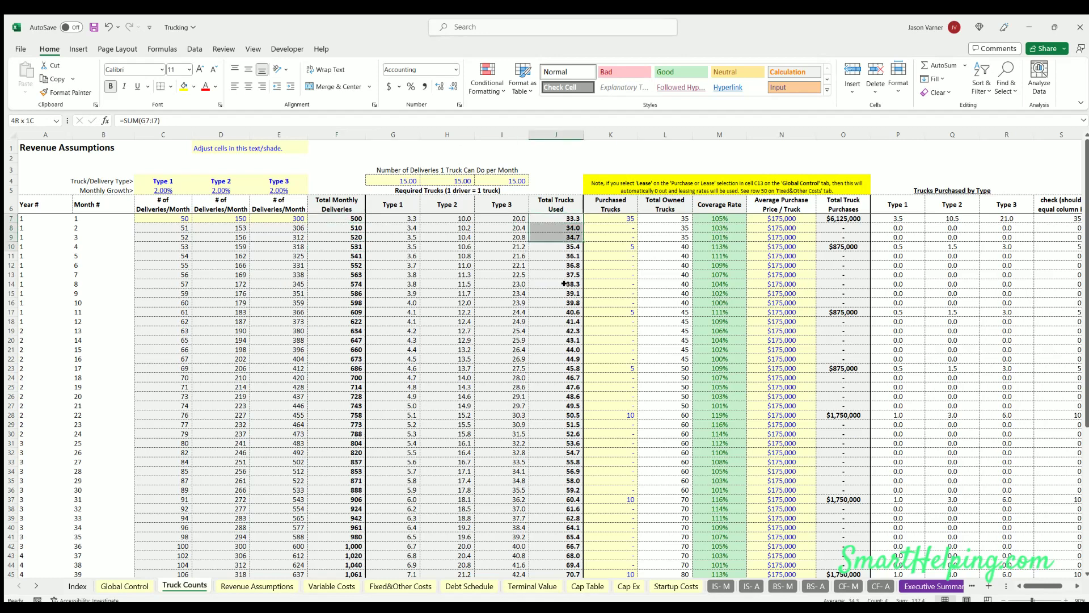
left_click(557, 226)
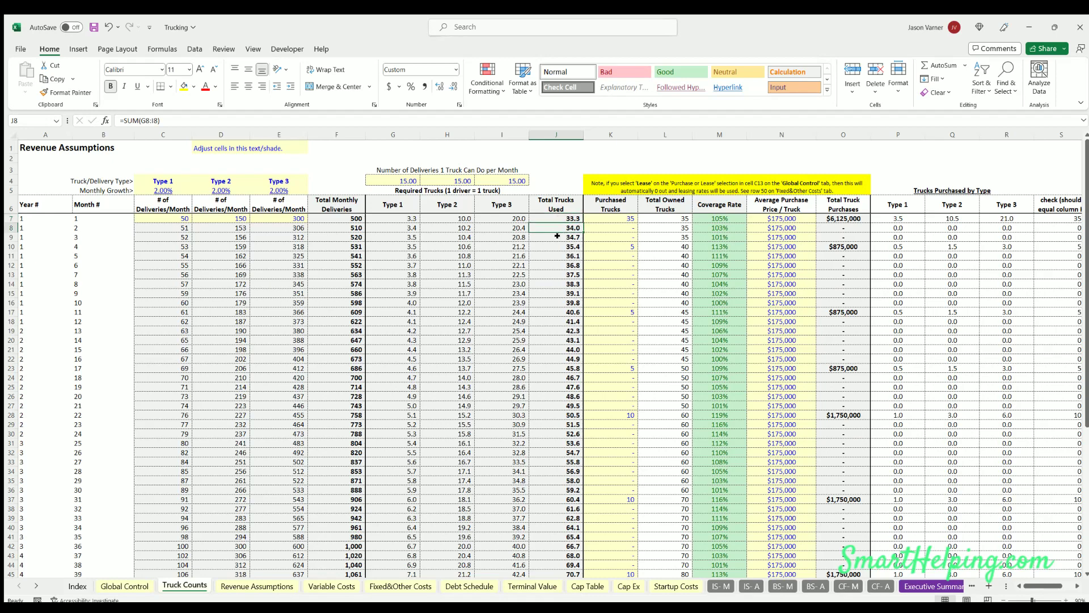
left_click(558, 235)
left_click(556, 248)
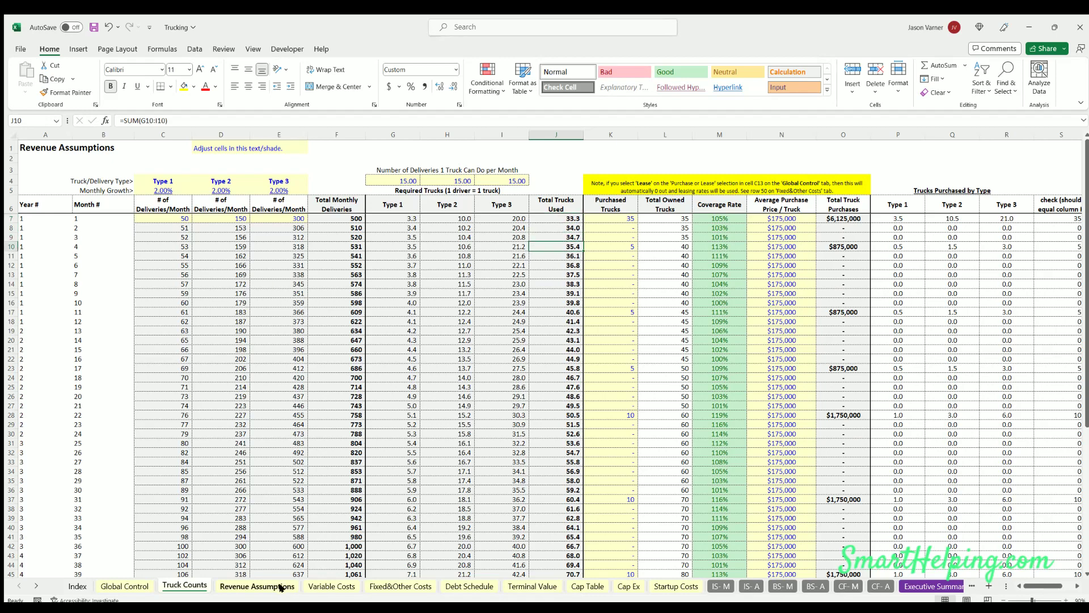
Back on Variable Costs, extend the $100 'trucks used' Item 1 cost from Year 1 through Year 5
left_click(331, 585)
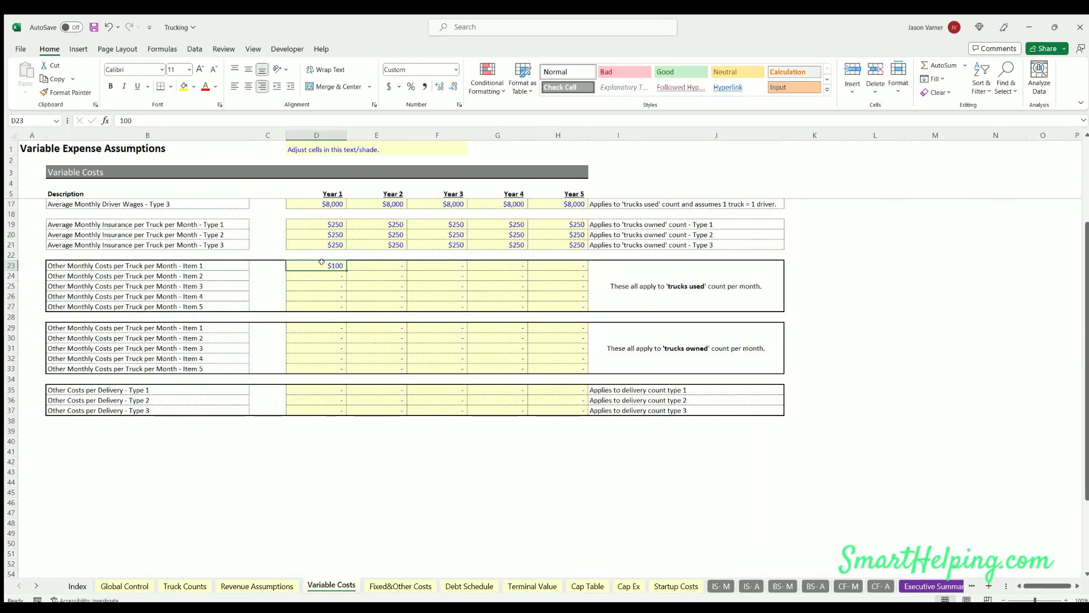
left_click_drag(320, 262, 325, 306)
left_click(328, 265)
left_click(326, 276)
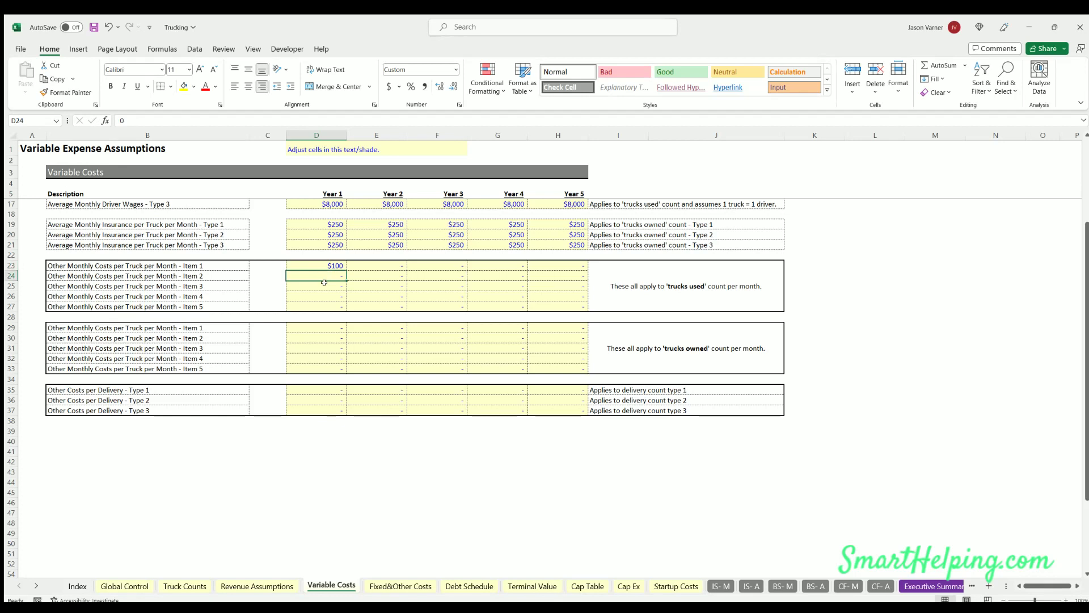
left_click(324, 282)
left_click(324, 296)
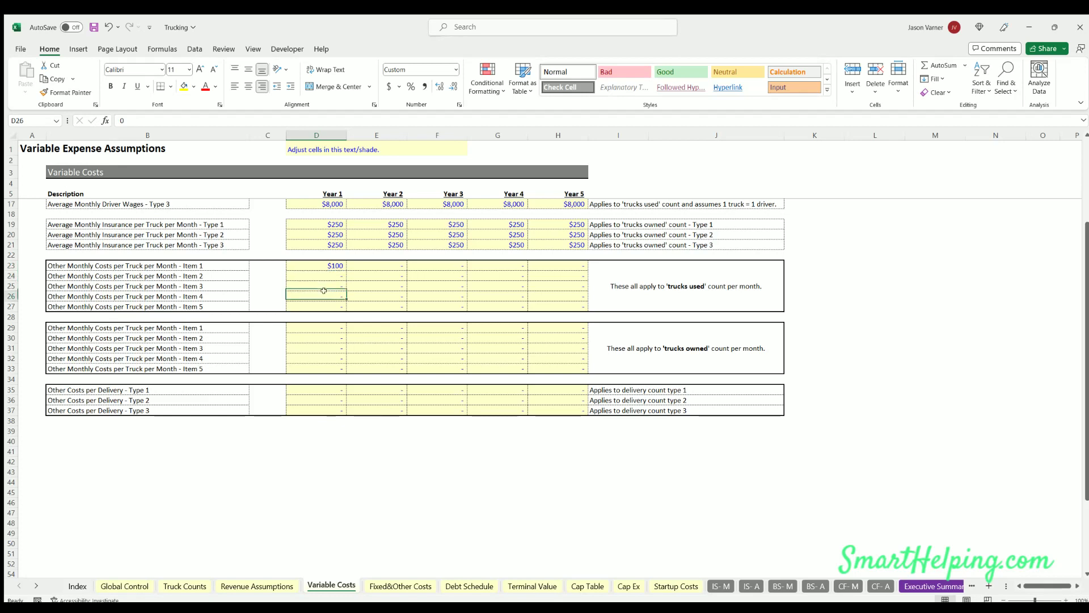
left_click(323, 327)
left_click(326, 265)
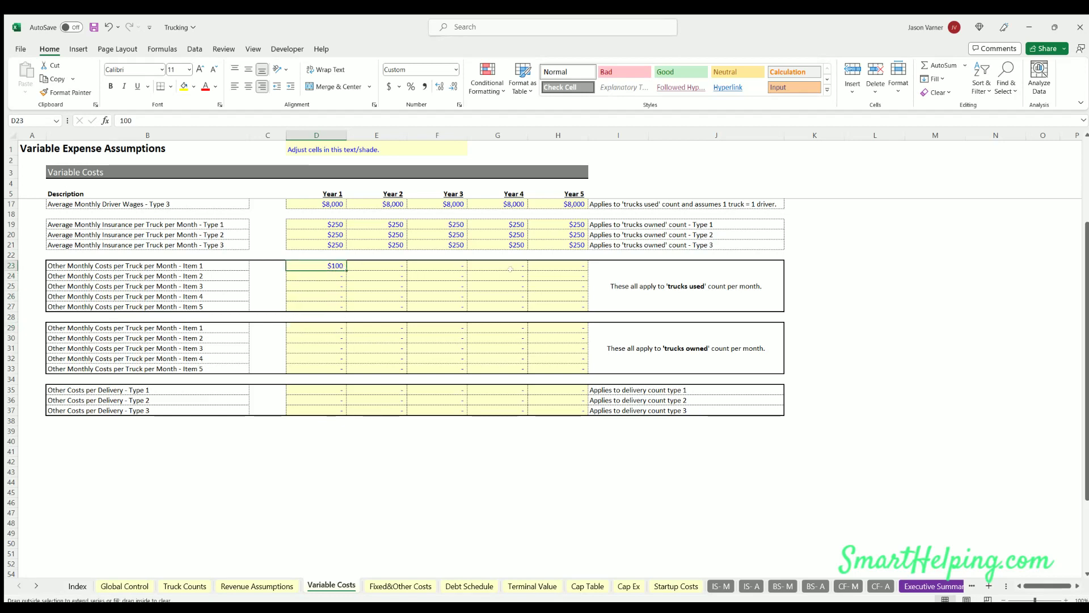
left_click_drag(511, 269, 567, 268)
Set Other Monthly Costs per Truck, Item 1, in the 'trucks owned' block to $50 for Years 1 to 5
left_click(322, 326)
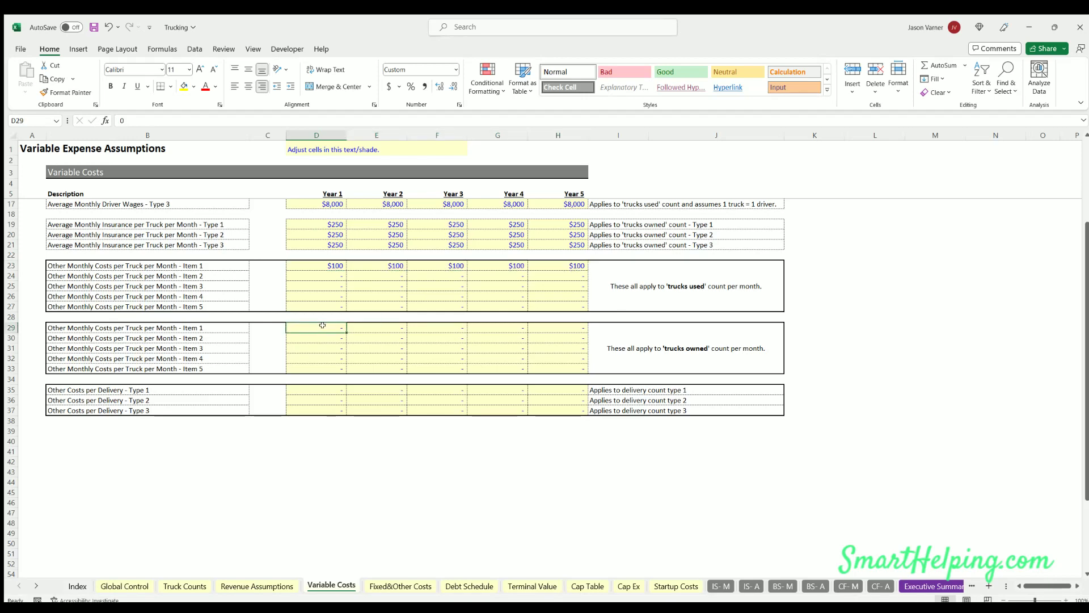
scroll(319, 323, "up", 4)
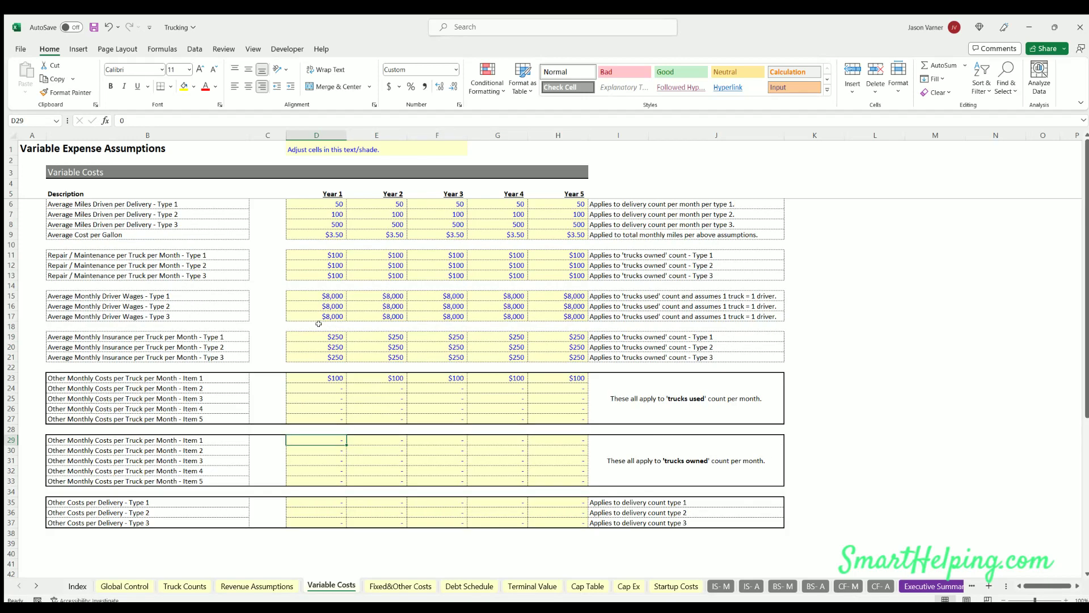
left_click(106, 260)
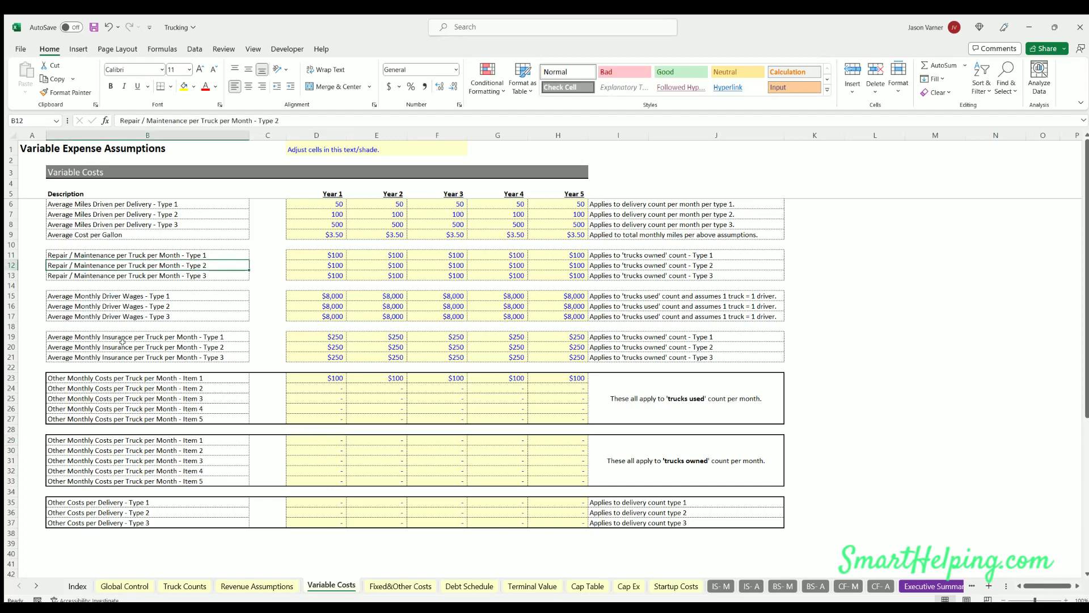
left_click(123, 345)
left_click(321, 439)
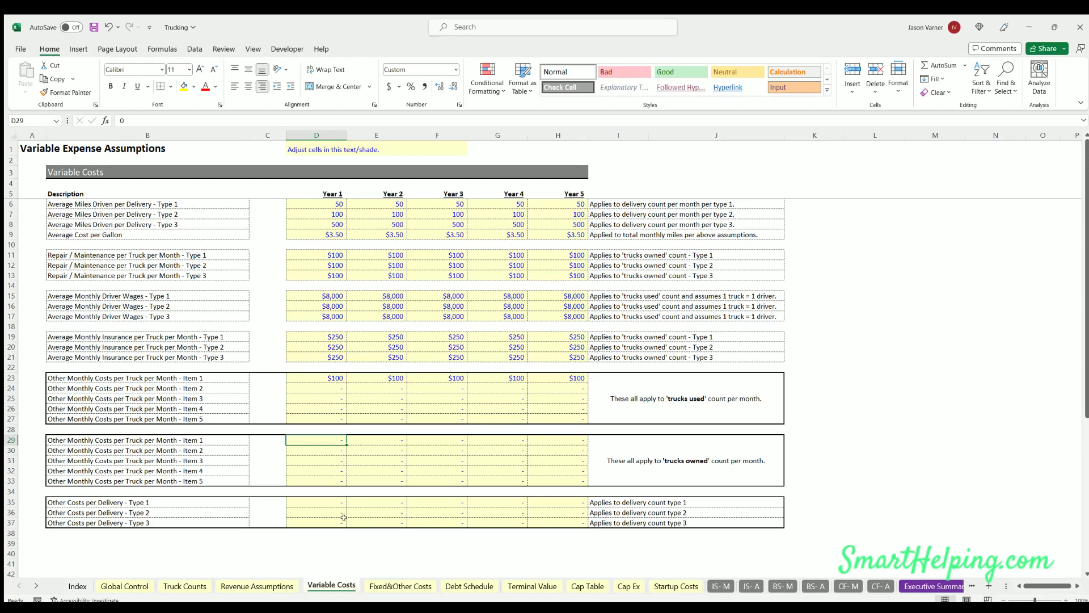
type("50")
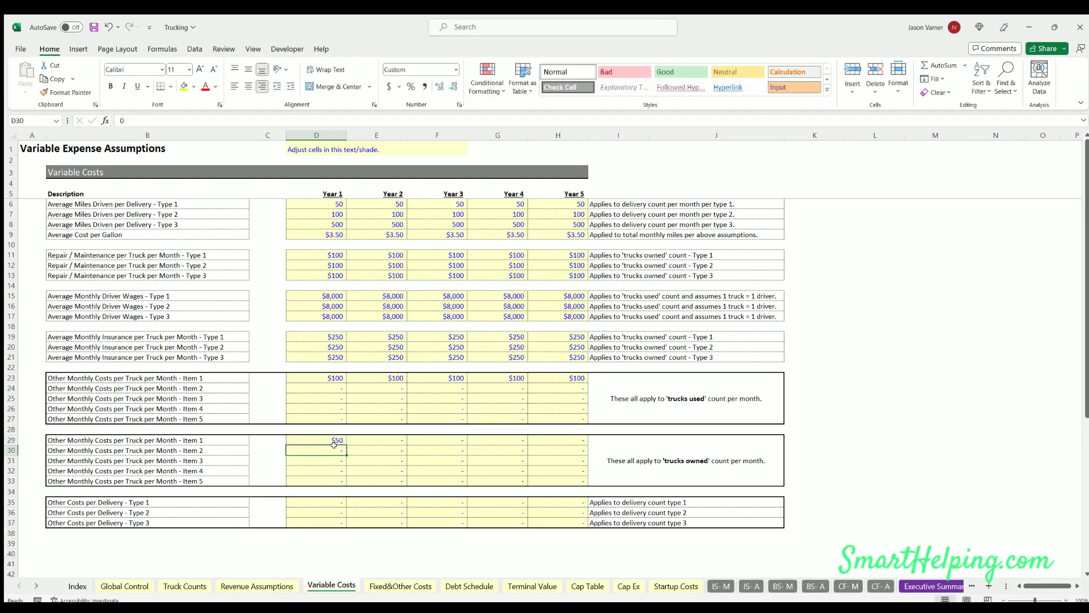
key("ctrl+Return")
left_click_drag(321, 440, 562, 440)
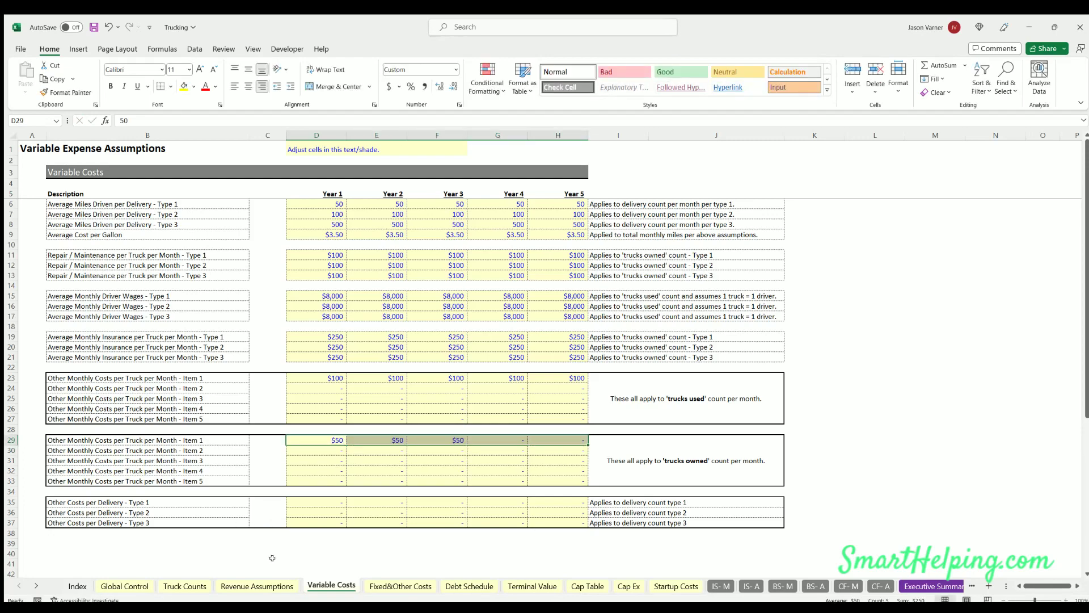
On Truck Counts, examine the Trucks Owned by Type check in column W and the month 4 Trucks Purchased by Type formulas
left_click(184, 585)
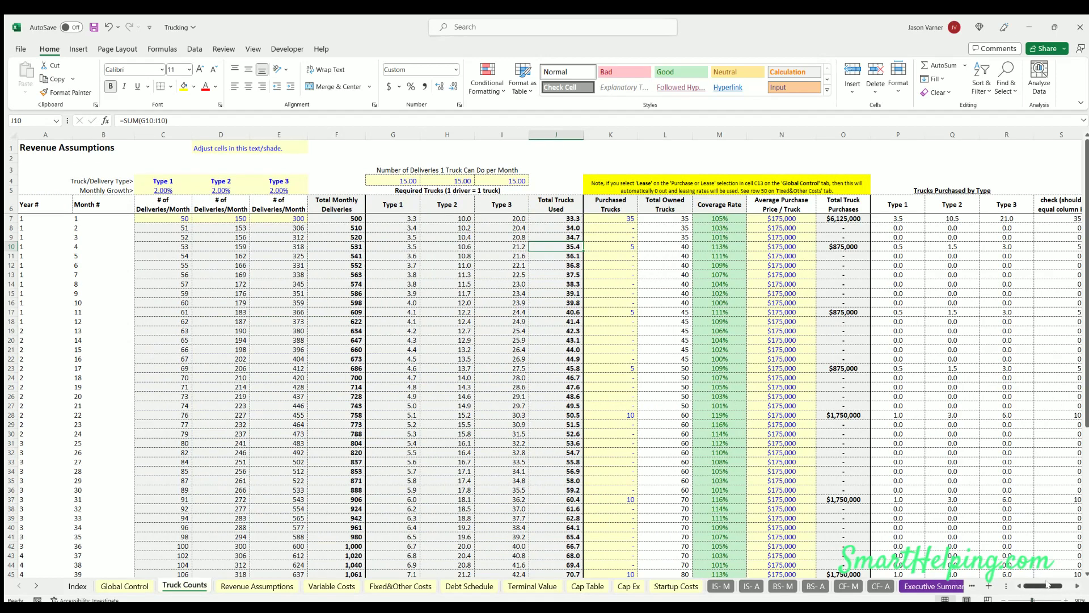
left_click_drag(1045, 585, 1053, 586)
left_click(1003, 218)
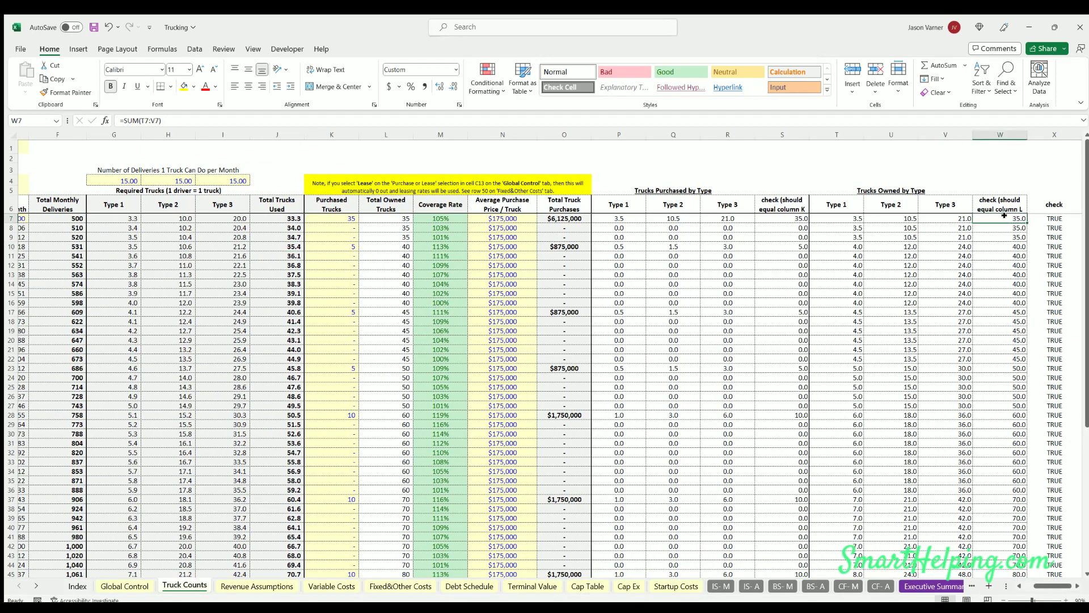
left_click_drag(1003, 215, 997, 385)
left_click(625, 244)
key("Right")
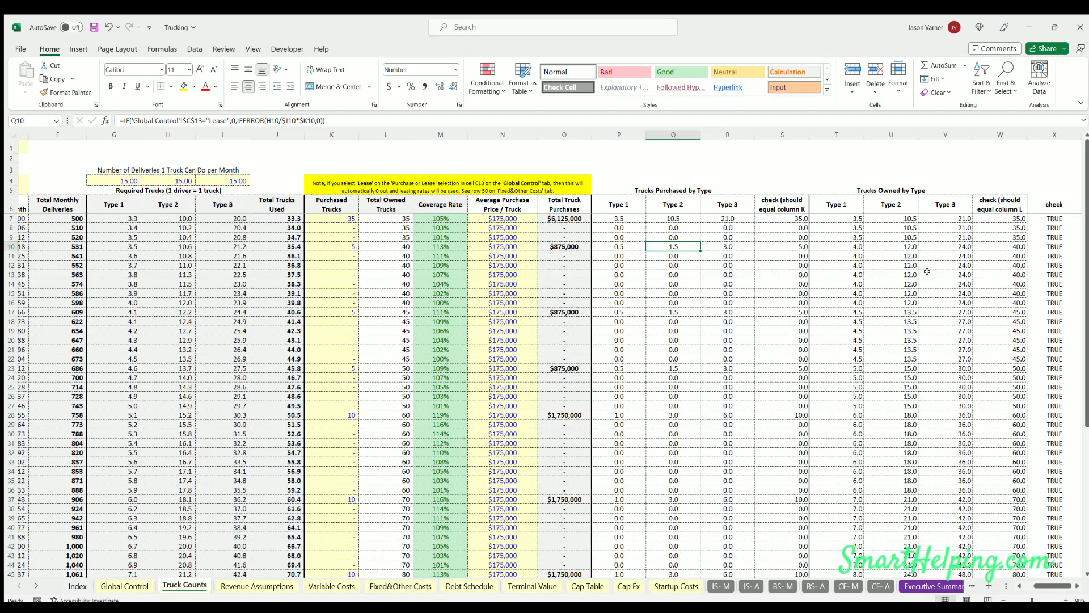
Examine the month 1 Trucks Owned by Type formulas for Types 1 to 3 on Truck Counts
left_click(845, 216)
key("Right")
key("Right")
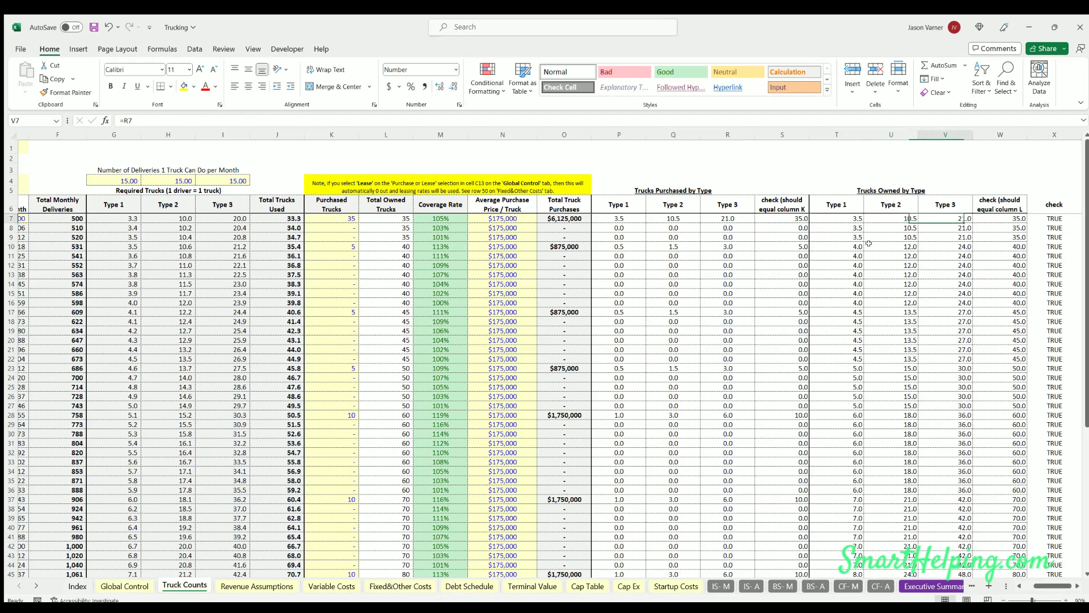
On Variable Costs, review the insurance, repair/maintenance, driver wage and cost-per-gallon assumptions alongside the costs per delivery
left_click(400, 586)
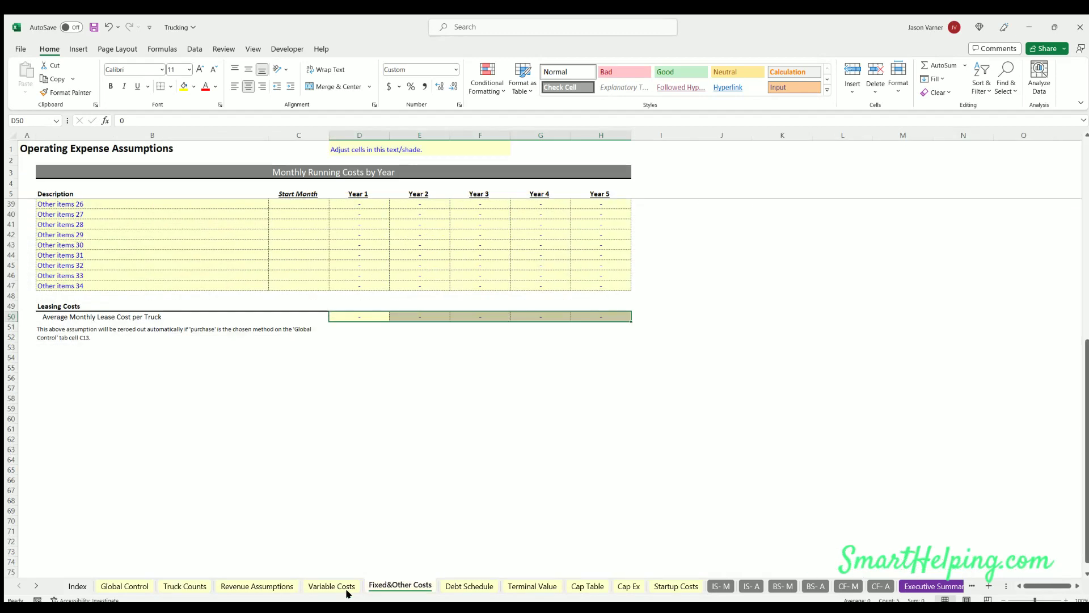
left_click(332, 586)
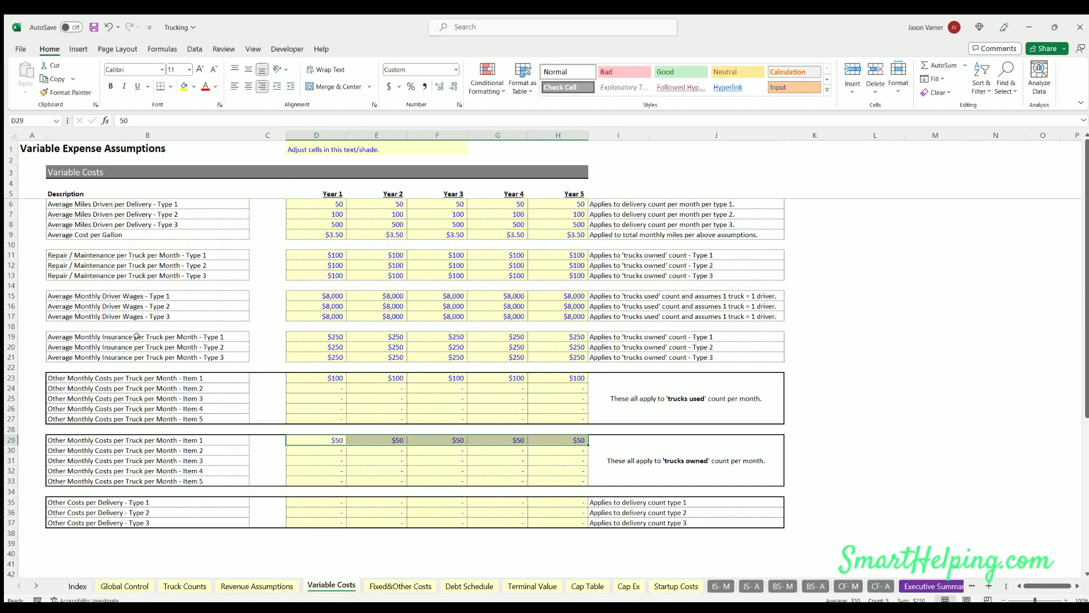
left_click_drag(137, 337, 139, 357)
left_click_drag(169, 252, 196, 273)
left_click(328, 256)
left_click(322, 263)
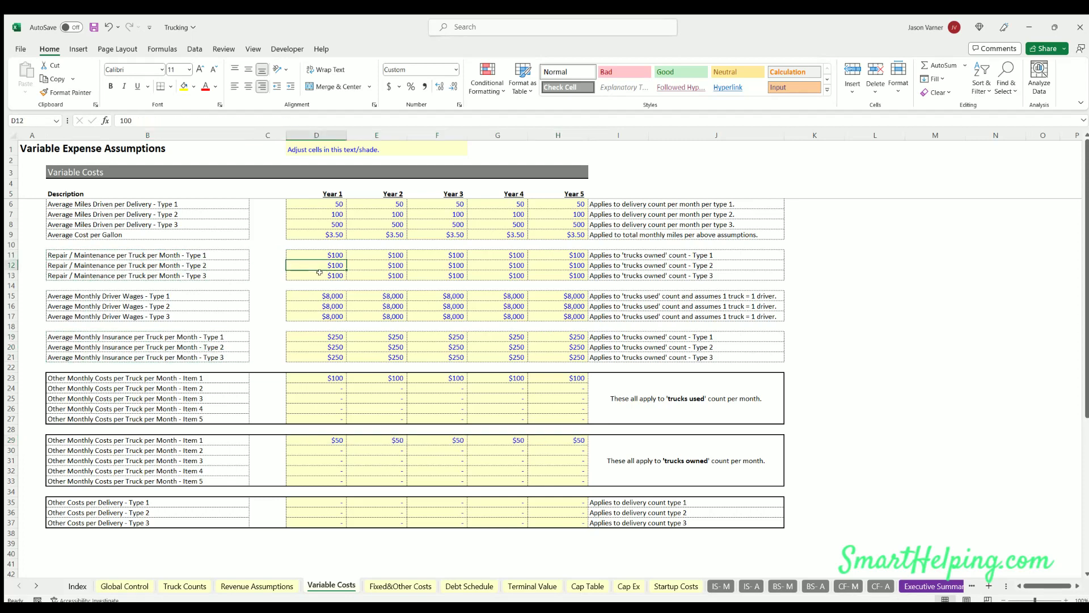
left_click(318, 498)
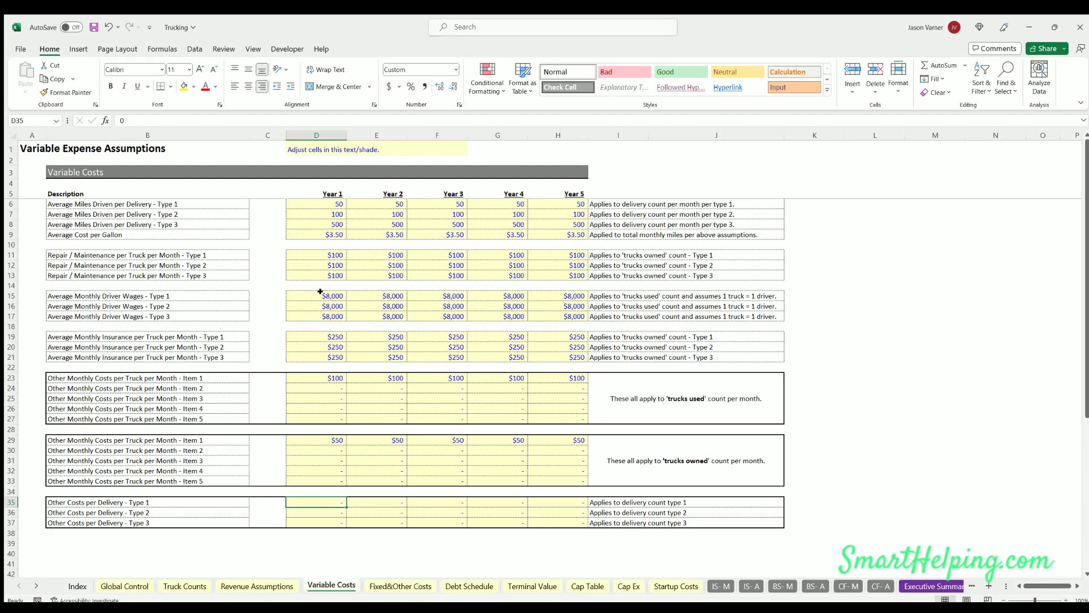
left_click_drag(321, 291, 323, 311)
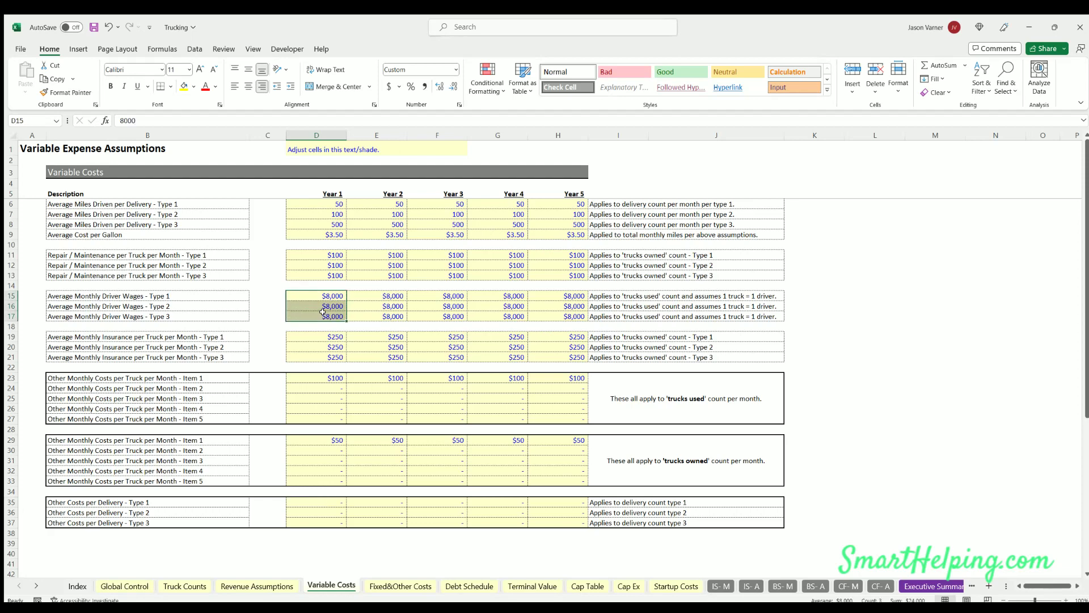
left_click(322, 234)
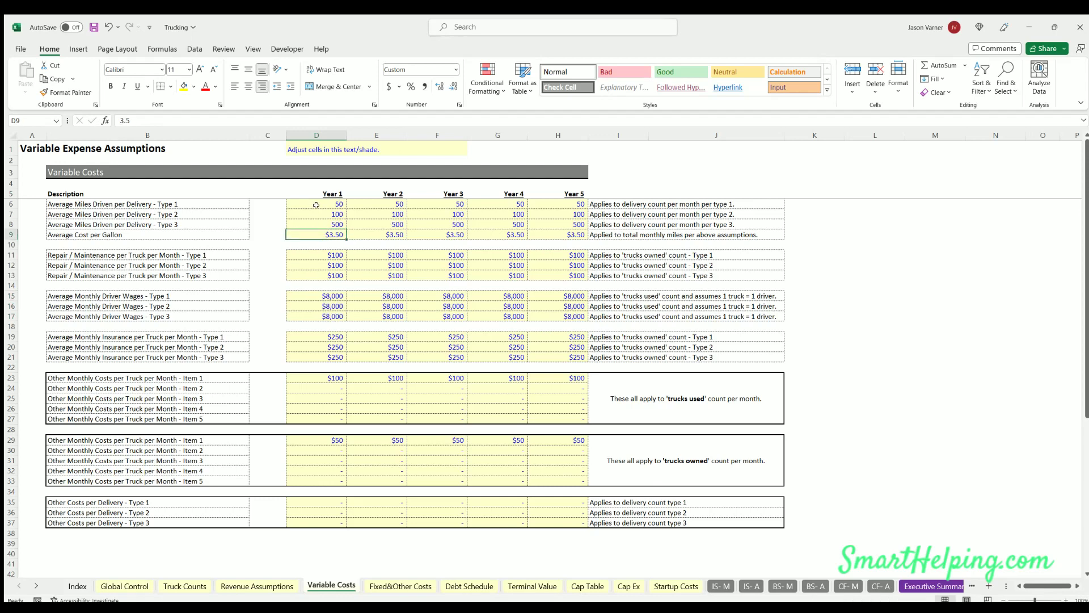
Set Other Costs per Delivery to $50 for Type 1, $100 for Type 2 and $150 for Type 3 across Years 1 to 5
left_click(306, 502)
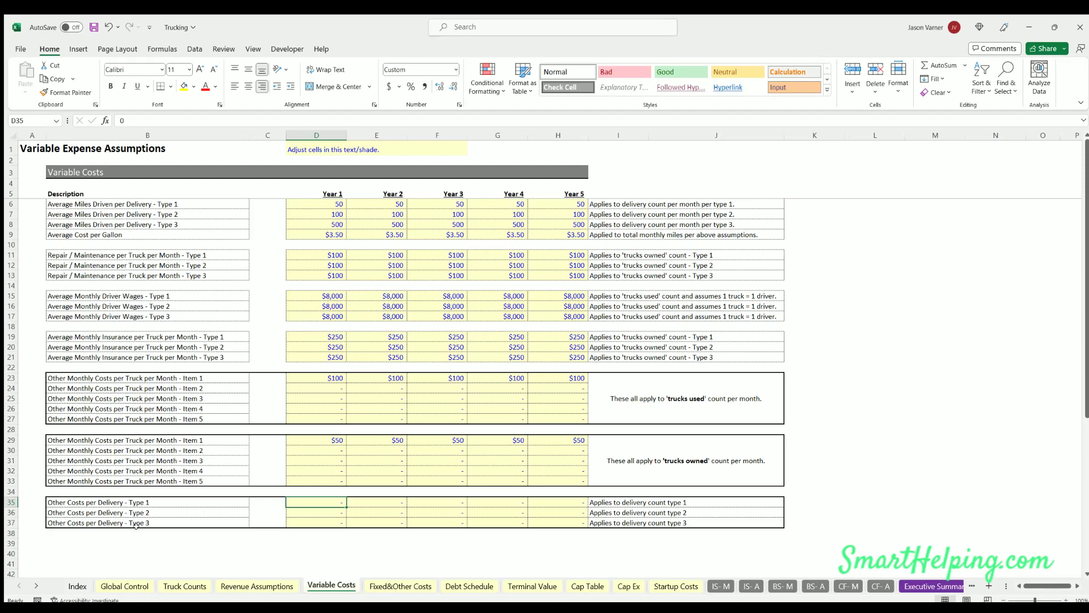
type("50")
key("Return")
type("100")
key("Return")
key("Up")
key("Up")
key("Down")
key("Down")
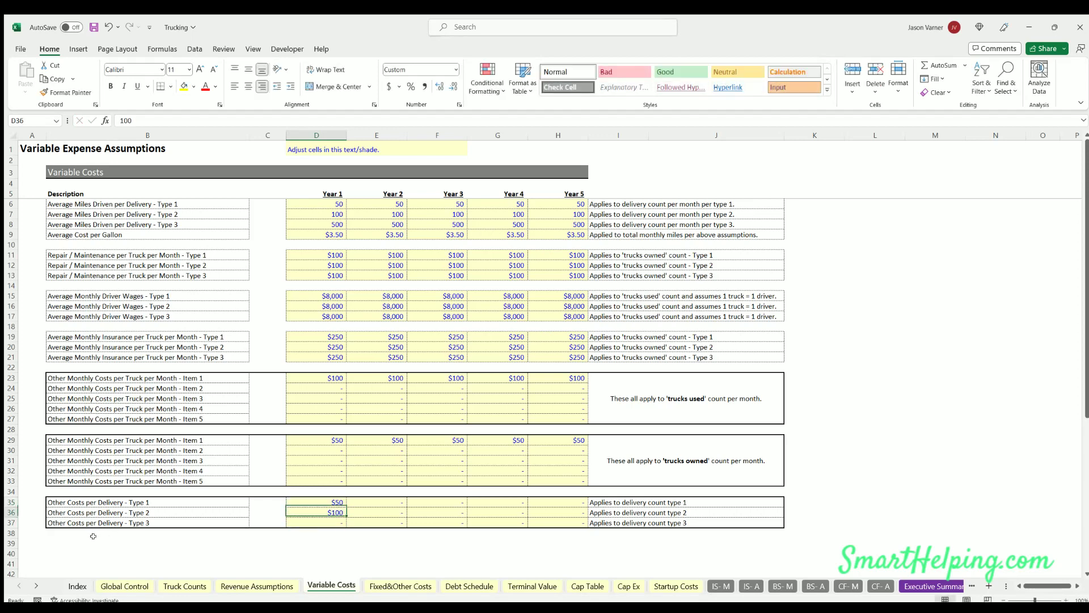
type("150")
key("Return")
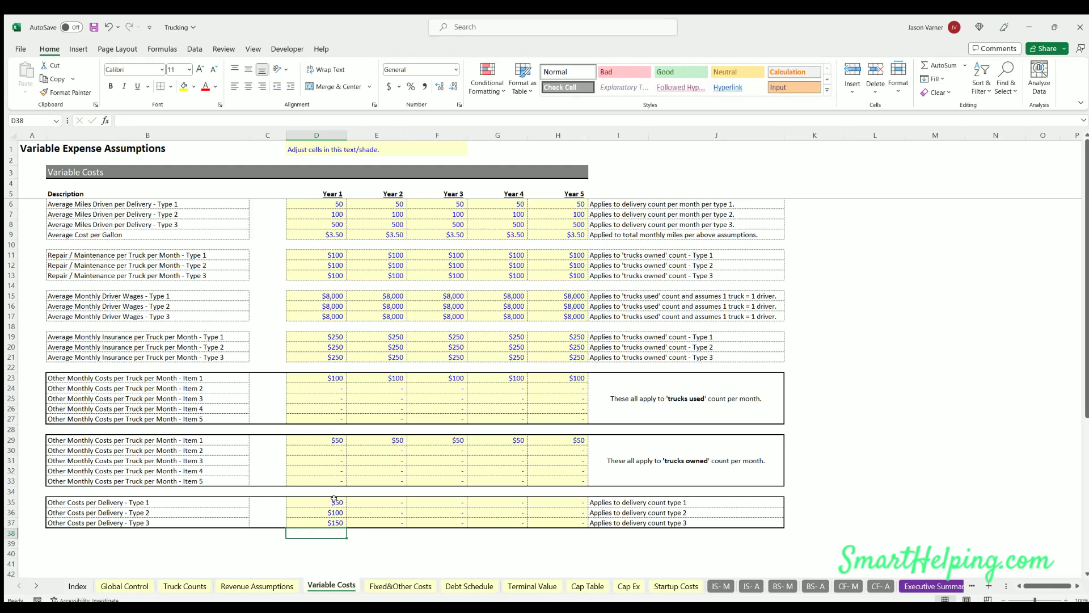
left_click_drag(333, 503, 576, 518)
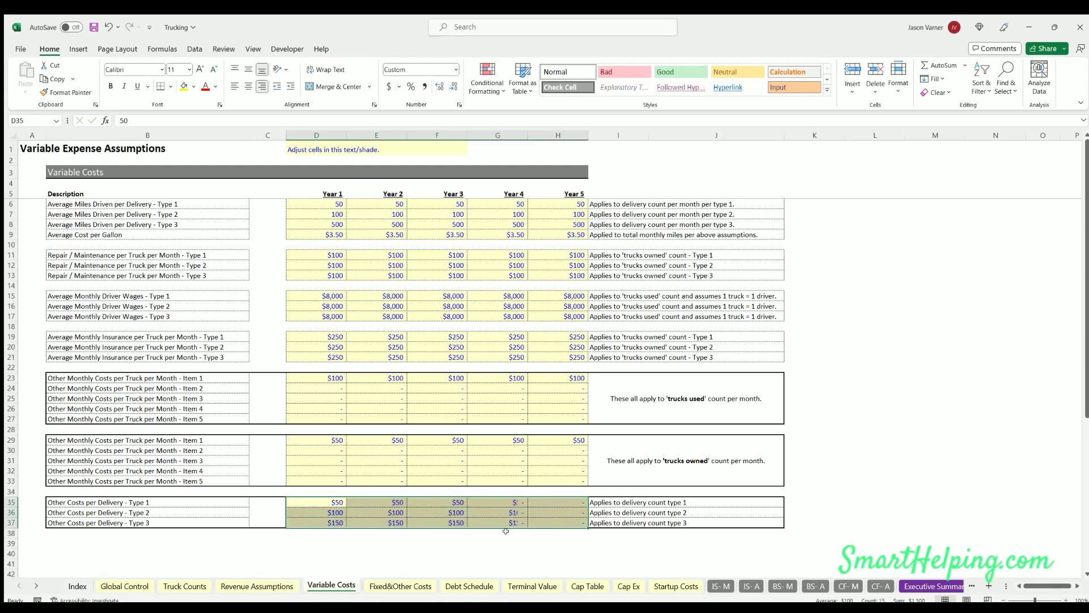
left_click(460, 551)
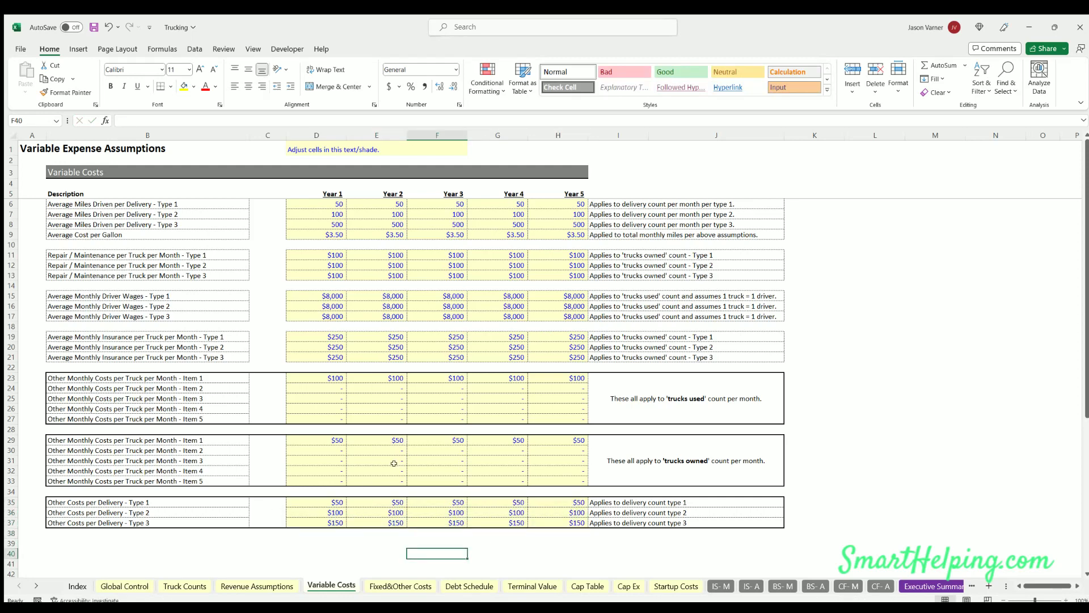
On Fixed&Other Costs, give Manager 1 a Jan-24 start month and a $6,500 monthly cost for Years 1 to 5
left_click(397, 585)
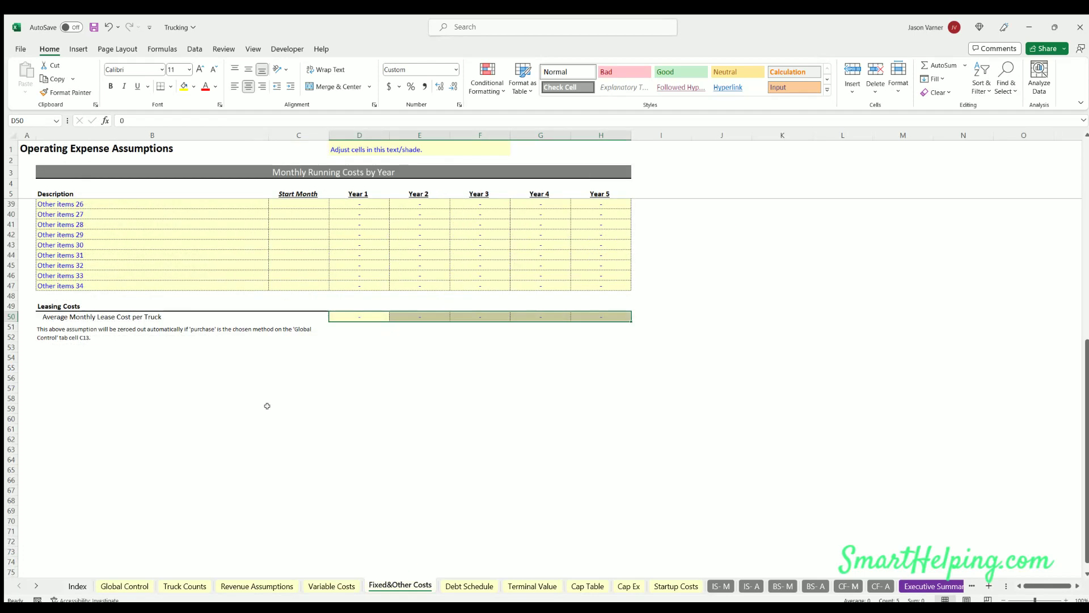
left_click(306, 206)
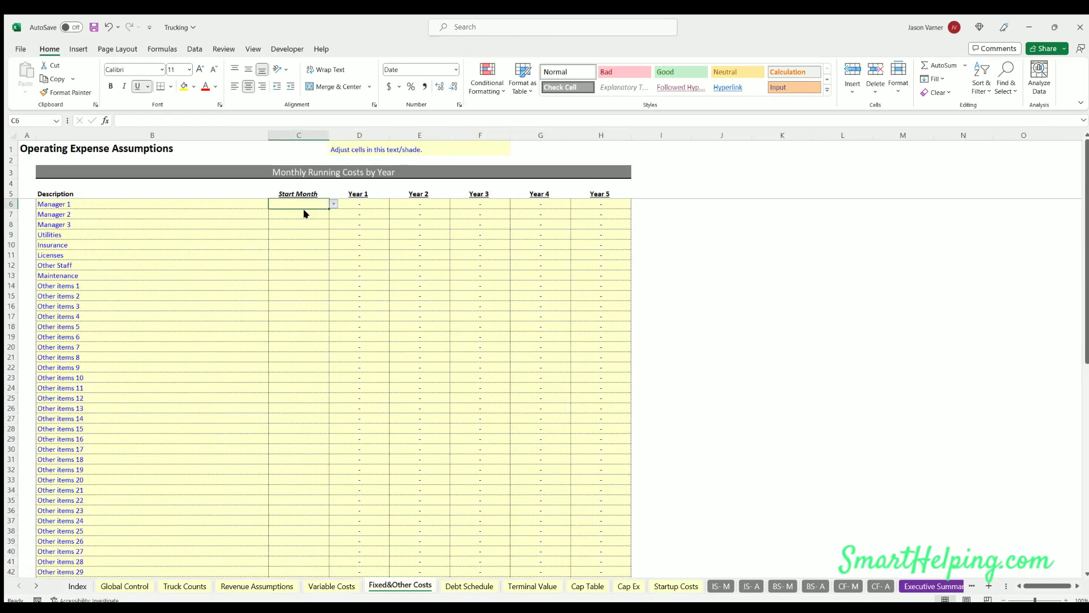
type("Jan-24")
key("Tab")
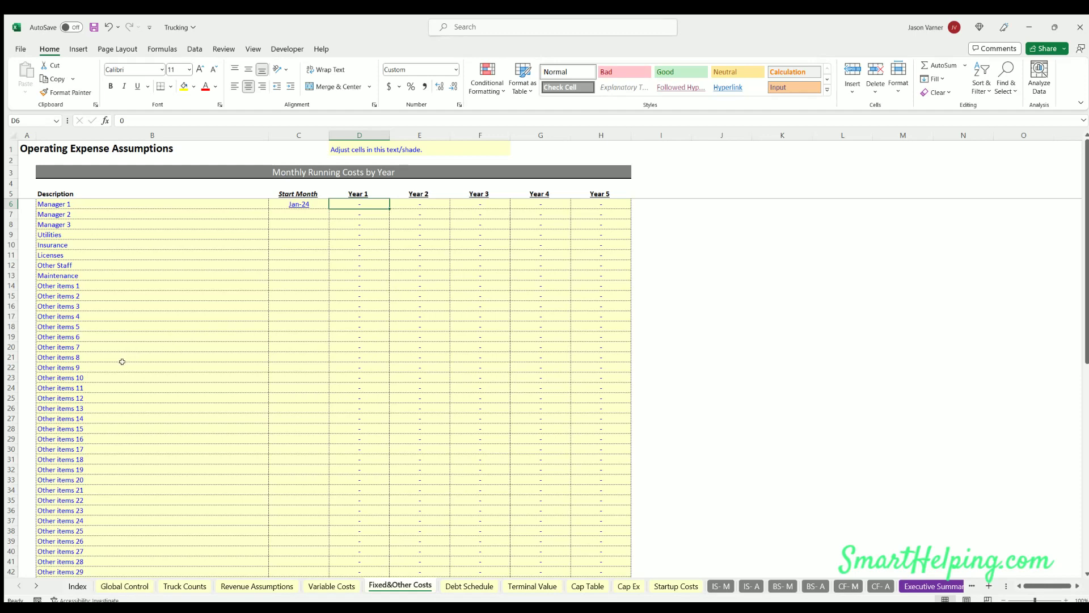
type("6500")
key("Return")
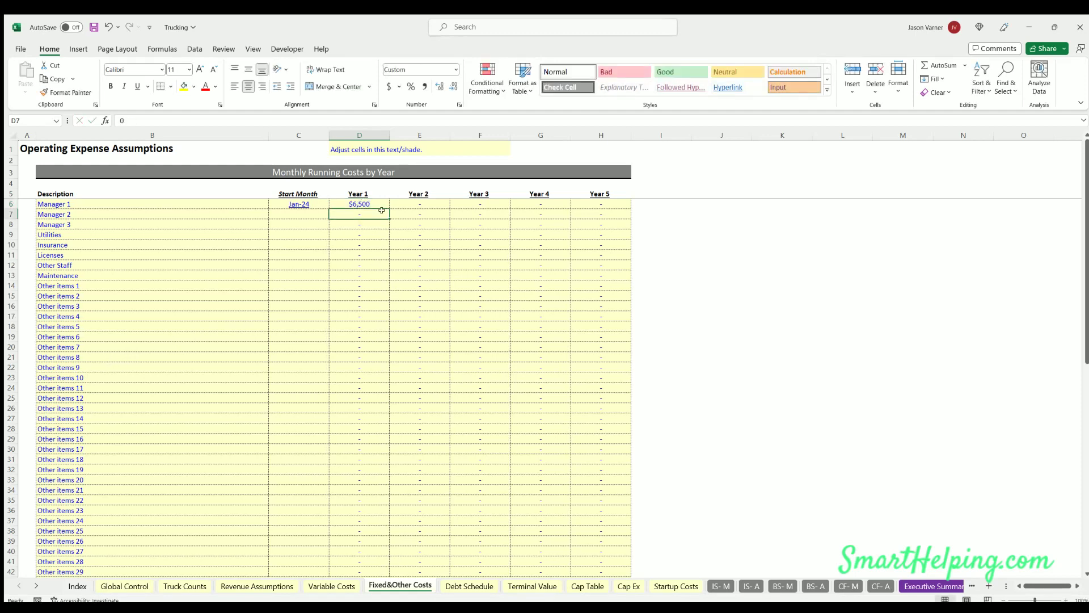
left_click(388, 204)
left_click_drag(388, 204, 613, 205)
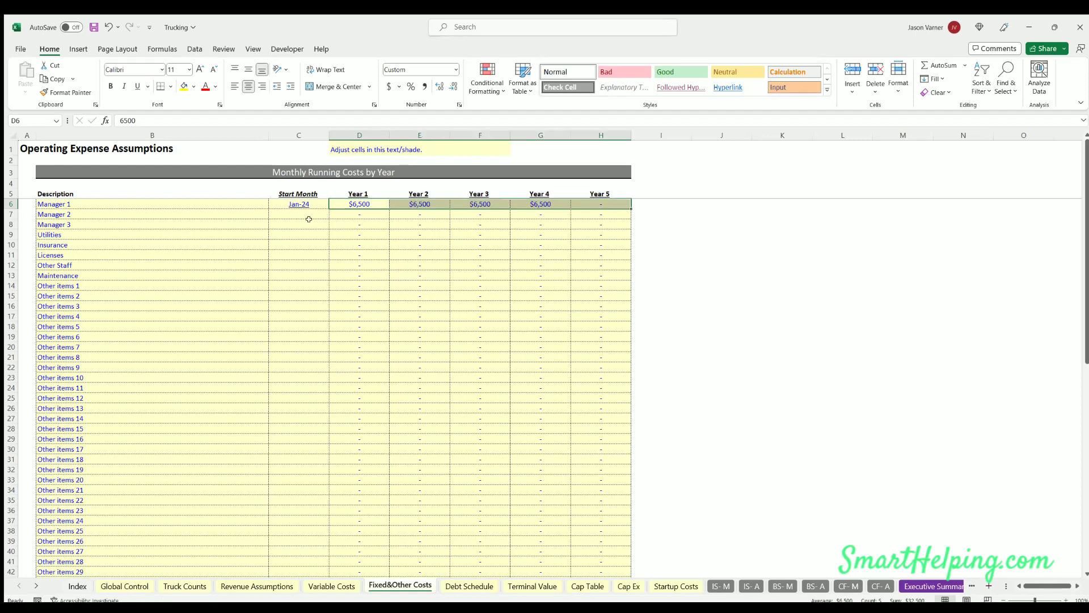
Copy Manager 1's Jan-24 start month and $6,500 monthly cost for Years 1 to 5 down to Manager 2
left_click(308, 211)
key("ctrl+d")
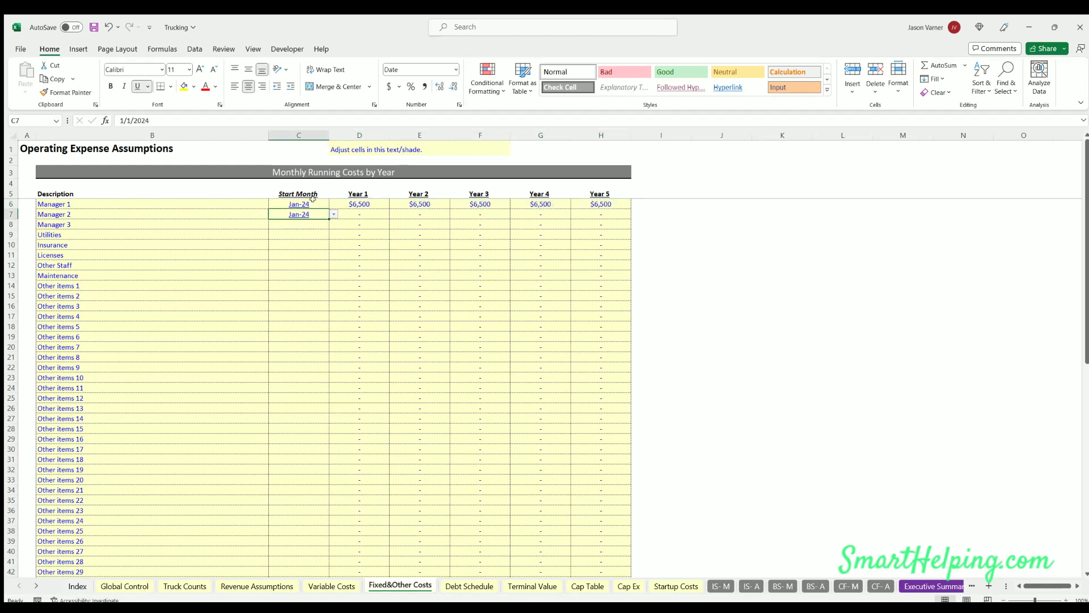
left_click_drag(367, 205, 626, 216)
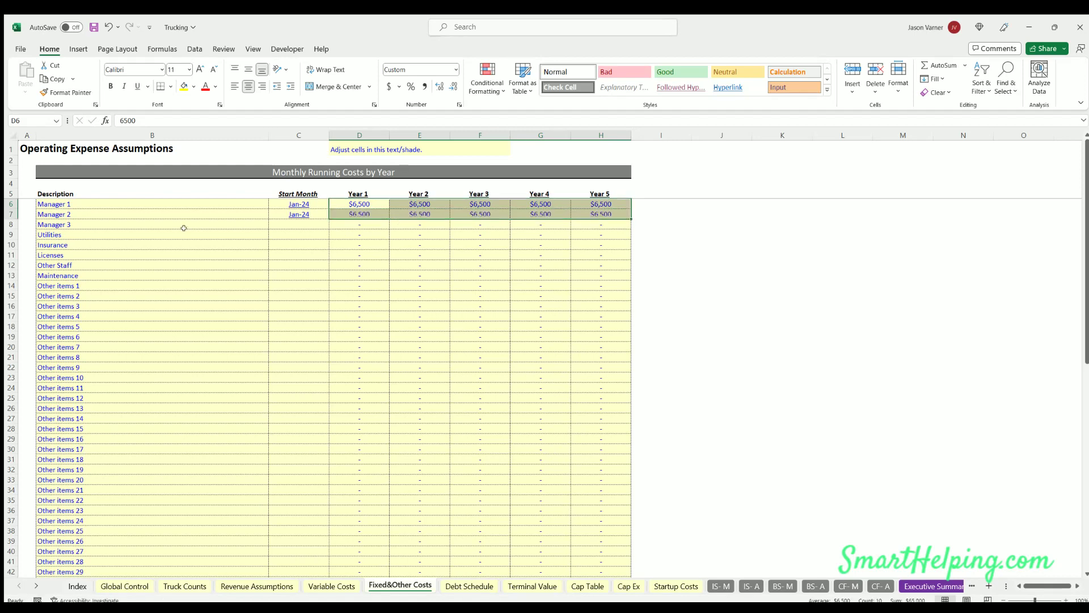
Set the start month of both Utilities and Insurance to Jan-24
left_click(282, 222)
left_click(286, 234)
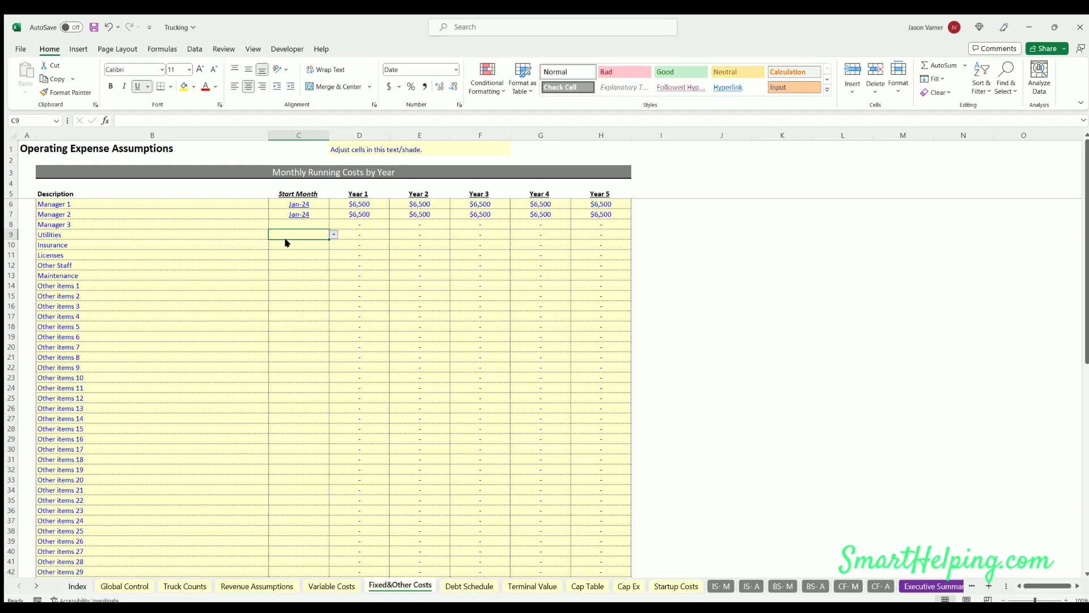
type("Jan-24")
left_click(197, 233)
left_click(312, 243)
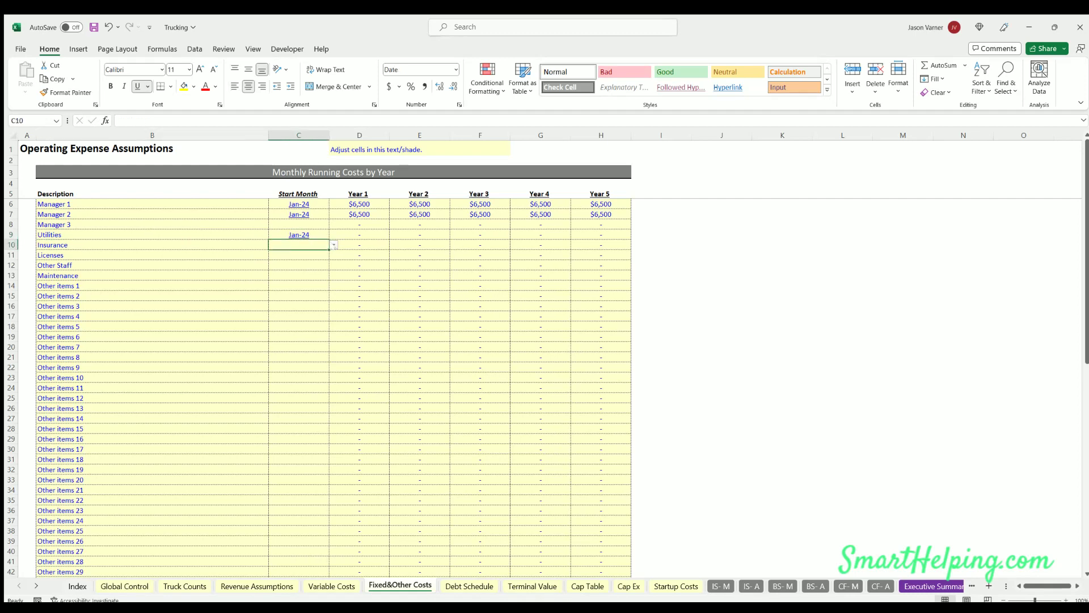
type("Jan-24")
Set monthly Utilities to $500 and monthly Insurance to $250 for Years 1 to 5
left_click(356, 238)
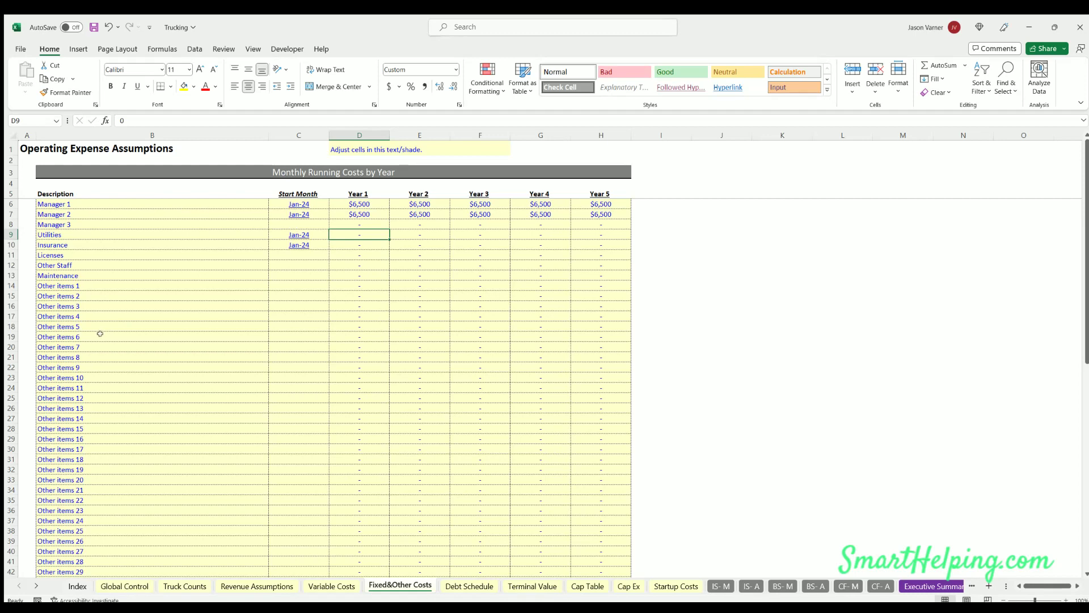
type("500")
key("Return")
type("250")
key("Return")
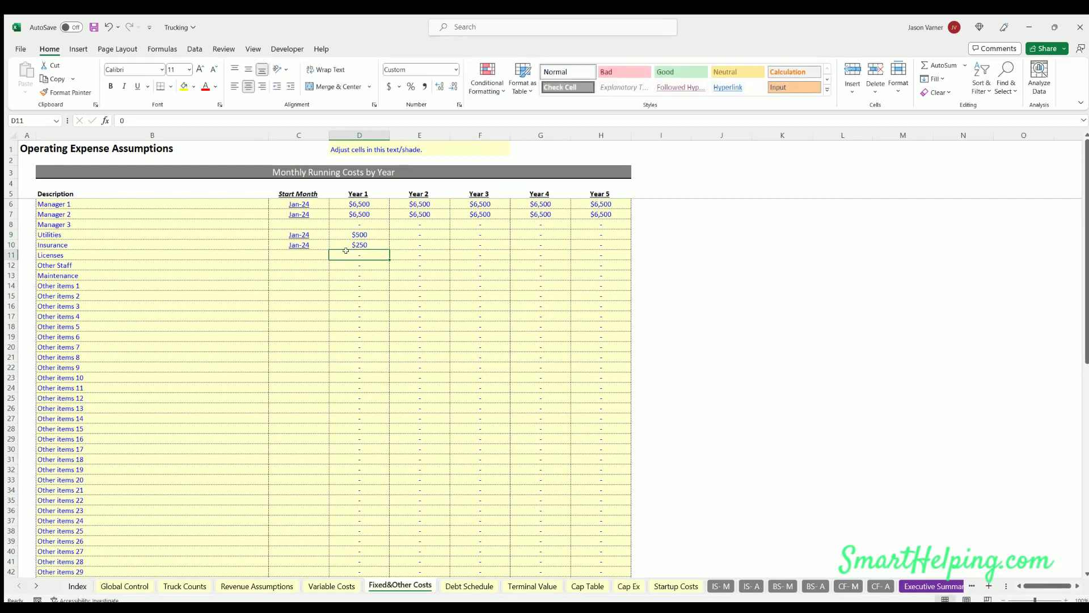
left_click_drag(360, 232, 602, 248)
Examine the Start Month column and the Insurance cost in each year of the monthly running costs table
left_click(321, 250)
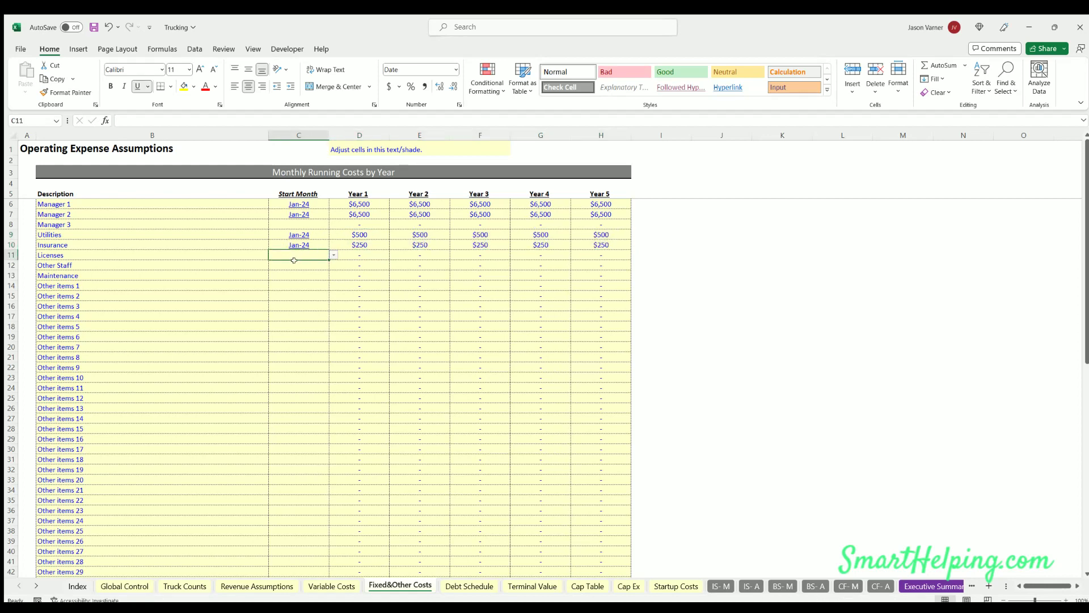
key("Down")
key("Down")
key("Down")
key("Down")
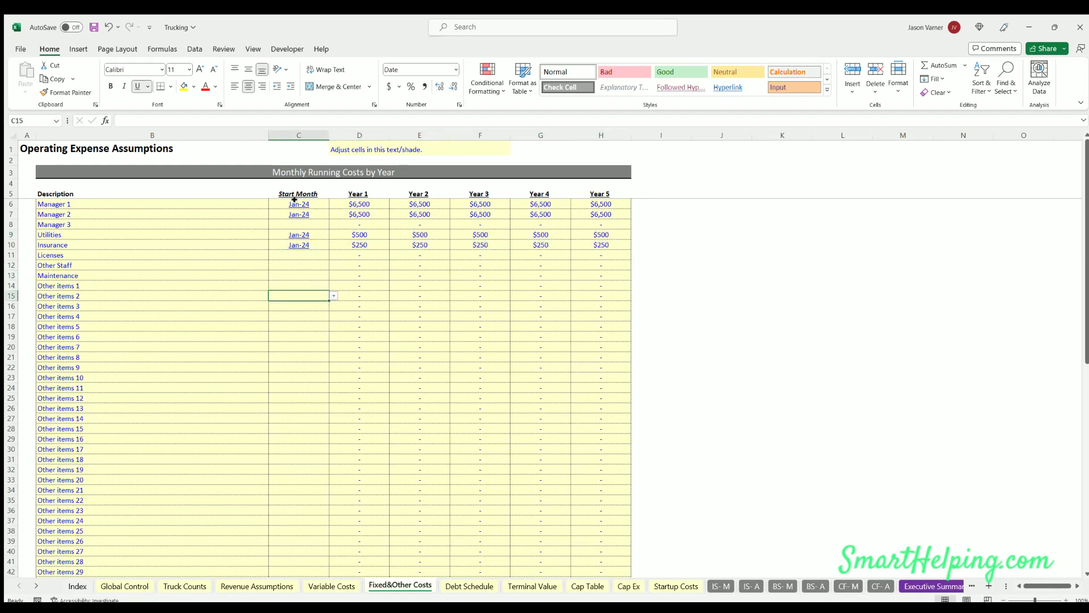
left_click_drag(295, 199, 298, 347)
left_click(374, 244)
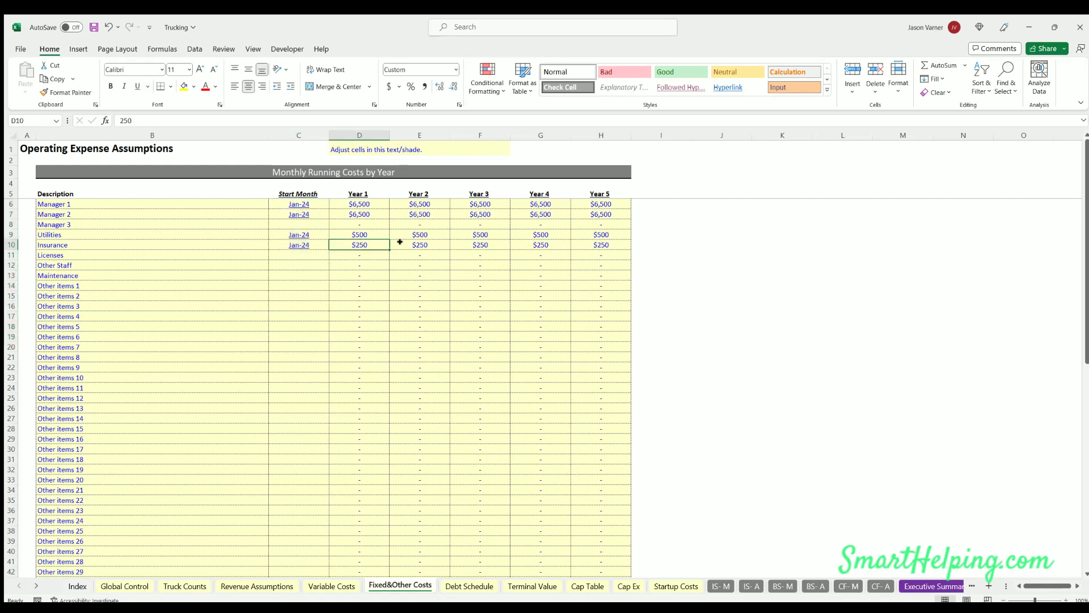
left_click(400, 242)
left_click(491, 244)
left_click(526, 243)
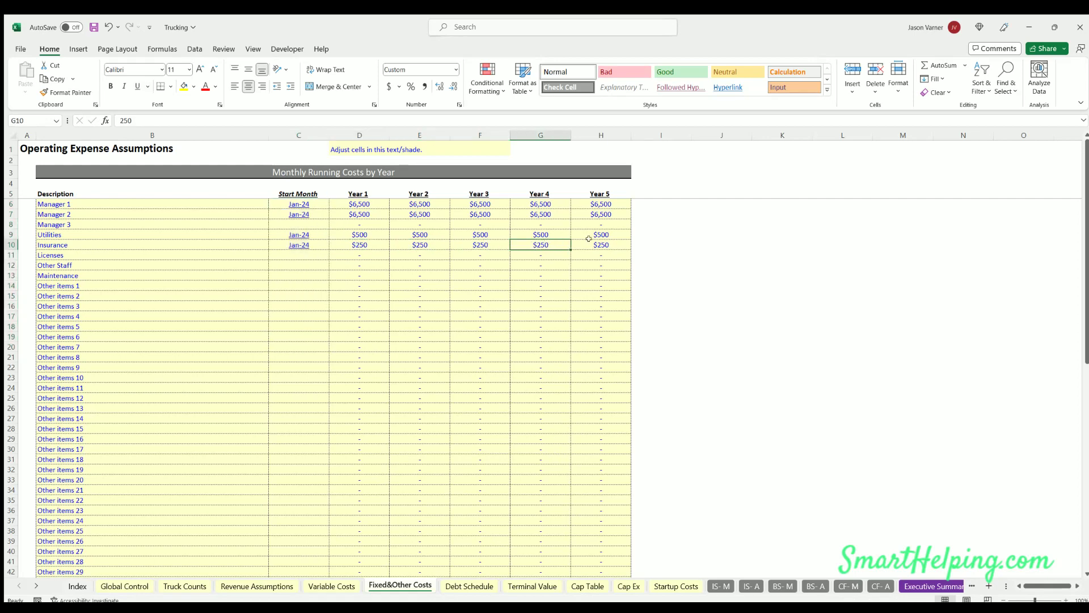
left_click(573, 243)
left_click(363, 244)
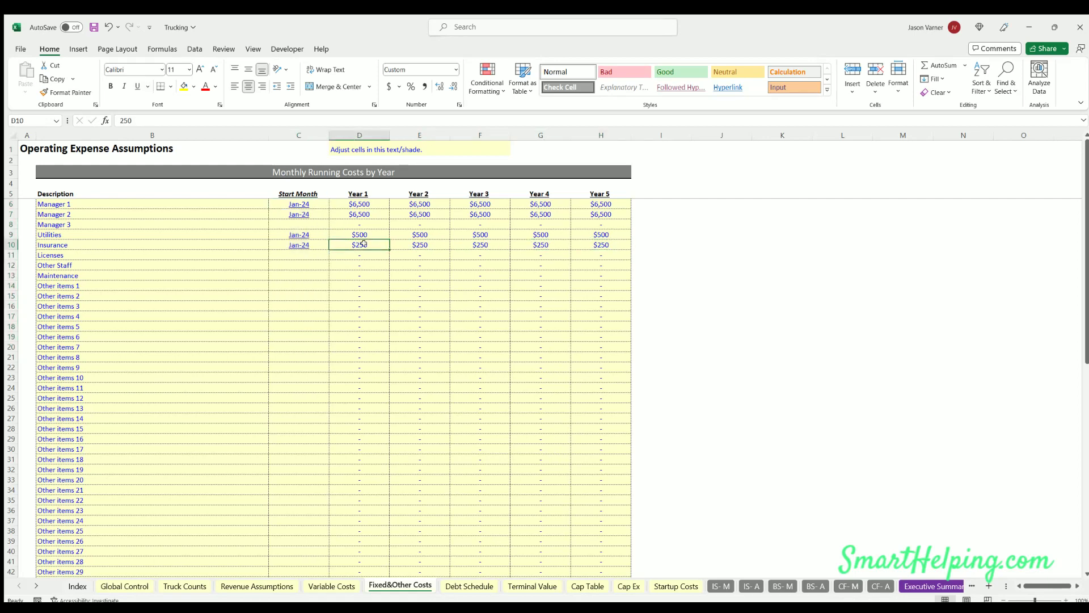
left_click(414, 245)
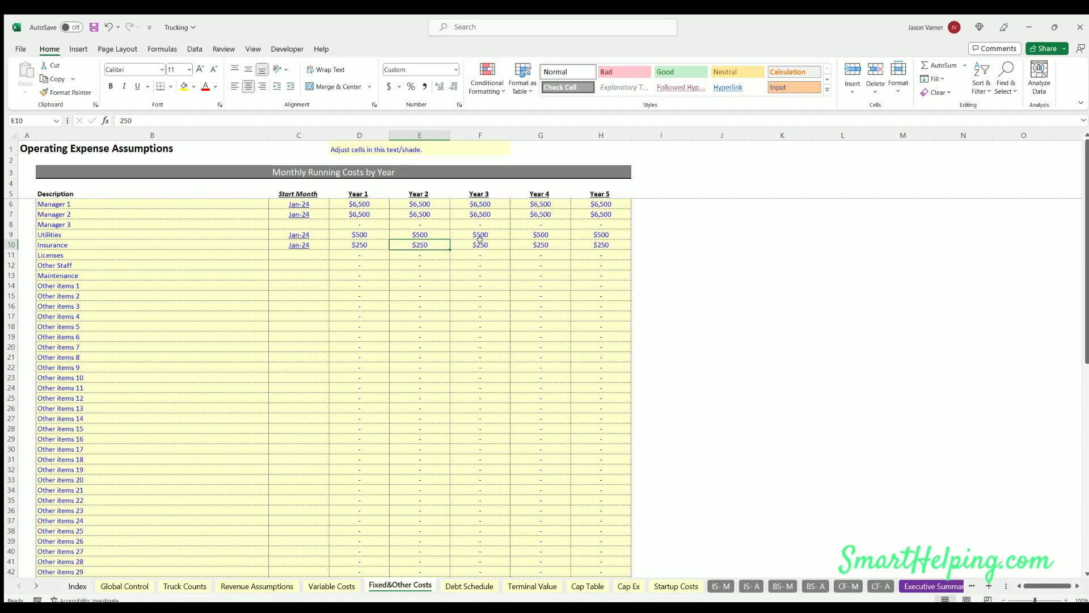
left_click(466, 241)
Set the Average Monthly Lease Cost per Truck under Leasing Costs to $3,500 for Years 1 to 5
scroll(385, 345, "down", 10)
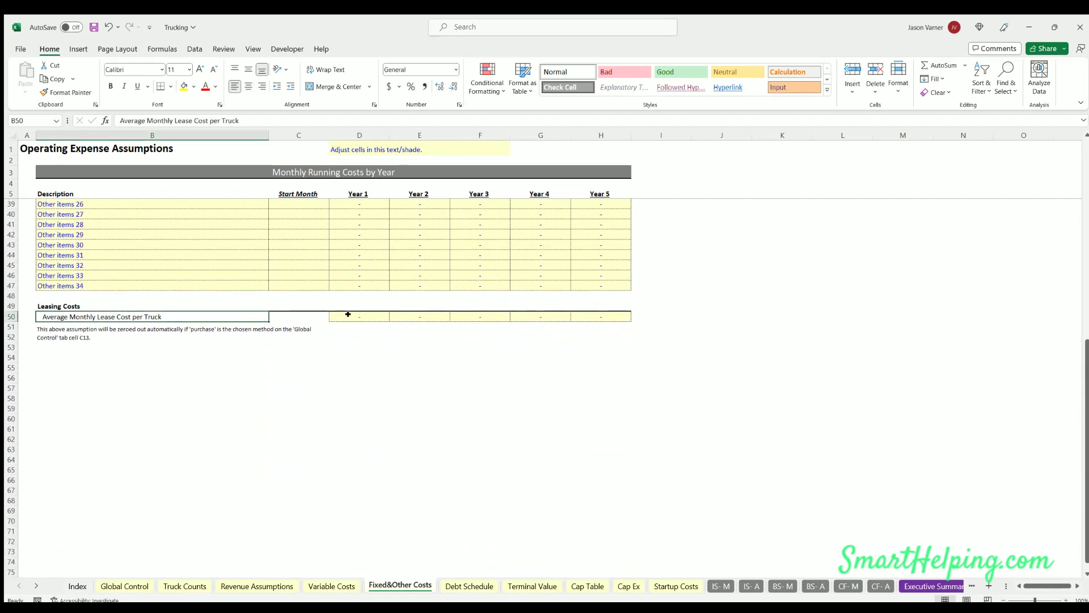
left_click(353, 317)
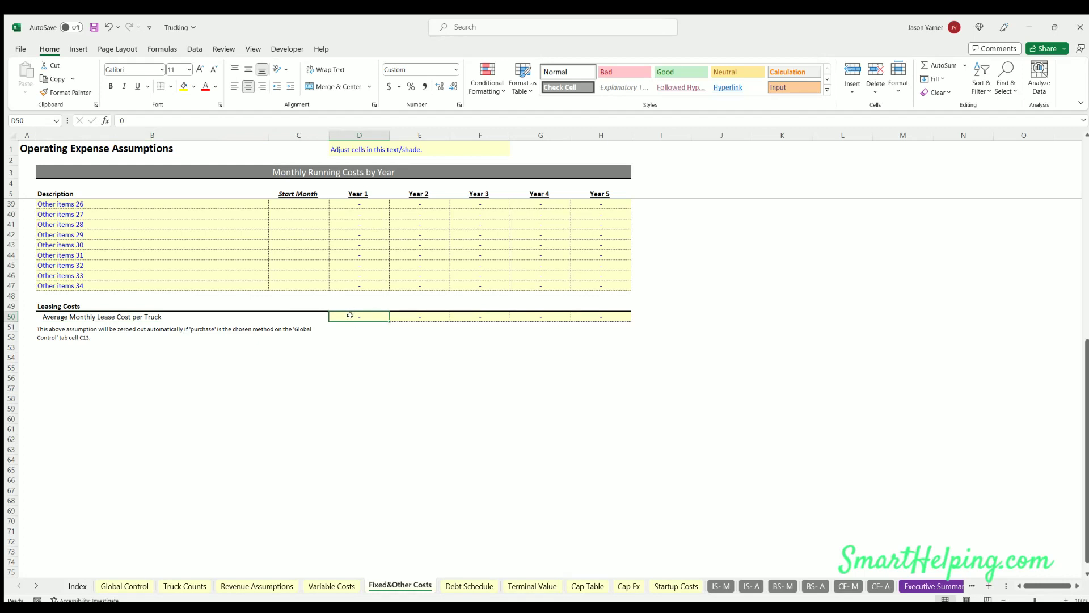
type("3500")
key("Return")
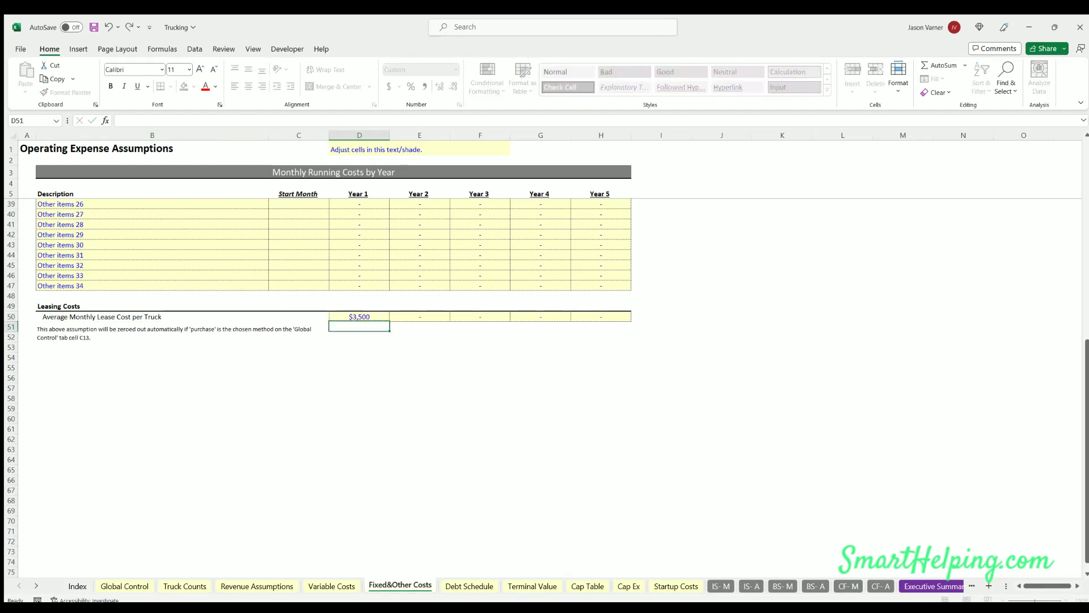
left_click(375, 315)
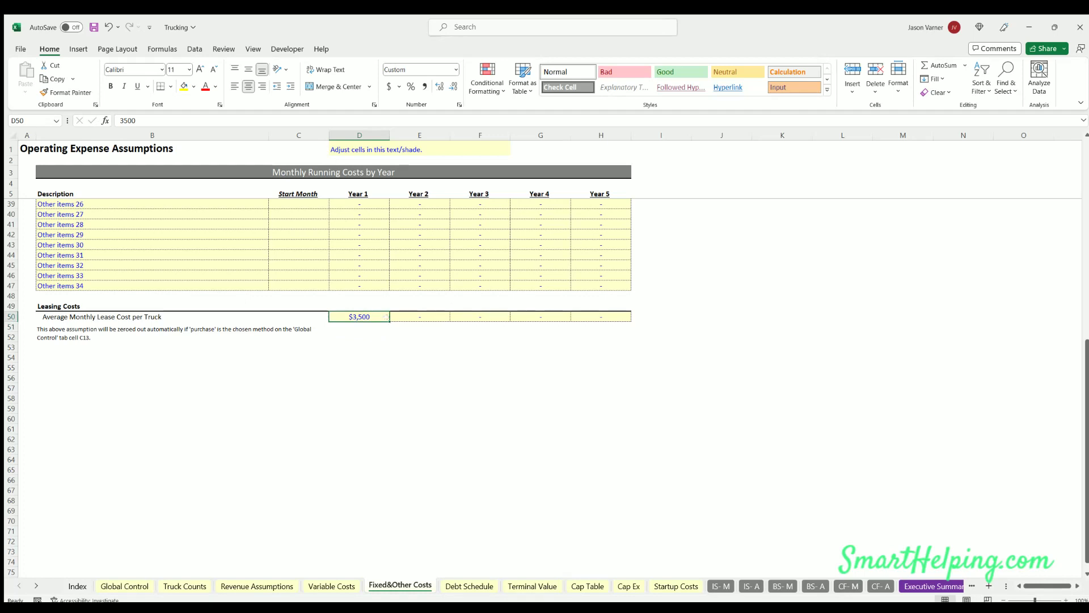
left_click_drag(389, 321, 610, 318)
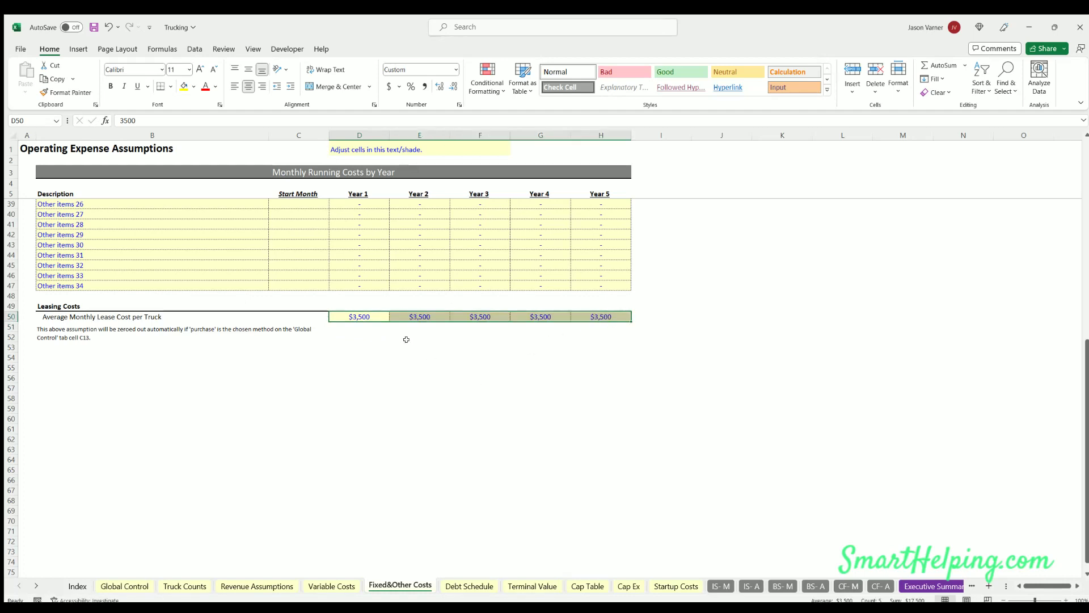
left_click(353, 315)
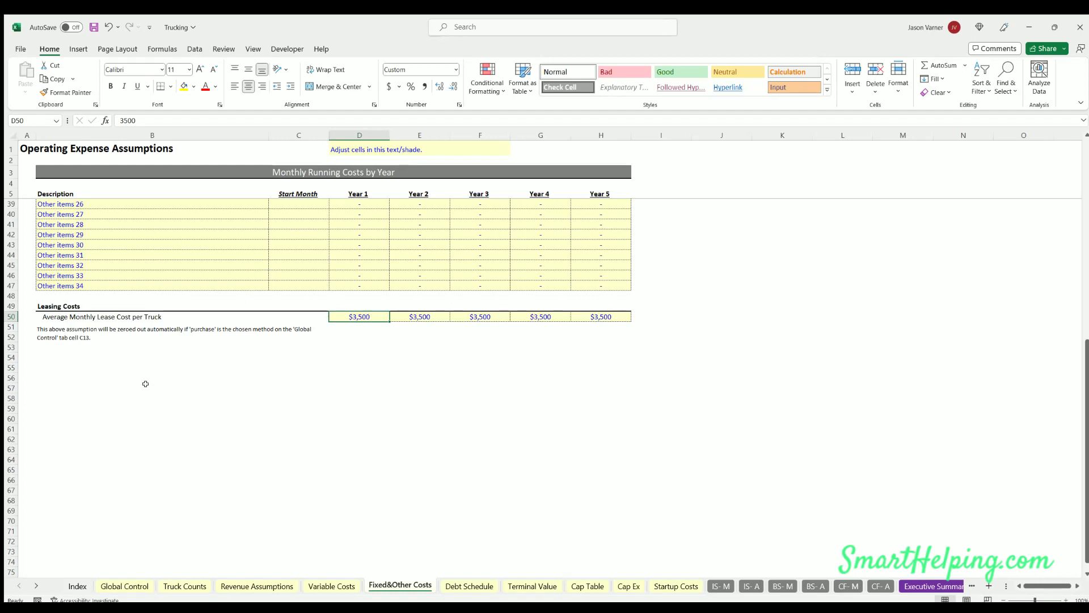
Set the Average Monthly Lease Cost per Truck to $2,000 for Years 1 to 5
type("200")
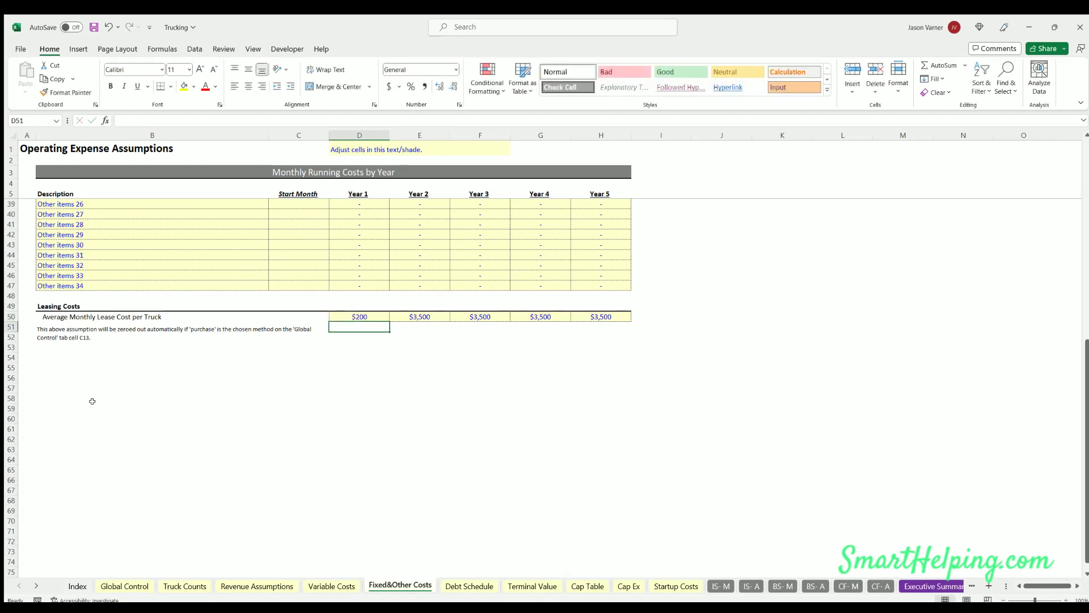
key("ctrl+Return")
type("2000")
key("Return")
left_click(381, 315)
key("shift+Right")
key("shift+Right")
key("shift+Right")
key("shift+Right")
key("ctrl+r")
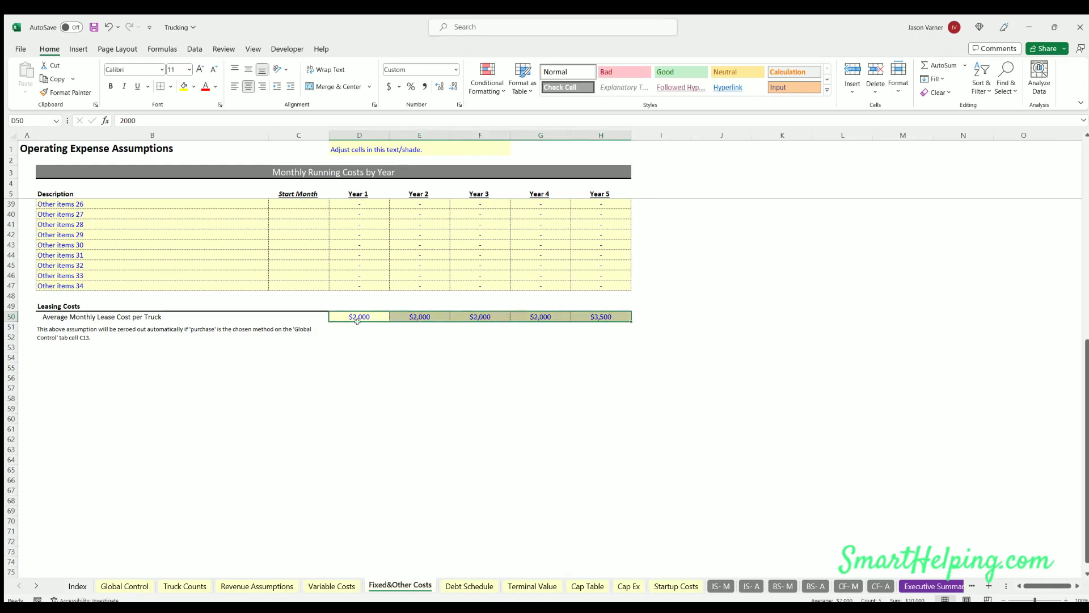
Examine how the lease cost row relates to Total Trucks Used on Truck Counts and the Purchase or Lease Trucks? choice on Global Control
left_click(183, 585)
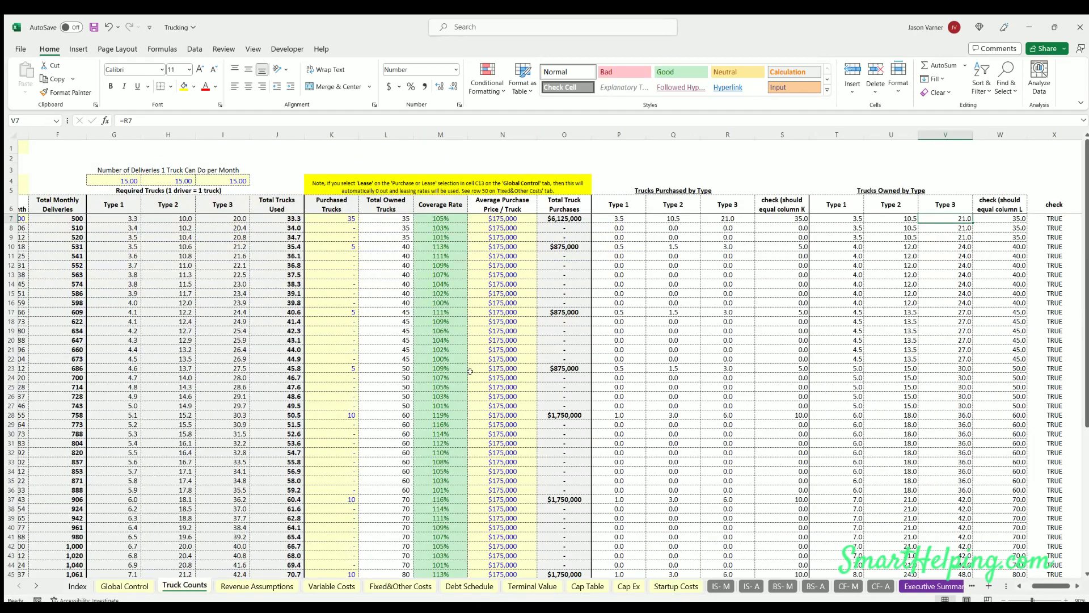
left_click_drag(278, 218, 260, 424)
left_click(277, 274)
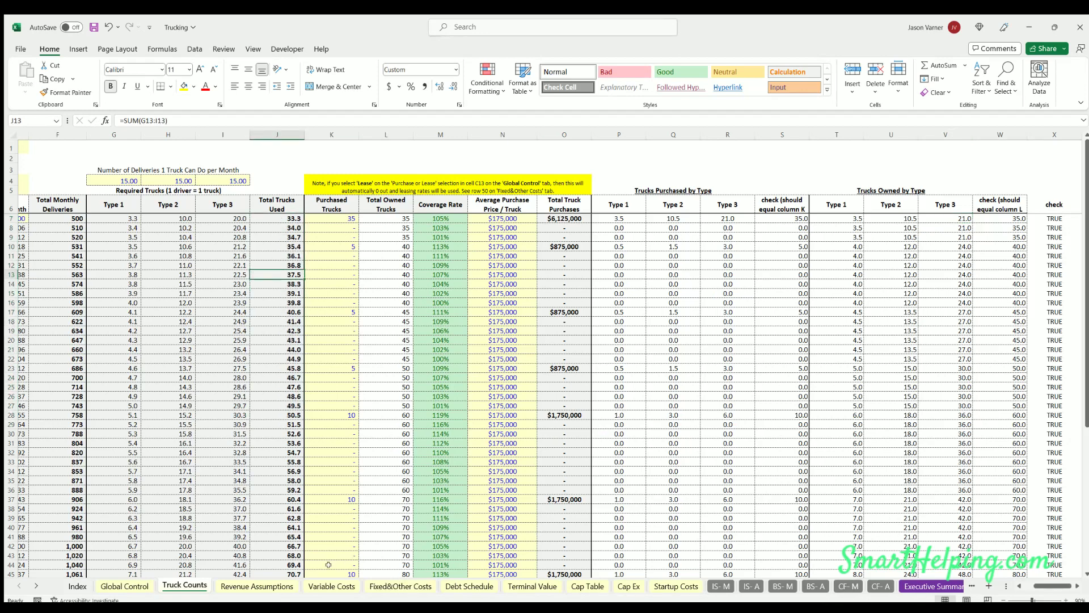
left_click(256, 585)
left_click(332, 586)
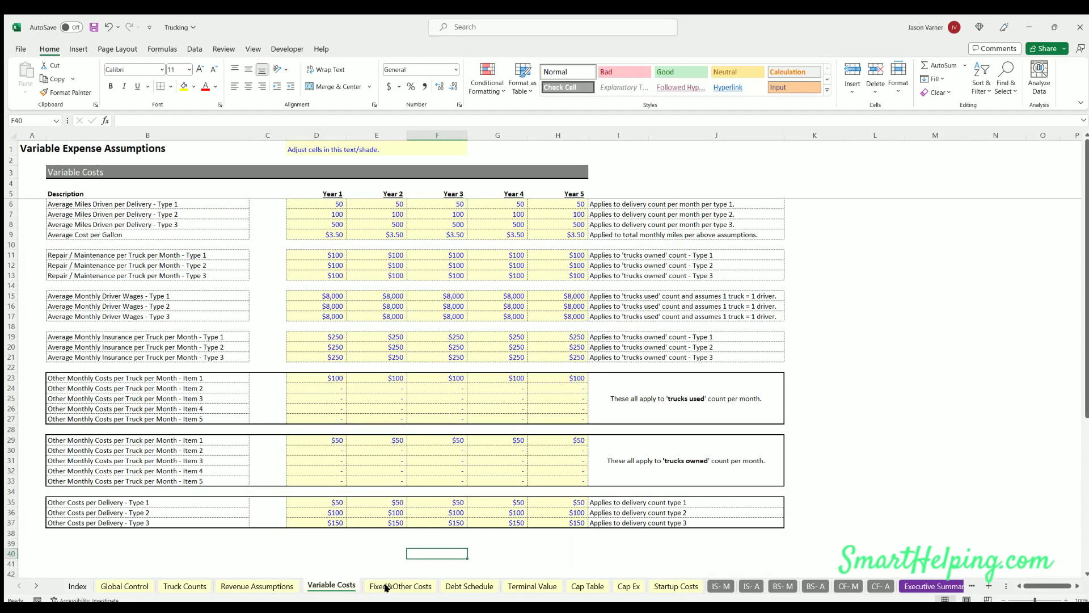
left_click(385, 586)
left_click(414, 366)
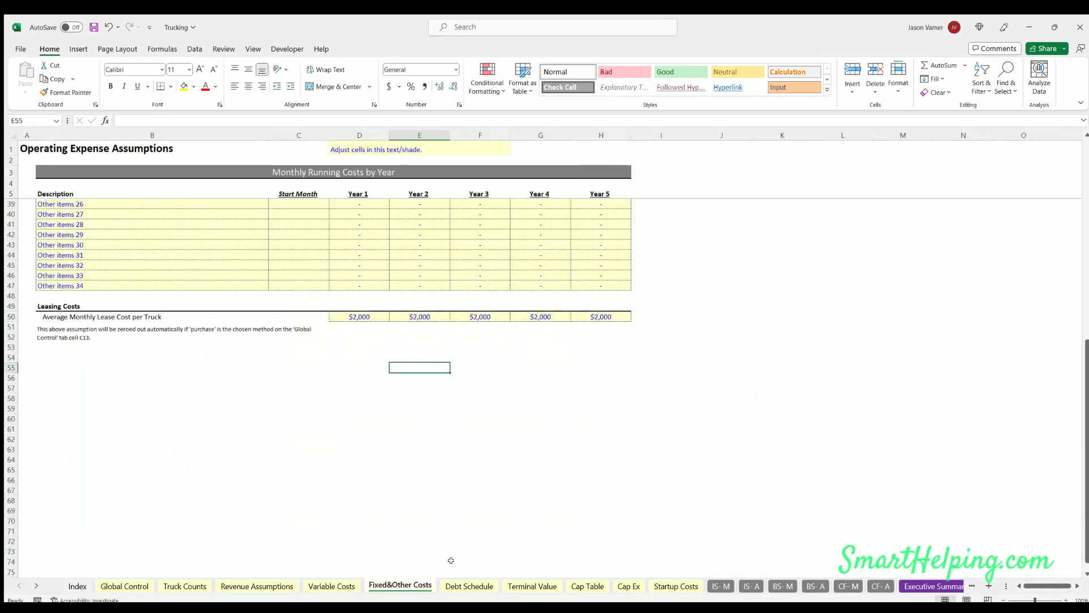
left_click_drag(363, 314, 602, 316)
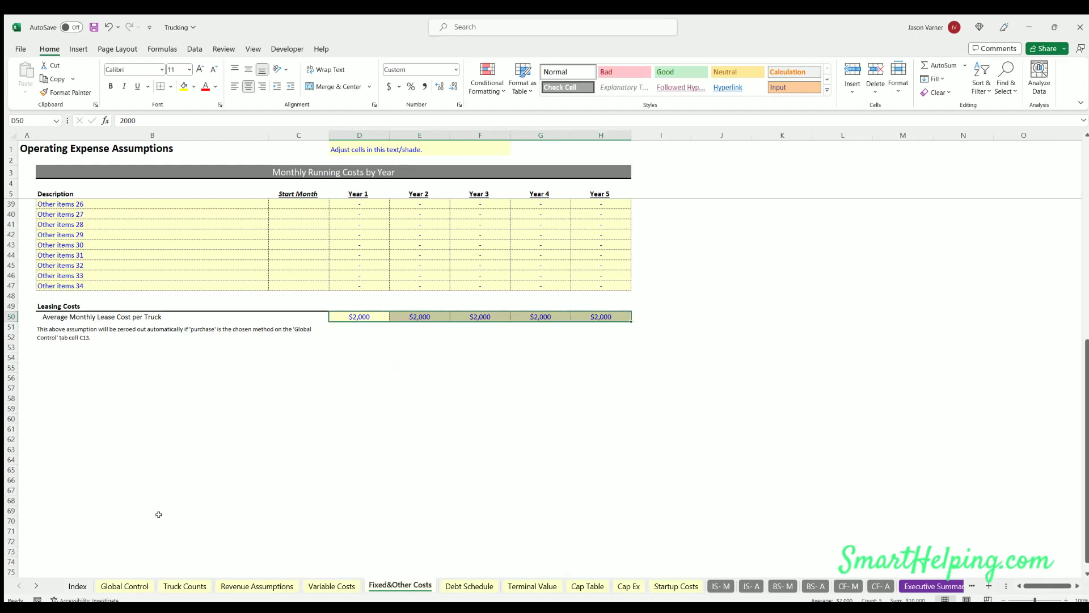
left_click(122, 586)
left_click(250, 271)
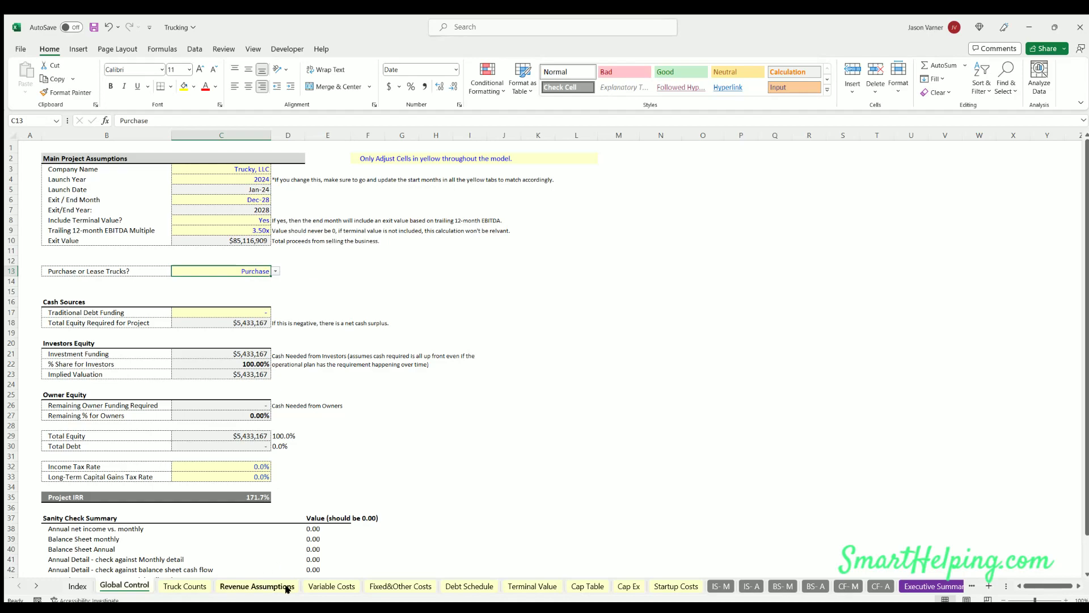
left_click(325, 586)
left_click(402, 586)
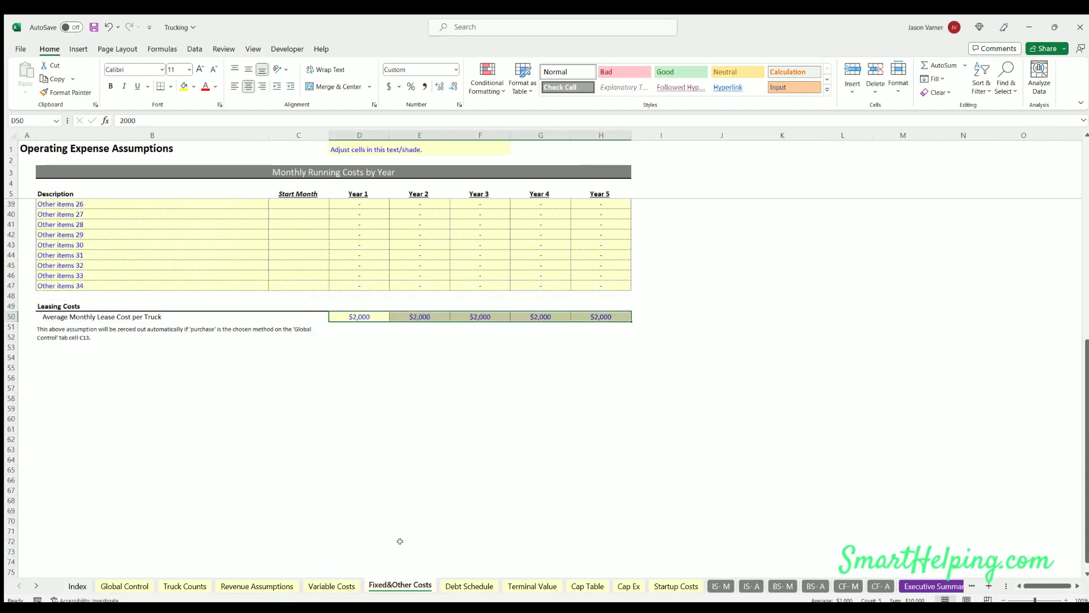
On the Debt Schedule sheet, set the Loan Term to 30 and the Starting Annual Interest Rate to 6%
left_click(469, 586)
key("Up")
key("Up")
key("Up")
key("Up")
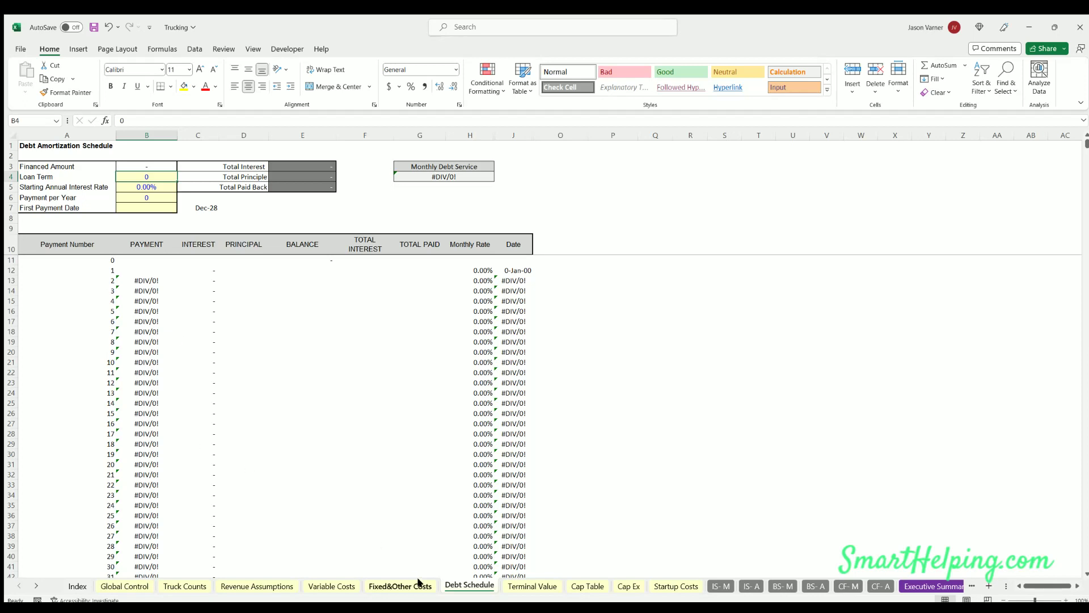
type("30")
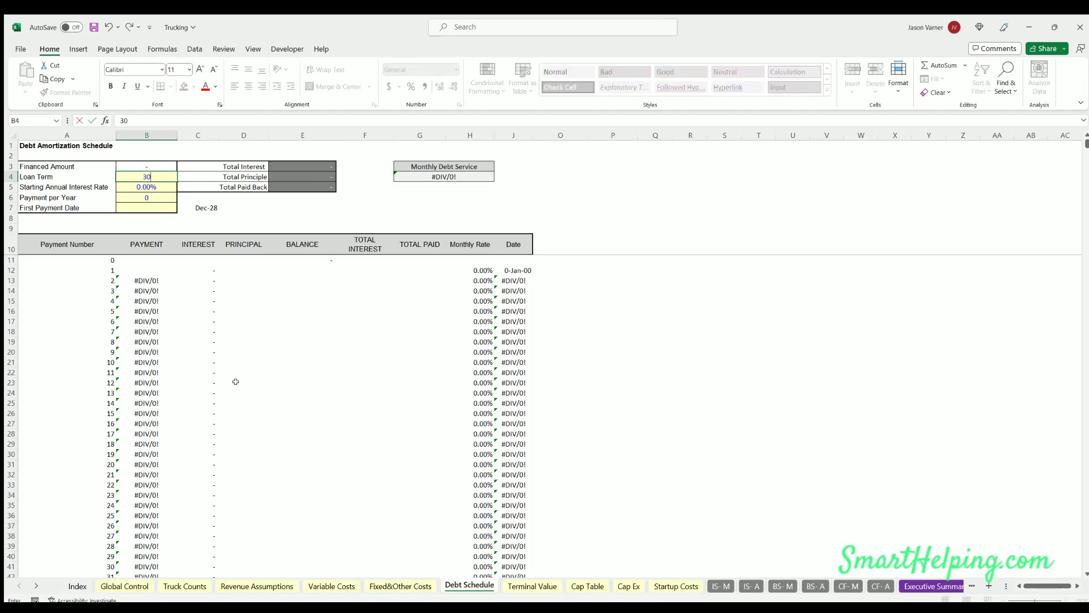
key("Return")
type("6")
key("Return")
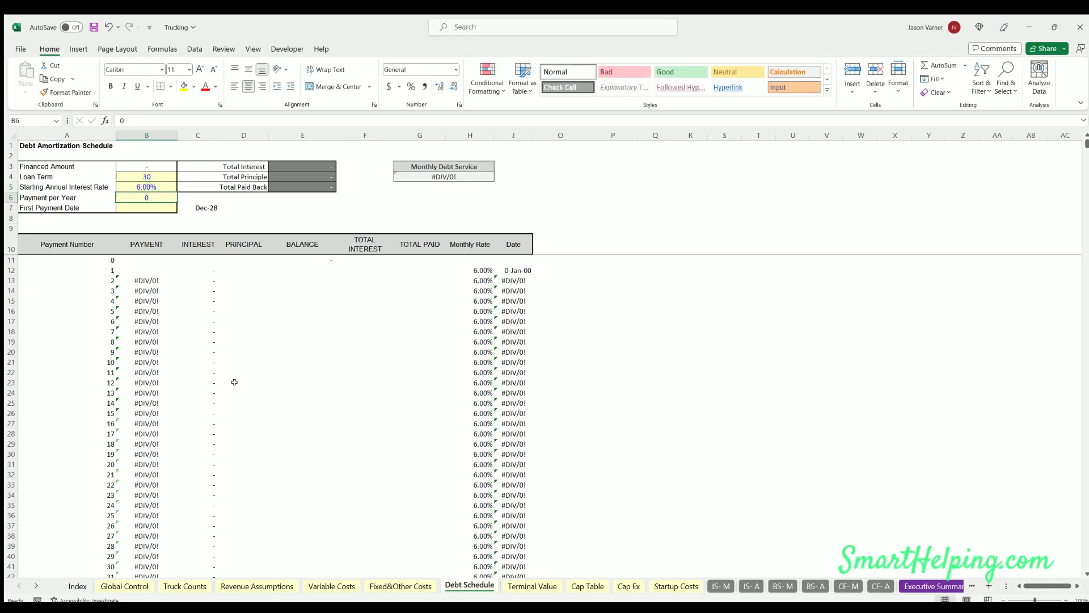
Set the debt schedule's Payment per Year to 12 and First Payment Date to 1/1/2024
type("12")
key("Return")
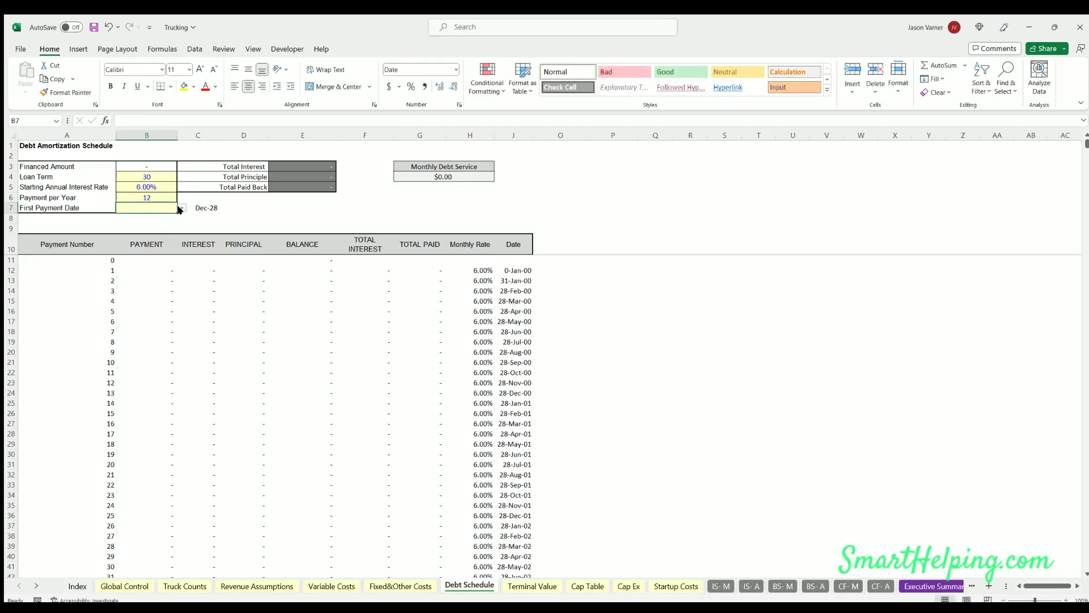
type("1/1/2024")
key("ctrl+Return")
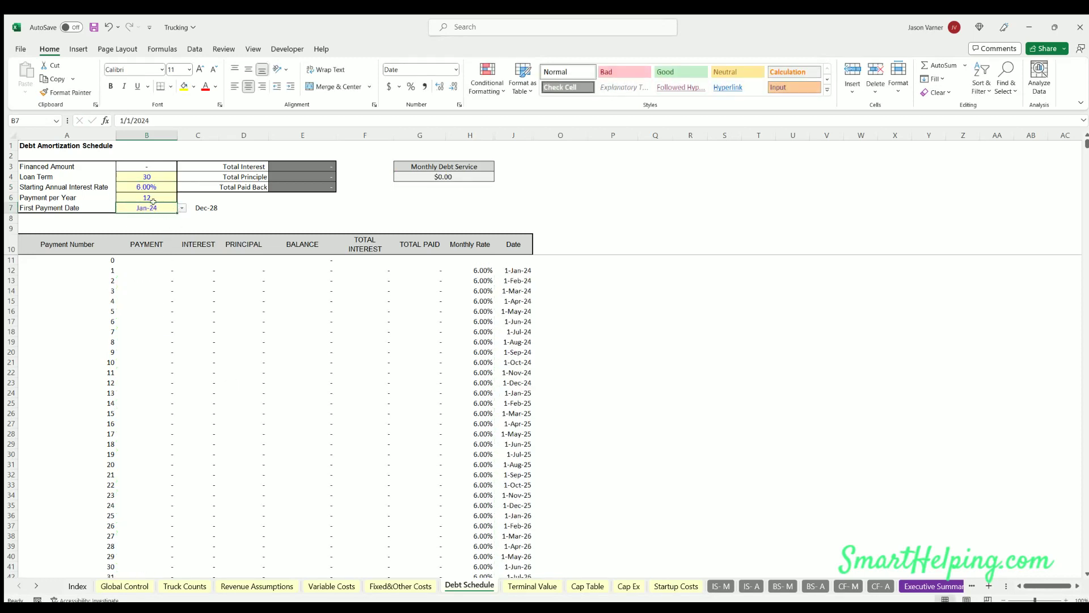
Examine the Terminal Value sheet's valuation formulas, from trailing EBITDA and its multiple to the extraordinary income share and remaining CapEx amount
left_click(534, 585)
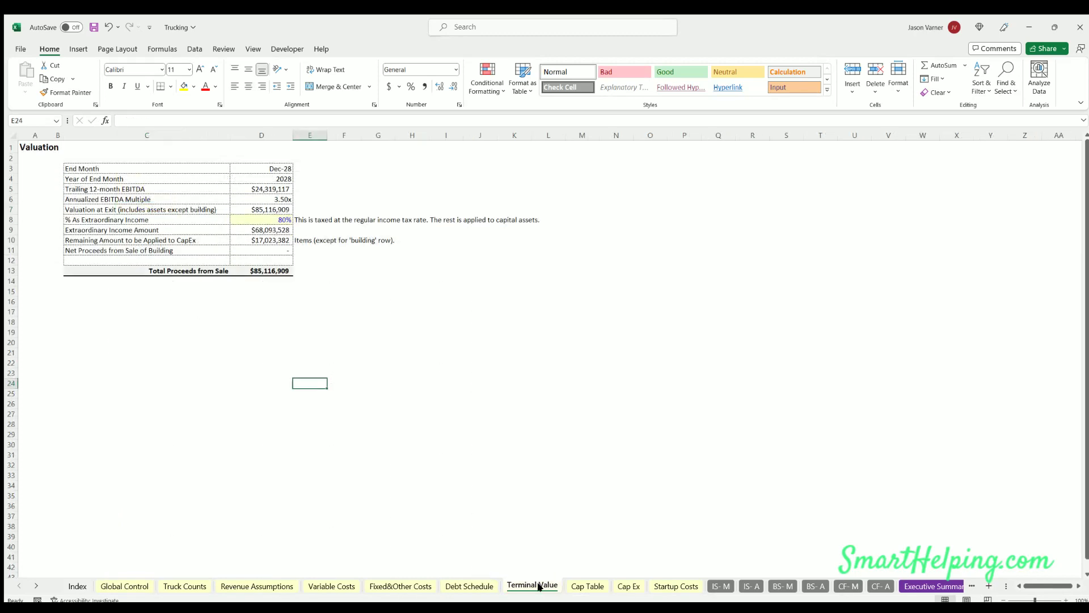
left_click(278, 219)
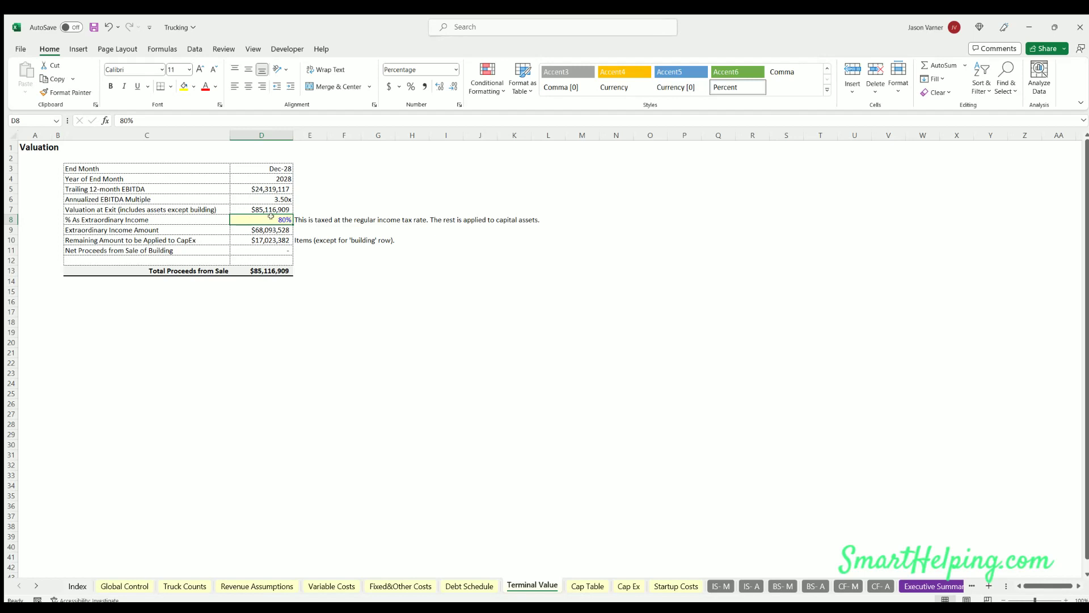
left_click_drag(189, 236, 258, 240)
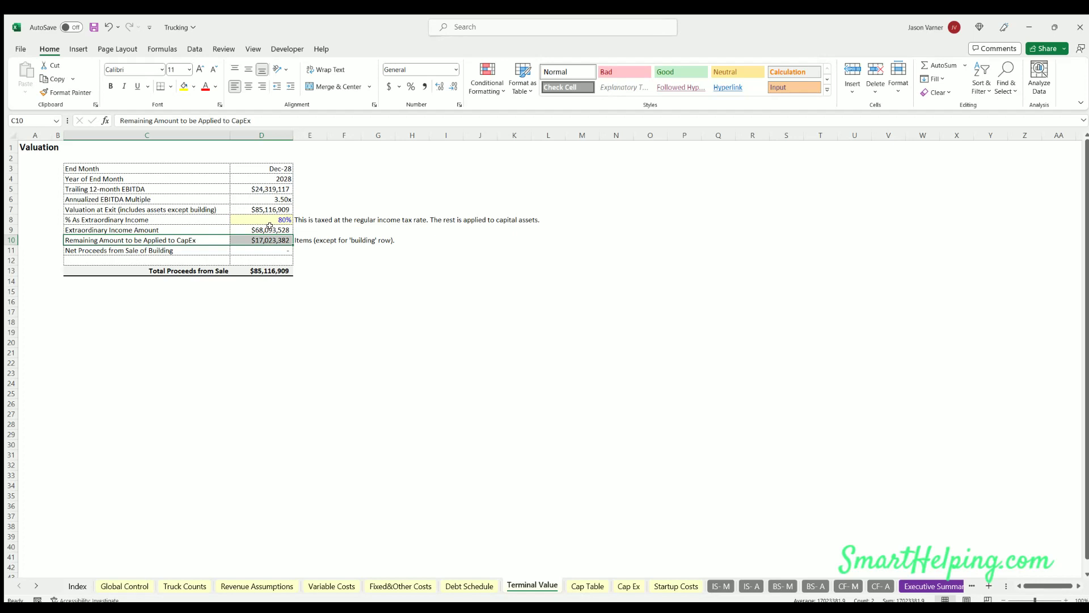
left_click(270, 186)
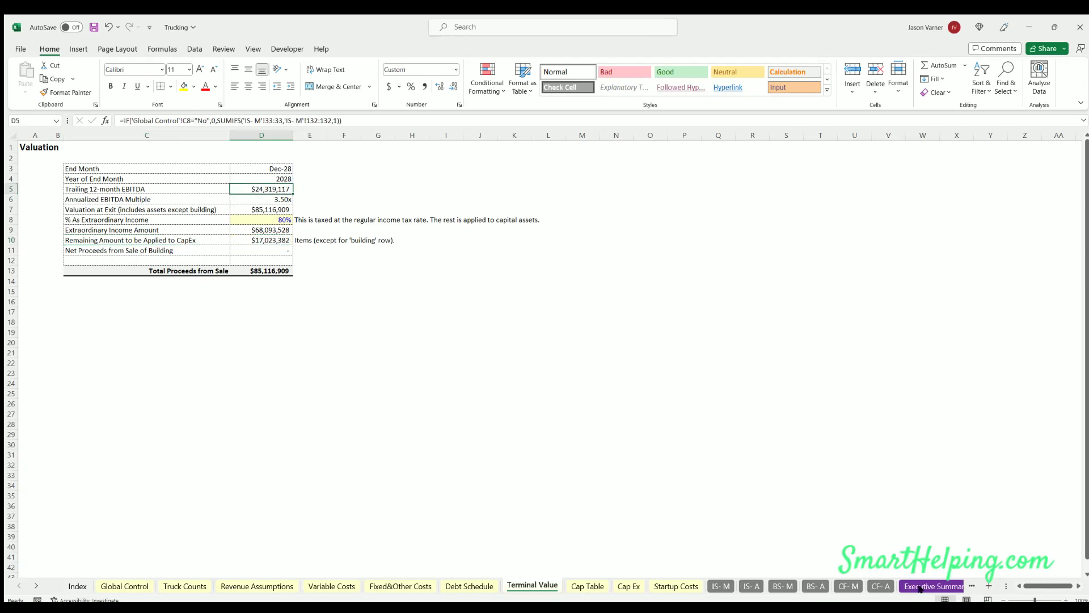
left_click(262, 197)
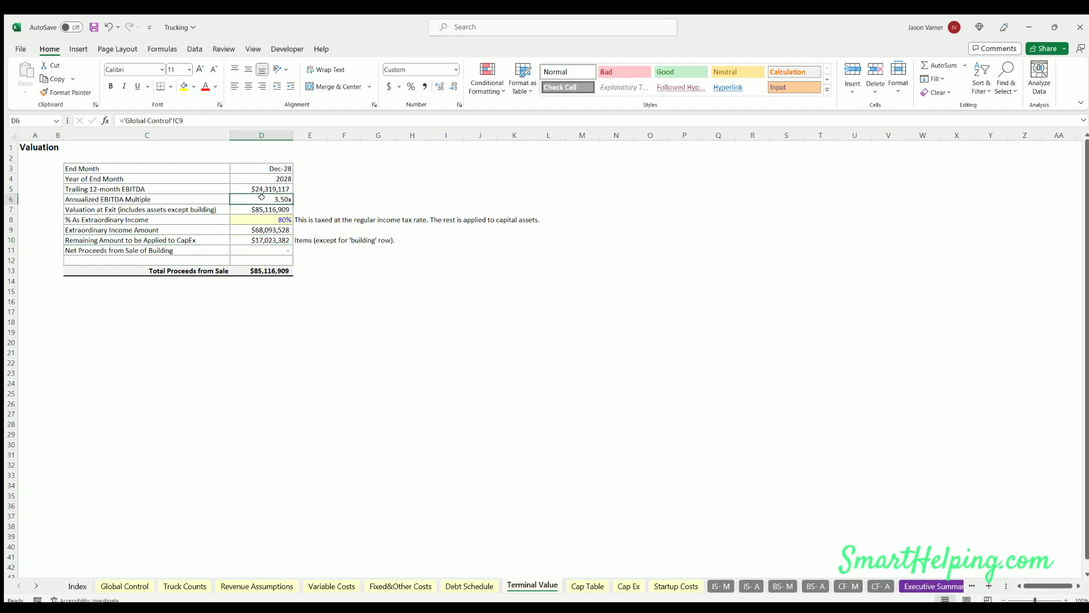
left_click(254, 205)
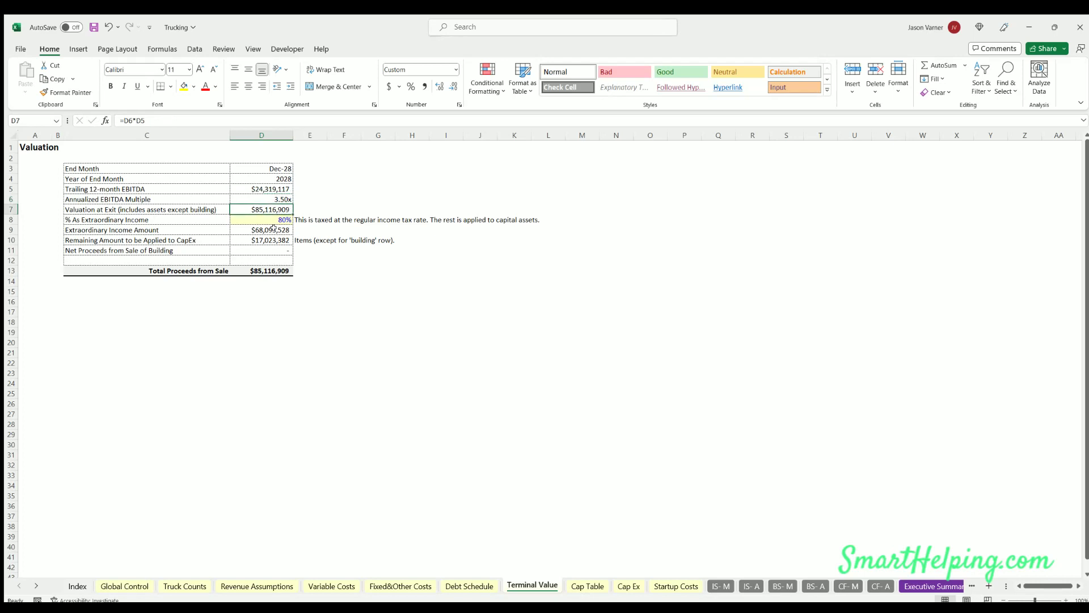
left_click(270, 217)
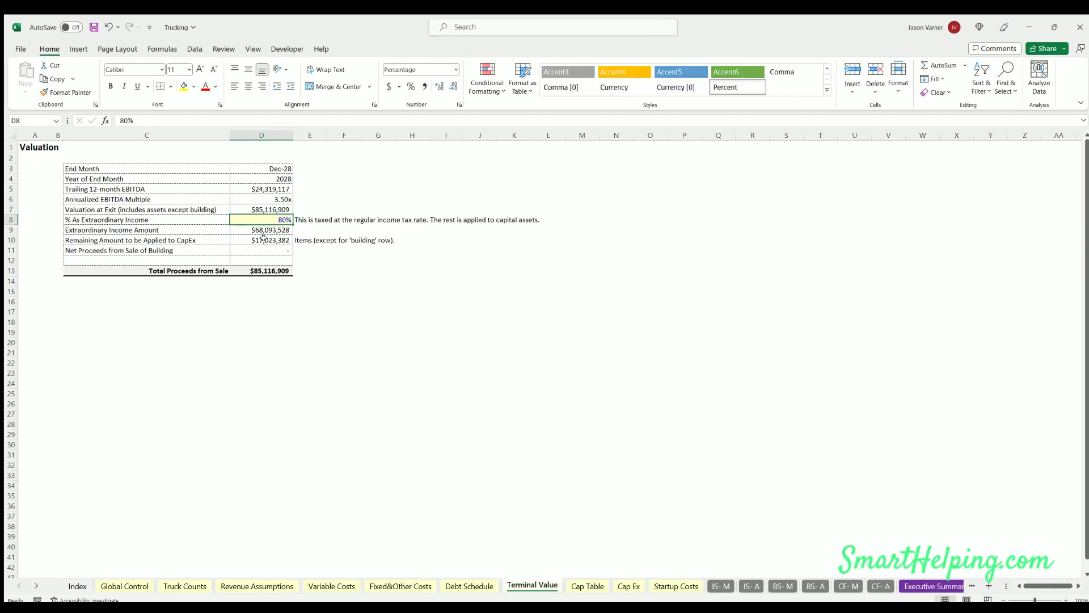
left_click(263, 238)
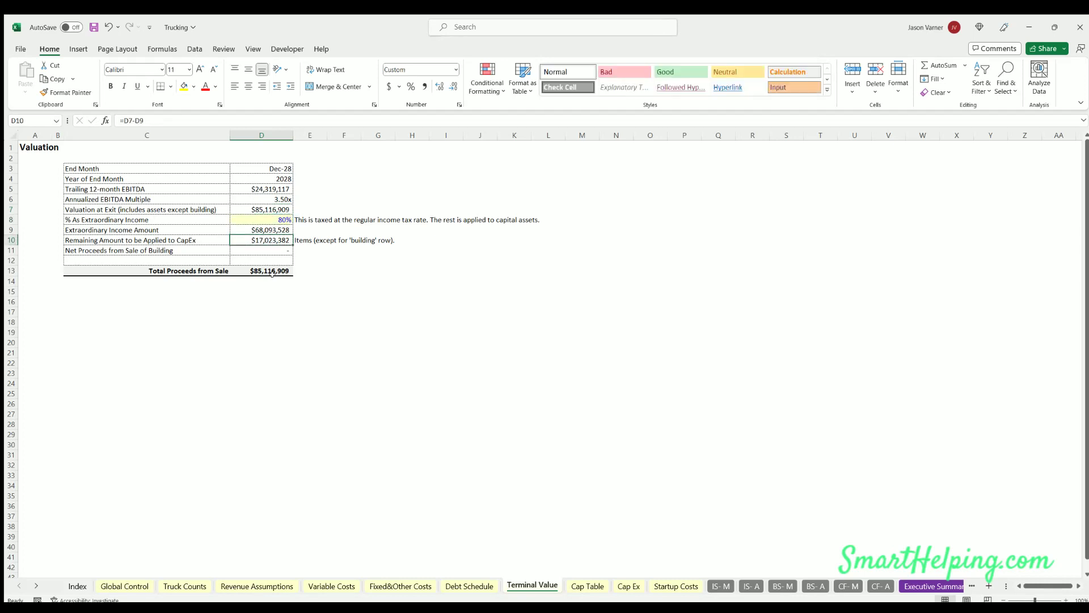
left_click(266, 226)
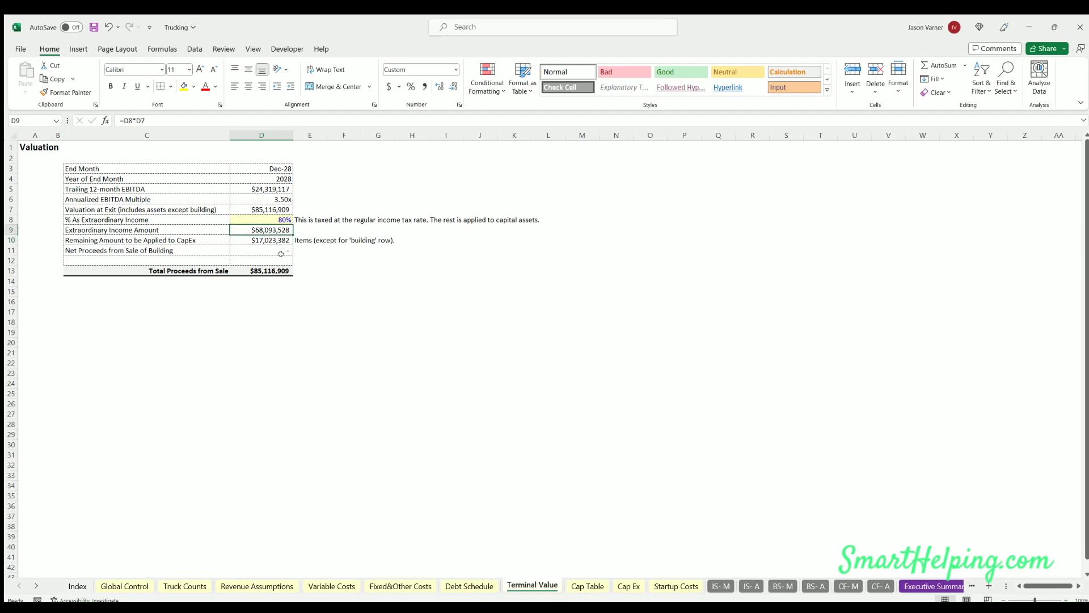
left_click(266, 238)
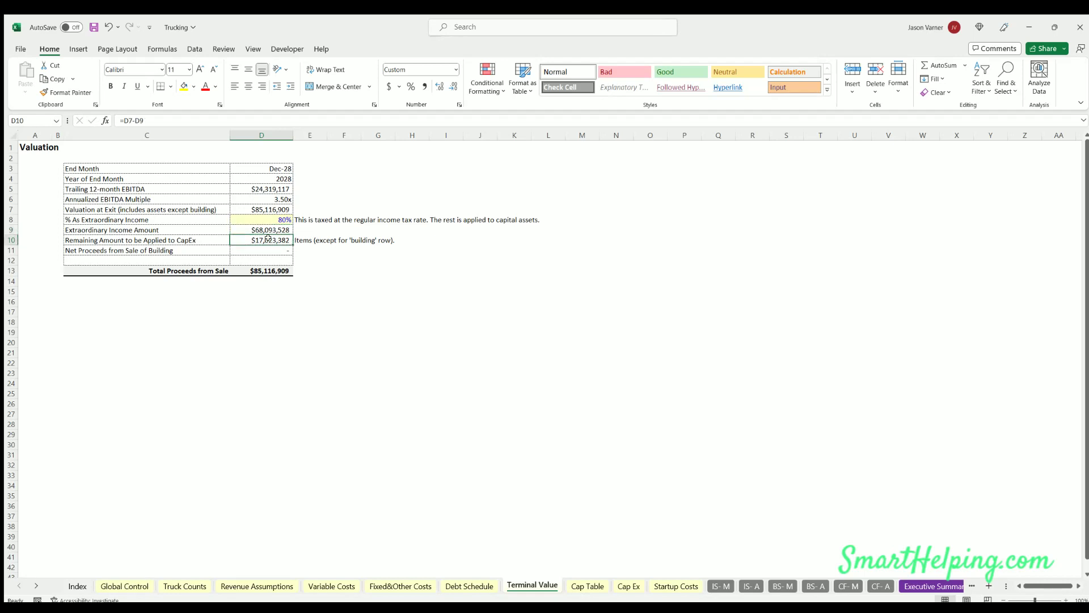
left_click(265, 233)
left_click(264, 236)
Review the tax rate inputs on Global Control and the Dec-28 Income Taxes / Cap. Gains Taxes formula on the monthly income statement
left_click(122, 586)
left_click(245, 466)
left_click(238, 476)
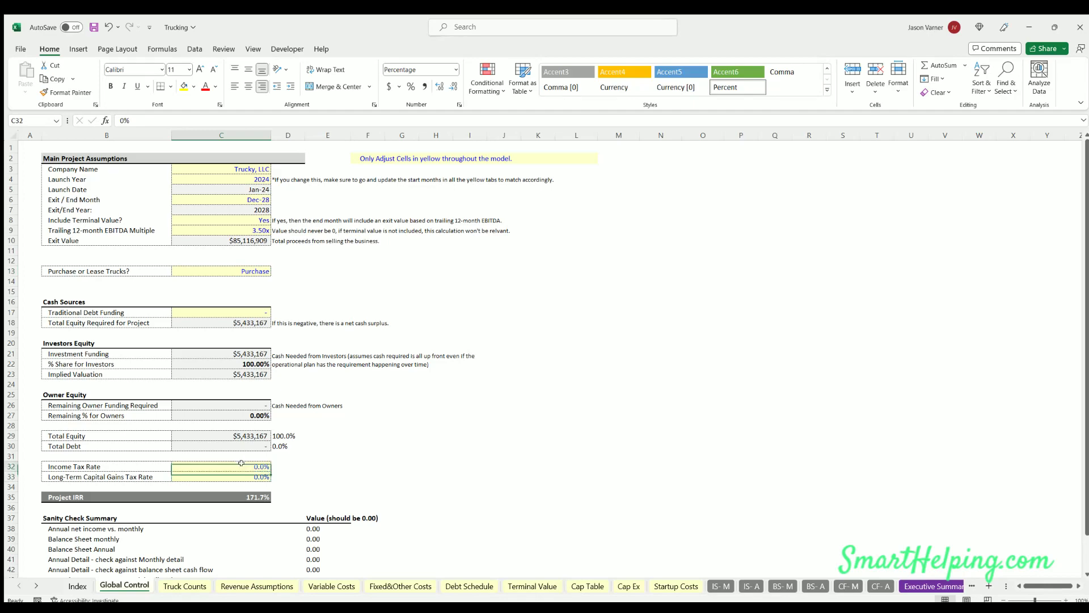
left_click(721, 585)
left_click_drag(1026, 585, 1065, 585)
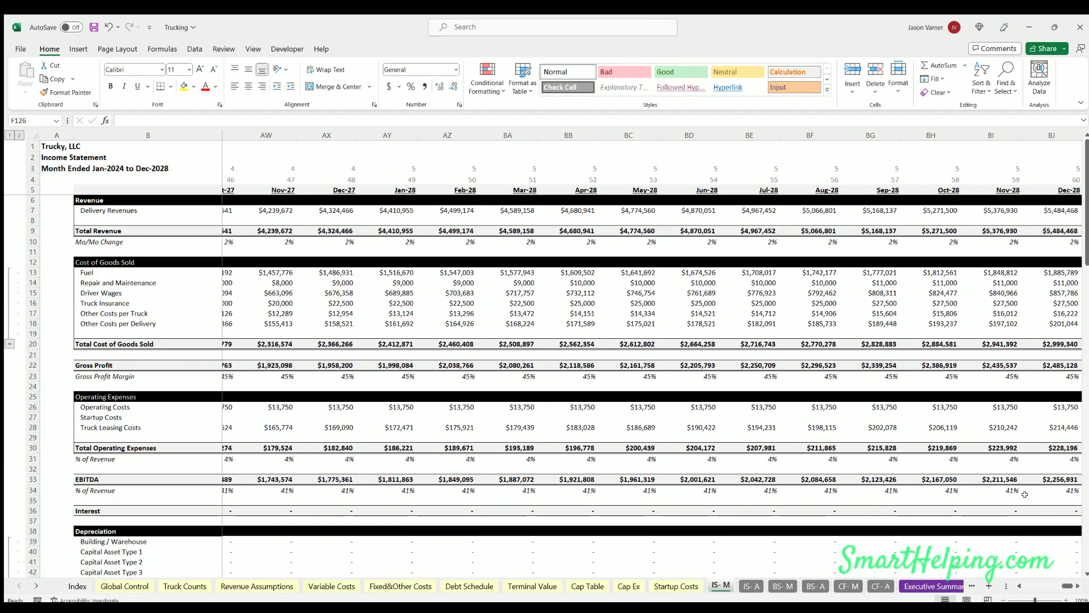
scroll(1024, 494, "down", 18)
scroll(1024, 493, "down", 15)
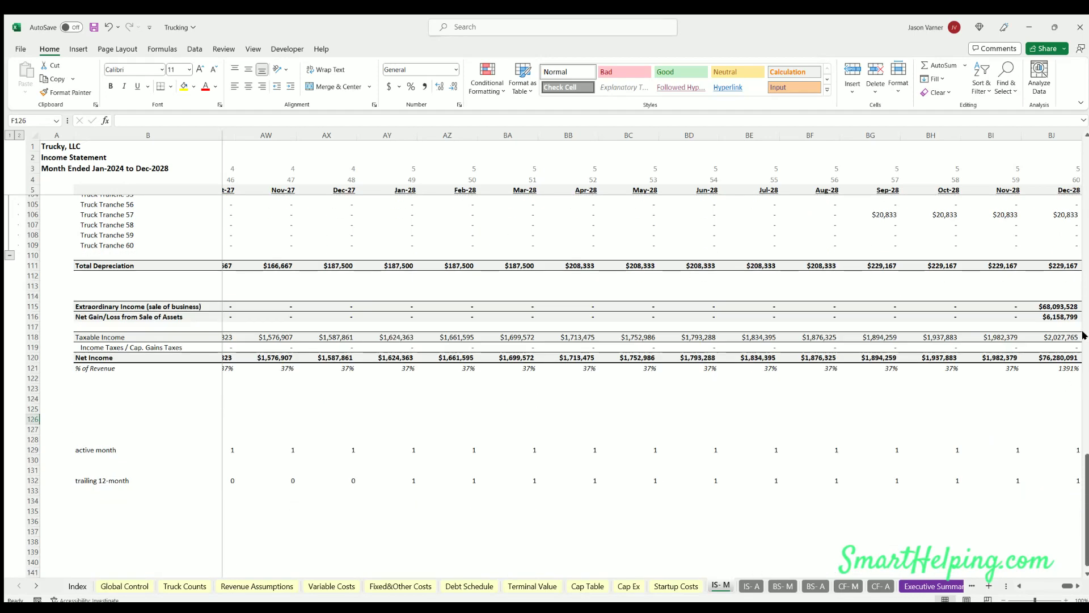
left_click(1047, 344)
key("Left")
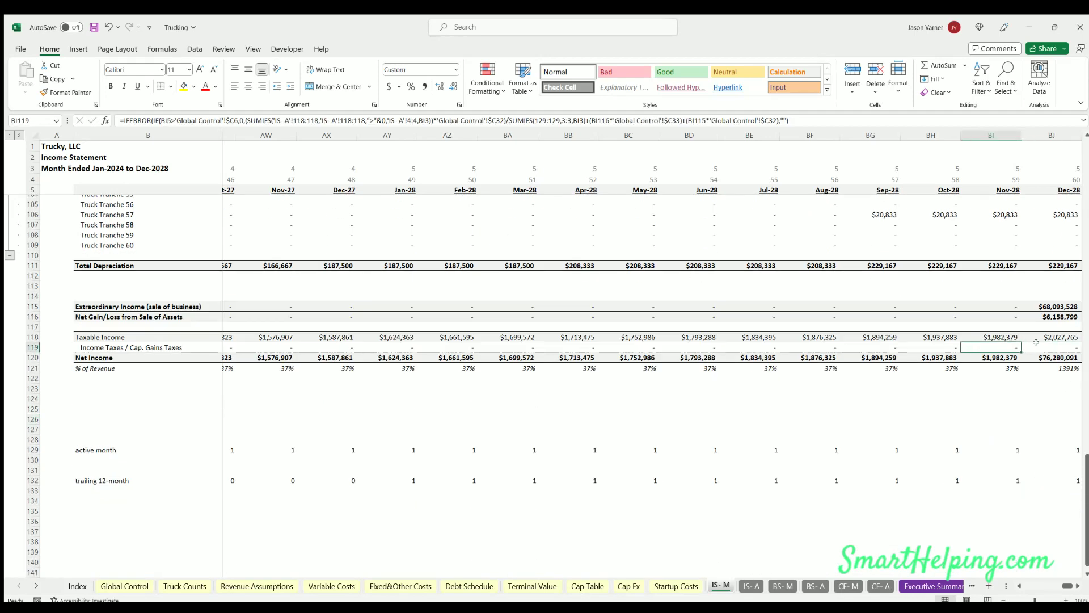
key("Right")
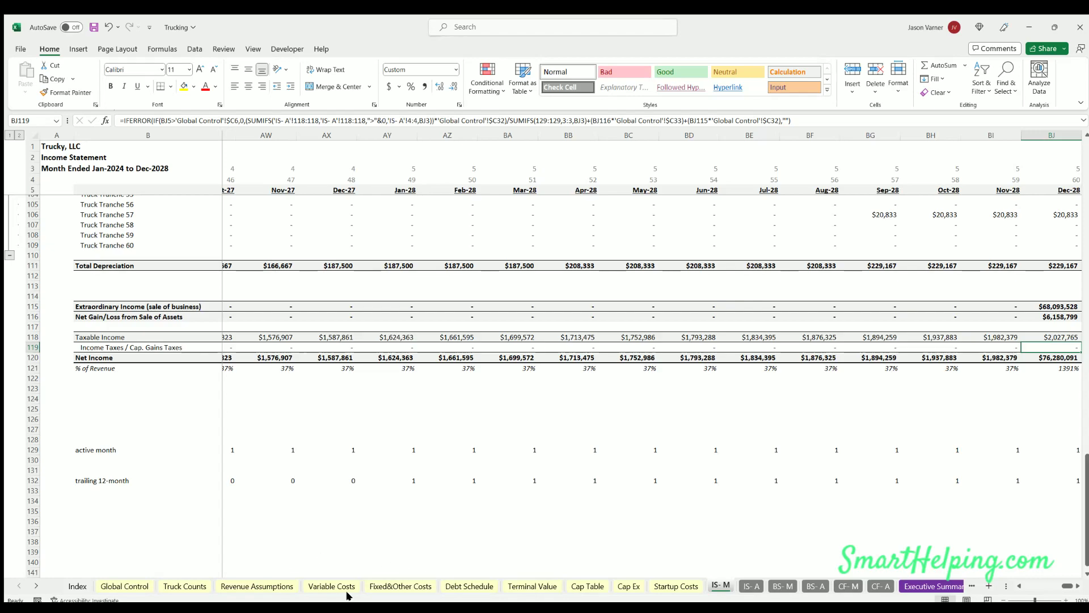
left_click(629, 585)
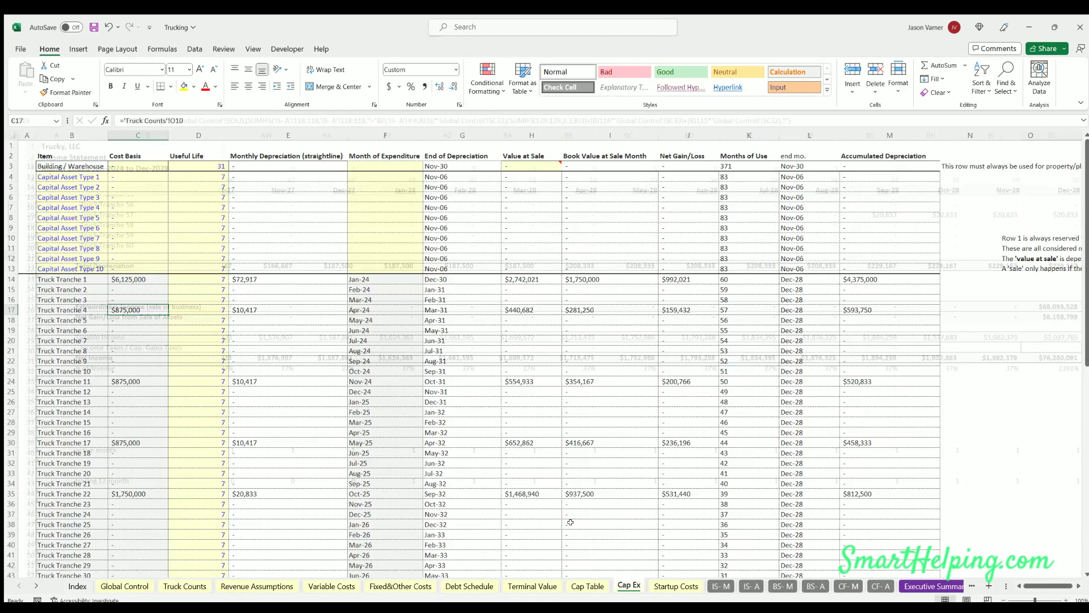
left_click(533, 585)
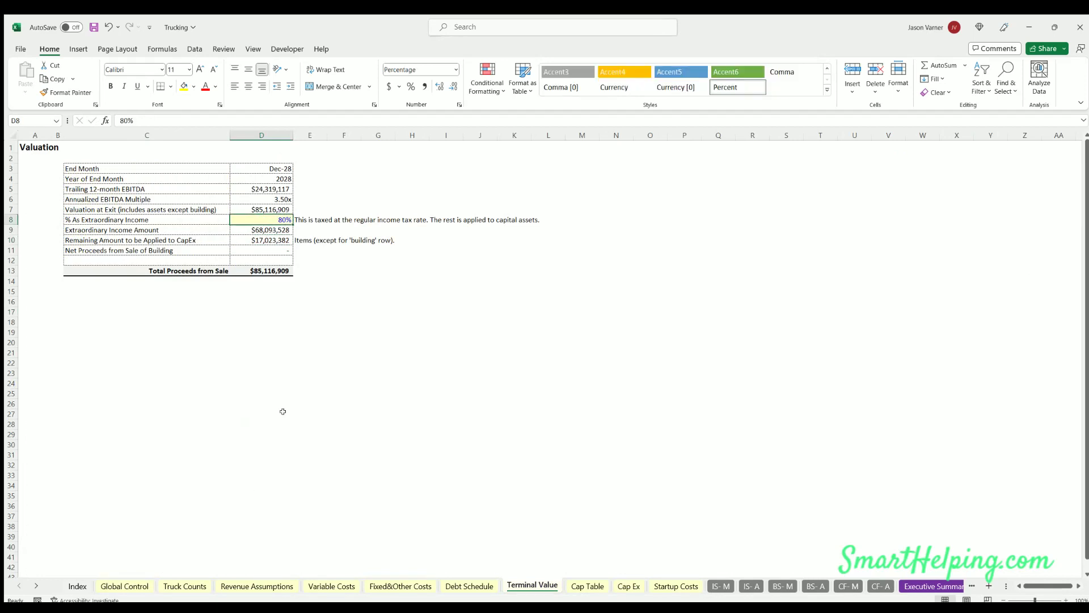
On Global Control, set the Income Tax Rate to 25% and Long-Term Capital Gains Tax Rate to 10%, and check the monthly income statement's taxes
left_click(130, 587)
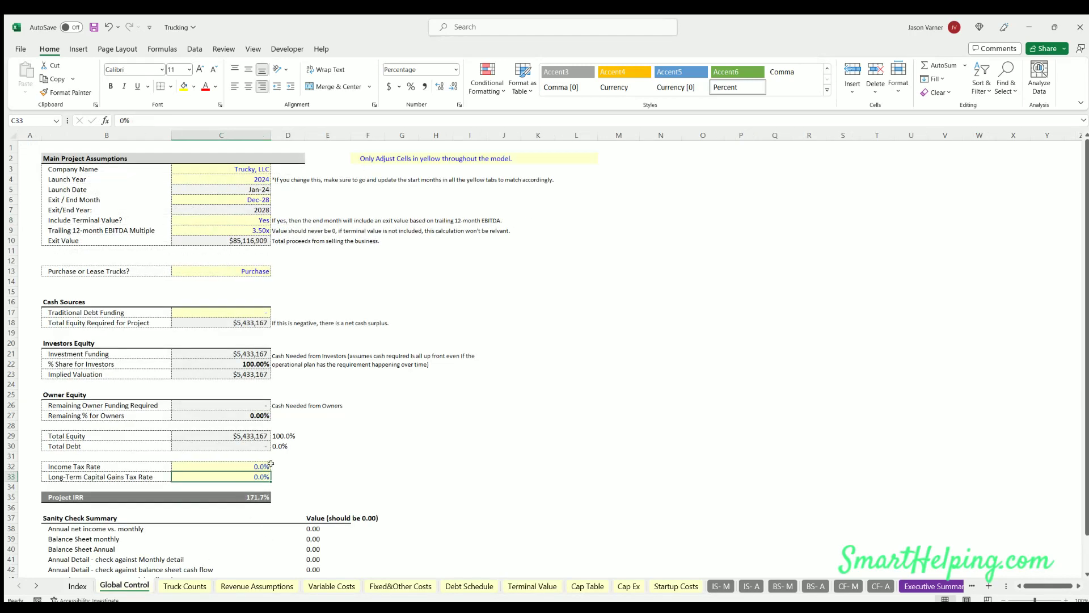
left_click(246, 466)
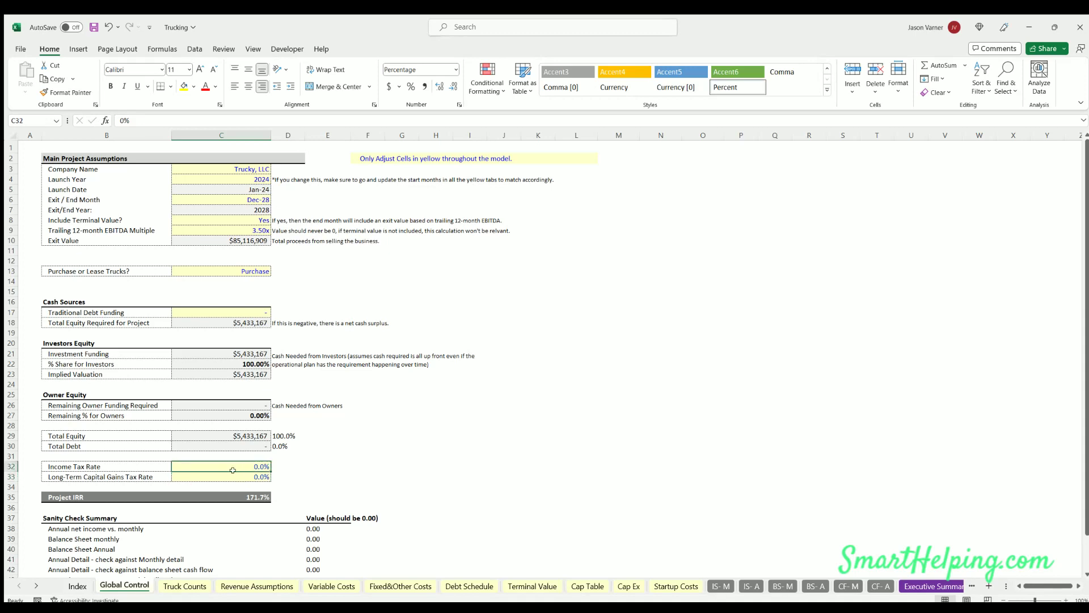
type("25")
key("Return")
type("10")
key("Return")
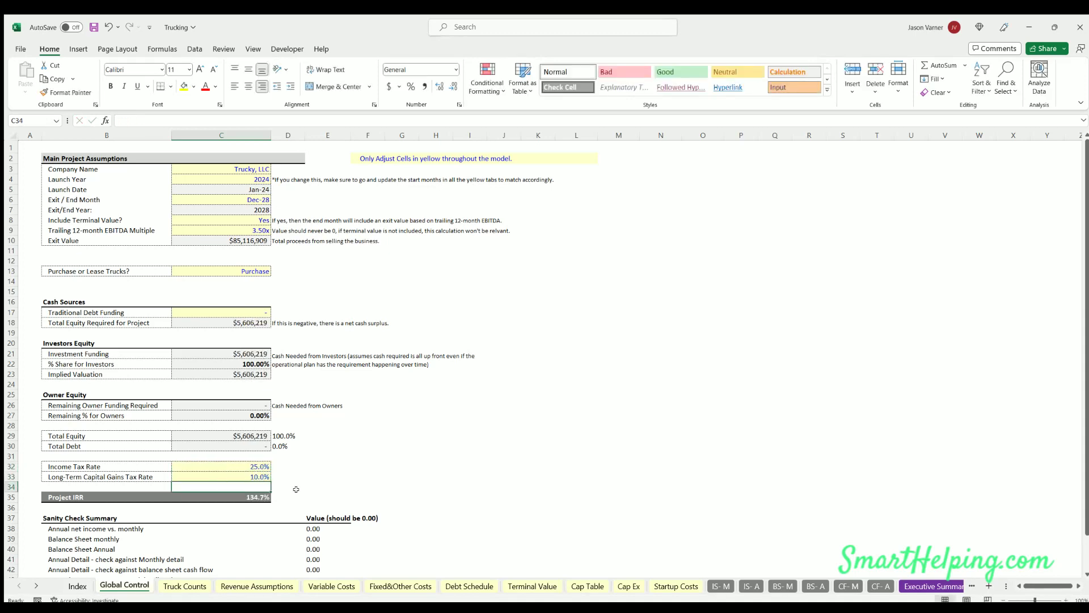
left_click(721, 585)
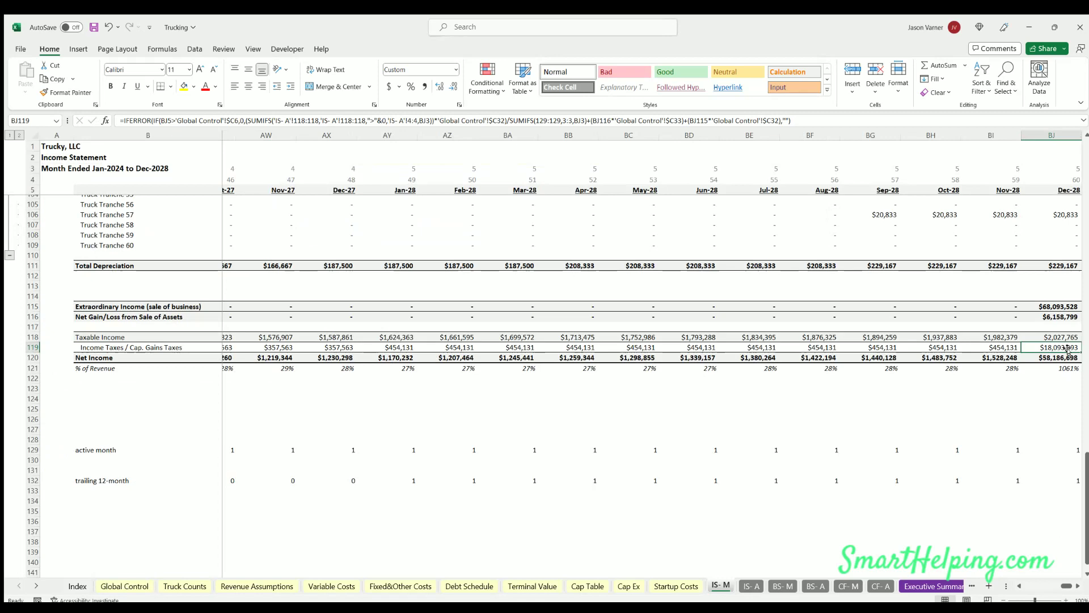
Trace the Dec-28 business and asset sale formulas from the monthly income statement to the truck tranches' Value at Sale on Cap Ex
left_click(1054, 307)
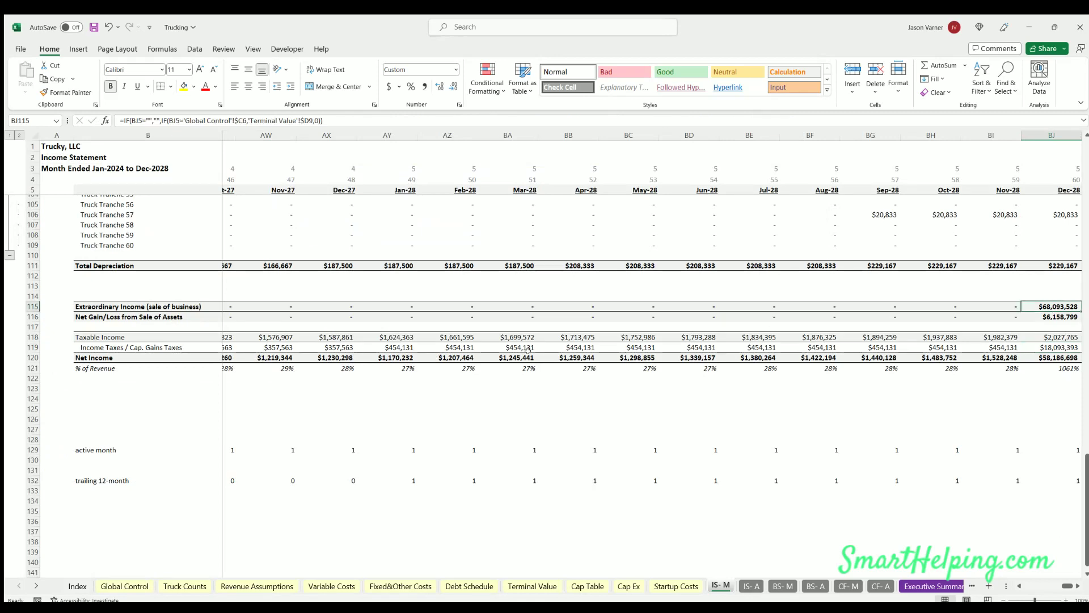
left_click(1059, 313)
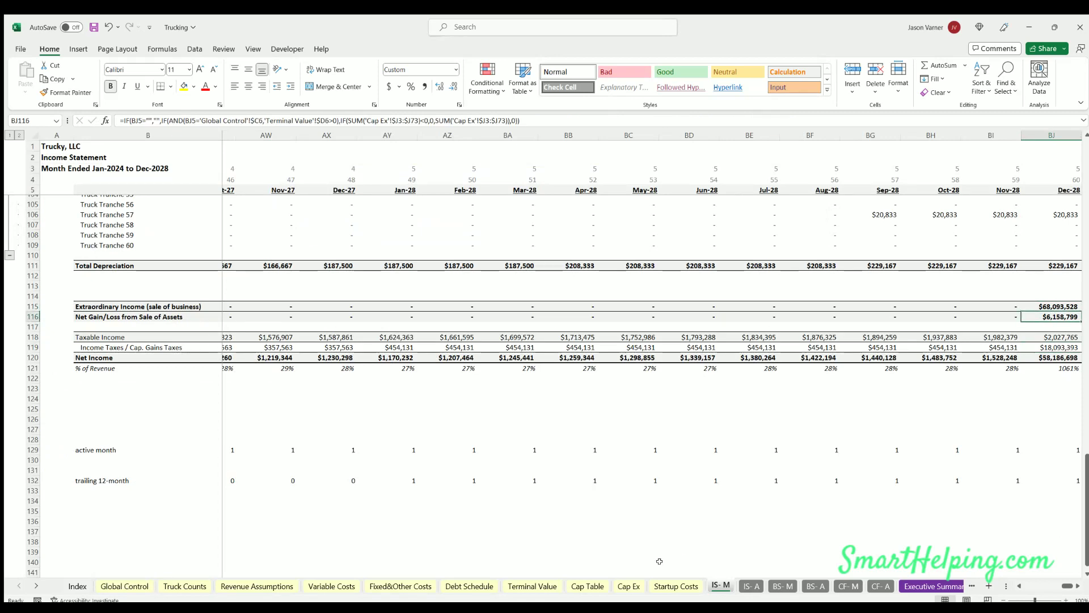
left_click(625, 586)
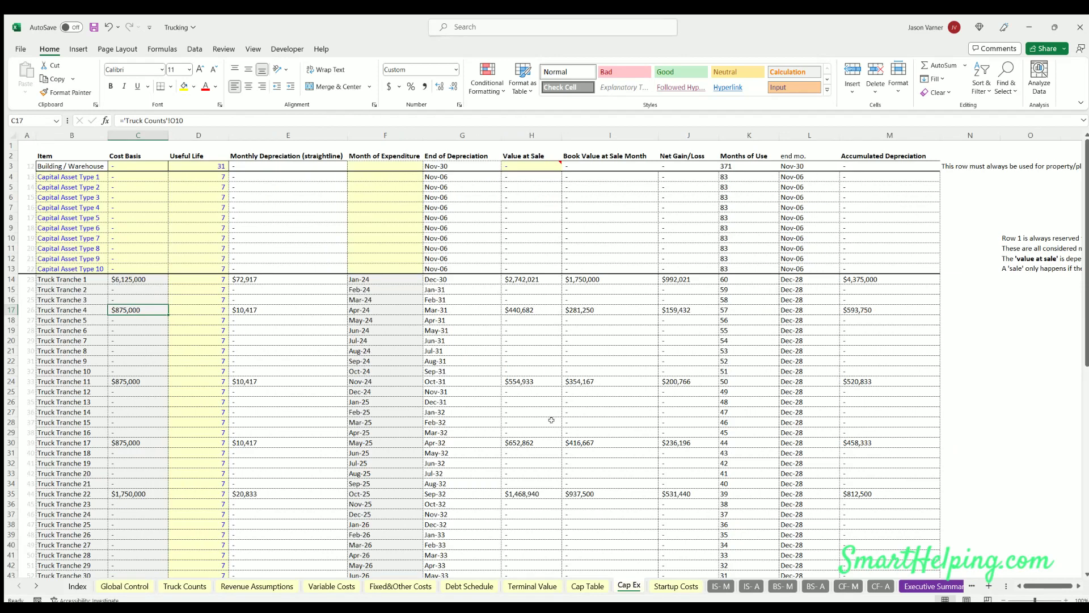
left_click(526, 278)
left_click(520, 309)
left_click(517, 340)
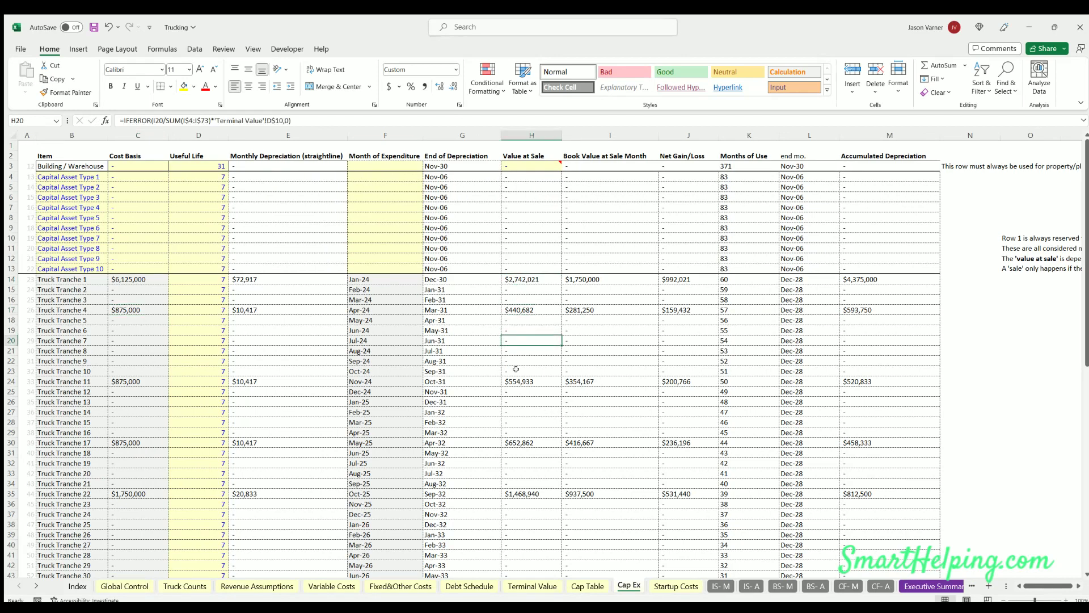
left_click(517, 382)
left_click(516, 402)
left_click(516, 443)
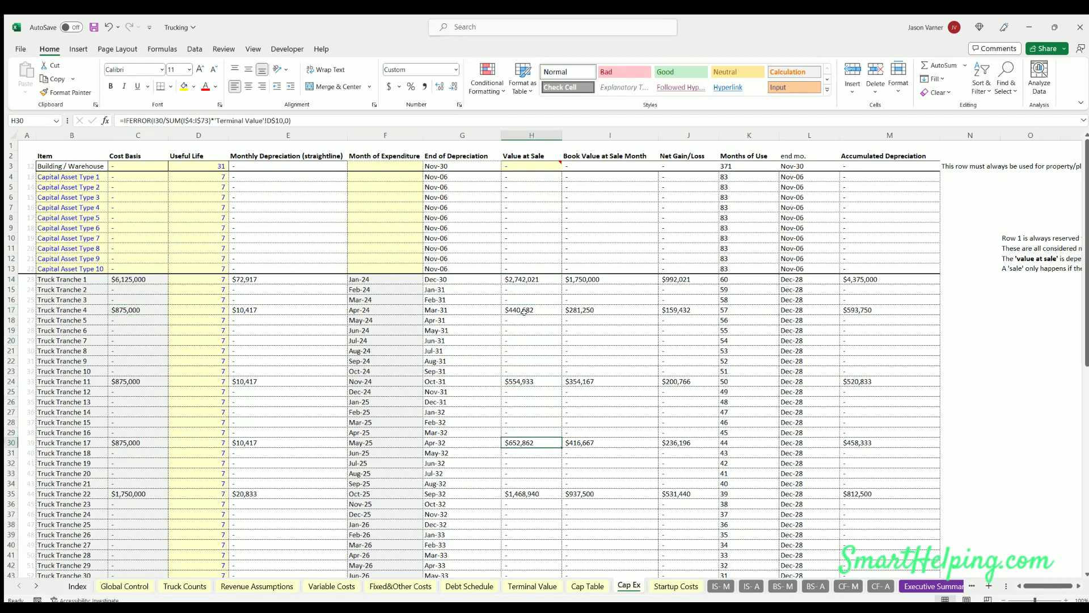
left_click_drag(522, 279, 518, 413)
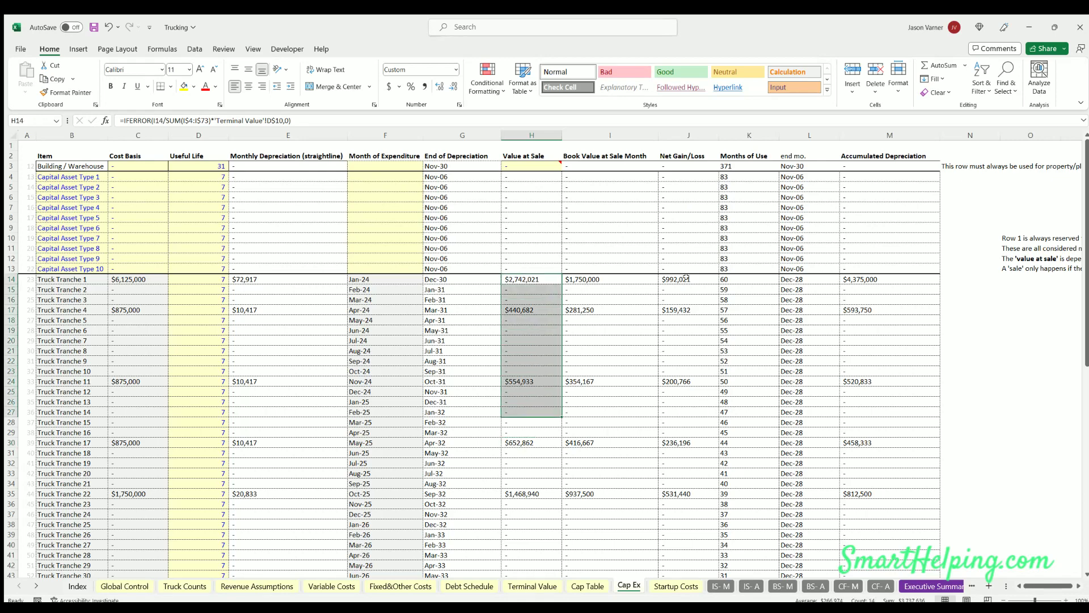
Examine the Accumulated Depreciation column and bottom totals on Cap Ex, and check the exit valuation on the Terminal Value sheet
left_click(876, 278)
left_click(873, 309)
left_click(873, 381)
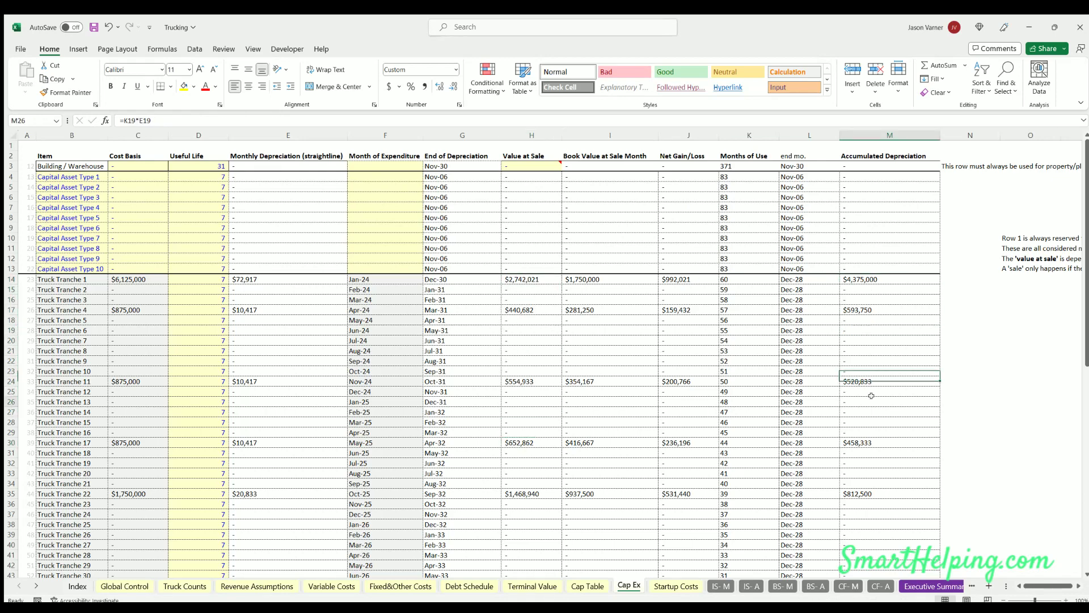
left_click(874, 402)
scroll(628, 436, "down", 15)
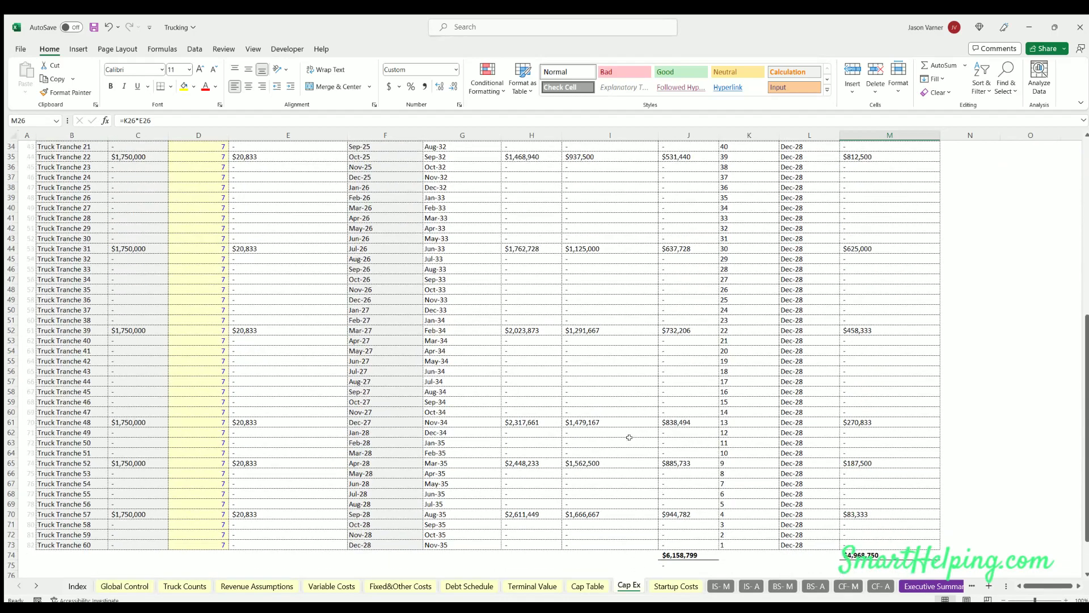
scroll(626, 424, "up", 15)
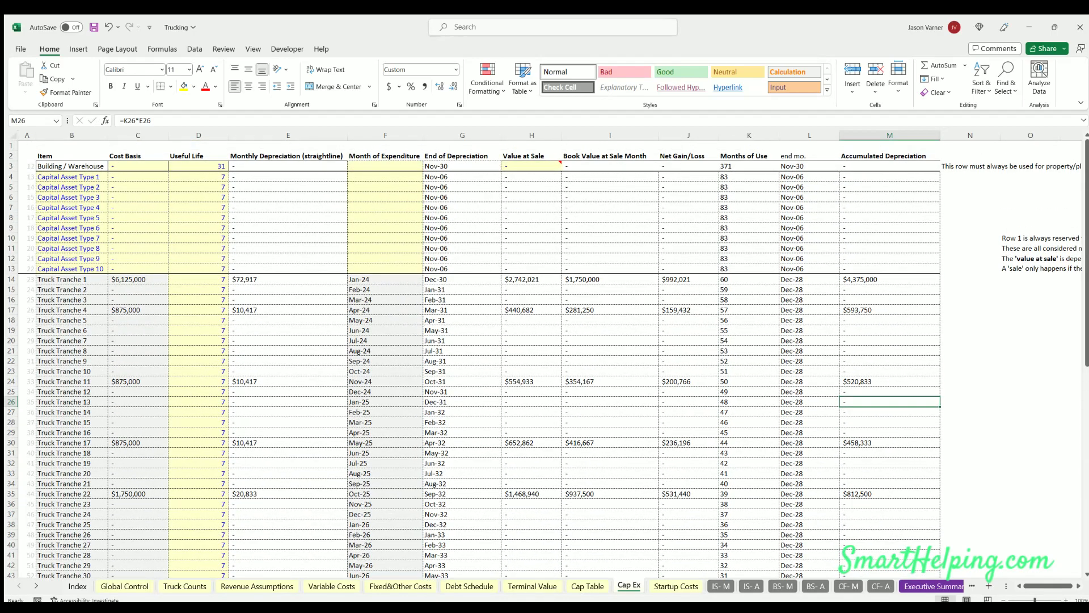
left_click(530, 586)
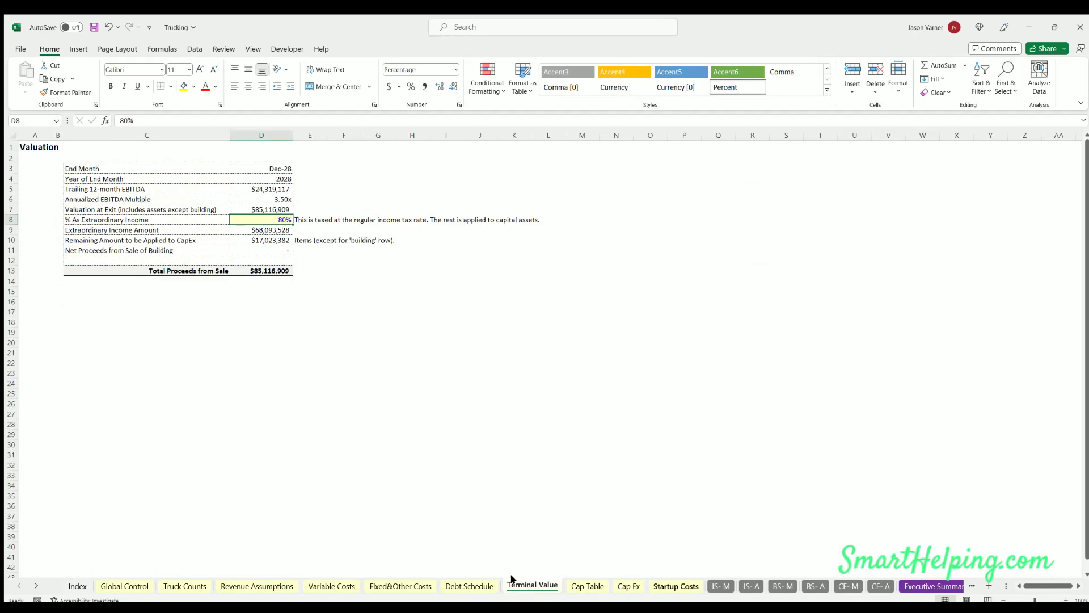
Examine the Cap Table's total equity required, total shares, and common and preferred class share percentages
left_click(588, 586)
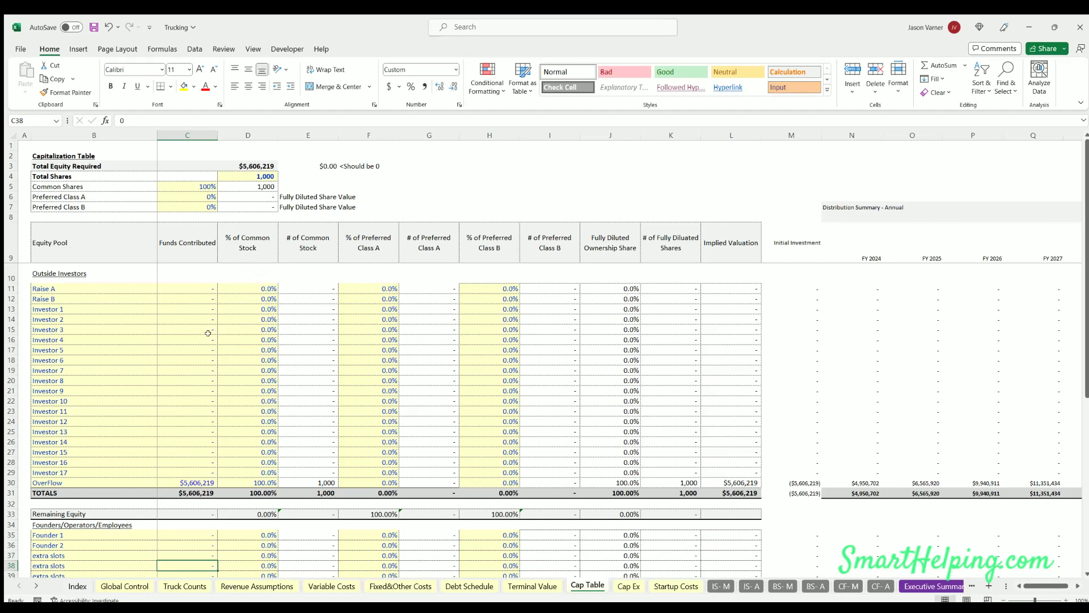
left_click(261, 164)
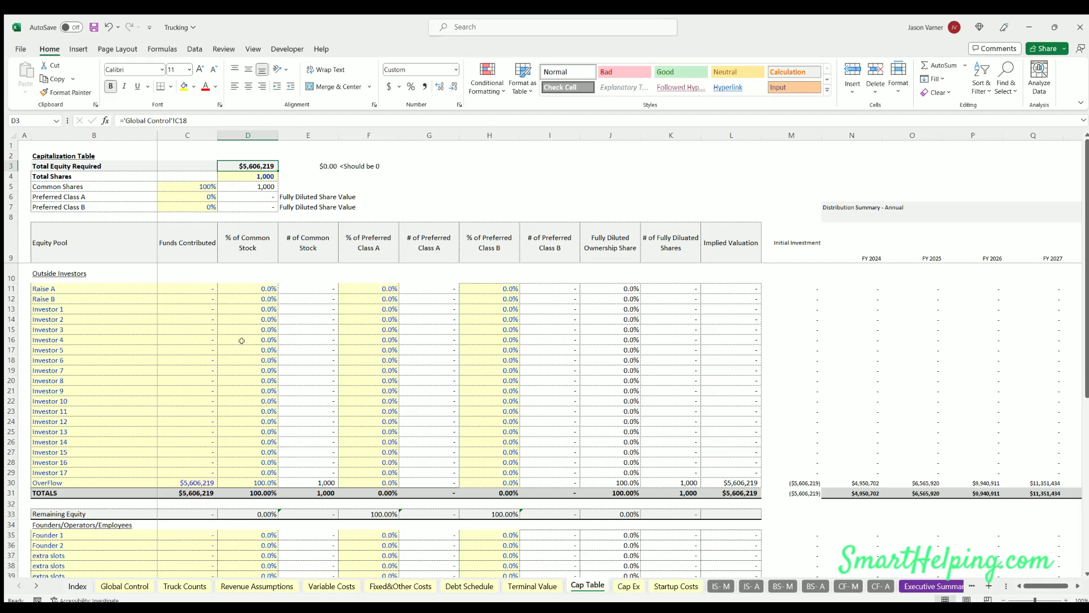
left_click(256, 172)
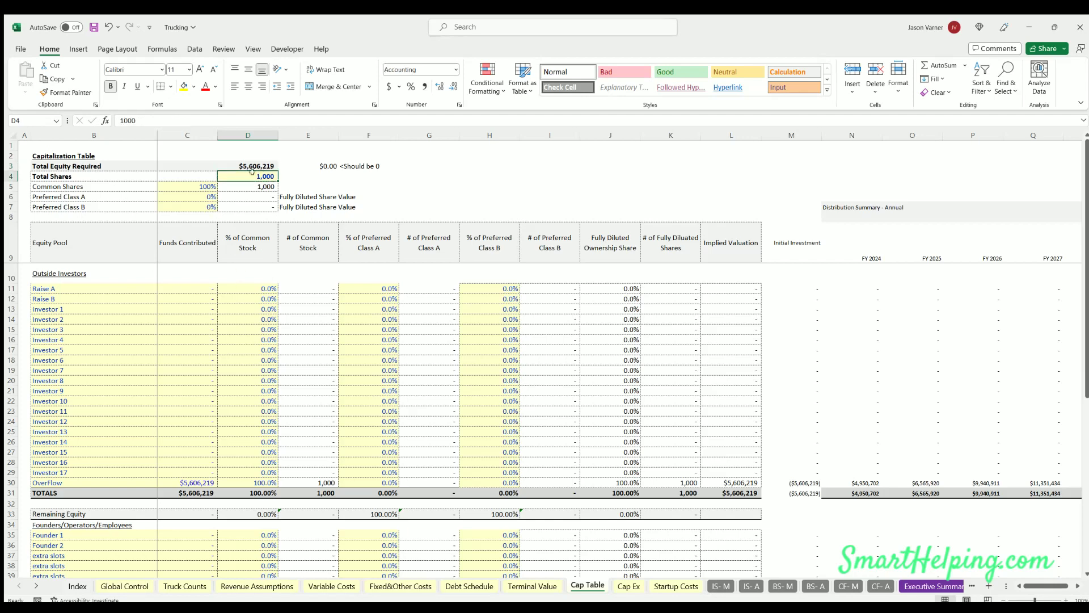
left_click(187, 185)
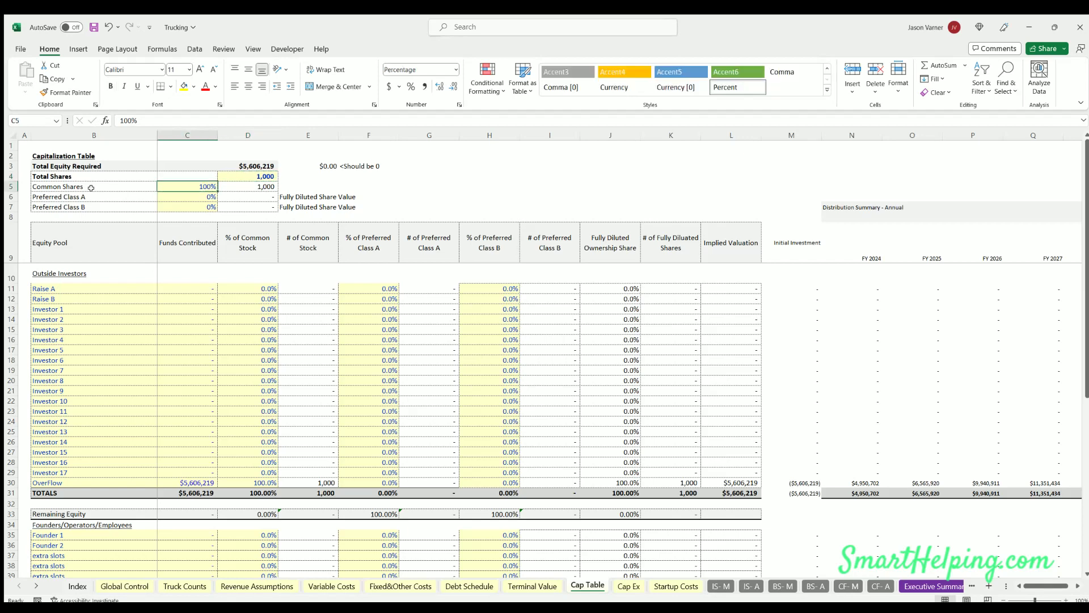
left_click(187, 197)
left_click(188, 202)
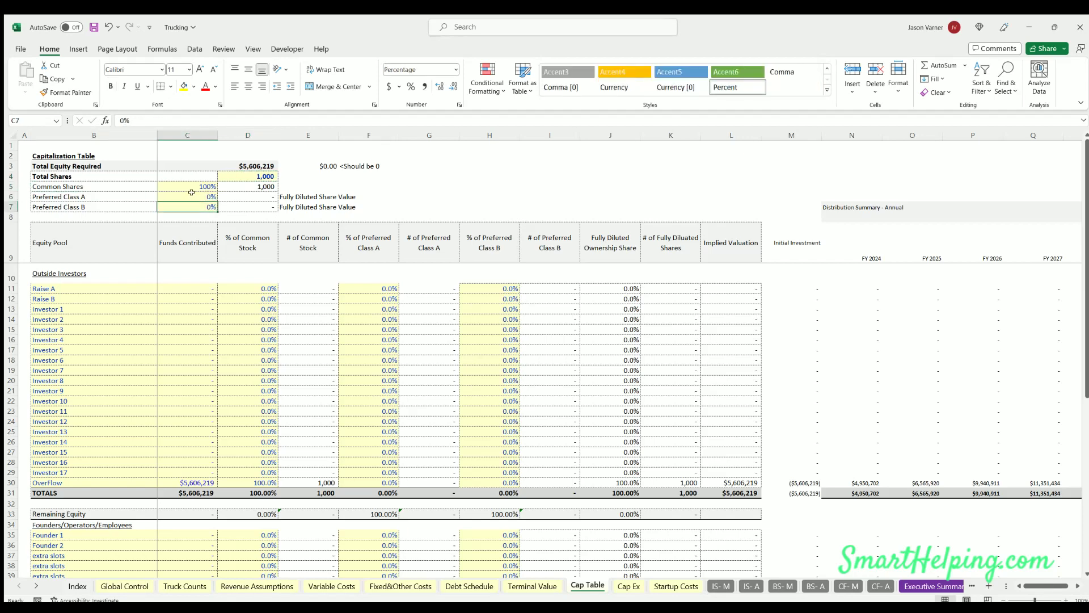
left_click(191, 194)
left_click(191, 204)
Review the Outside Investors and Founders/Operators/Employees sections of the capitalization table, including their common stock and Preferred Class A percentages
left_click_drag(49, 276, 707, 485)
key("ctrl+9")
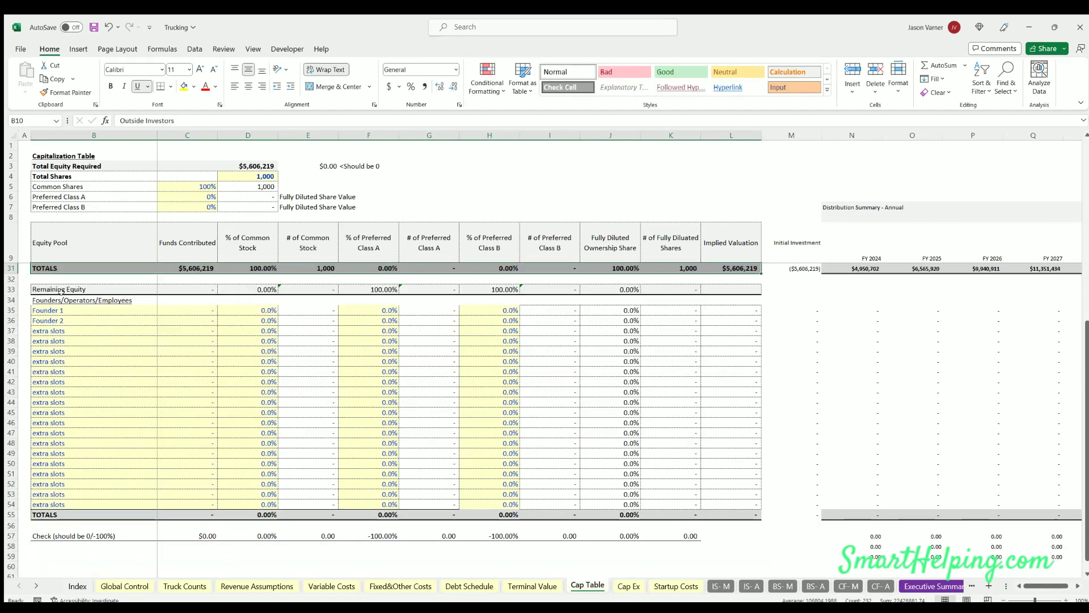
left_click_drag(49, 300, 706, 505)
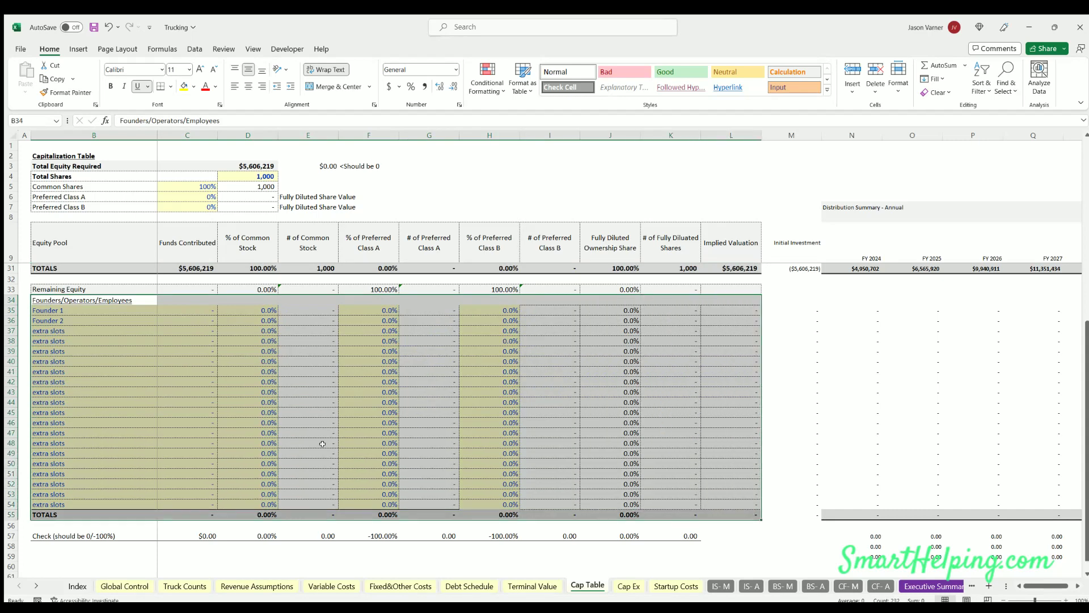
key("ctrl+z")
key("ctrl+z")
left_click(259, 546)
left_click(365, 382)
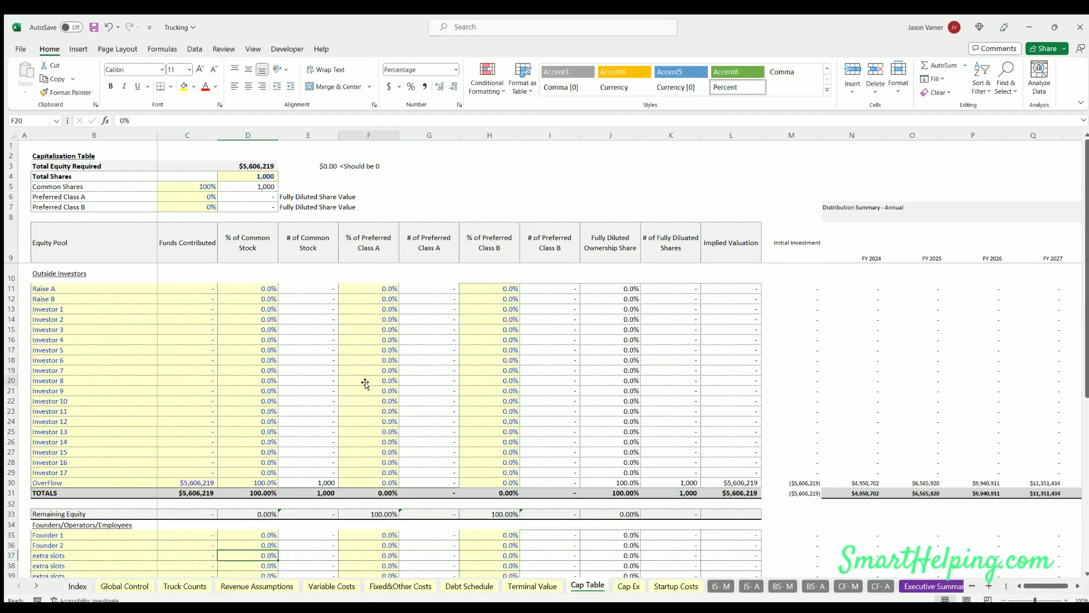
left_click(378, 545)
left_click(380, 401)
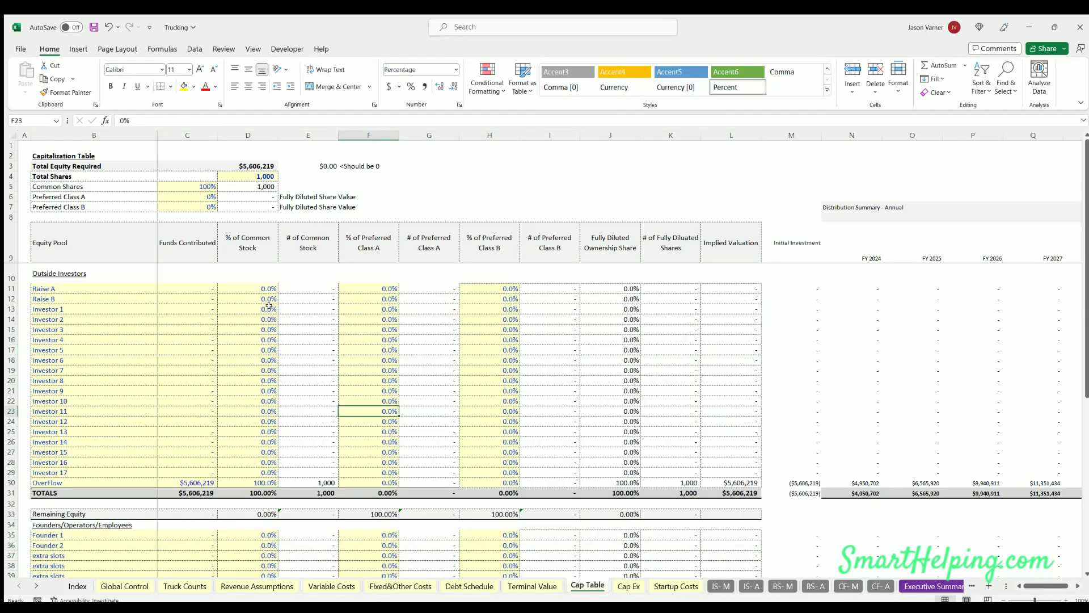
Review the common stock percentages of both equity pools and set the OverFlow investor's common stock share to 20%
left_click_drag(262, 289, 251, 483)
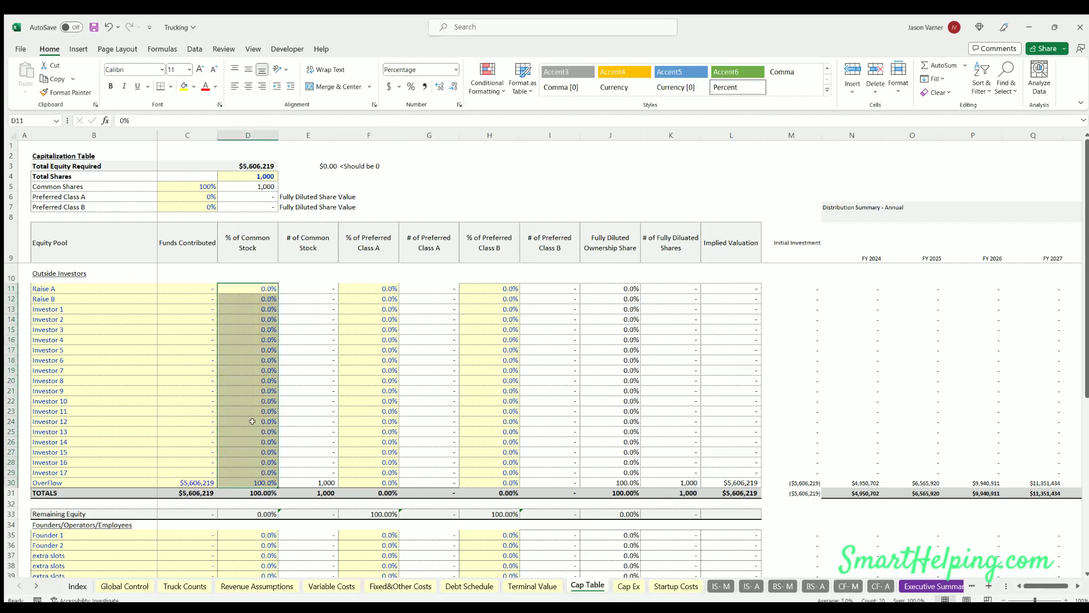
key("ctrl+y")
left_click_drag(261, 315, 260, 504)
key("ctrl+z")
left_click(256, 363)
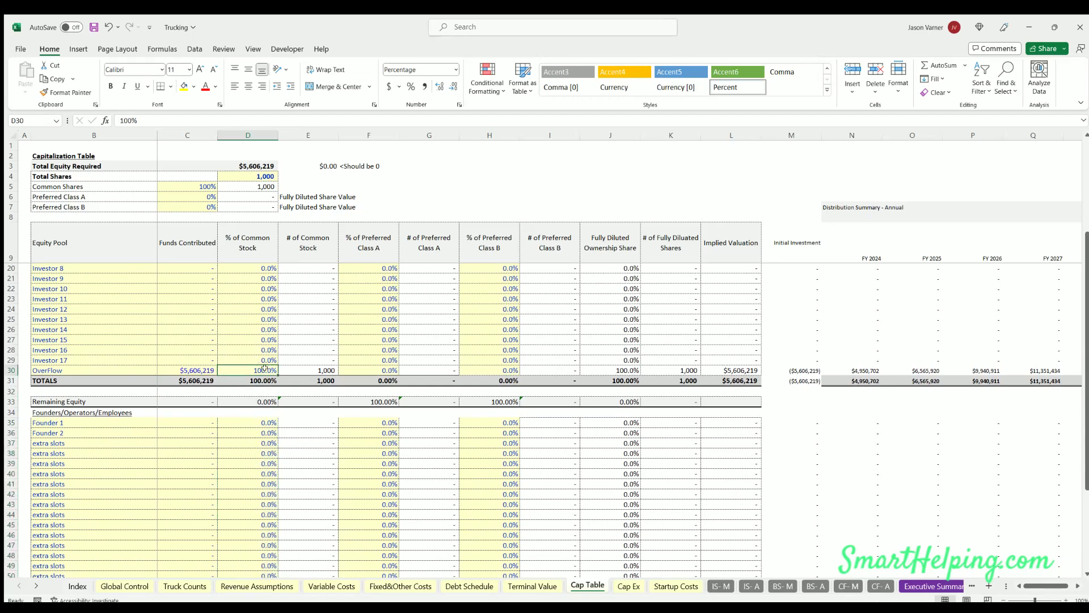
scroll(56, 365, "up", 3)
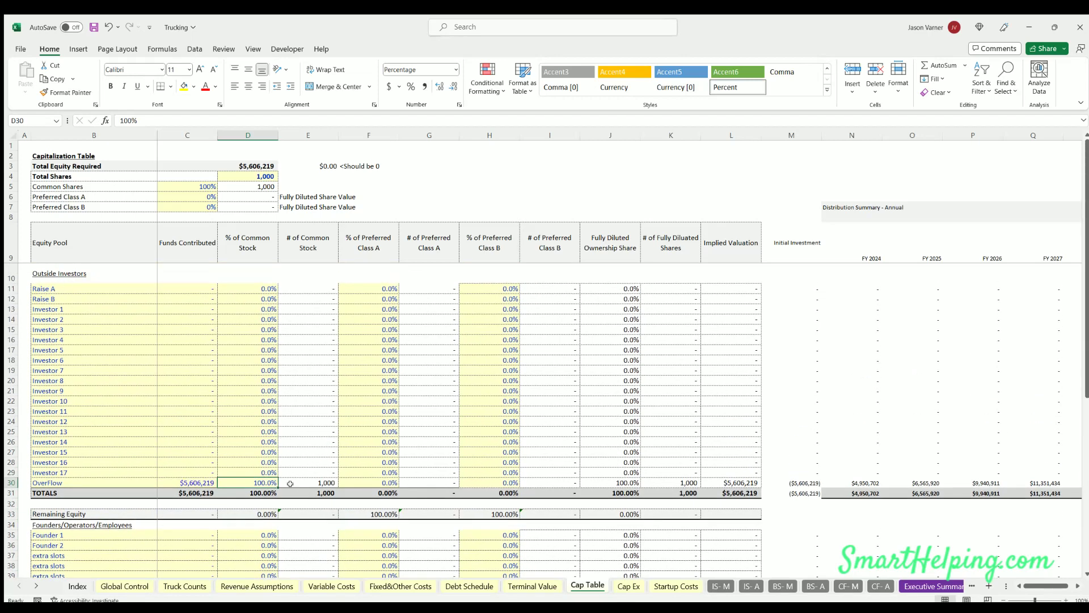
type("20")
key("Return")
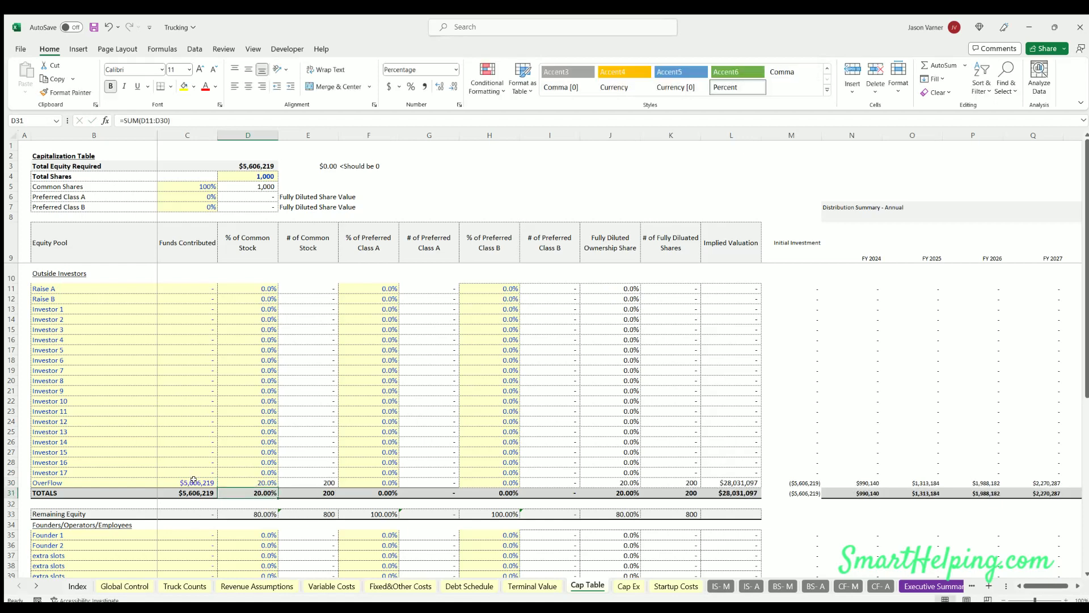
Check the OverFlow funding formula and set Founder 1's funds contributed to $2,000,000
left_click(193, 479)
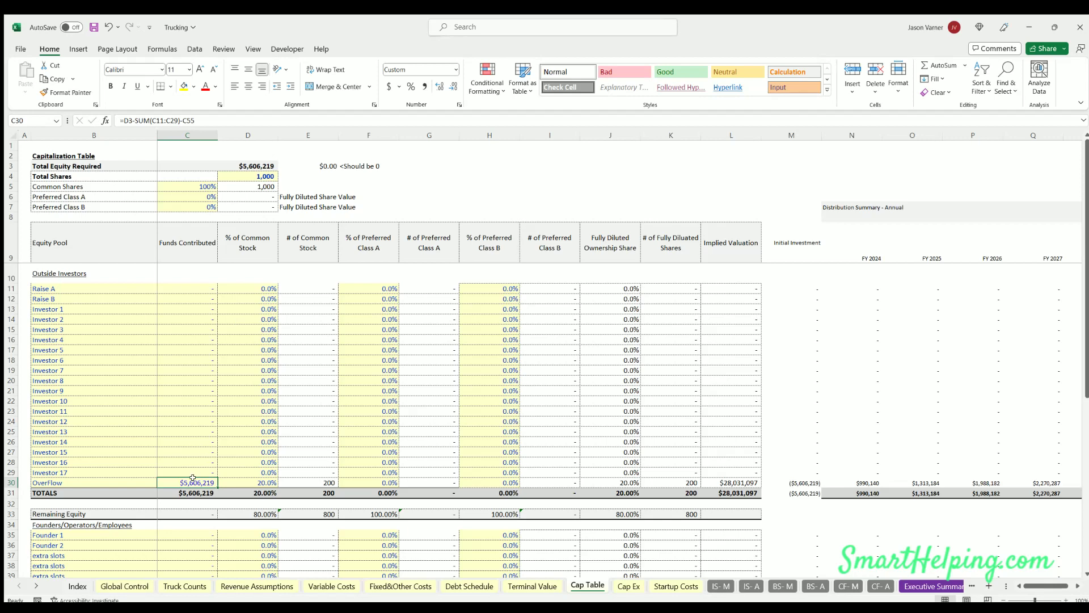
scroll(193, 436, "down", 3)
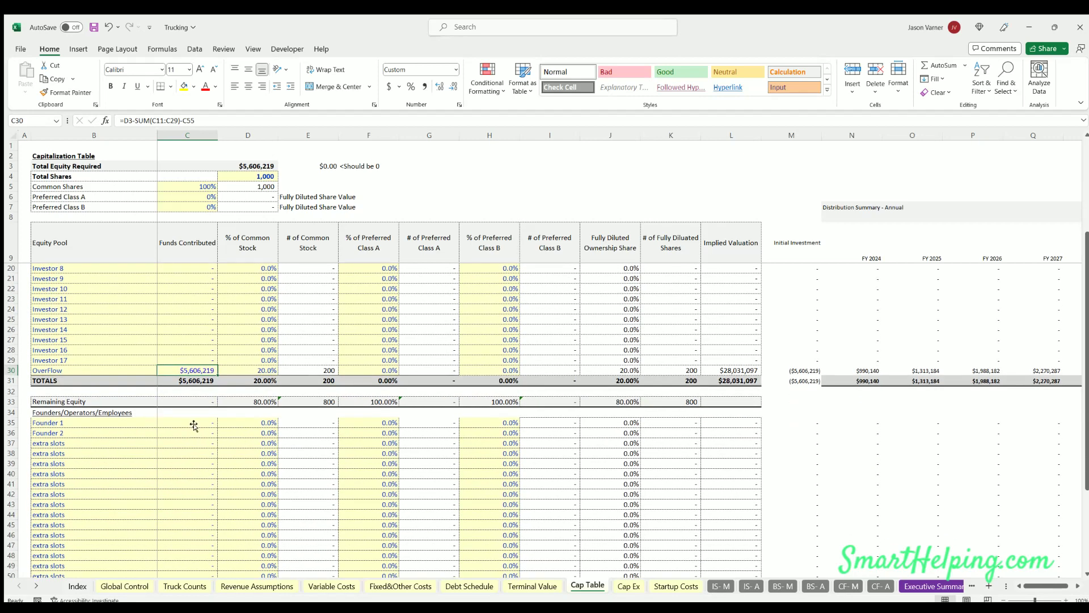
left_click(190, 423)
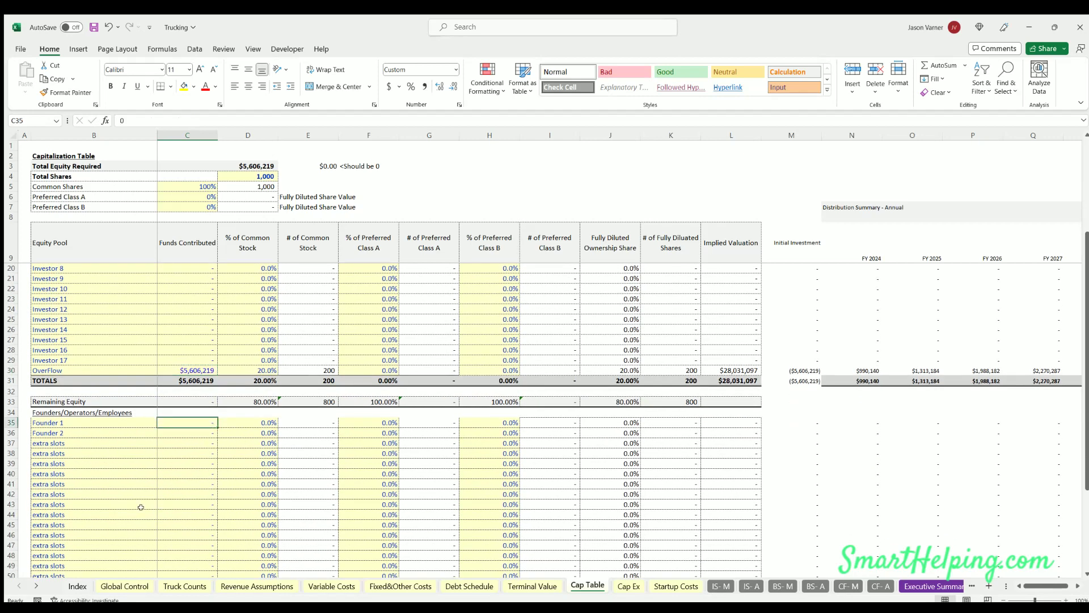
type("2,000,")
type("00000")
key("Return")
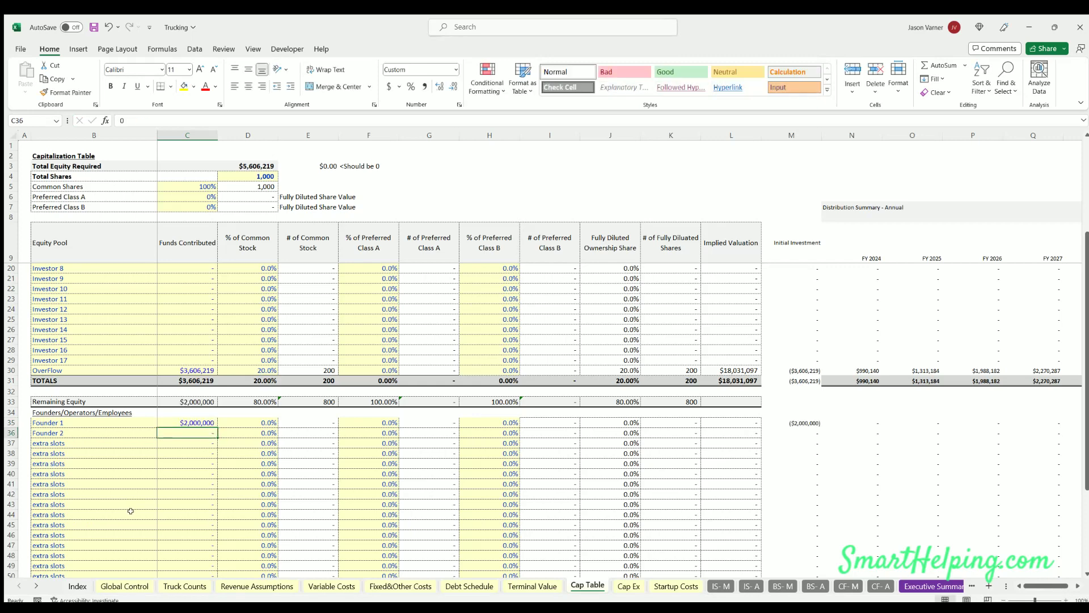
Set Founder 1's common stock share to 80% and compare it with the remaining equity and the check row
key("Right")
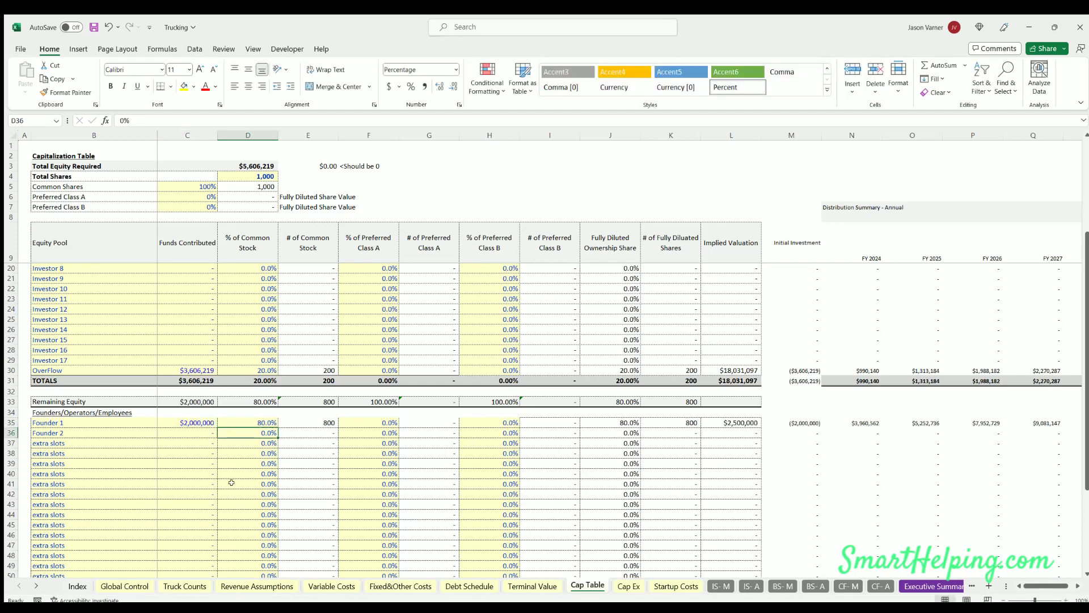
left_click(232, 365)
left_click(256, 403)
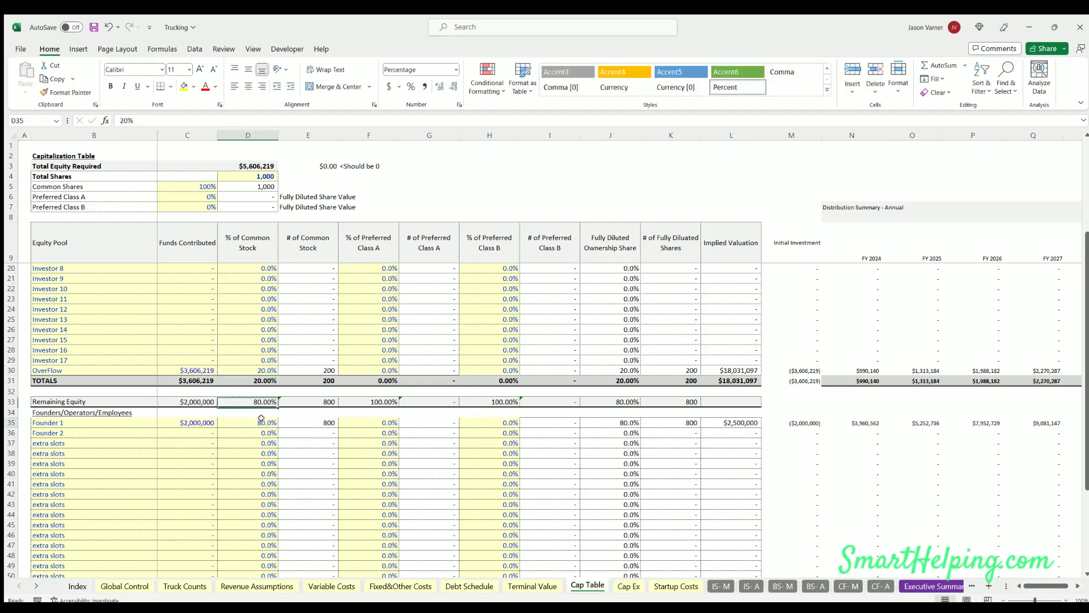
left_click(259, 422)
scroll(249, 441, "down", 7)
left_click(248, 433)
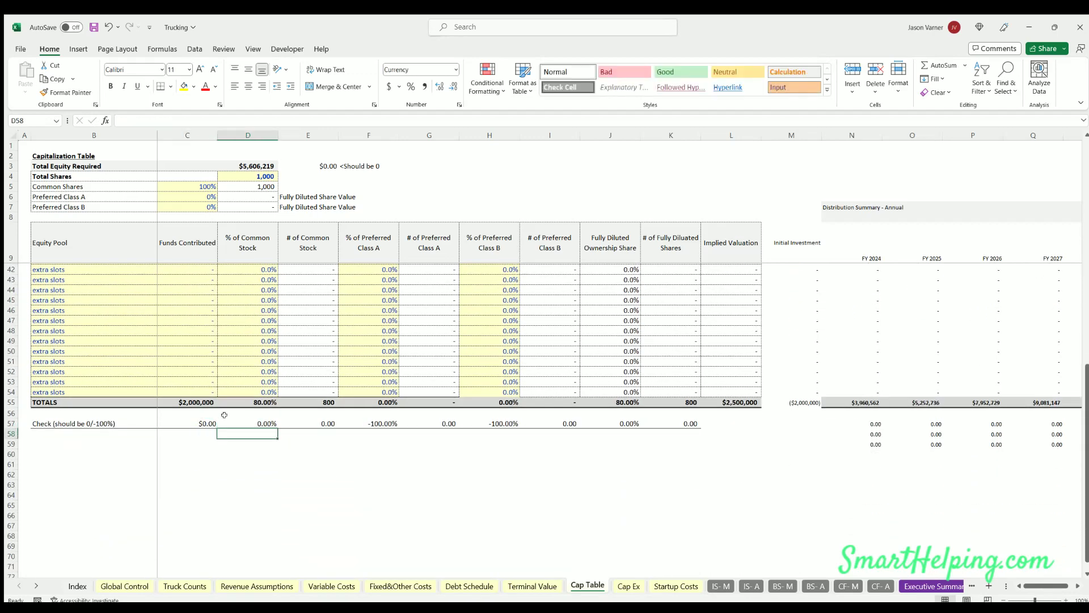
scroll(194, 335, "up", 4)
Set Founder 1's funds contributed to $250,000
left_click(190, 311)
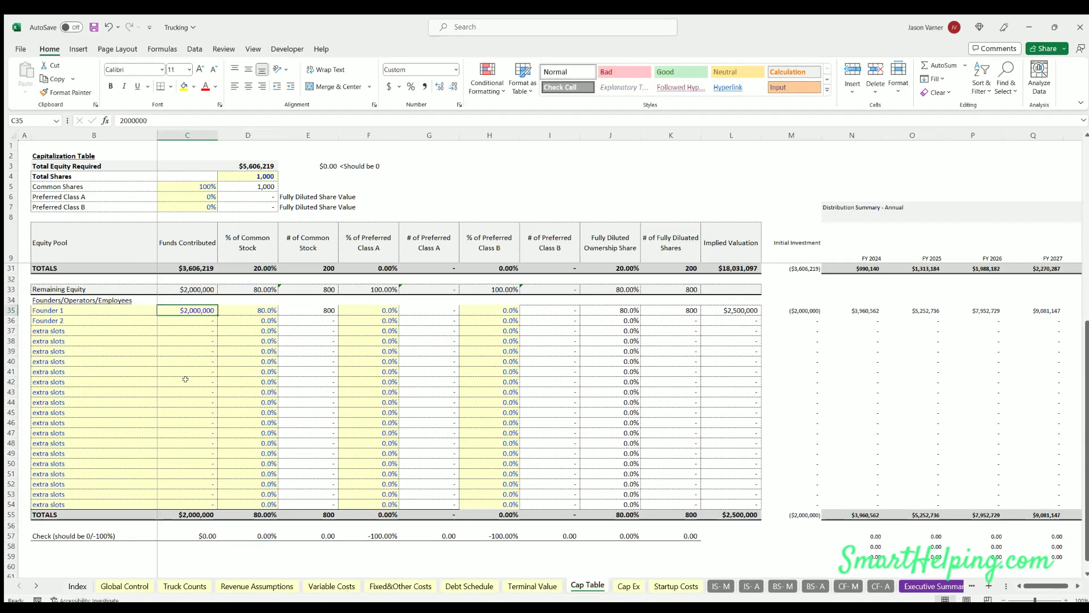
scroll(183, 407, "up", 4)
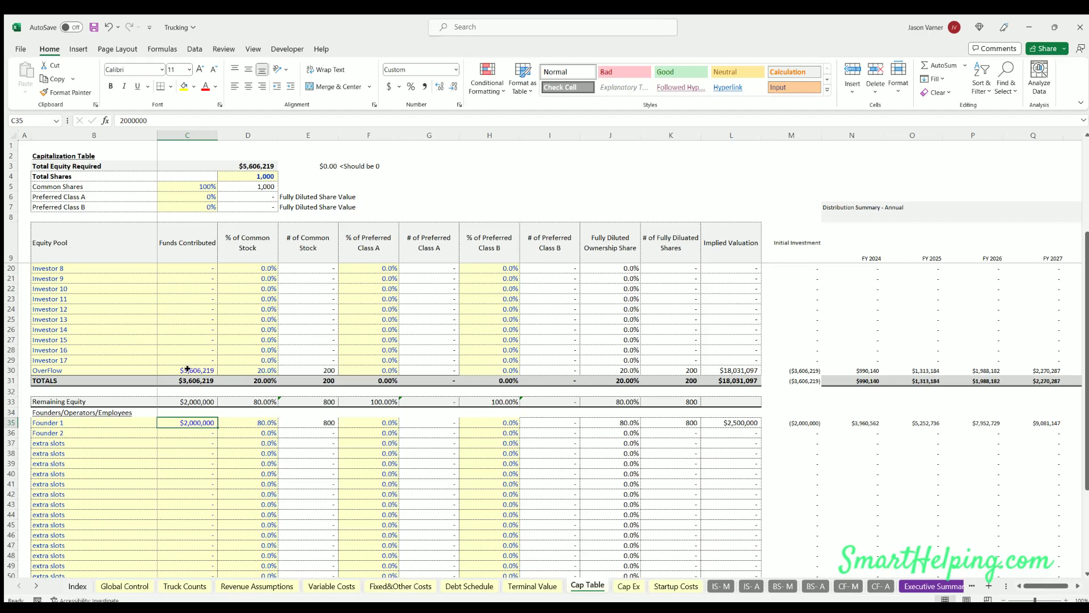
left_click(188, 369)
left_click(189, 422)
type("250000")
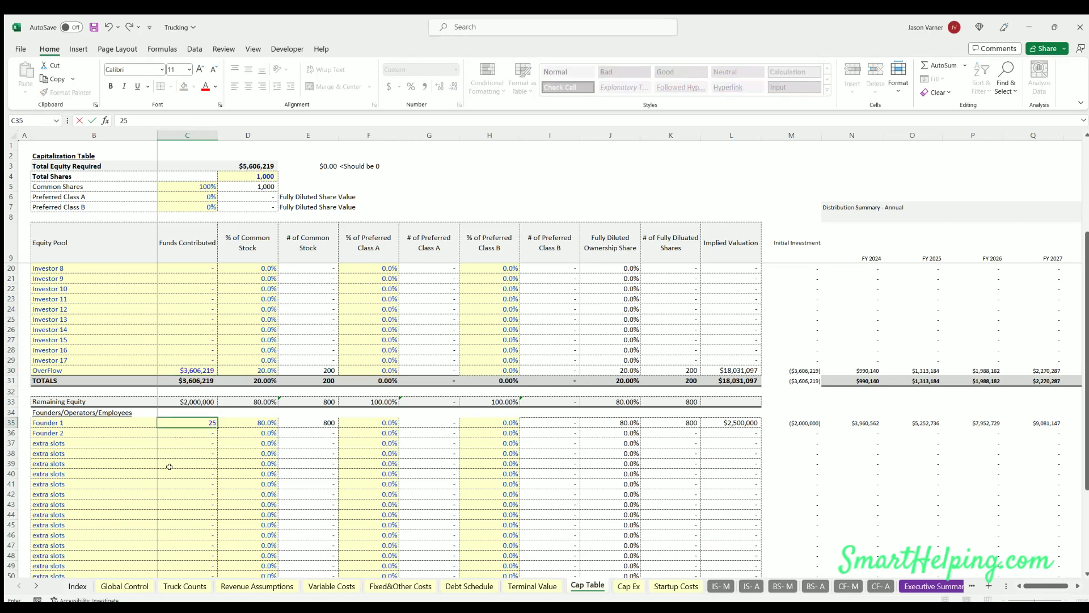
key("Return")
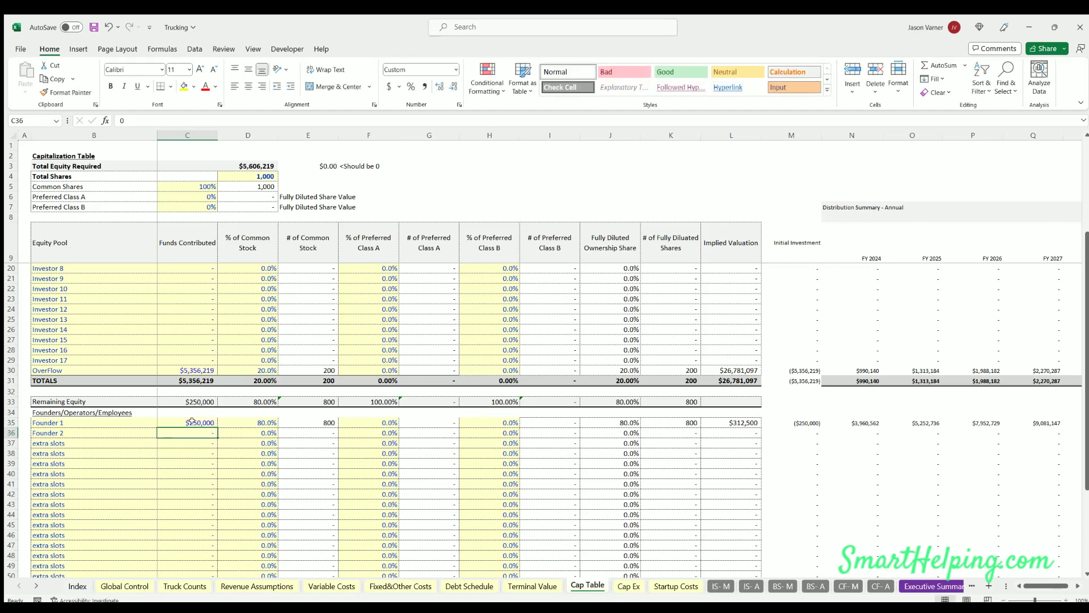
left_click_drag(80, 422, 248, 504)
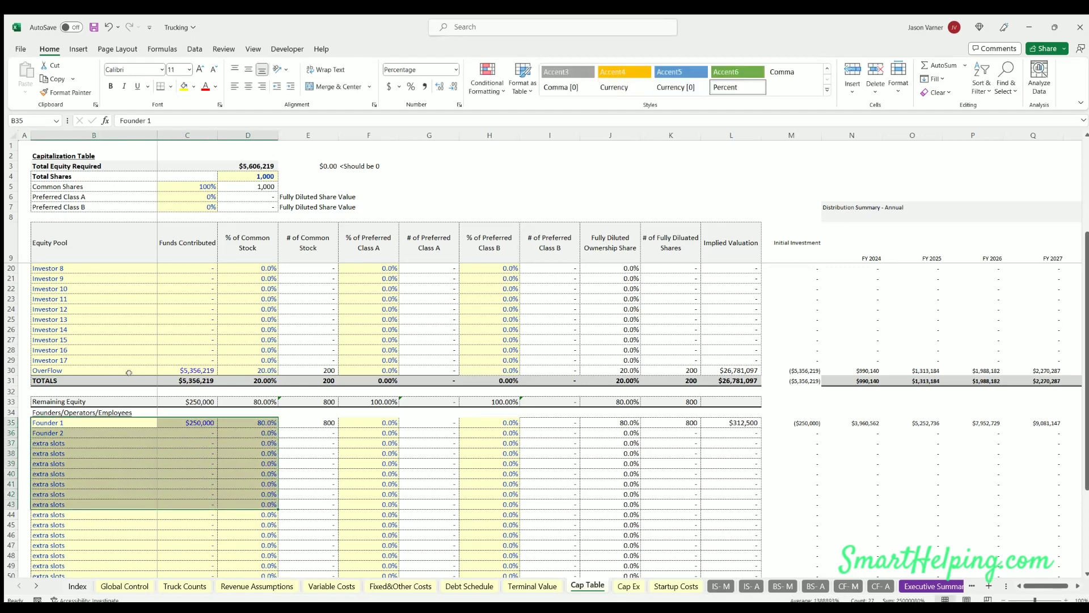
Review the outside investors' funds contributed and common stock percentages, including OverFlow, against Founder 1's common stock share
left_click_drag(64, 367, 253, 305)
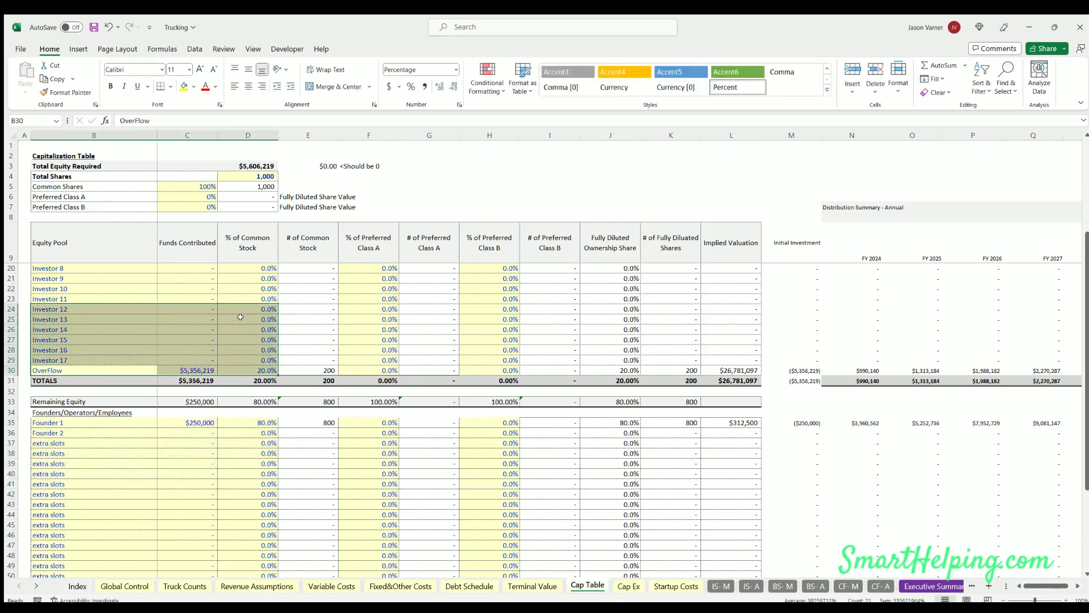
left_click(193, 335)
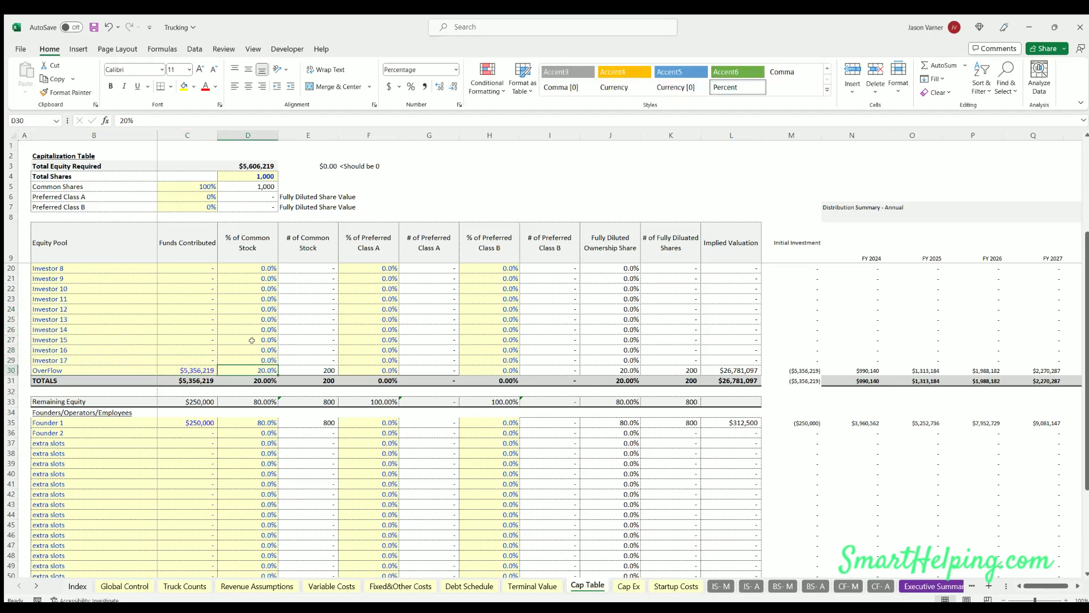
left_click(247, 370)
scroll(251, 334, "up", 2)
scroll(250, 334, "up", 2)
left_click(253, 287)
left_click(250, 359)
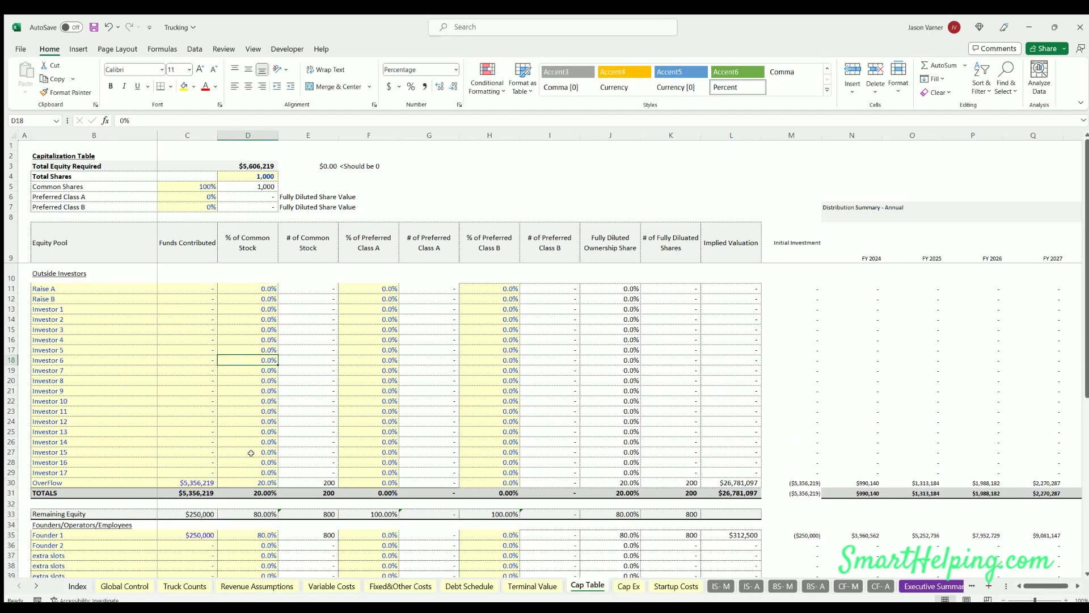
left_click(253, 462)
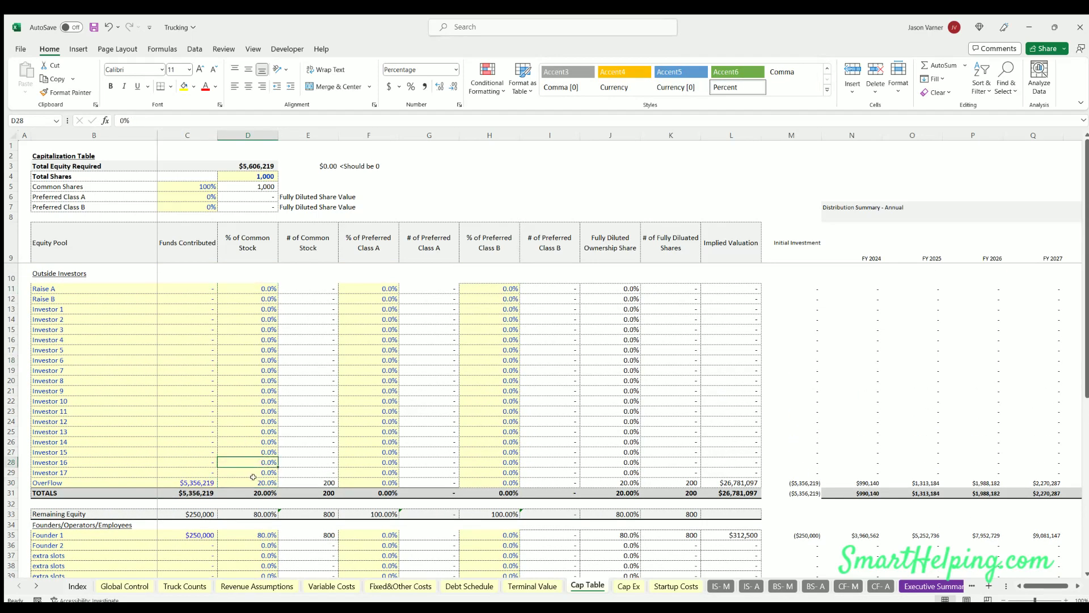
left_click(259, 534)
Review the preferred class percentages of the outside investors and founders, and check OverFlow's FY 2024 distribution formula
left_click_drag(380, 287, 372, 462)
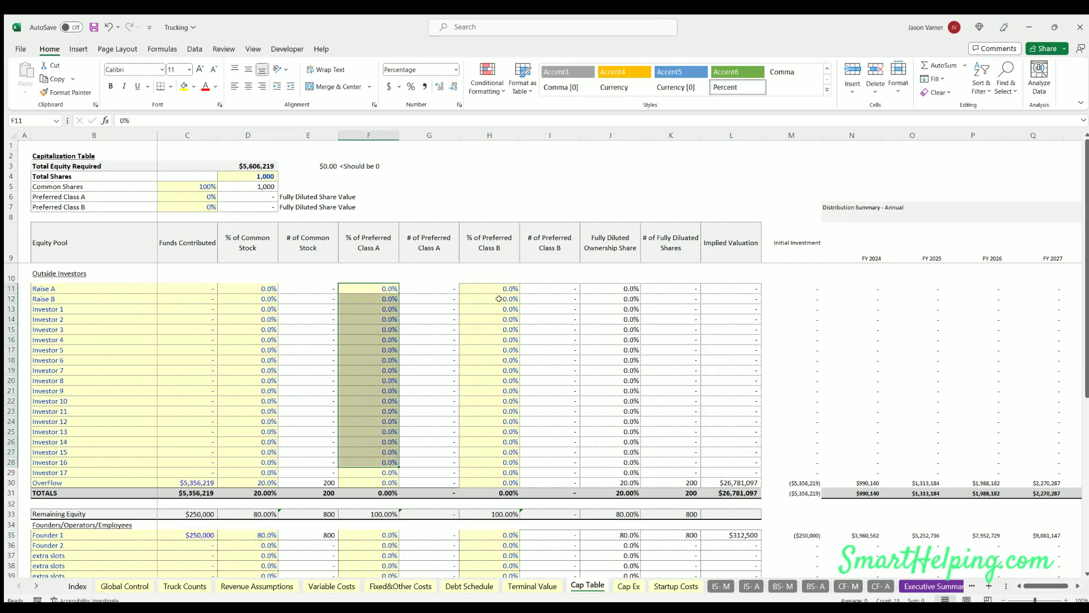
left_click_drag(495, 285, 493, 412)
left_click(397, 326)
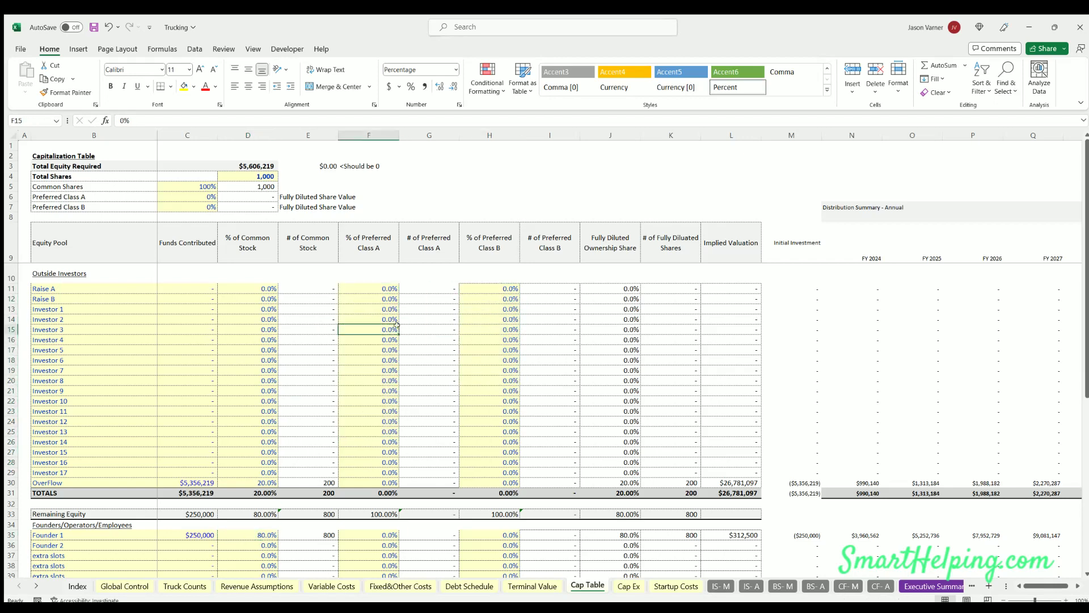
left_click(481, 337)
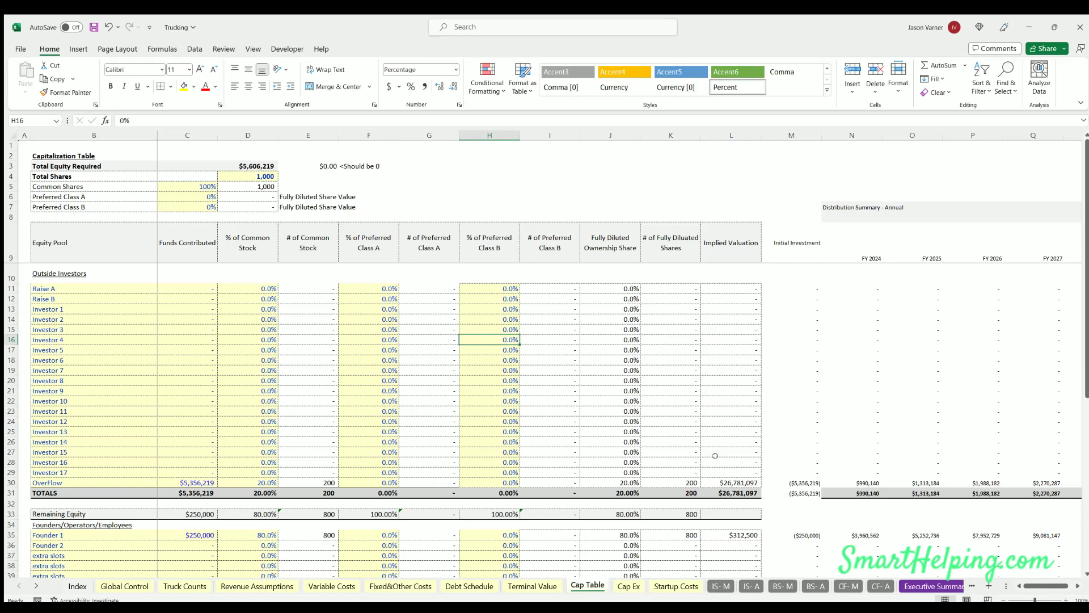
left_click(863, 481)
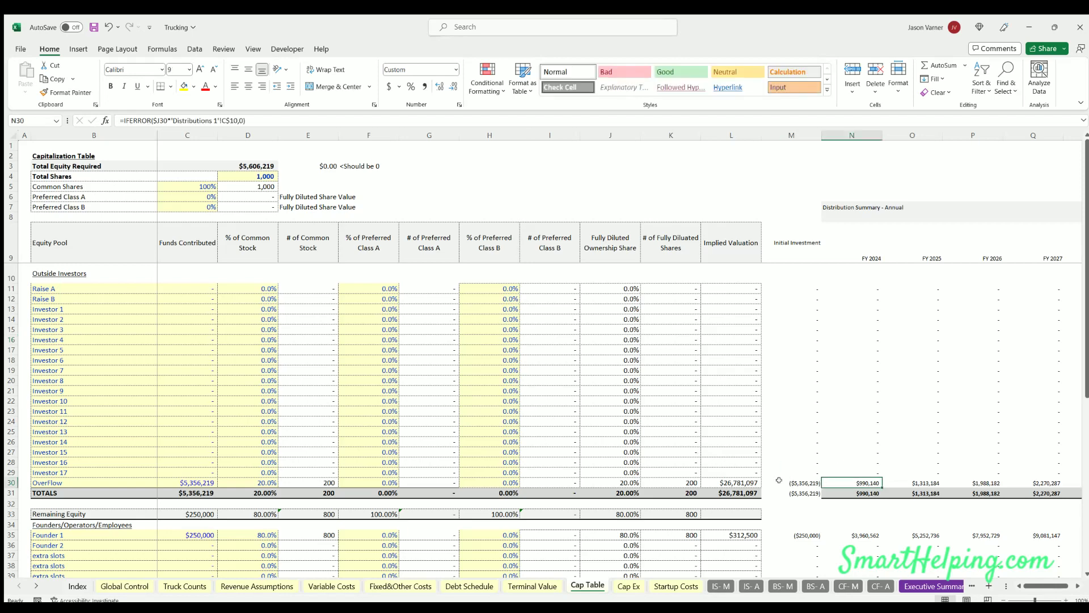
left_click_drag(367, 288, 367, 483)
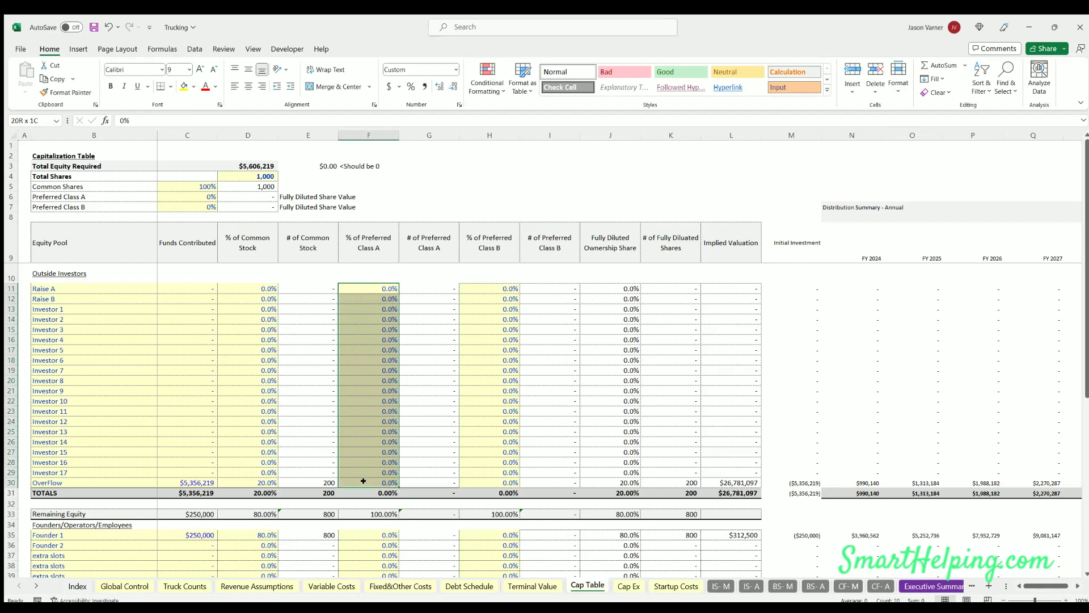
scroll(368, 385, "down", 5)
scroll(368, 385, "down", 2)
left_click_drag(369, 310, 366, 504)
scroll(365, 447, "up", 7)
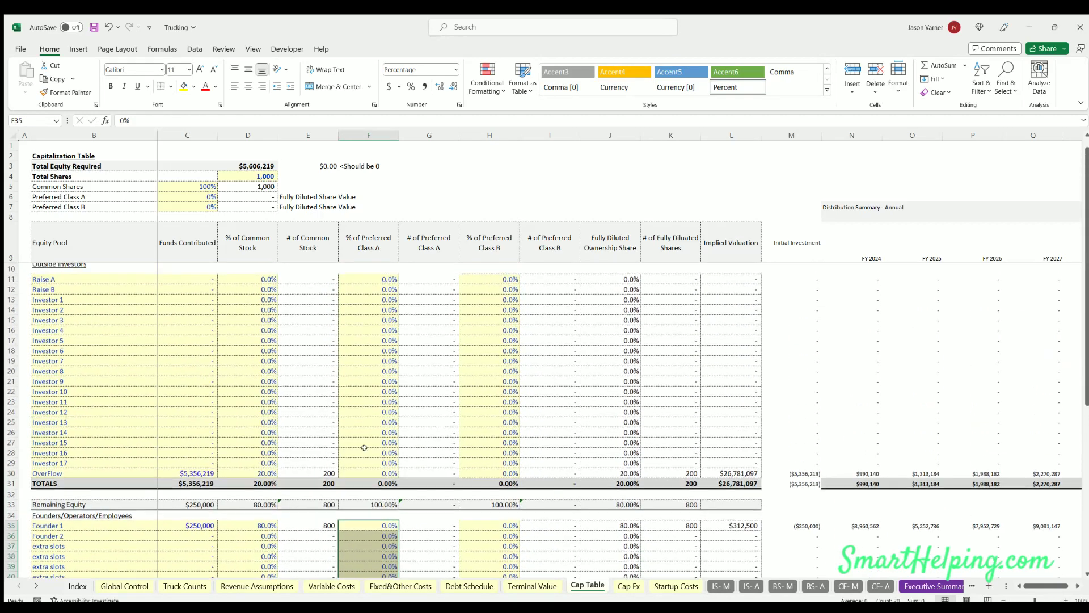
left_click(373, 285)
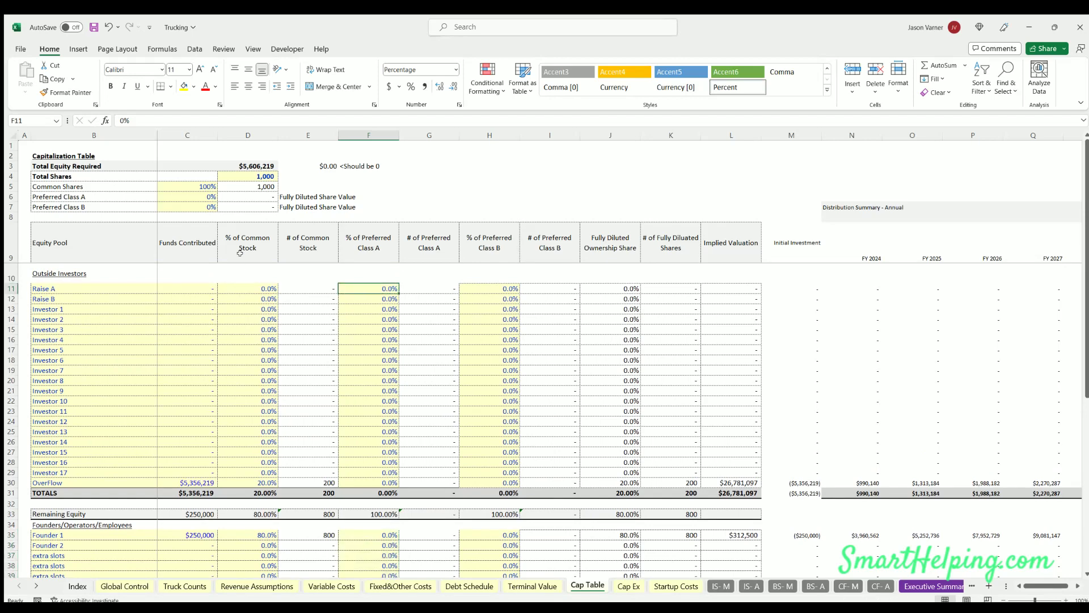
Set the share split to 90% Common Shares and 10% Preferred Class A
left_click(207, 196)
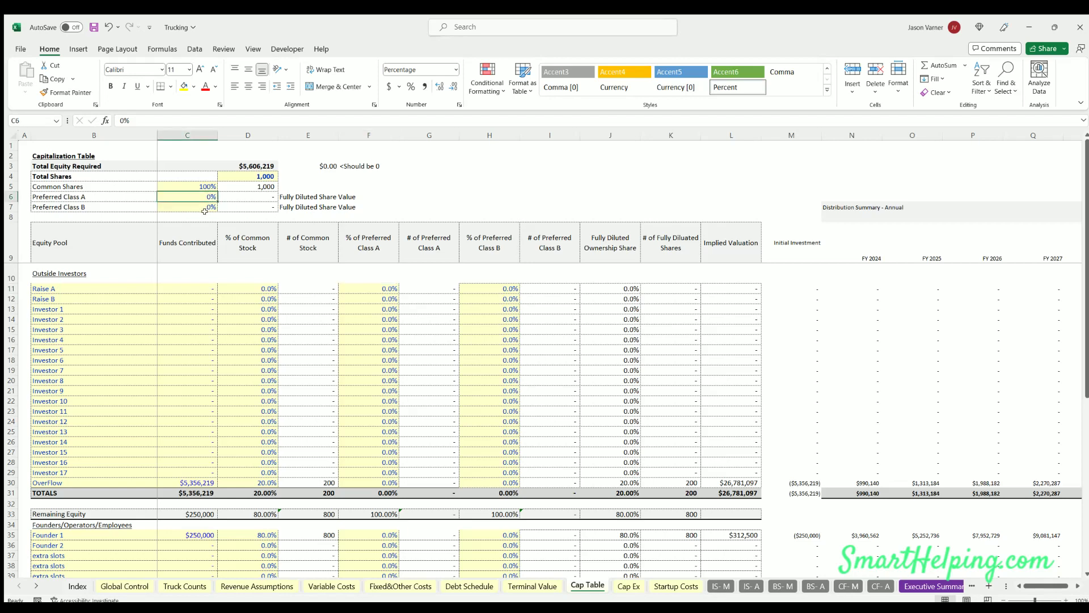
key("Up")
type("90")
key("Return")
type("10")
key("Return")
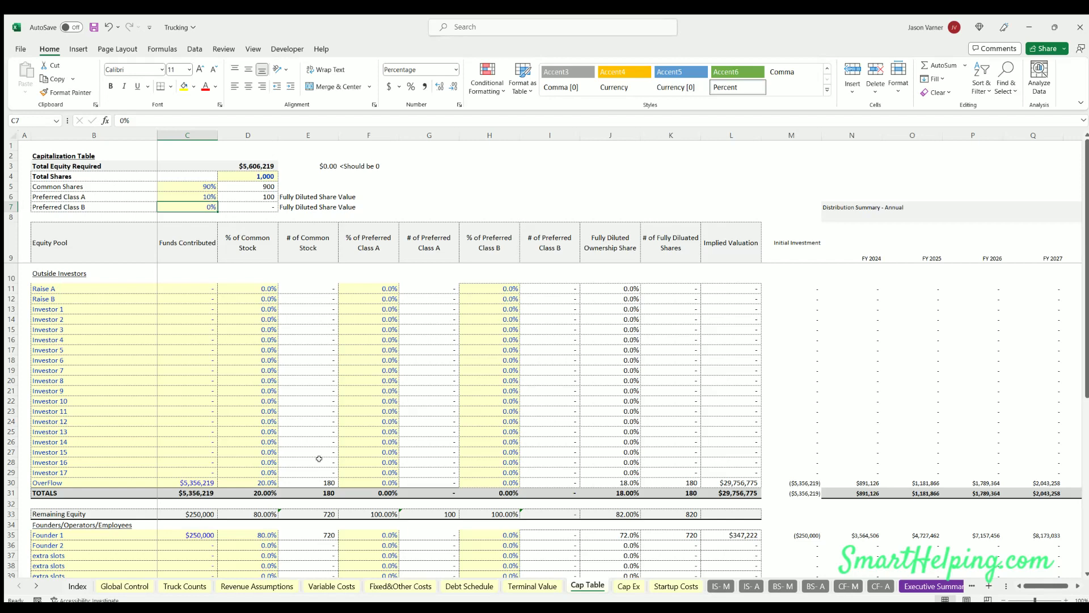
Set the Preferred Class A share to 10% for OverFlow and 90% for Founder 1, and compare the totals with the check row
left_click(374, 480)
scroll(430, 472, "down", 3)
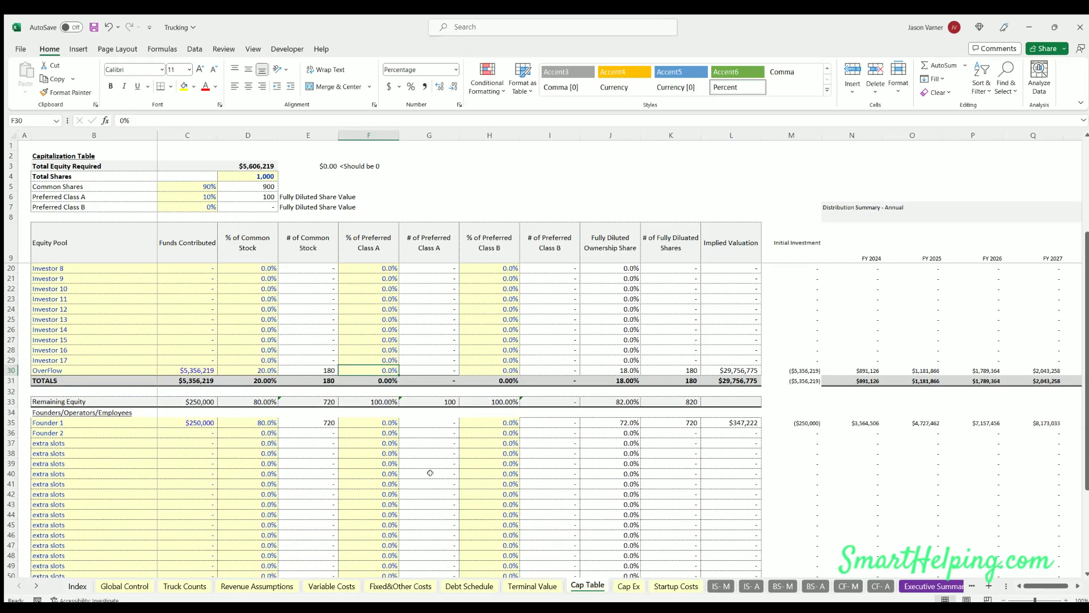
type("10")
key("Return")
type("90")
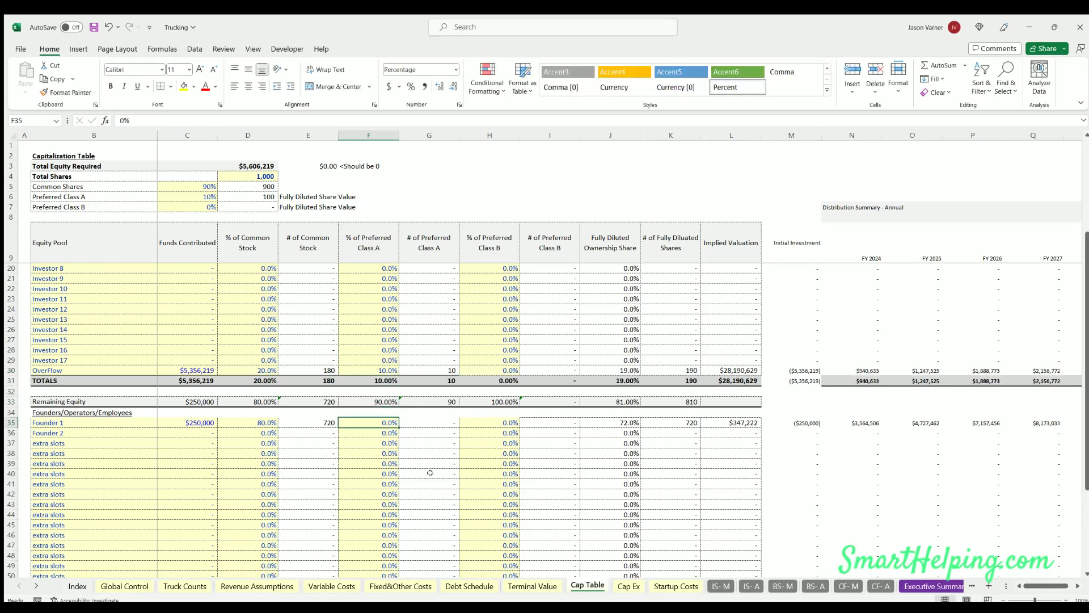
key("Return")
scroll(430, 473, "down", 7)
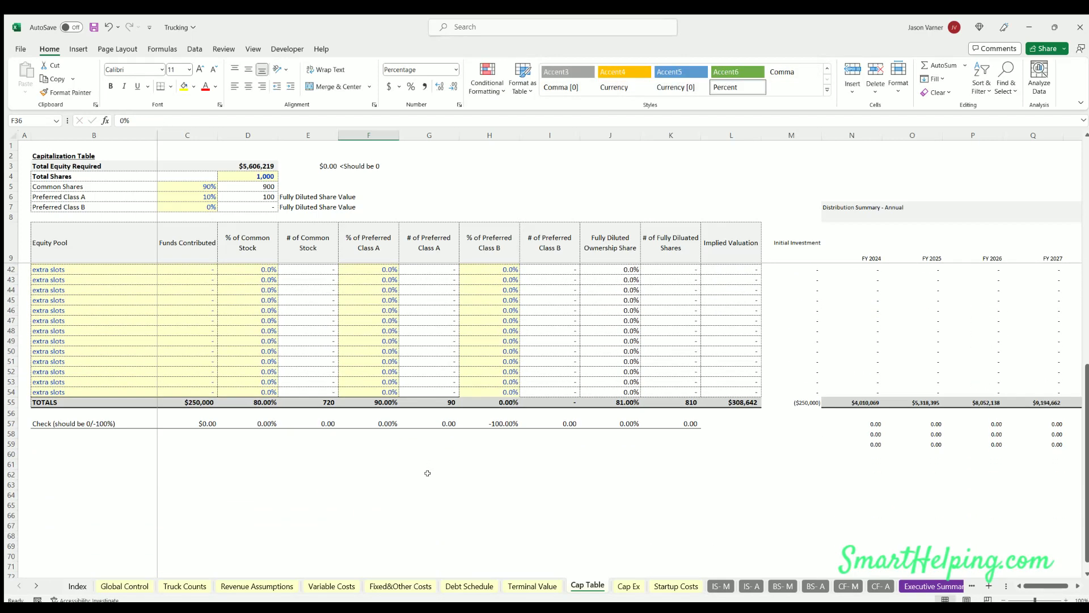
scroll(429, 472, "up", 4)
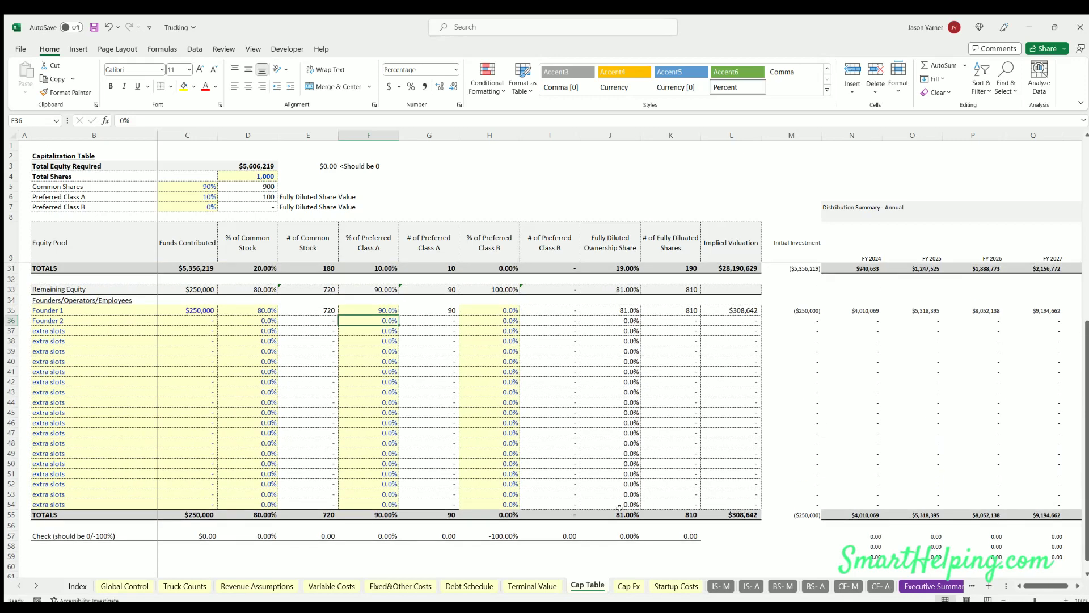
scroll(619, 494, "up", 4)
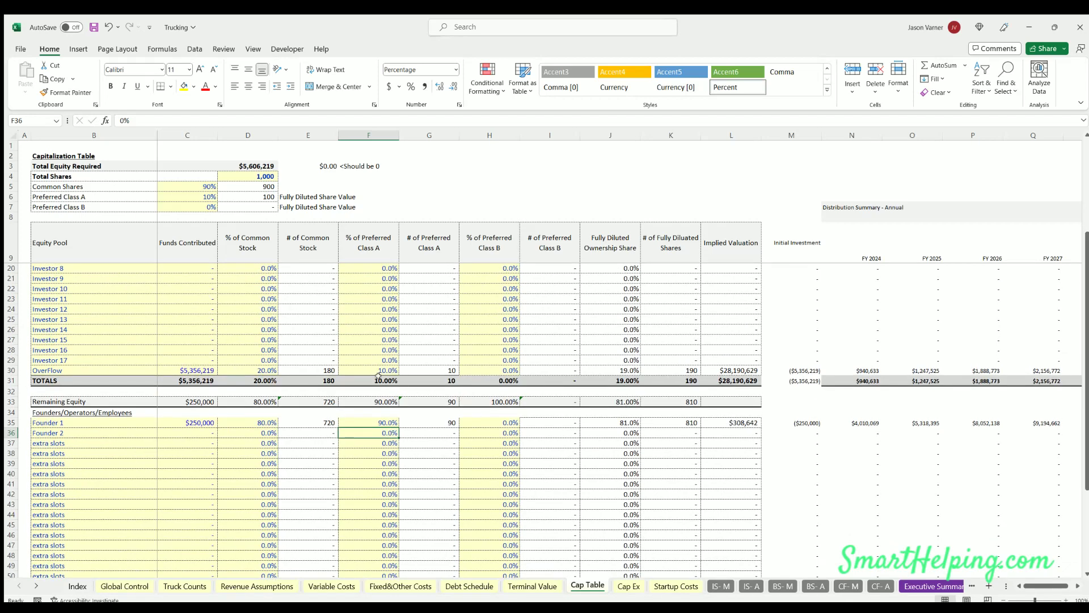
Set Common Shares to 100% and Preferred Class A to 0% of the total shares
left_click(193, 187)
type("100")
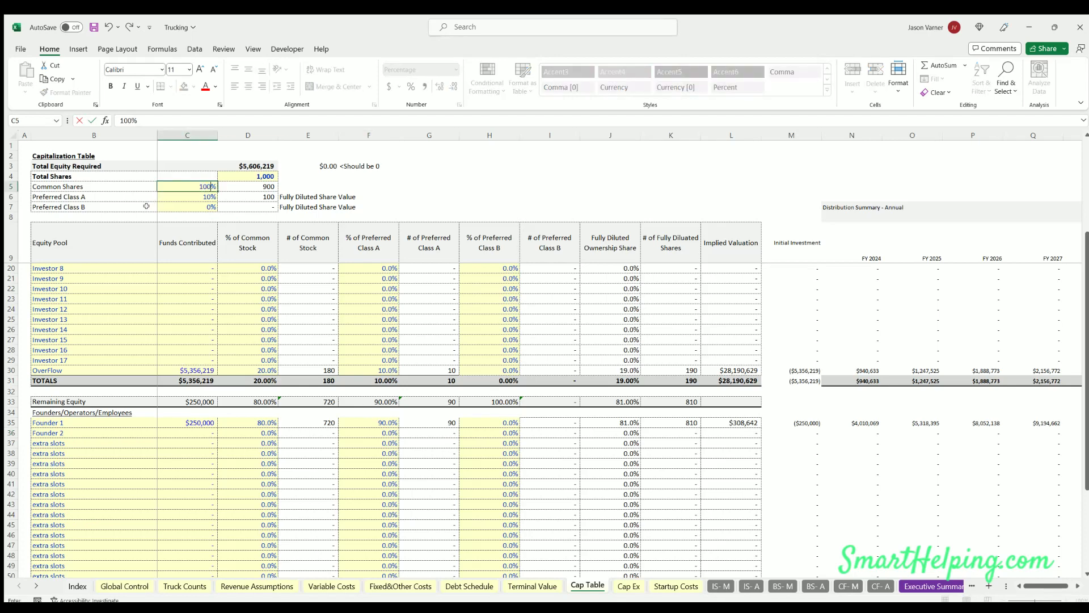
key("Return")
key("Up")
key("Right")
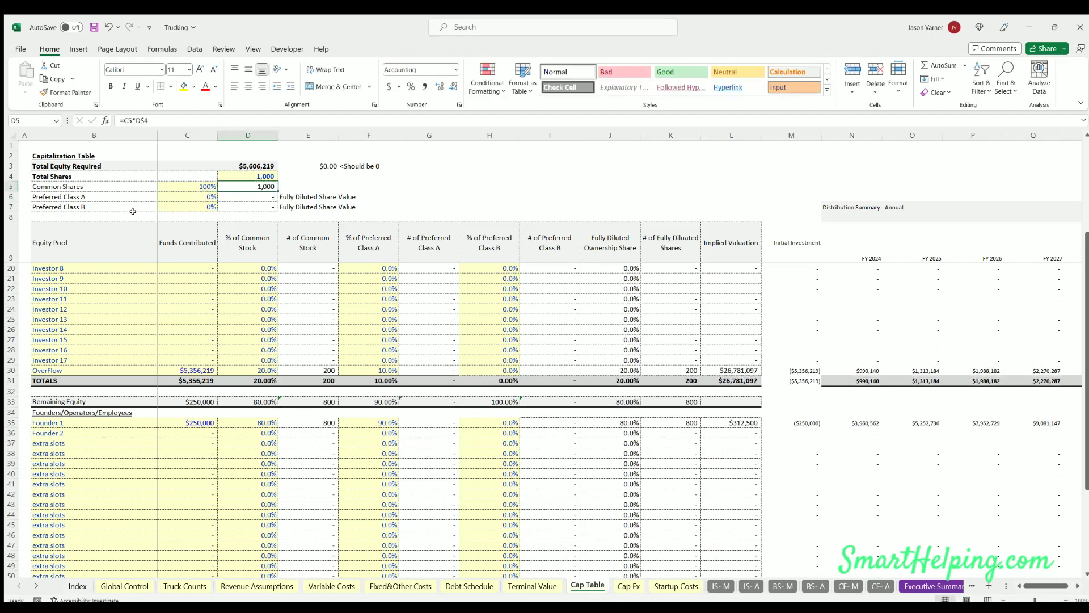
scroll(267, 282, "up", 3)
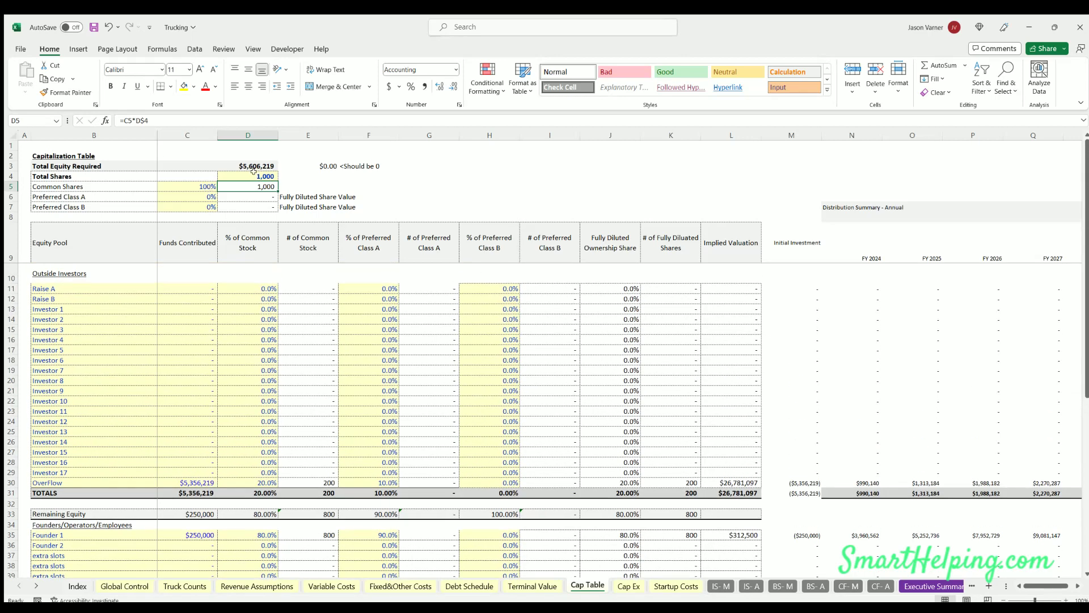
left_click(256, 175)
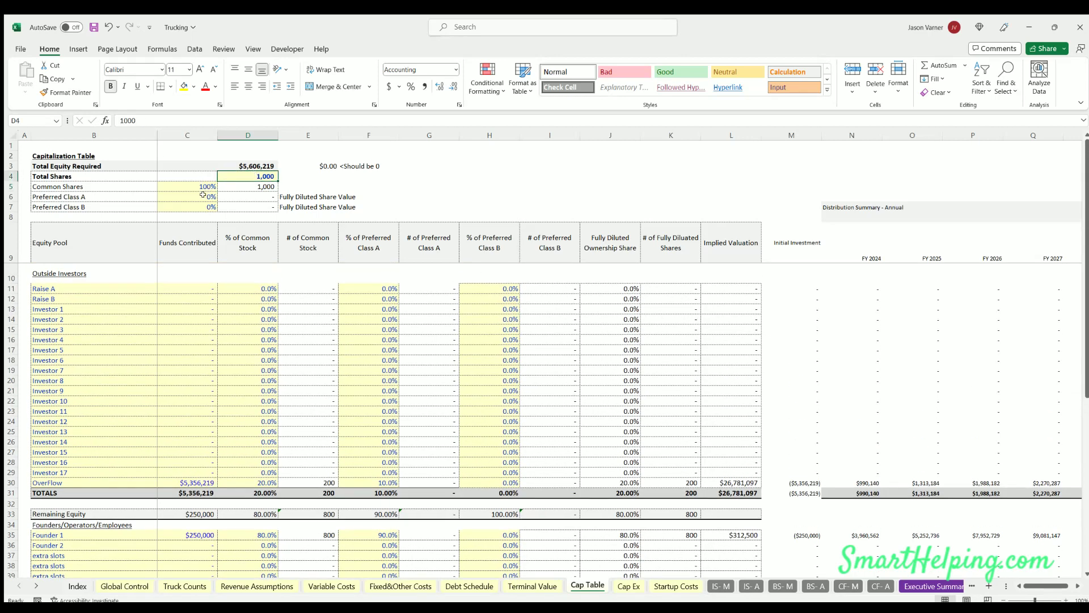
Set the Preferred Class A percentage to 0% for both OverFlow and Founder 1
left_click(378, 481)
type("0")
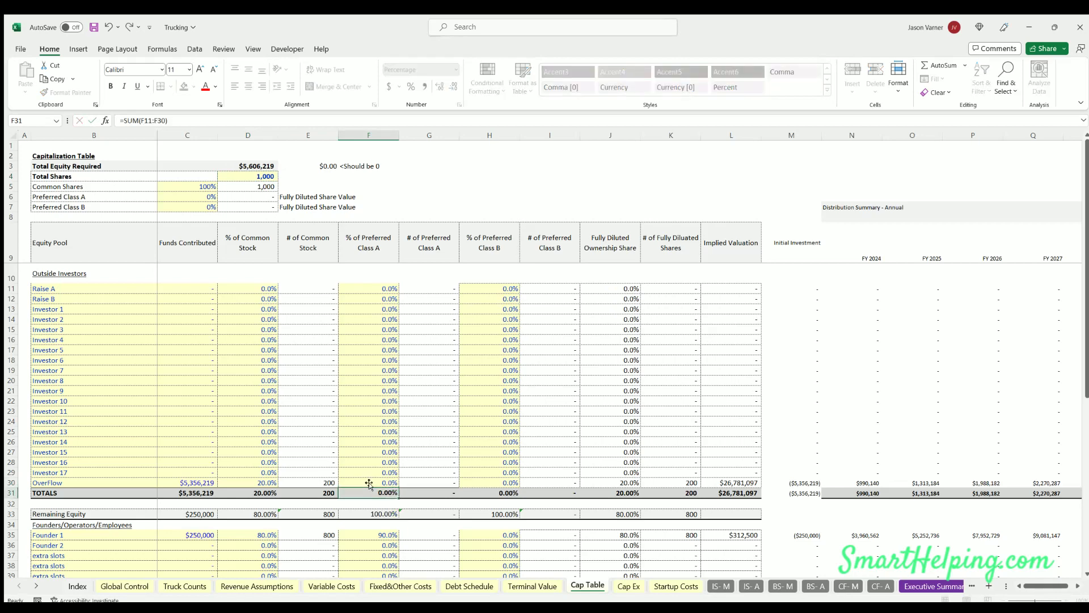
key("Return")
left_click(351, 535)
type("0")
key("Return")
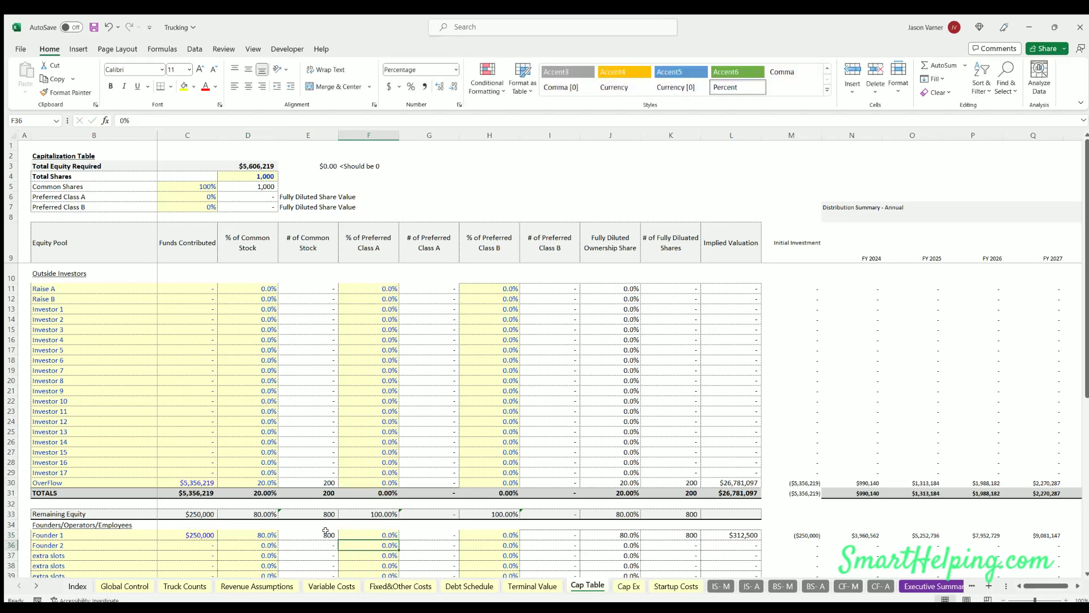
Set Founder 1's funds contributed to $0 and common stock share to 0%
left_click(197, 534)
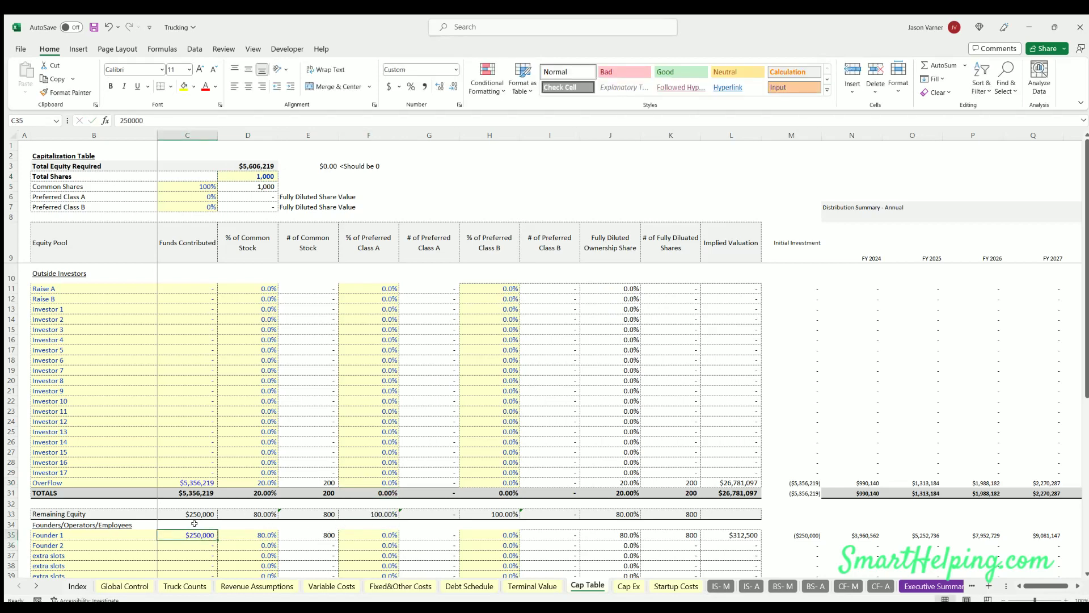
type("0")
key("Tab")
key("Down")
key("Down")
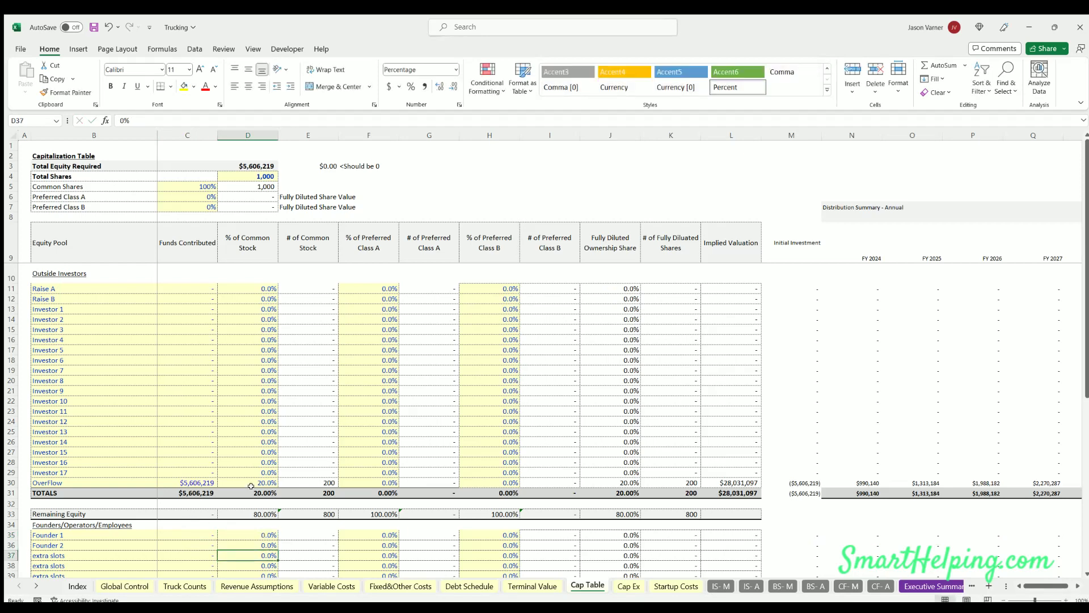
Set OverFlow's common stock share to 100%
left_click(251, 480)
type("100")
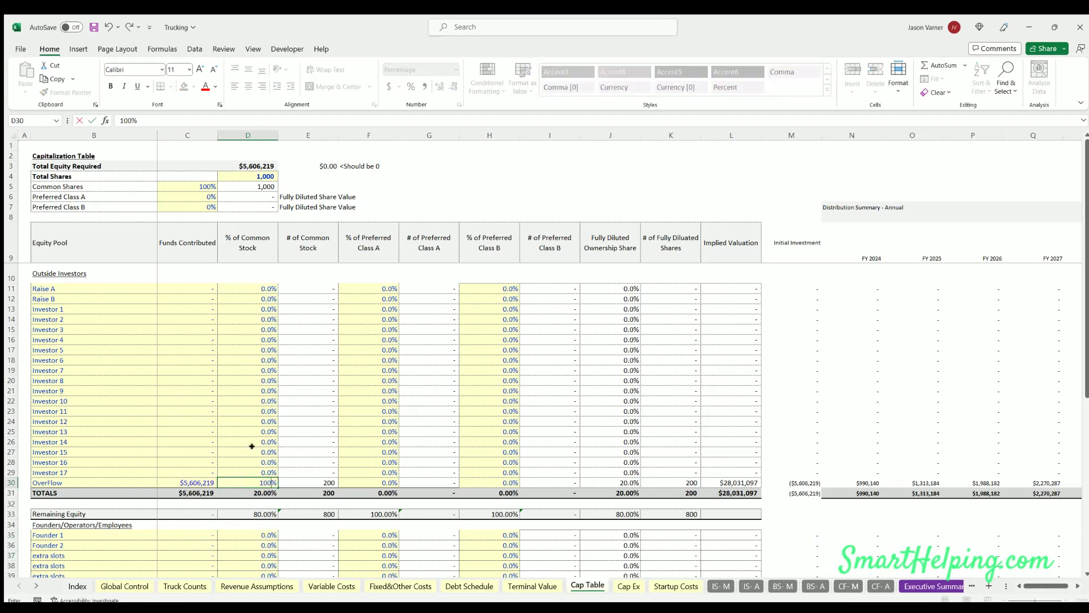
left_click(248, 450)
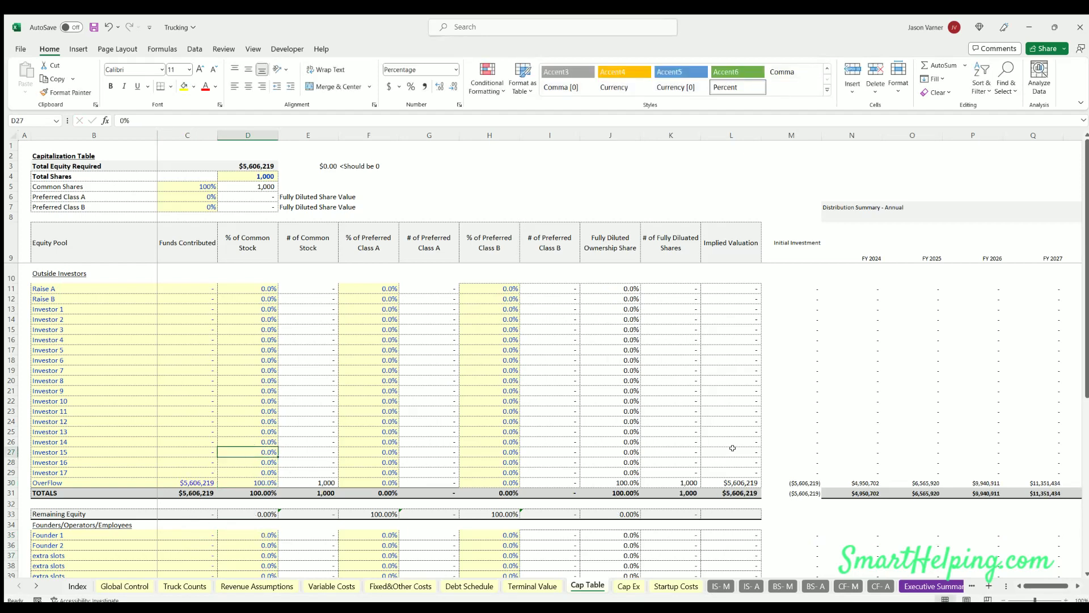
Copy the Total Equity Required amount and paste it as a value into Founder 1's funds contributed
scroll(670, 467, "down", 3)
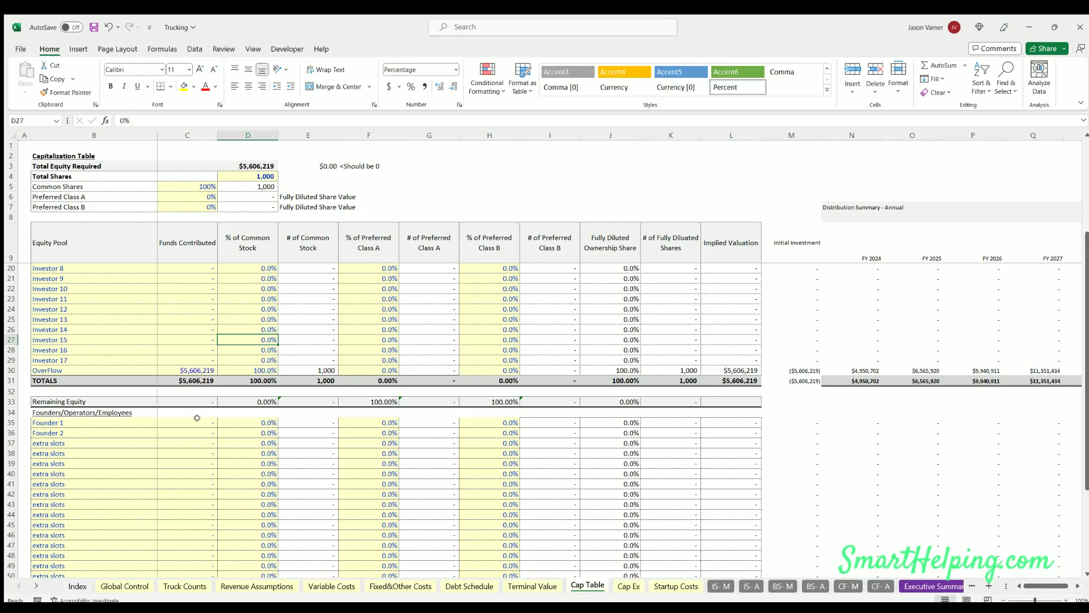
left_click(248, 165)
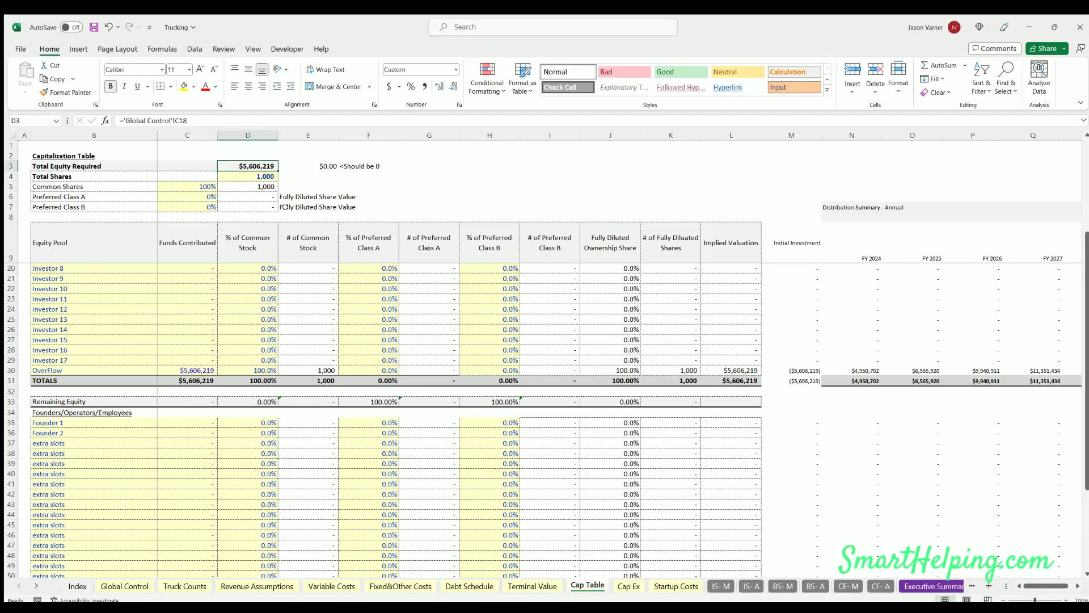
key("ctrl+c")
left_click(208, 420)
key("ctrl+shift+v")
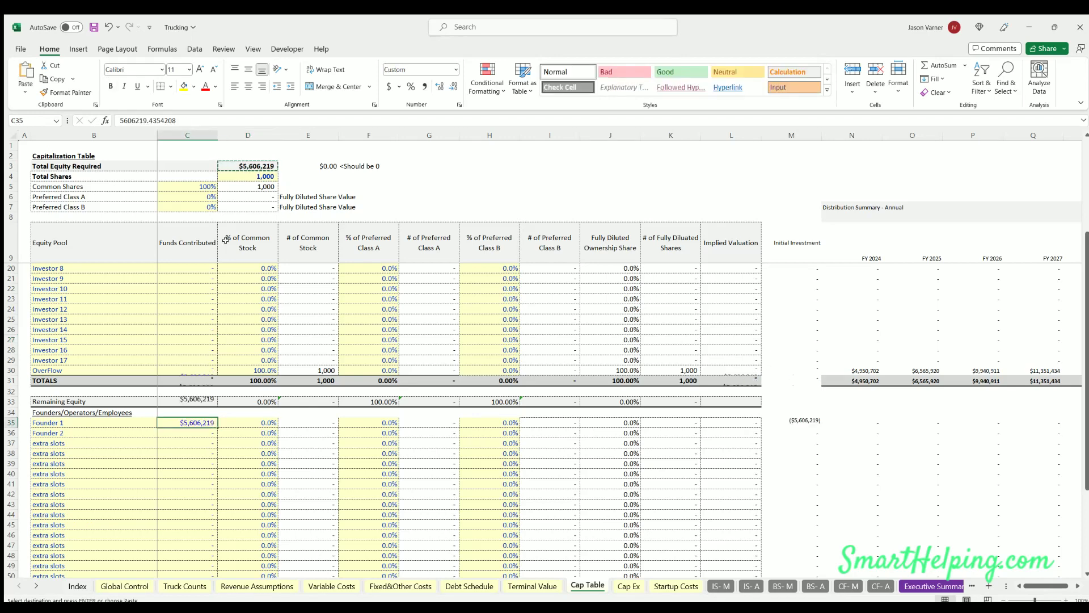
key("Escape")
Set the common stock share to 0% for OverFlow and 100% for Founder 1, and check both funds contributed entries
key("Right")
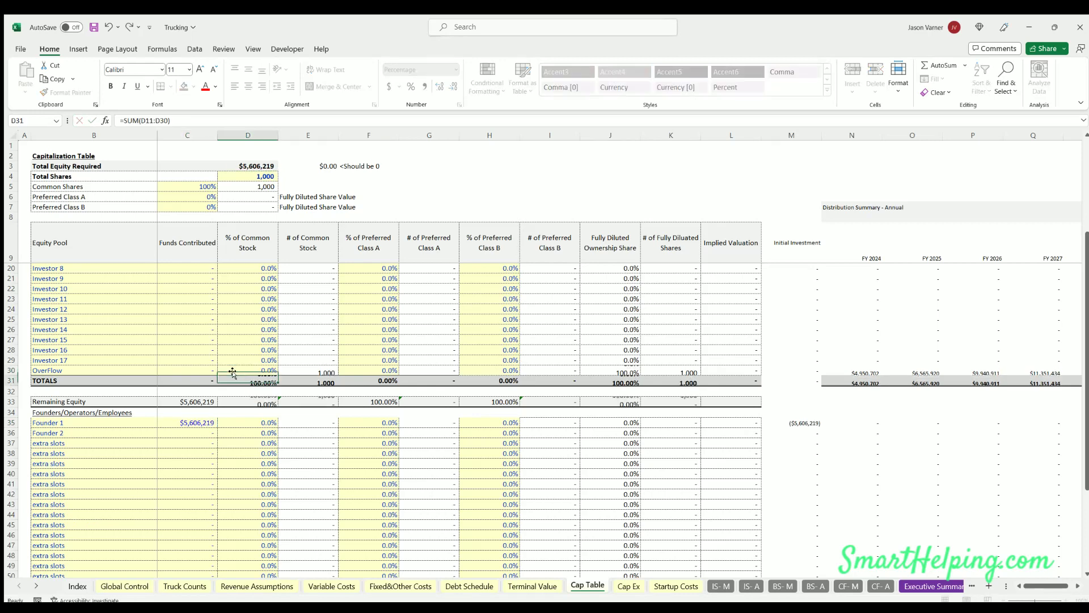
type("100")
key("Return")
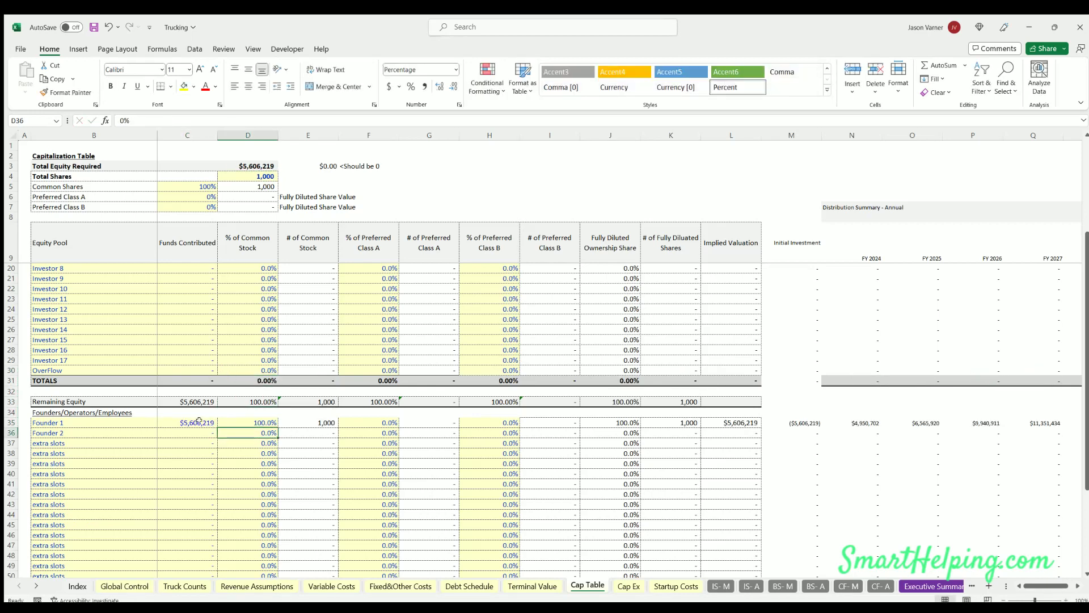
left_click(195, 368)
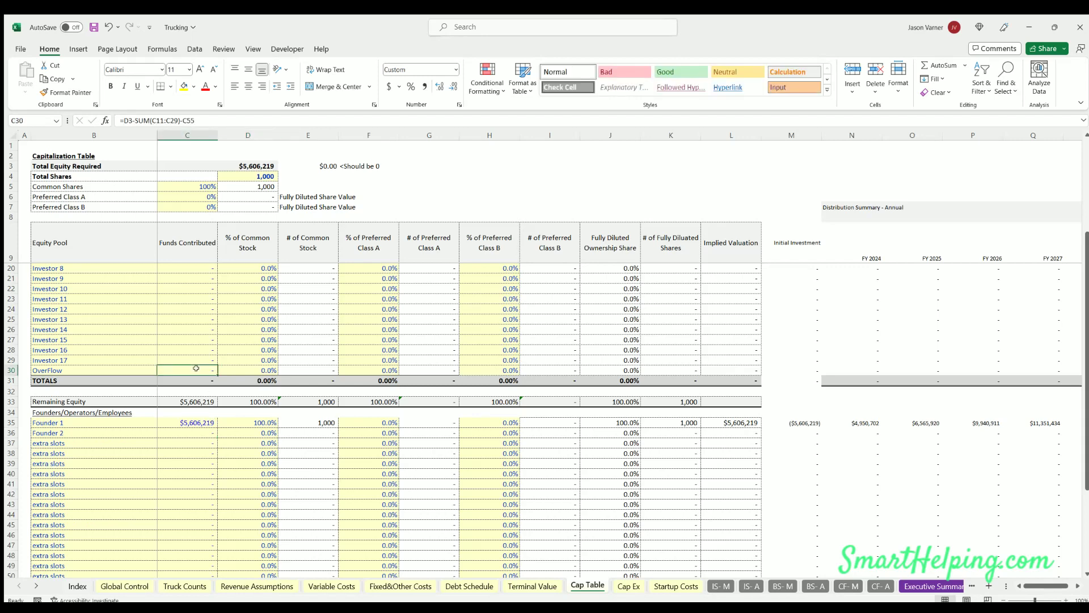
left_click(191, 420)
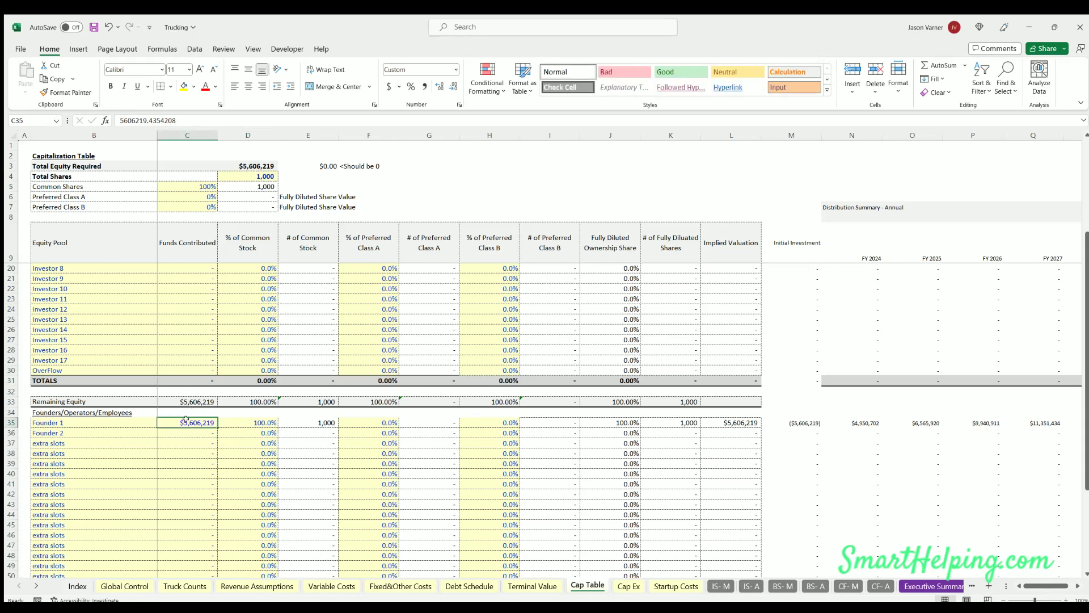
Set Founder 1's funds contributed to $250,000
scroll(185, 420, "down", 4)
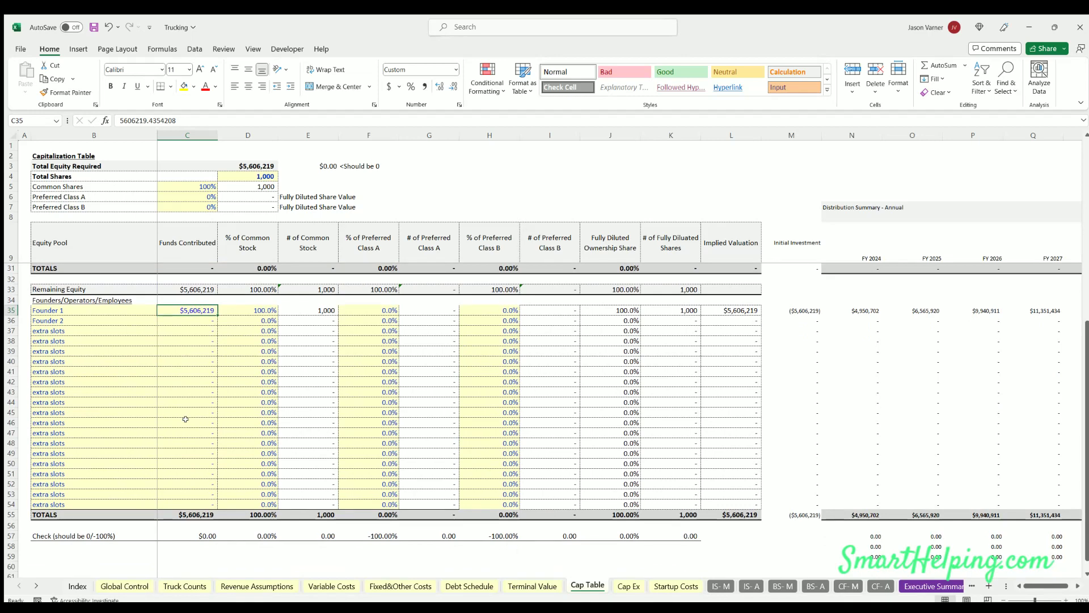
scroll(186, 421, "up", 4)
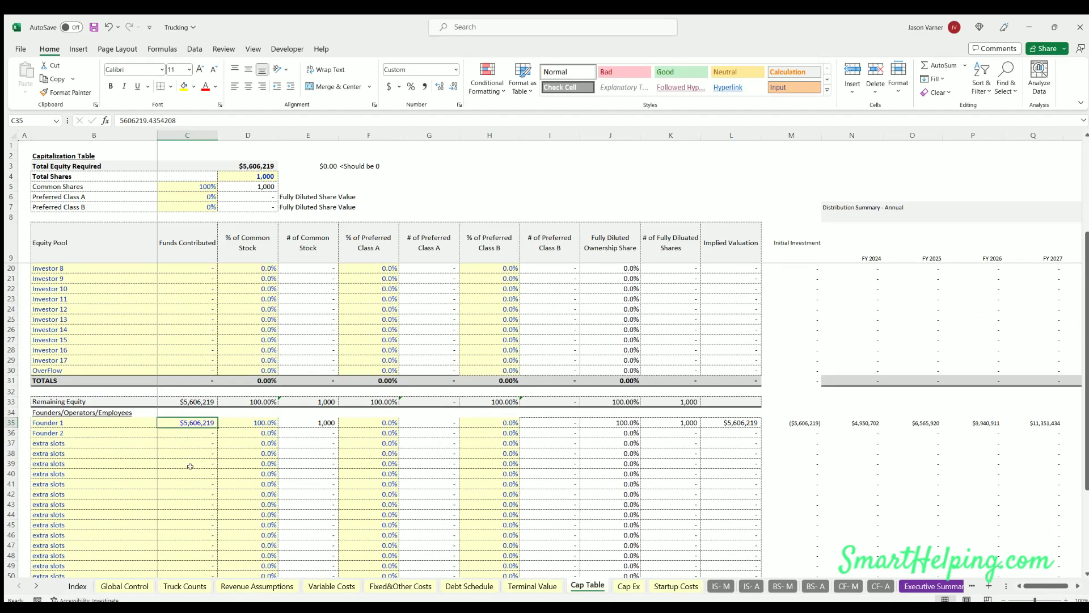
type("250,0")
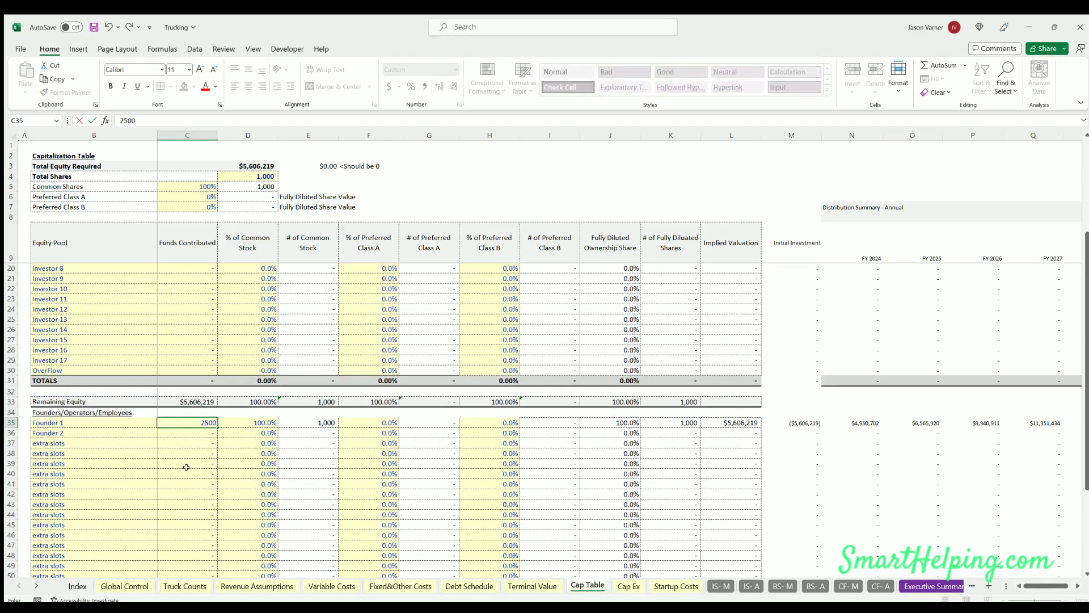
type("00")
key("Return")
key("Up")
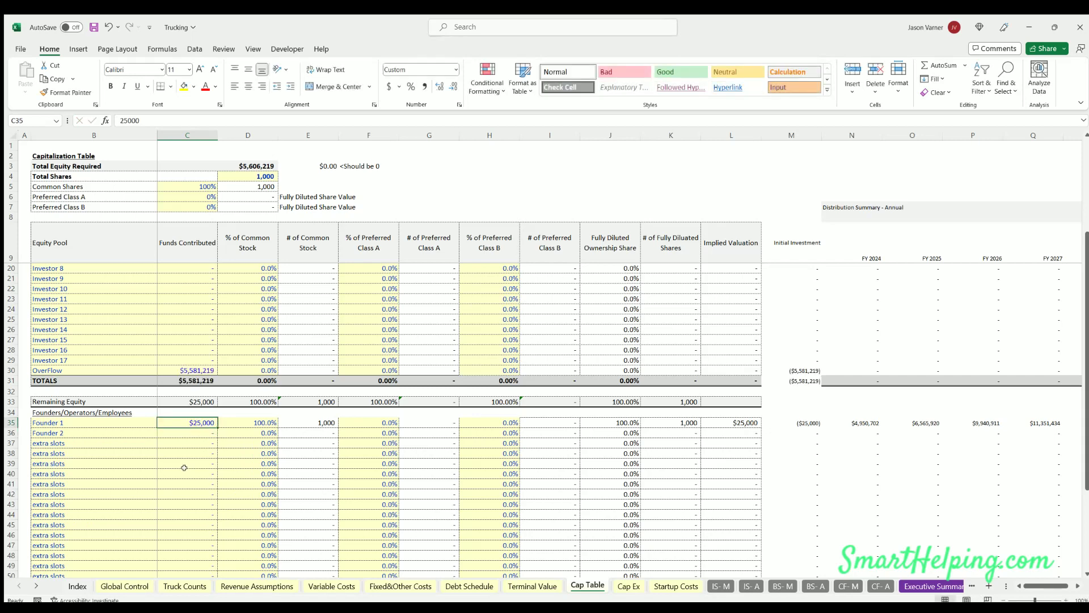
type("250000")
key("Return")
Set the common stock share to 80% for Founder 1 and 20% for OverFlow
key("Up")
key("Right")
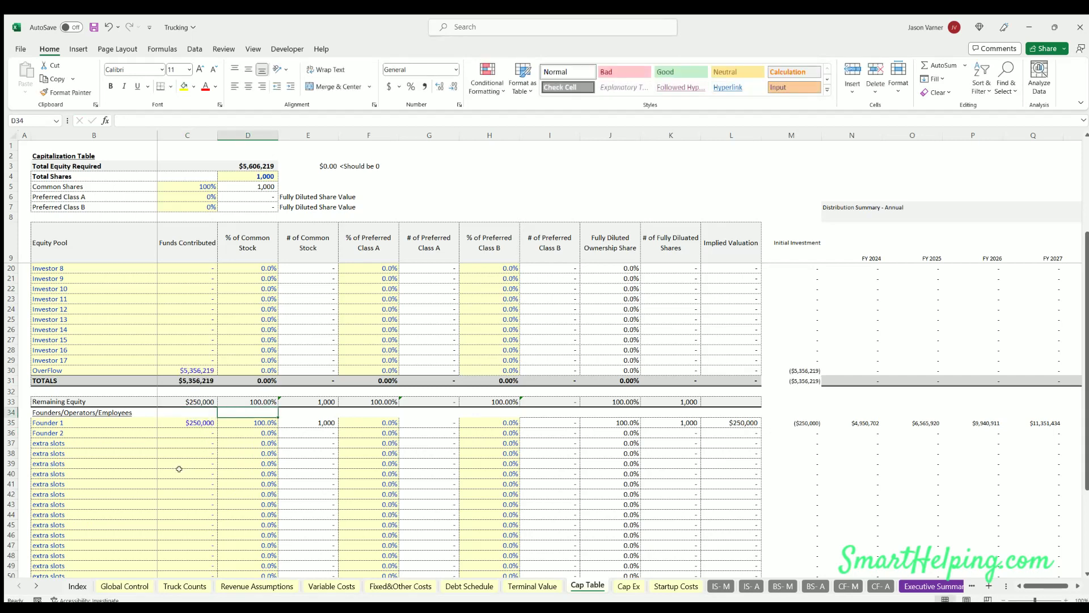
type("80")
key("Return")
key("Up")
key("Up")
key("Up")
key("Up")
key("Up")
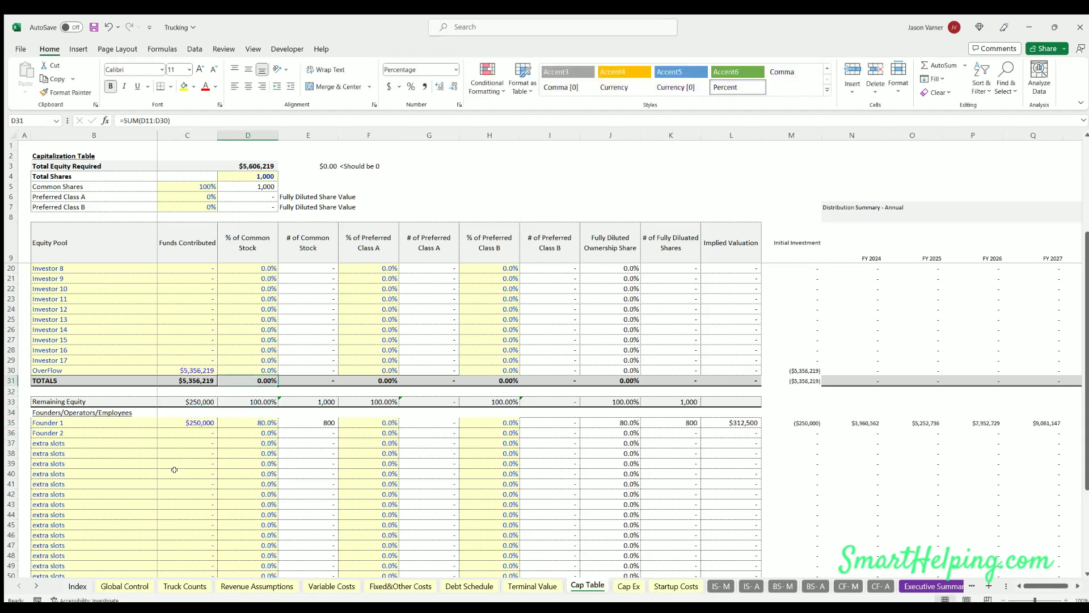
Examine the outside investors' initial investment and annual distributions in the cap table's distribution summary
scroll(253, 452, "up", 4)
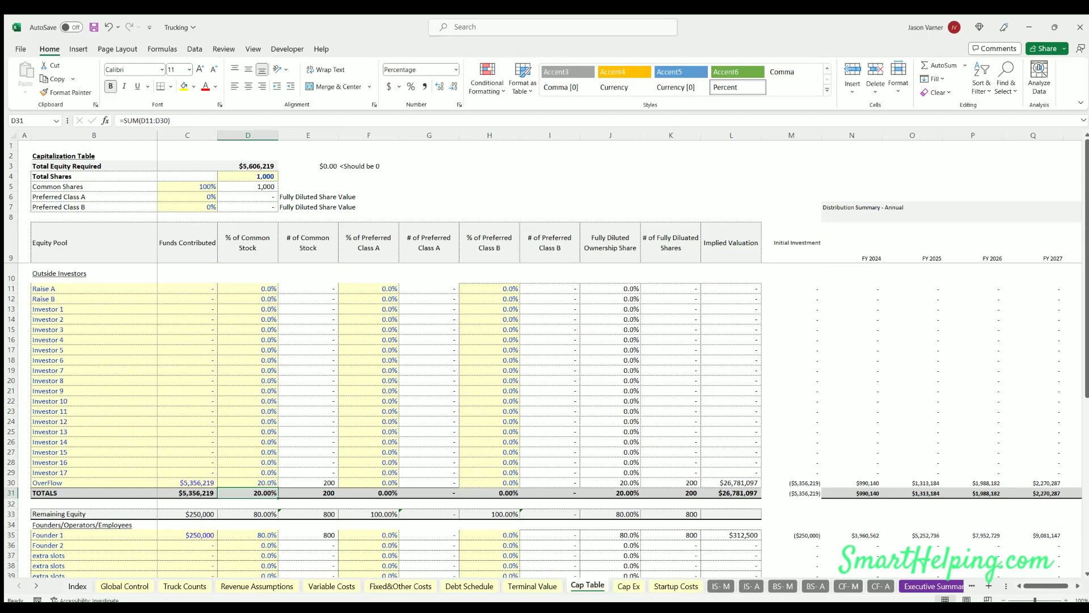
left_click_drag(1049, 586, 1055, 585)
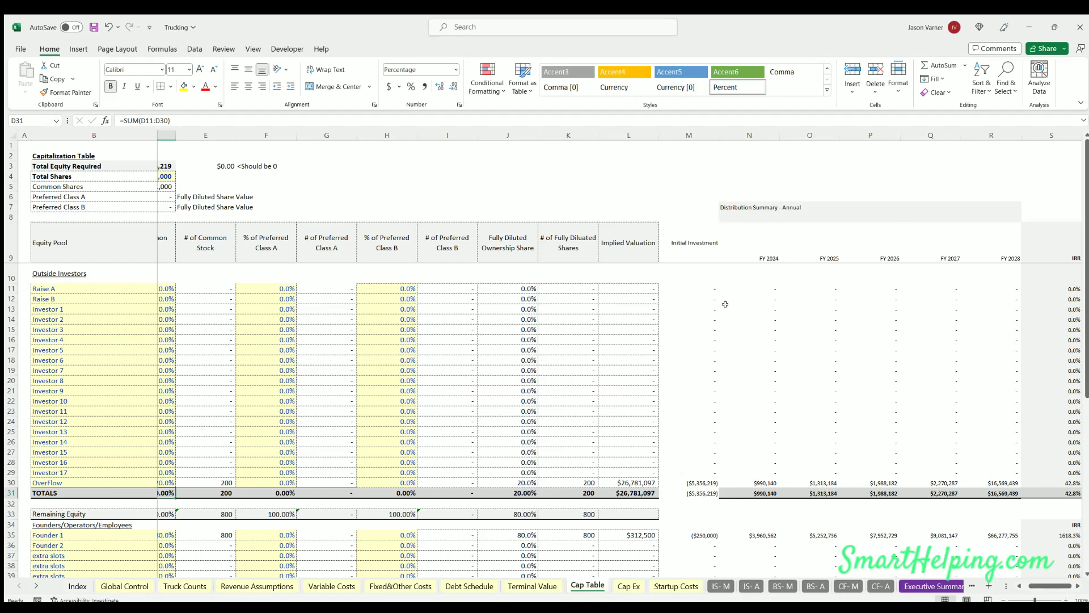
left_click(705, 286)
left_click(768, 285)
key("Down")
key("Down")
key("Down")
key("Down")
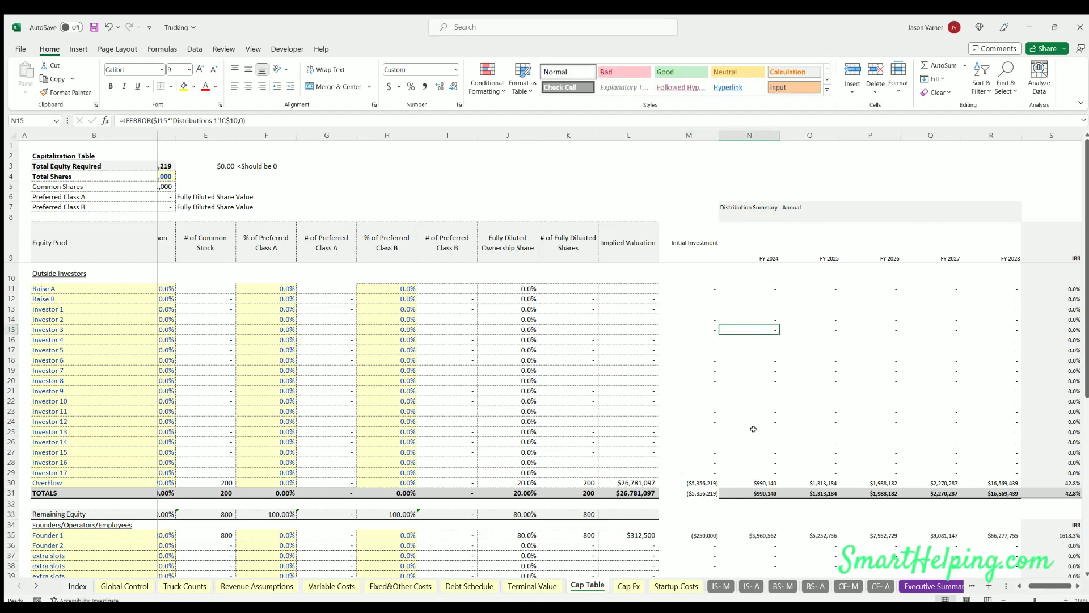
scroll(753, 422, "down", 2)
scroll(753, 423, "down", 2)
left_click_drag(706, 380, 978, 379)
scroll(869, 415, "down", 4)
Examine Founder 1's initial investment, yearly distributions and IRR, along with the IRR in the founders' totals row
left_click(712, 311)
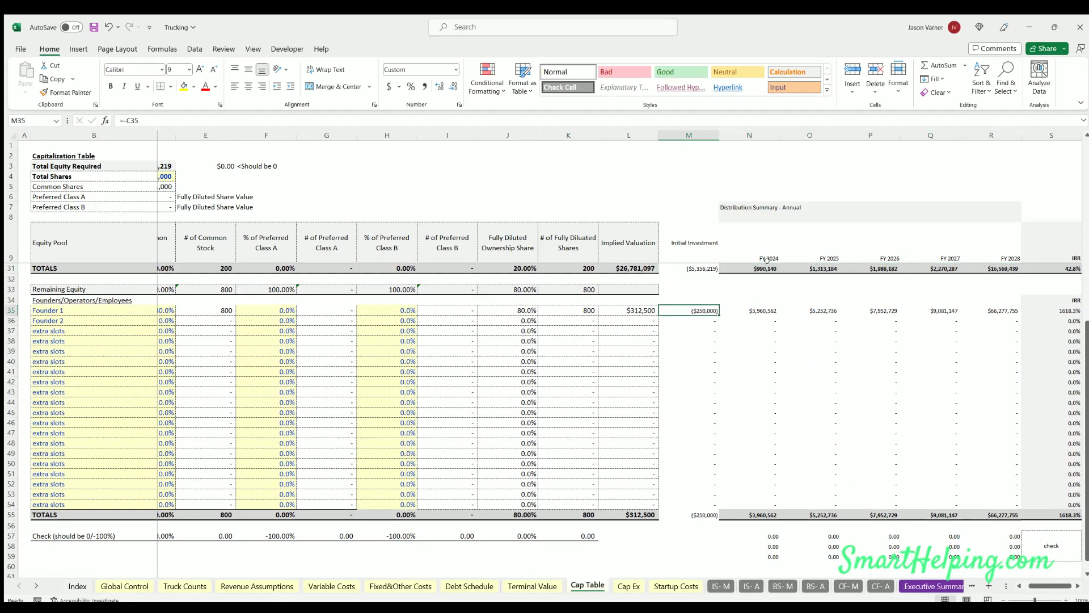
left_click(759, 308)
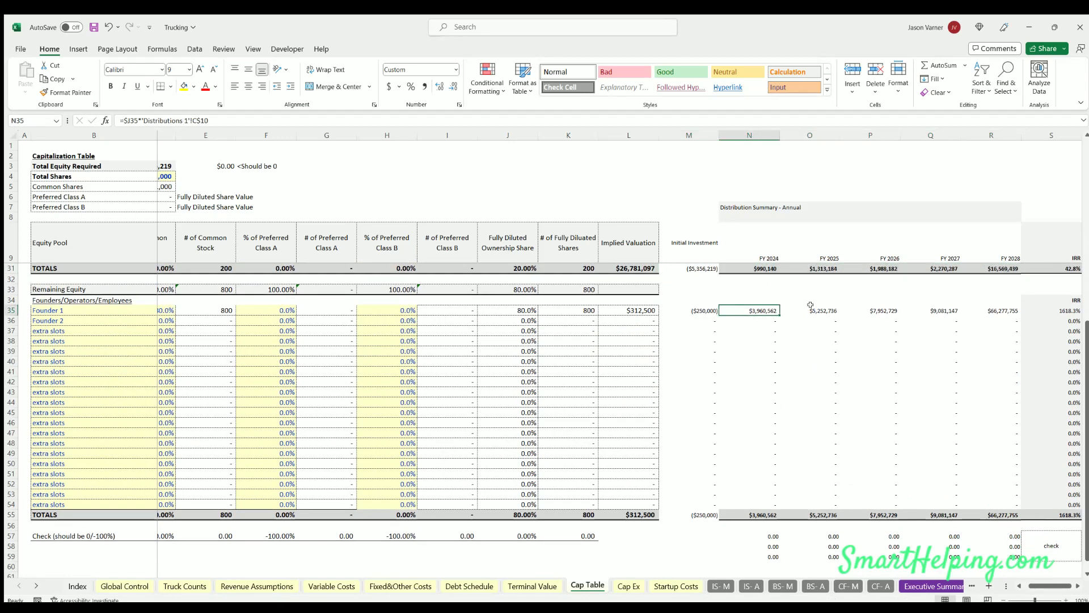
left_click(811, 306)
left_click(1069, 310)
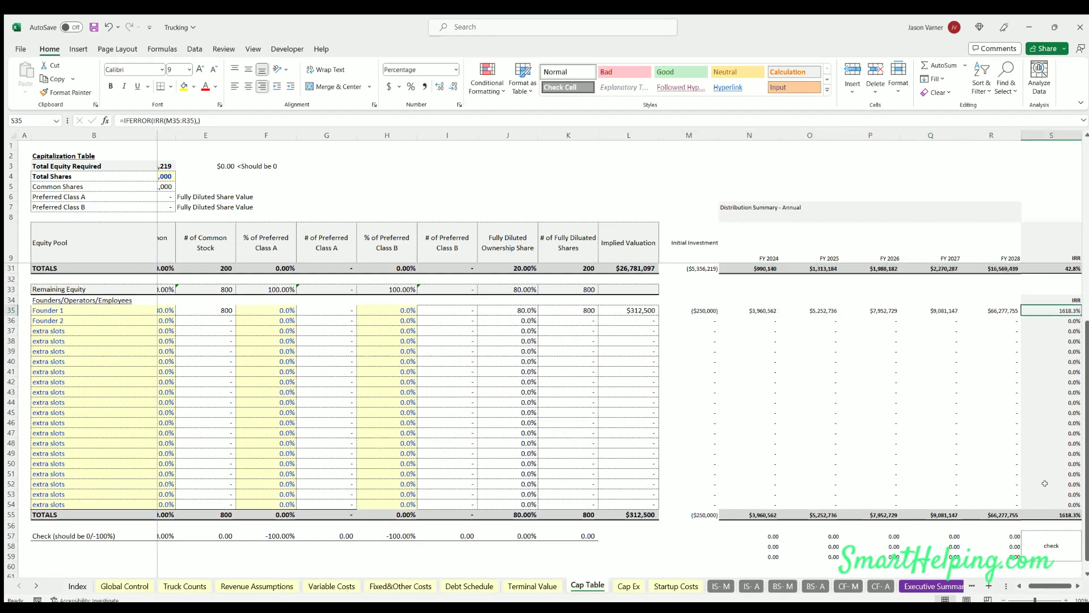
left_click(1052, 512)
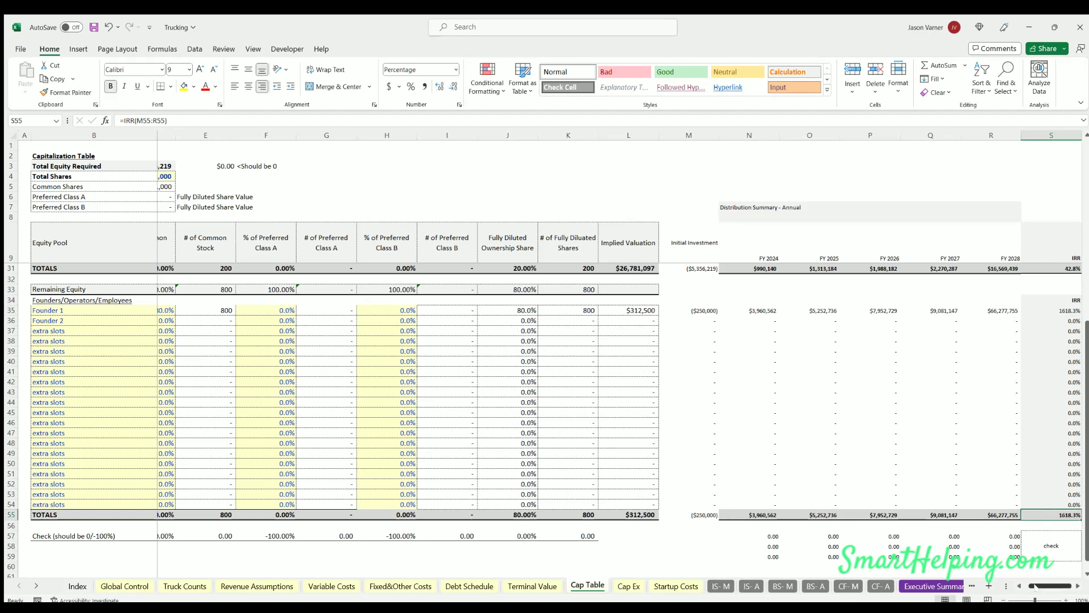
left_click_drag(1052, 591, 1046, 591)
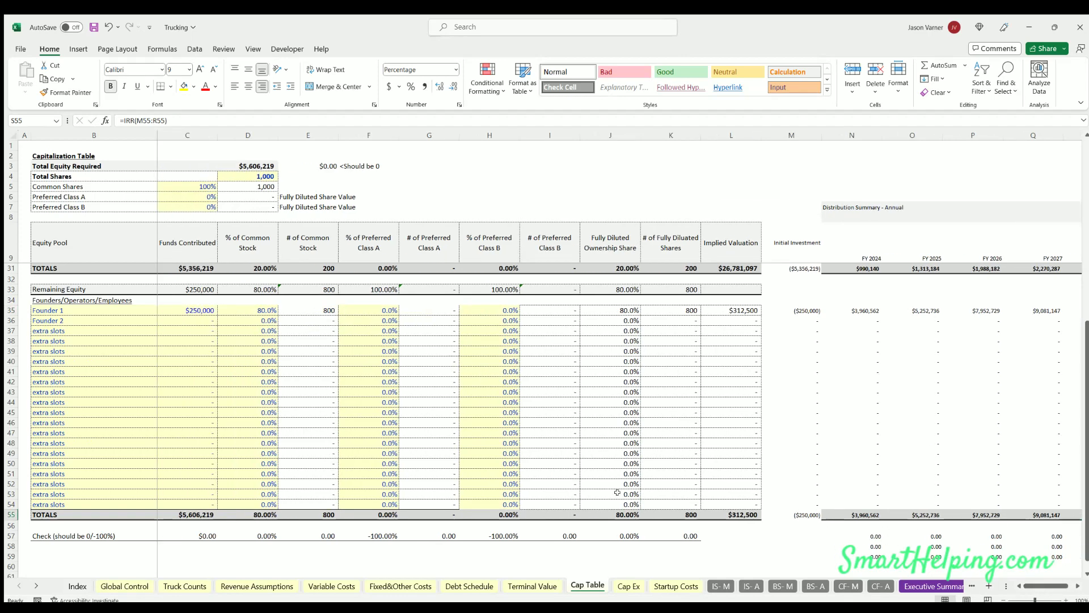
scroll(214, 434, "up", 7)
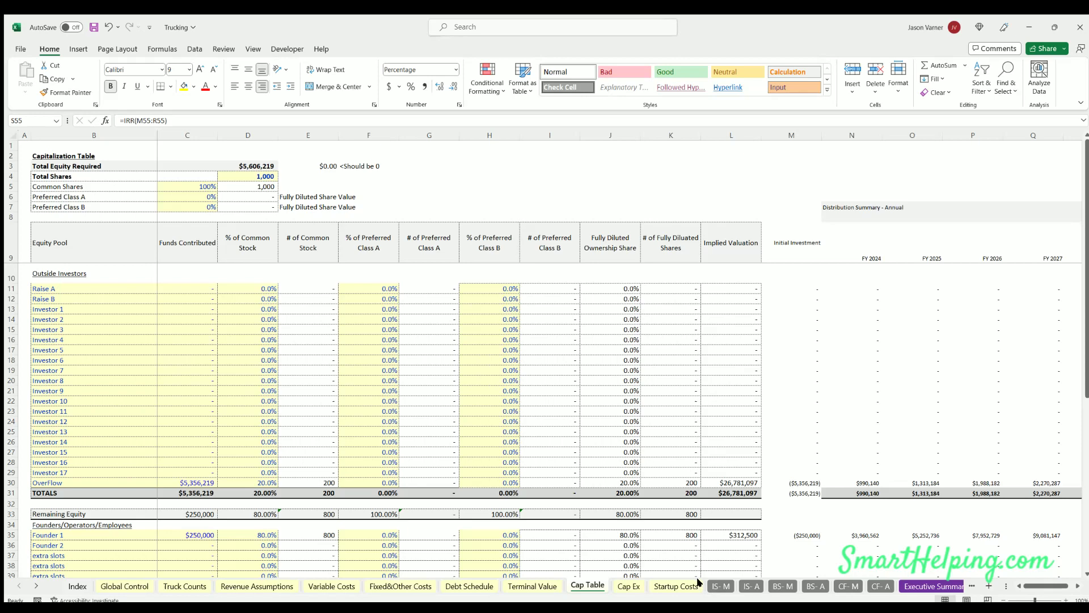
Examine the truck tranches' useful life and cost basis on the Cap Ex sheet, and the matching Total Truck Purchases on Truck Counts
left_click(629, 586)
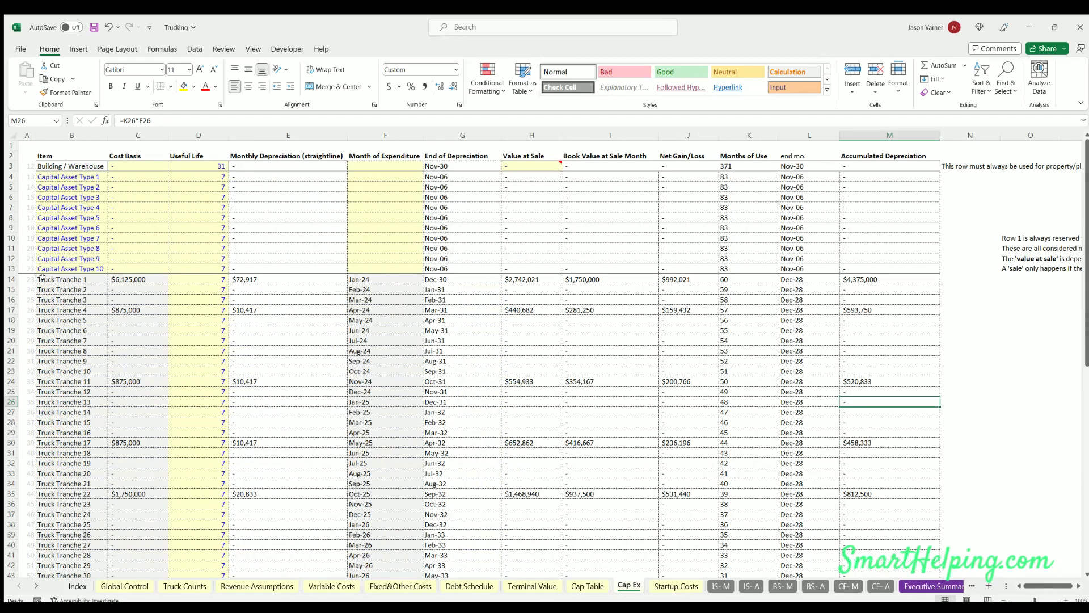
left_click_drag(57, 279, 216, 340)
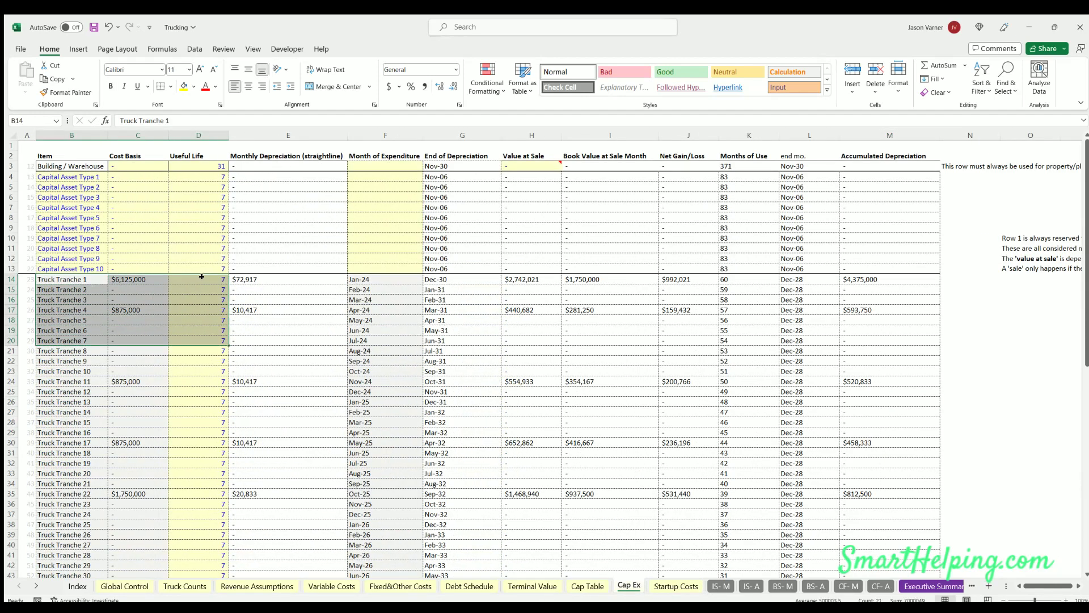
left_click_drag(201, 277, 199, 330)
left_click_drag(137, 279, 136, 359)
left_click(184, 586)
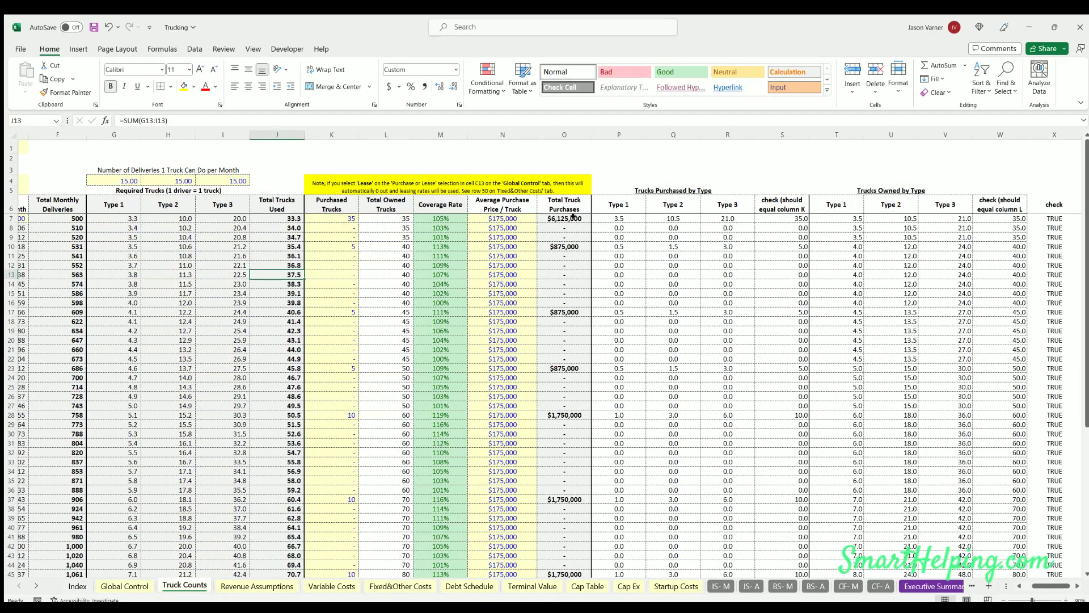
left_click_drag(573, 218, 569, 303)
Return to the Cap Ex sheet and inspect the truck tranches' monthly depreciation and cost basis formulas
left_click(629, 585)
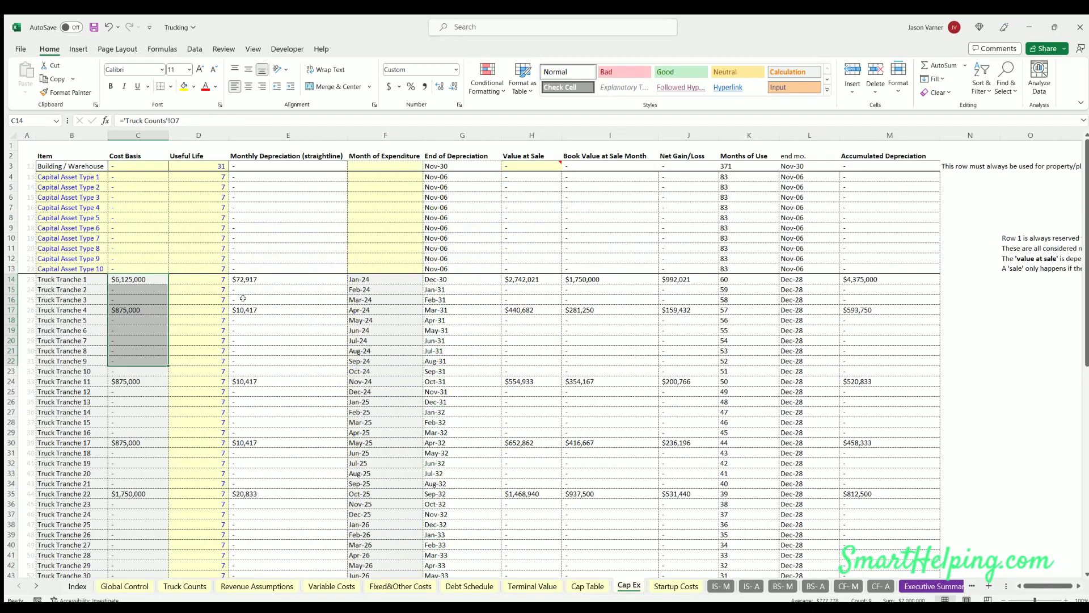
left_click(248, 278)
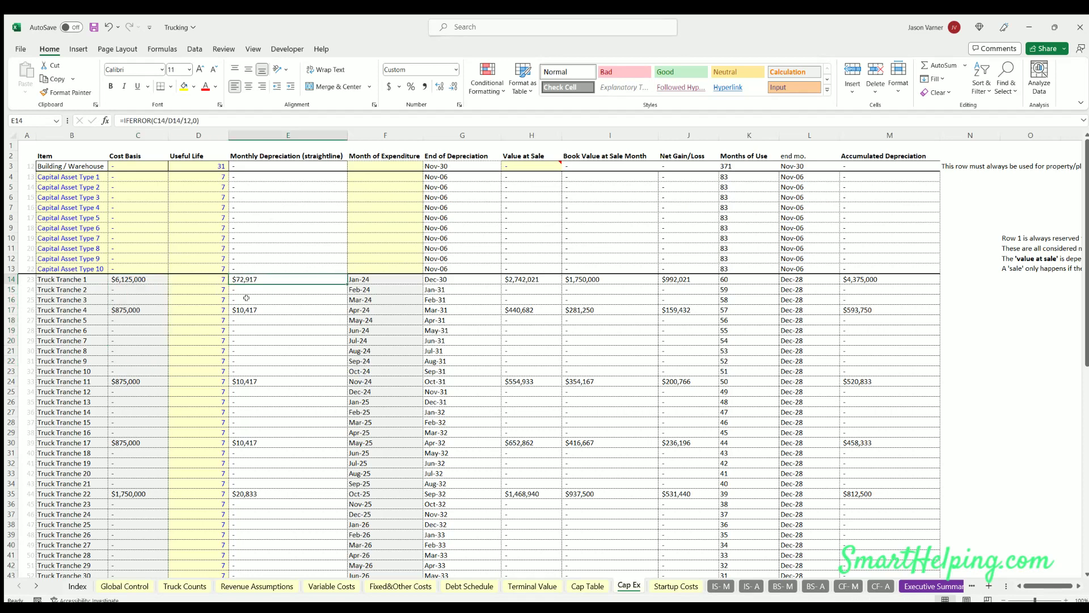
left_click(247, 299)
left_click(246, 306)
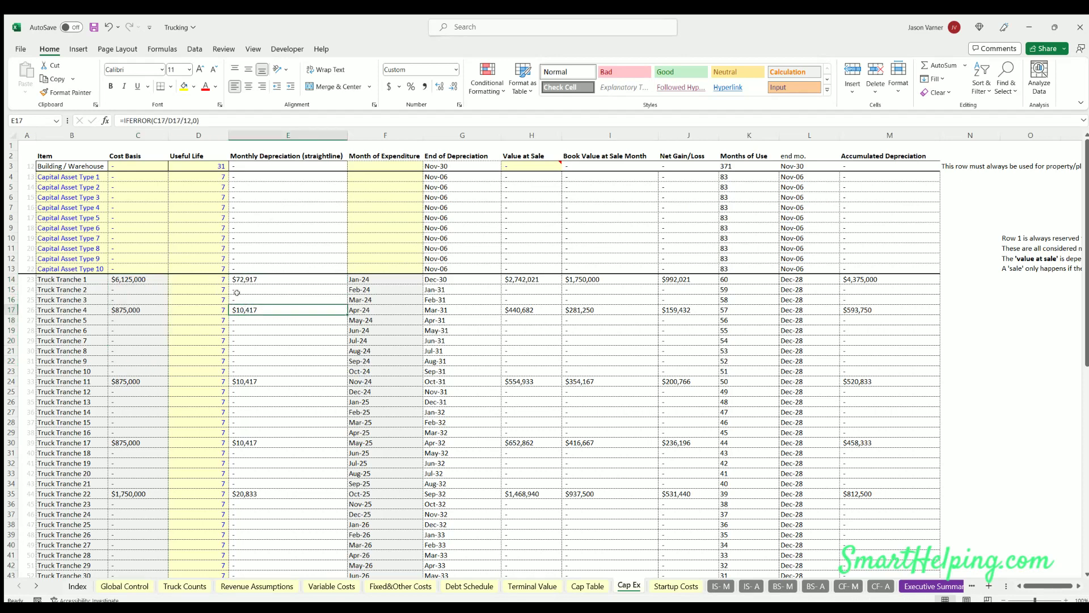
left_click(127, 278)
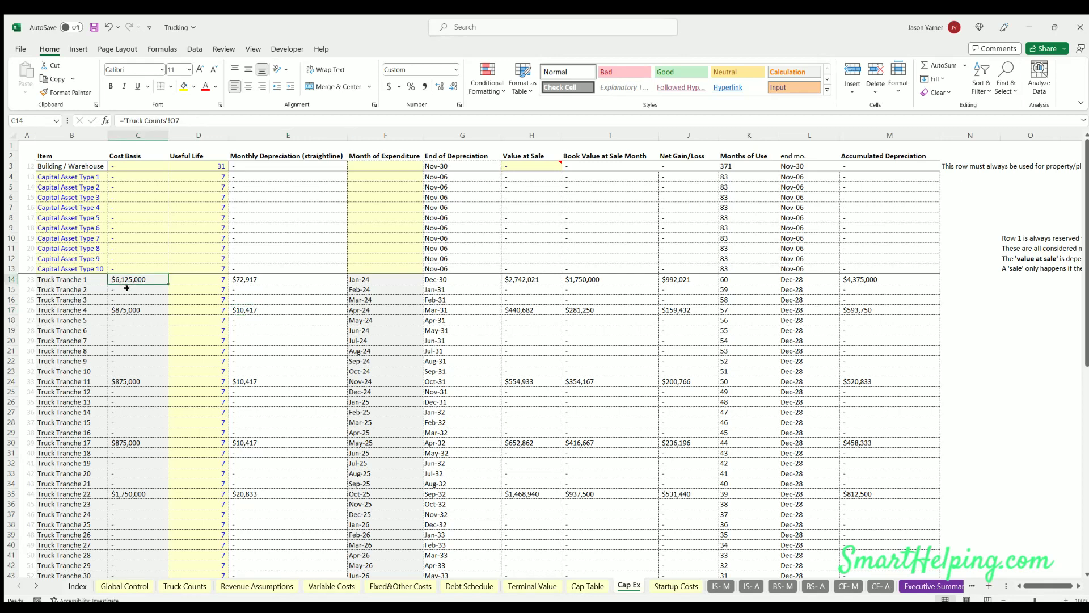
left_click(126, 289)
left_click(125, 310)
left_click(124, 340)
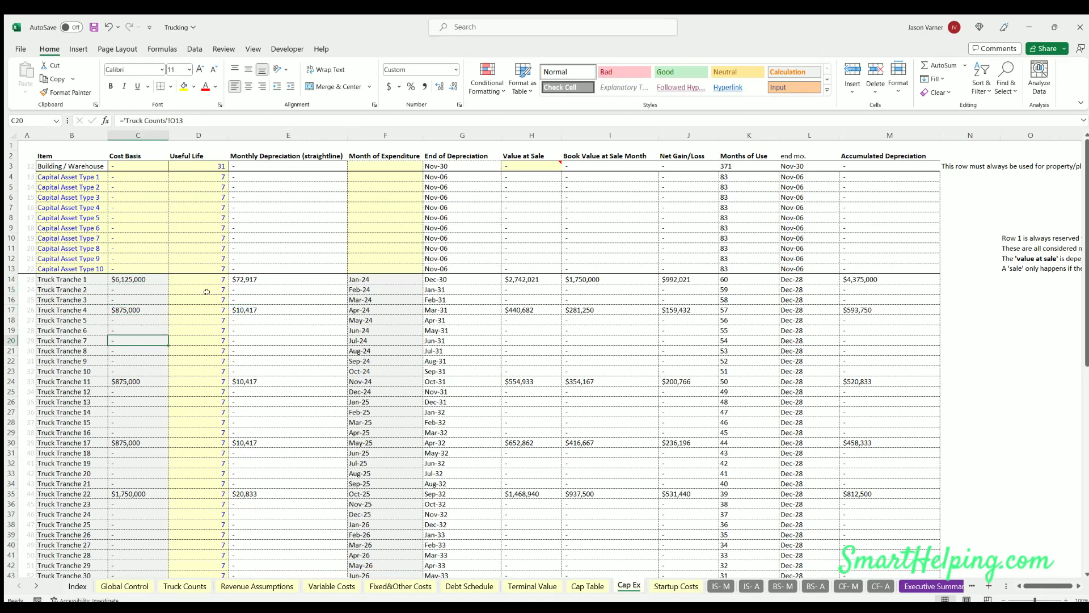
Inspect the Month of Expenditure formulas for the truck tranches
left_click(367, 278)
key("Down")
key("Down")
key("Down")
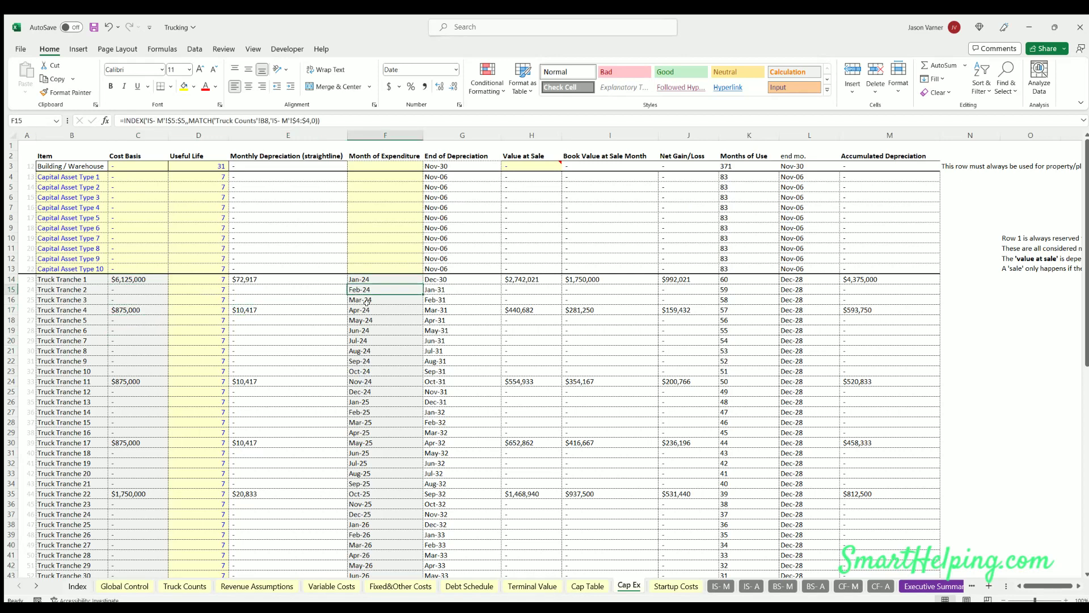
left_click_drag(367, 278, 369, 423)
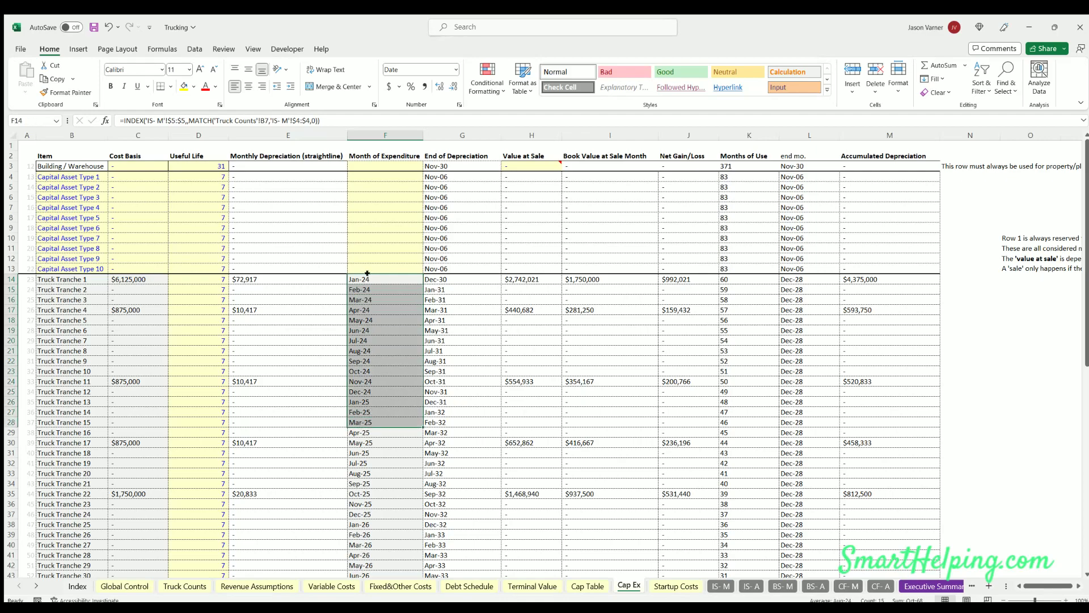
left_click(367, 274)
Examine the month numbers, total truck purchases and first-month deliveries by type on the Truck Counts sheet
left_click(175, 585)
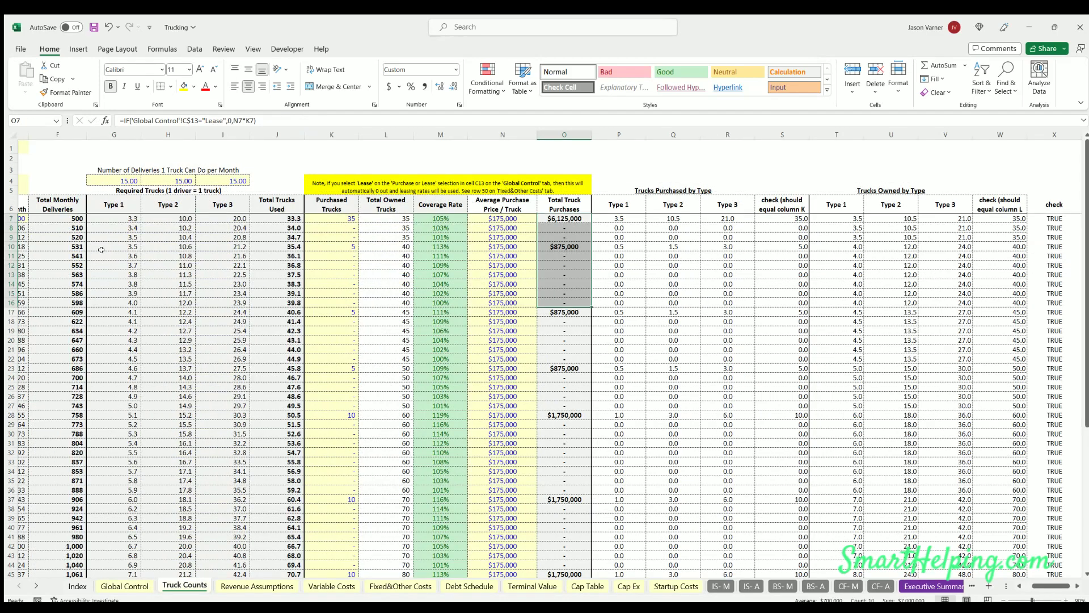
left_click_drag(60, 248, 102, 255)
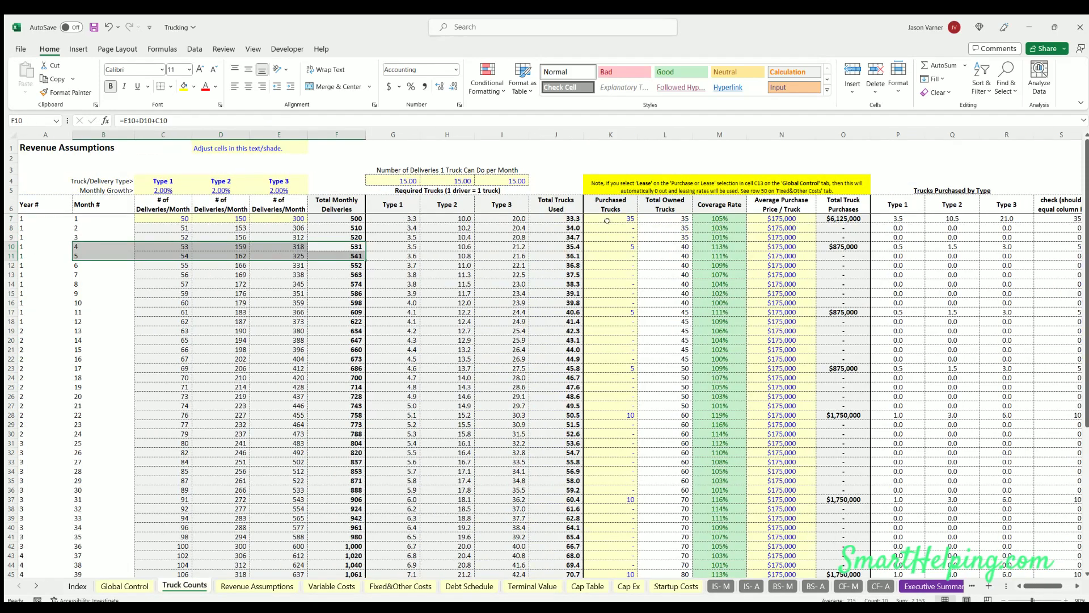
left_click_drag(845, 217, 845, 309)
left_click_drag(88, 218, 86, 302)
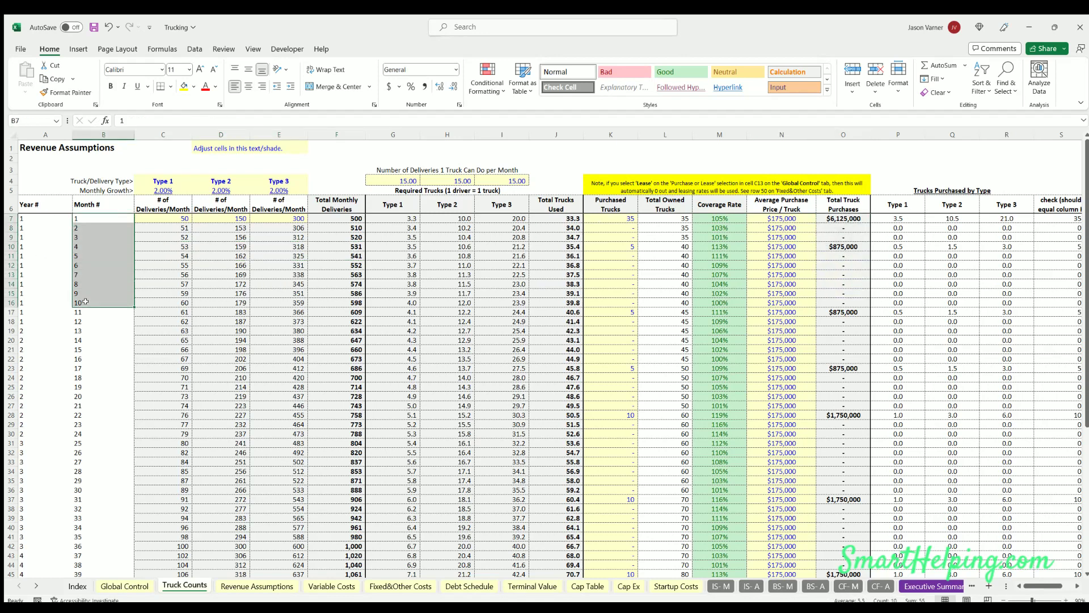
left_click_drag(169, 221, 278, 217)
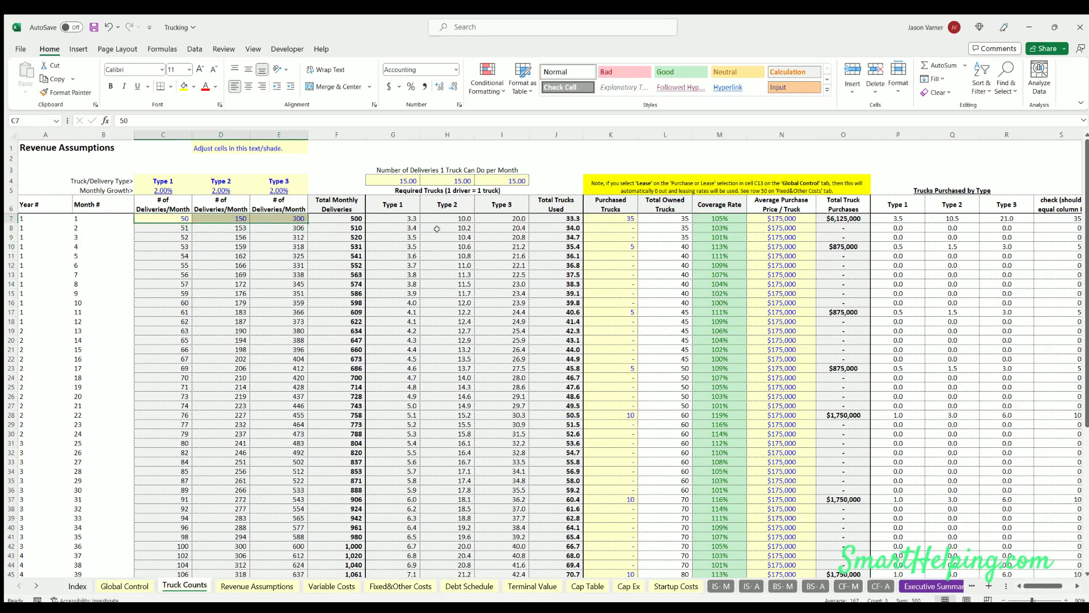
Review the Purchased Trucks and Average Purchase Price / Truck inputs for the first months
left_click(613, 219)
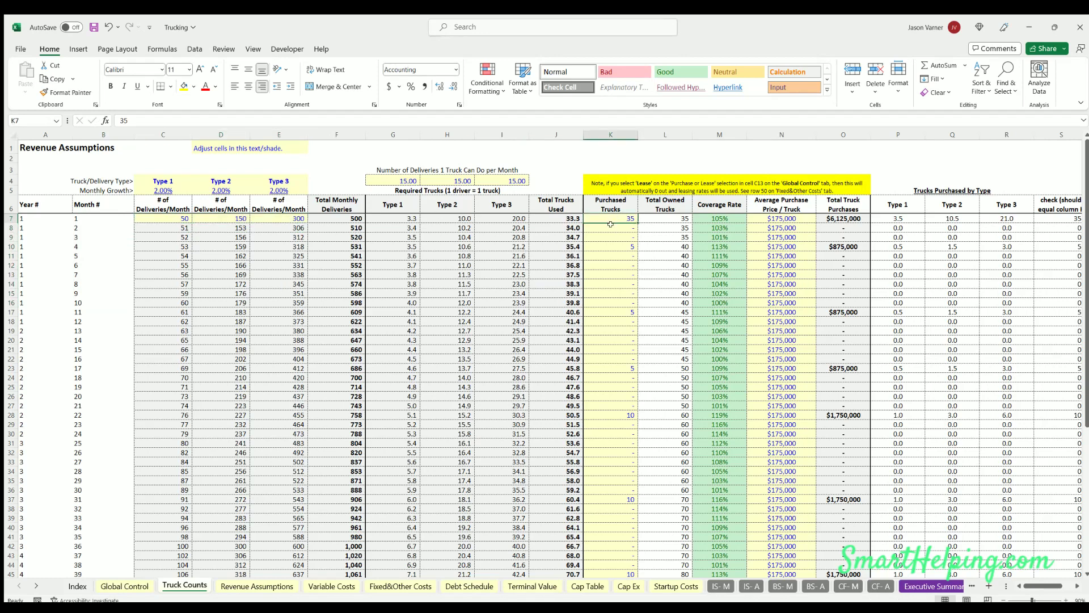
key("Down")
key("Down")
key("Down")
left_click(778, 210)
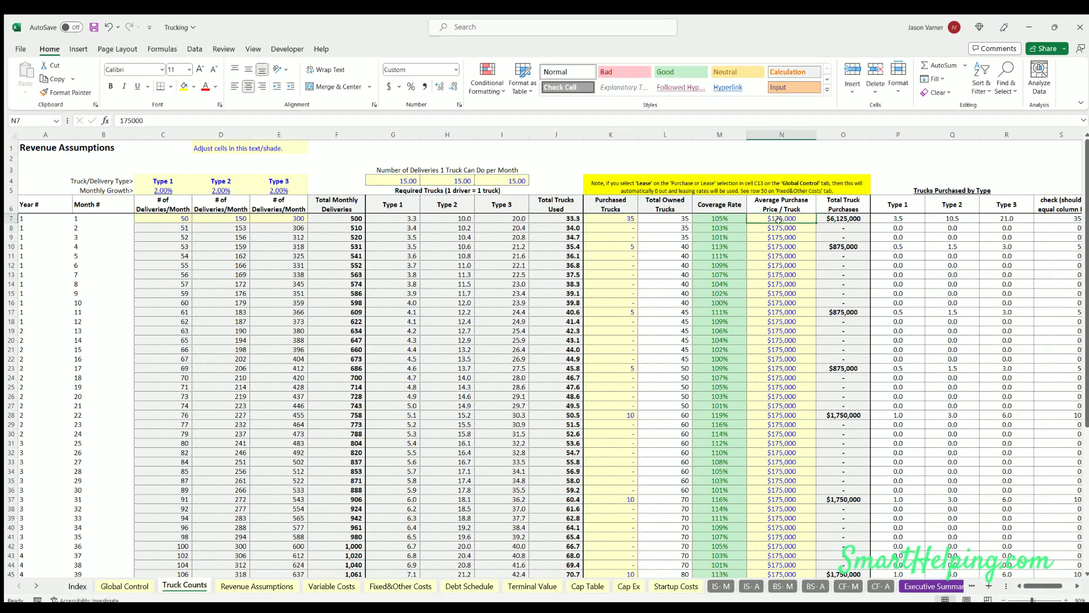
key("Down")
key("Down")
key("Down")
key("Down")
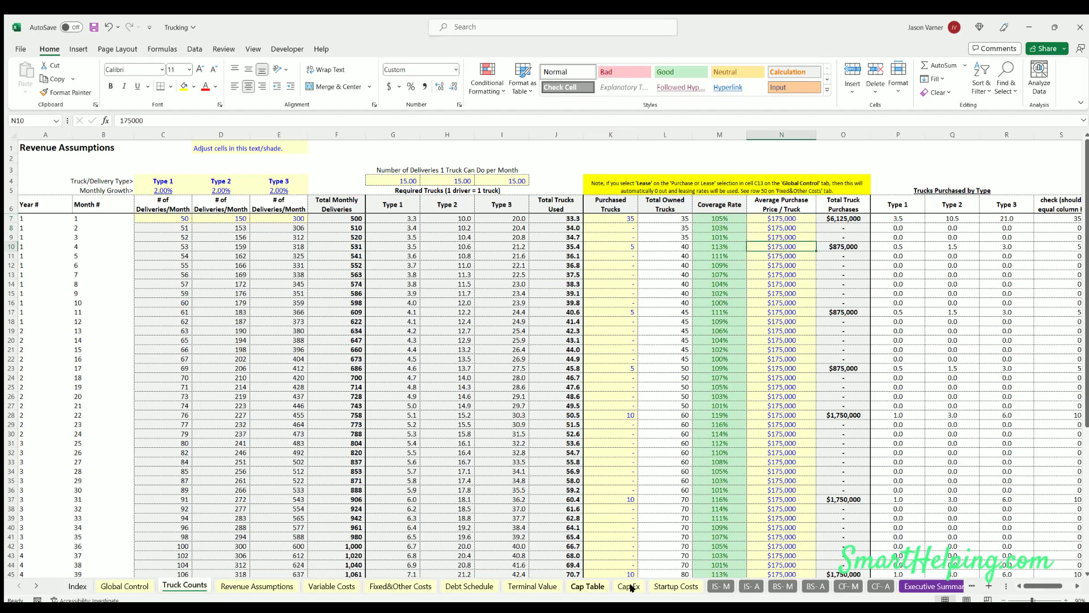
Examine the cost basis inputs for Building / Warehouse and Capital Asset Type 1 on the Cap Ex sheet
left_click(628, 585)
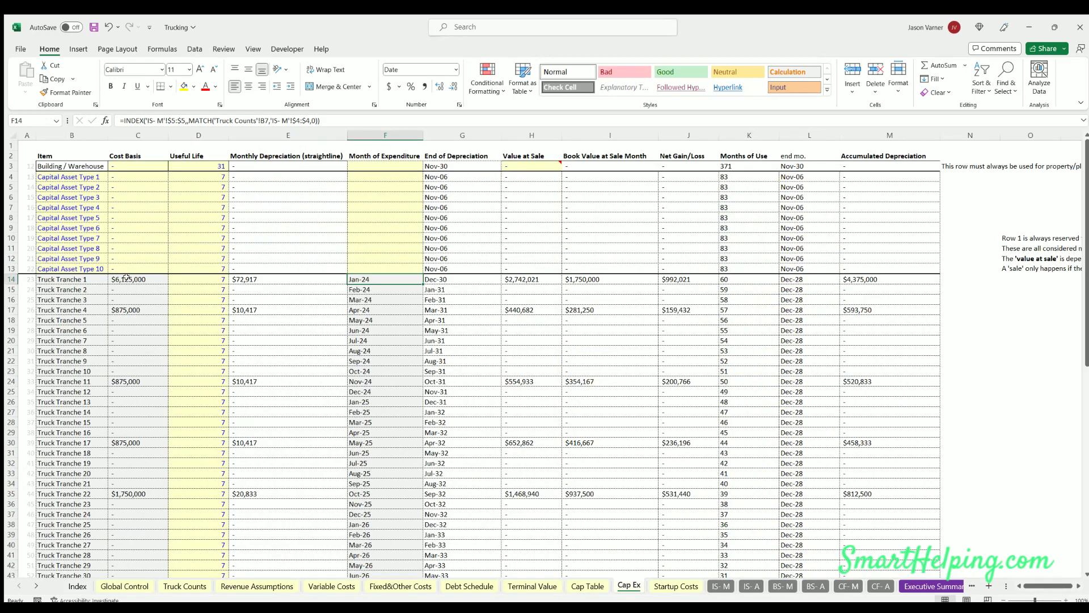
left_click_drag(67, 167, 190, 187)
left_click(127, 165)
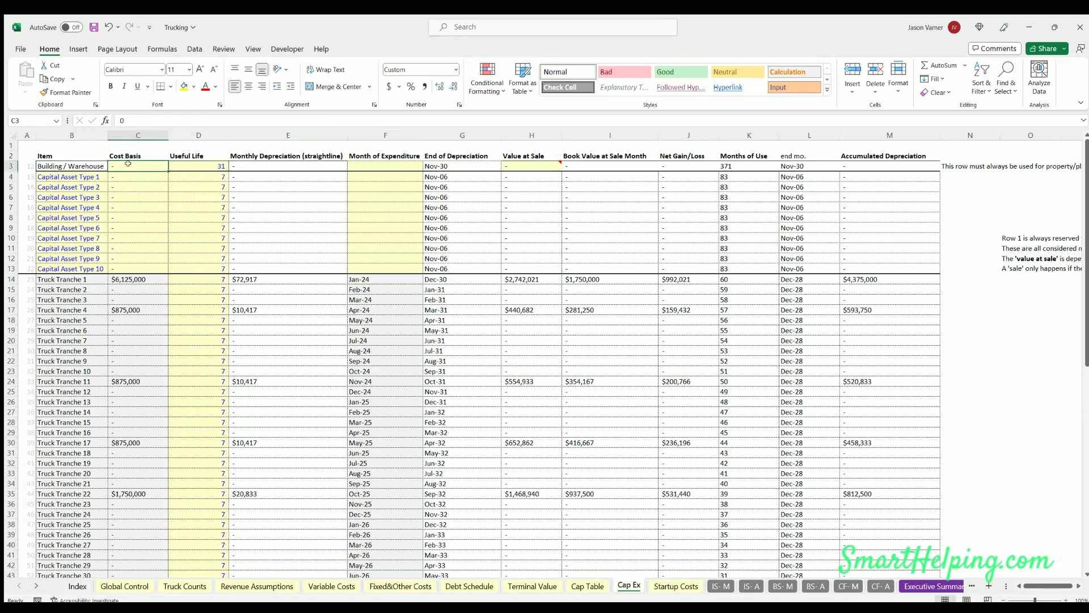
left_click(87, 165)
left_click(125, 164)
left_click(123, 173)
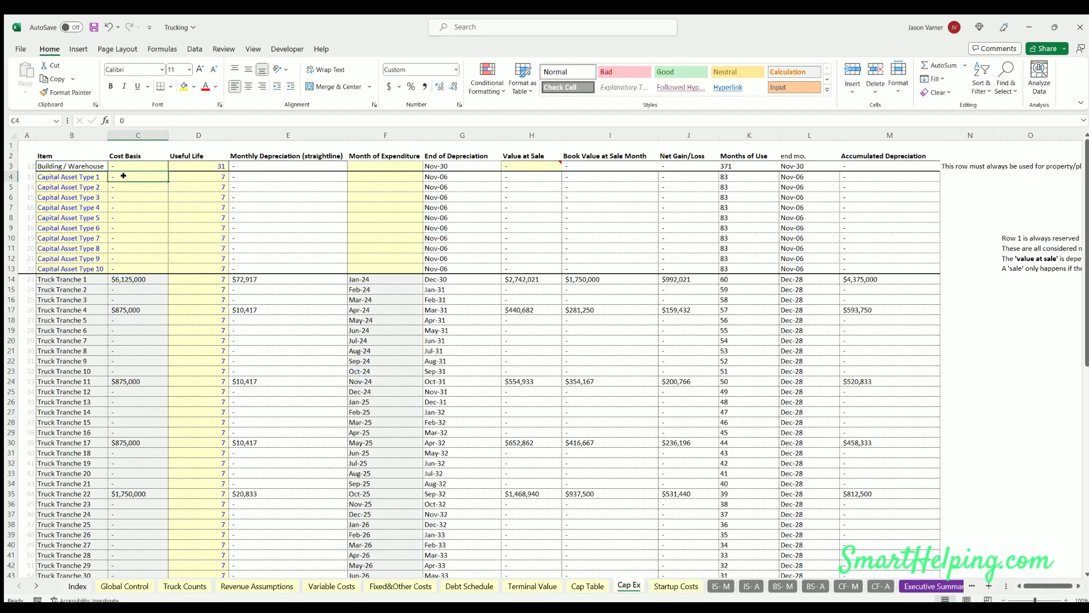
Set the Building / Warehouse cost basis to 500,000 and its month of expenditure to Jan-24 on the Cap Ex sheet
left_click_drag(123, 175, 128, 267)
left_click(130, 179)
left_click(135, 163)
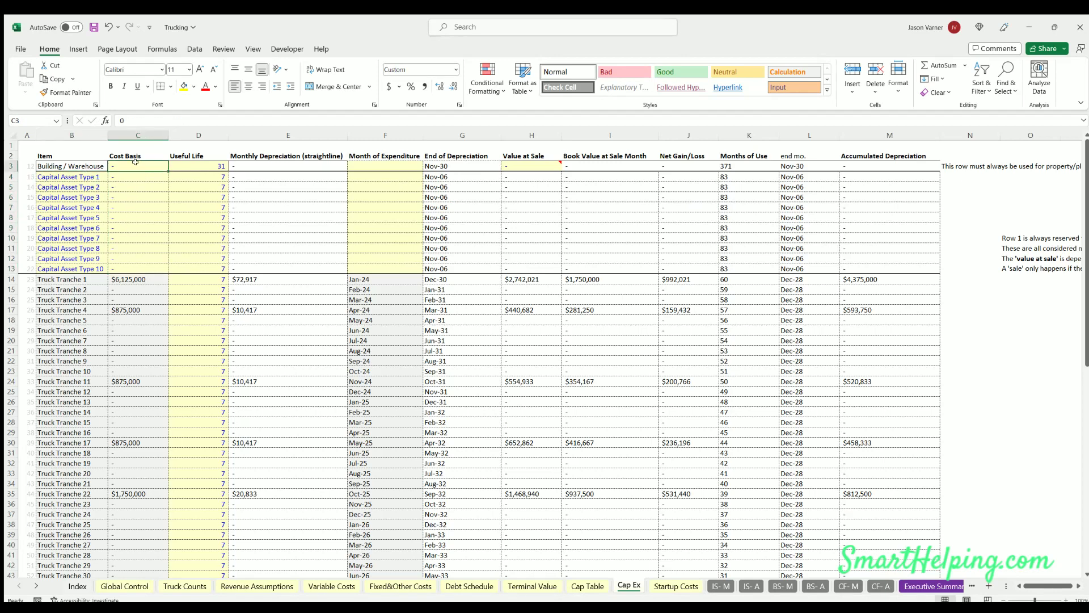
type("500000")
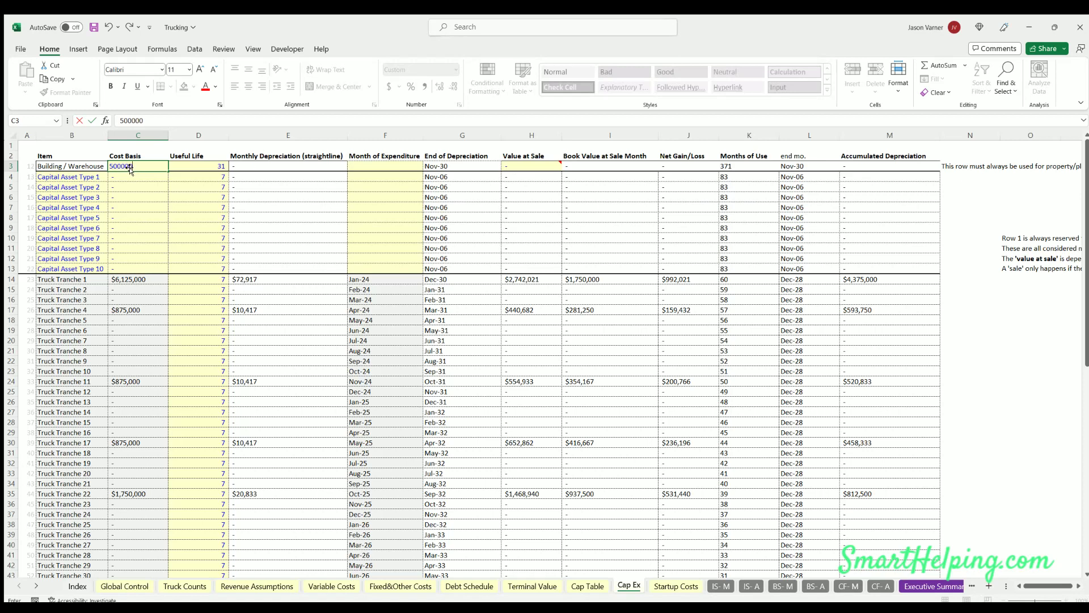
key("Return")
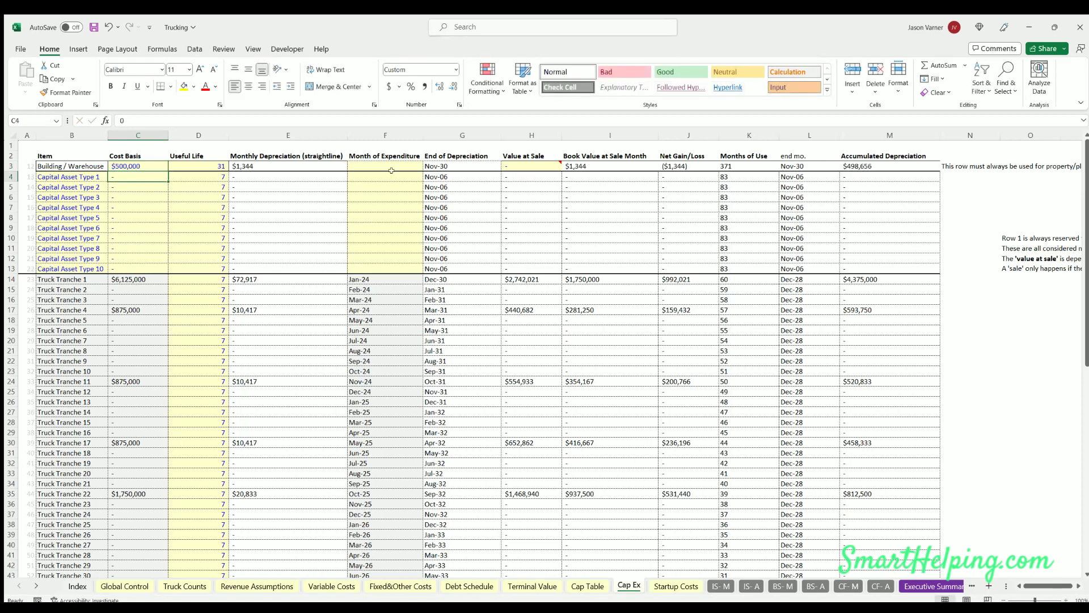
left_click(391, 170)
key("alt+Down")
left_click(387, 174)
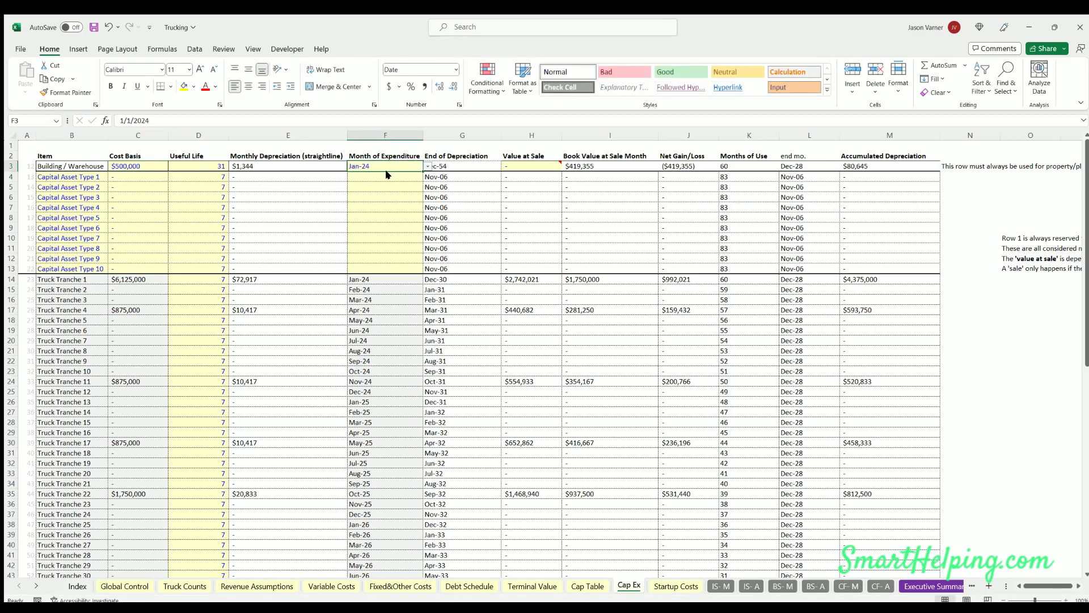
Enter 550,000 as the Building / Warehouse value at sale
left_click(519, 165)
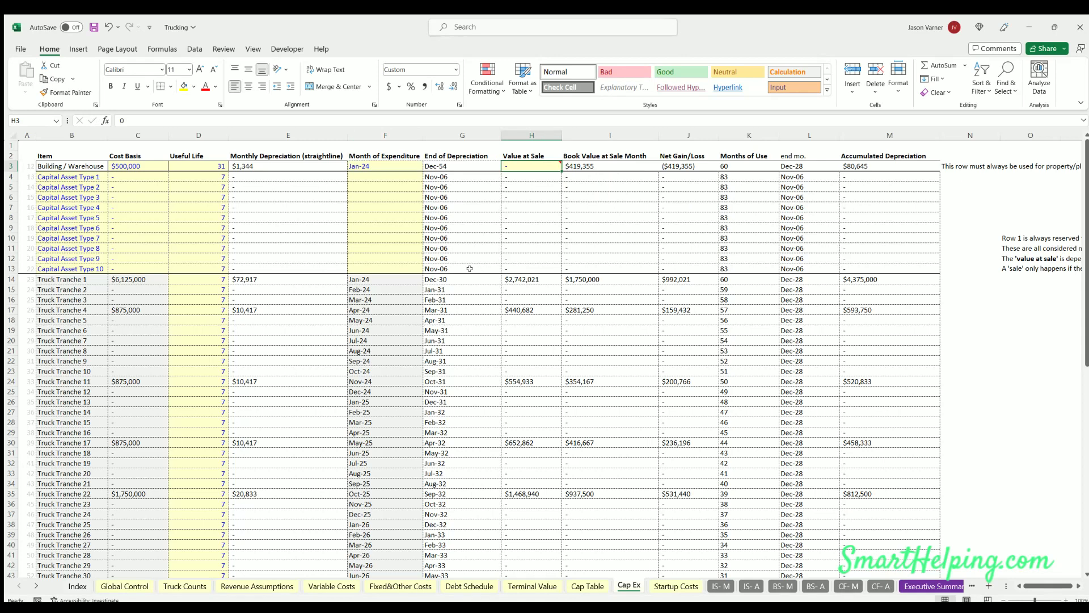
type("55")
type("0")
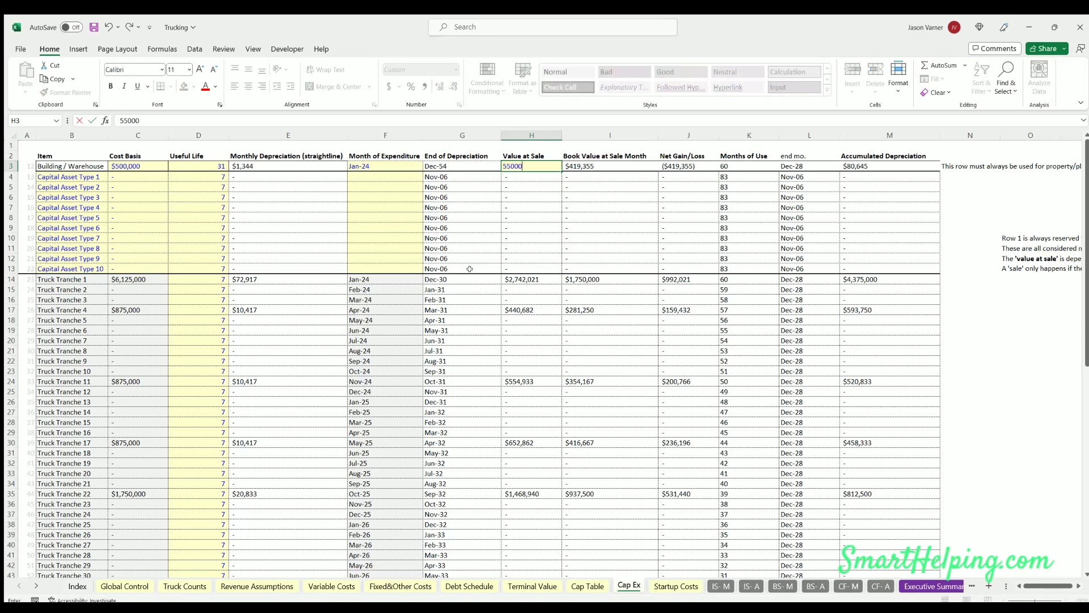
type(",000")
key("Left")
key("Left")
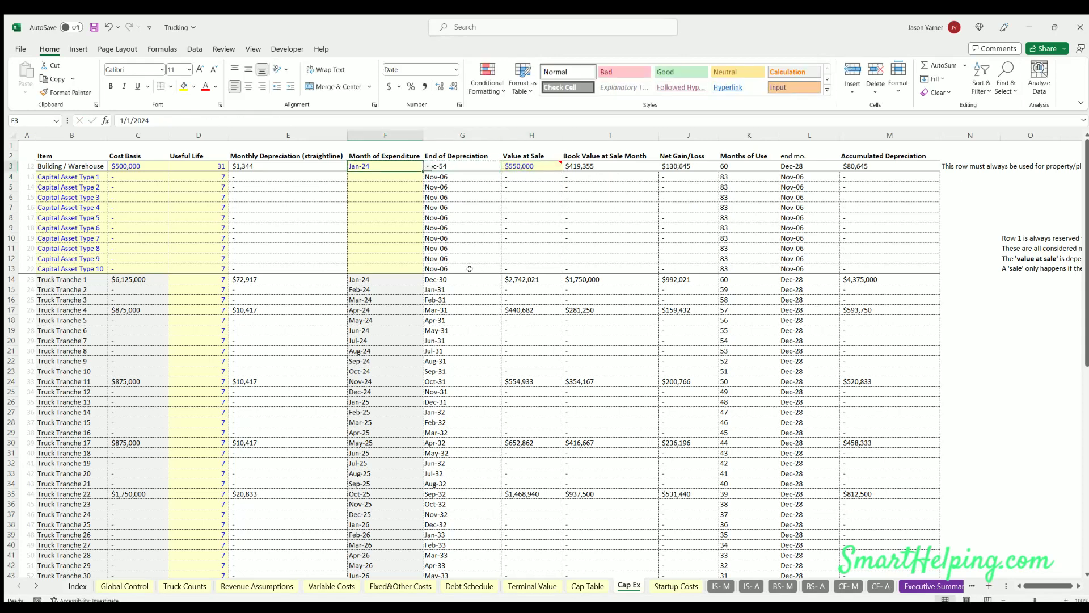
Review the cost basis, useful life and month of expenditure inputs for the Capital Asset Type rows
left_click(122, 171)
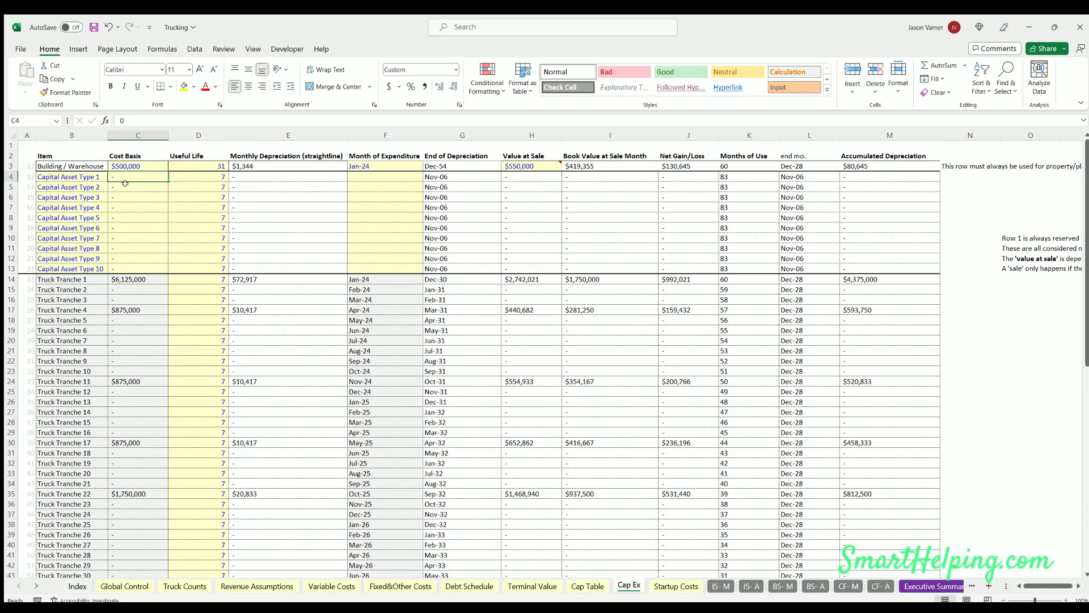
left_click(124, 187)
left_click_drag(126, 172, 125, 250)
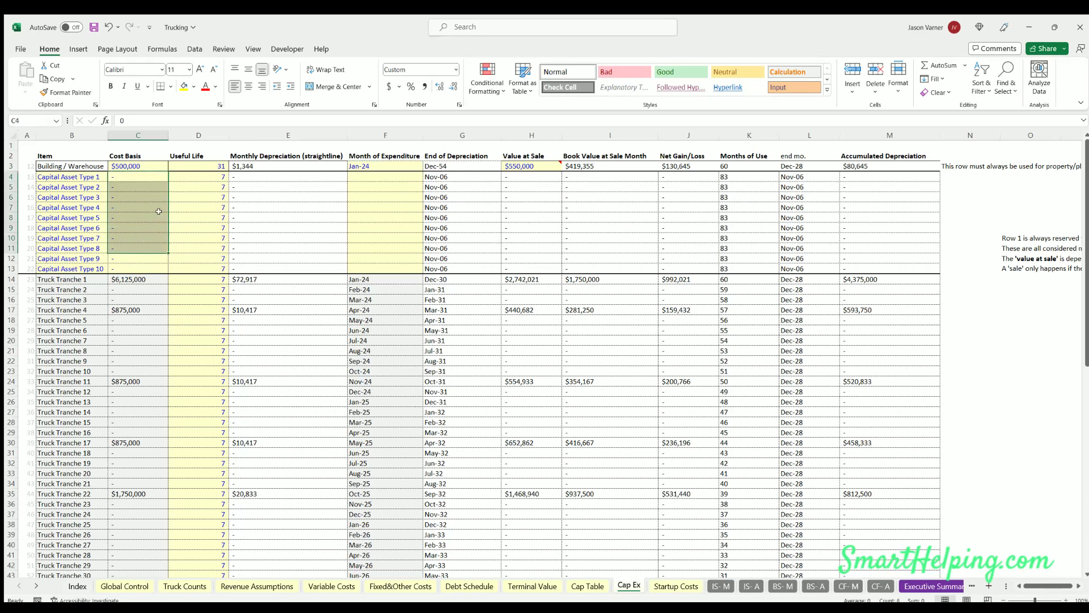
left_click(203, 177)
left_click(201, 217)
left_click(382, 174)
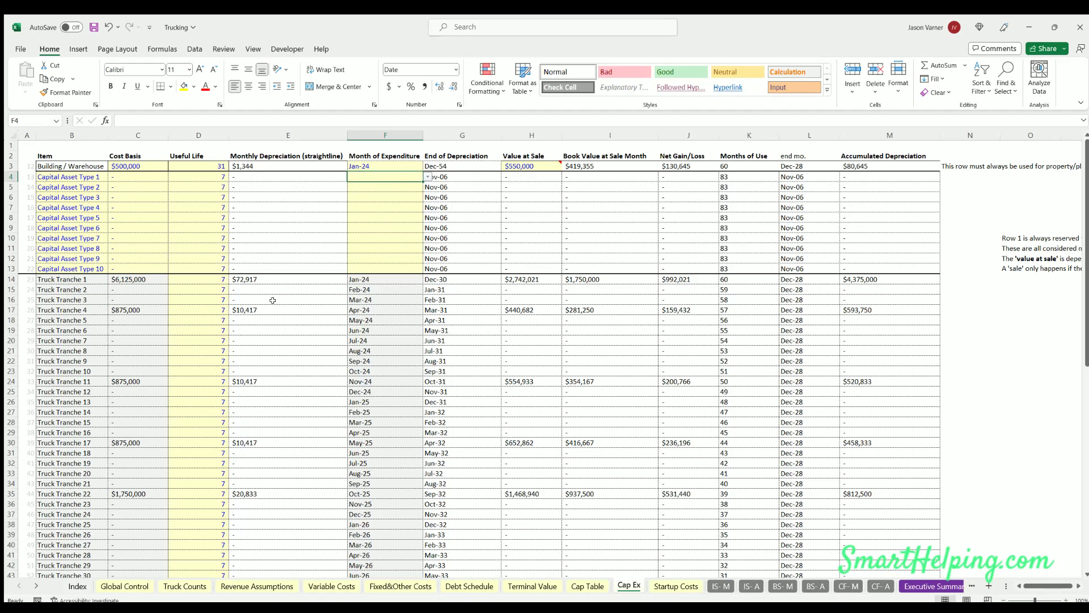
Set the Legal amount to 50,000 on the Startup Costs sheet
left_click(676, 585)
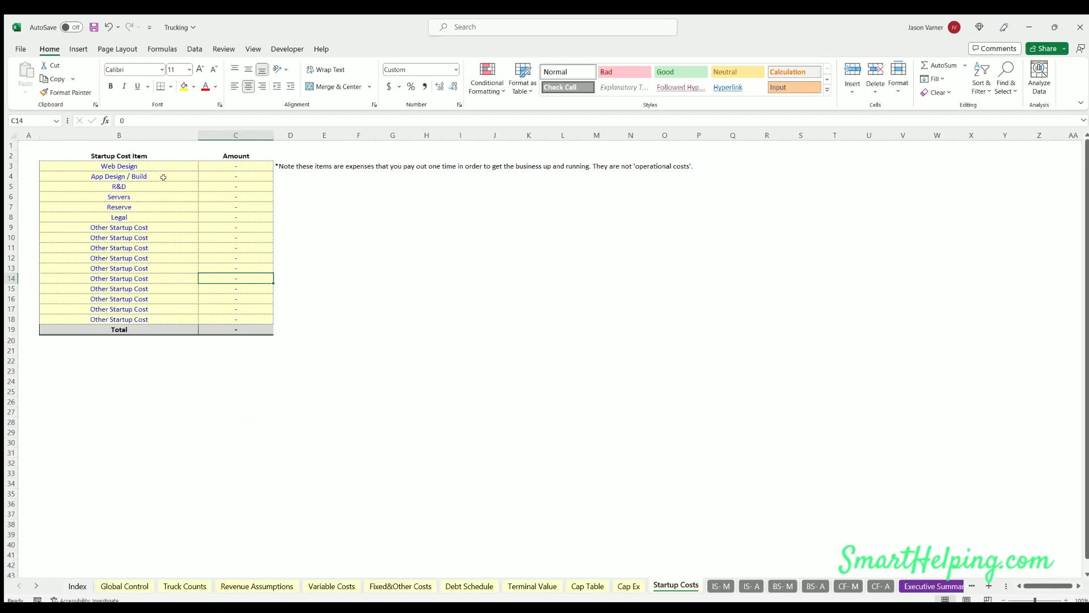
left_click(212, 213)
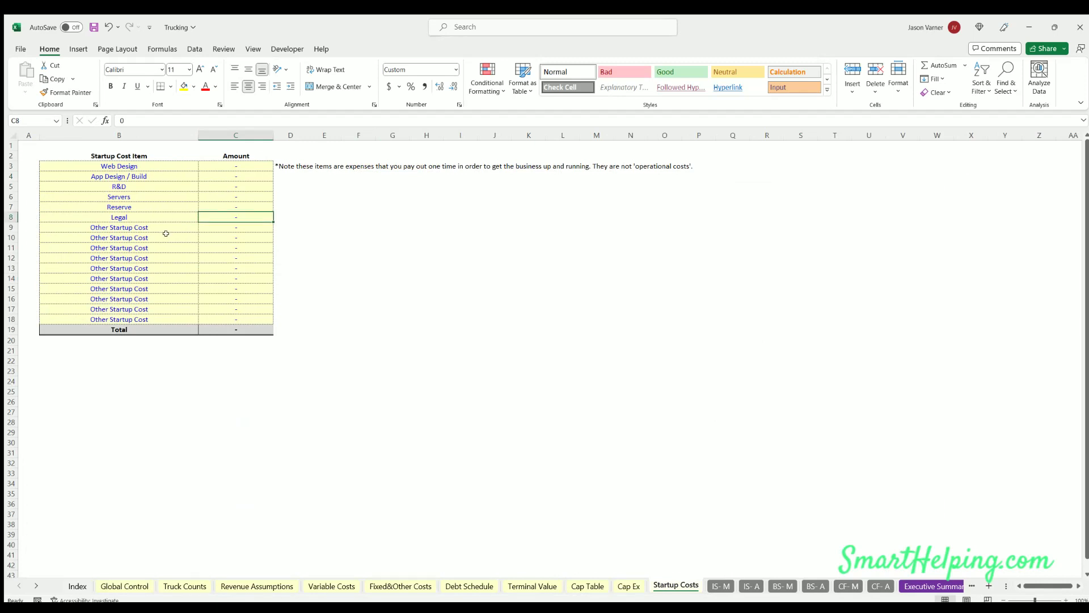
type("500000")
key("Return")
key("Up")
key("Up")
key("Up")
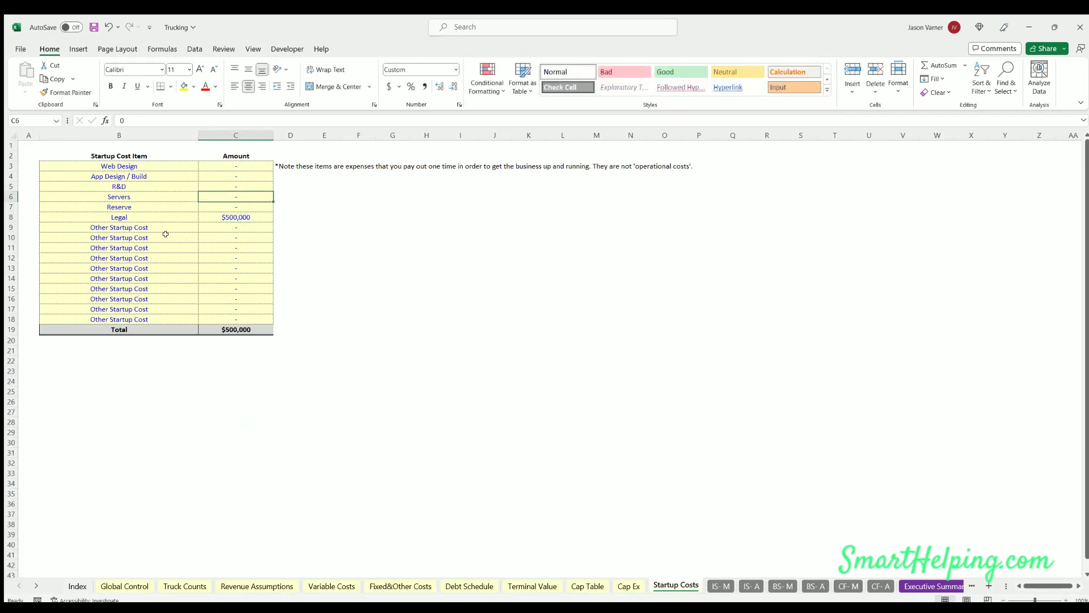
key("Down")
key("Down")
type("5")
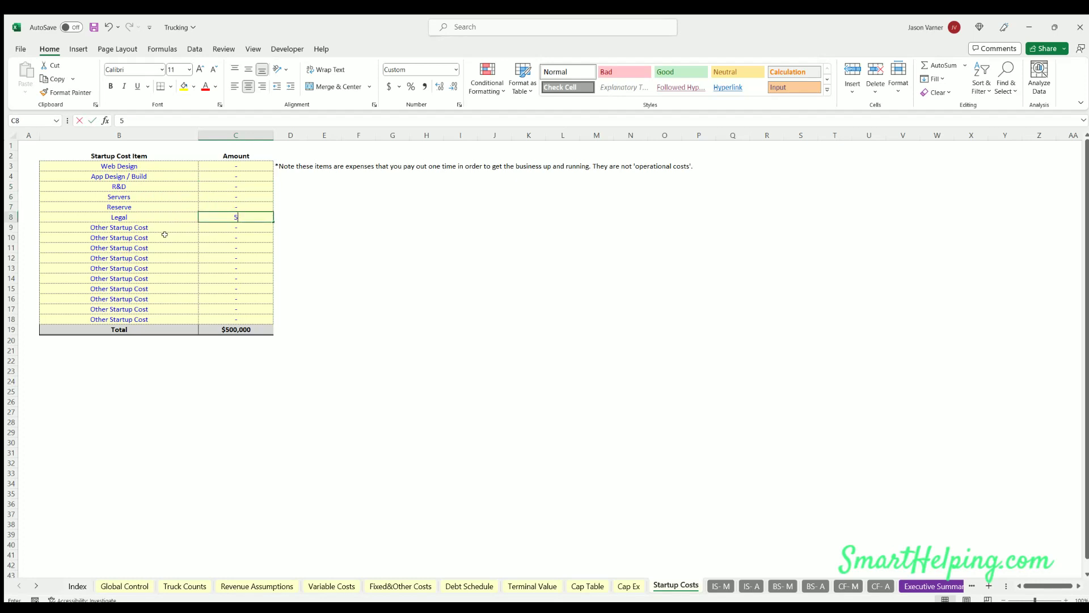
type("0000")
key("Return")
Set the Web Design startup cost to 10,000
key("Up")
key("Up")
key("Up")
key("Up")
key("Up")
key("Up")
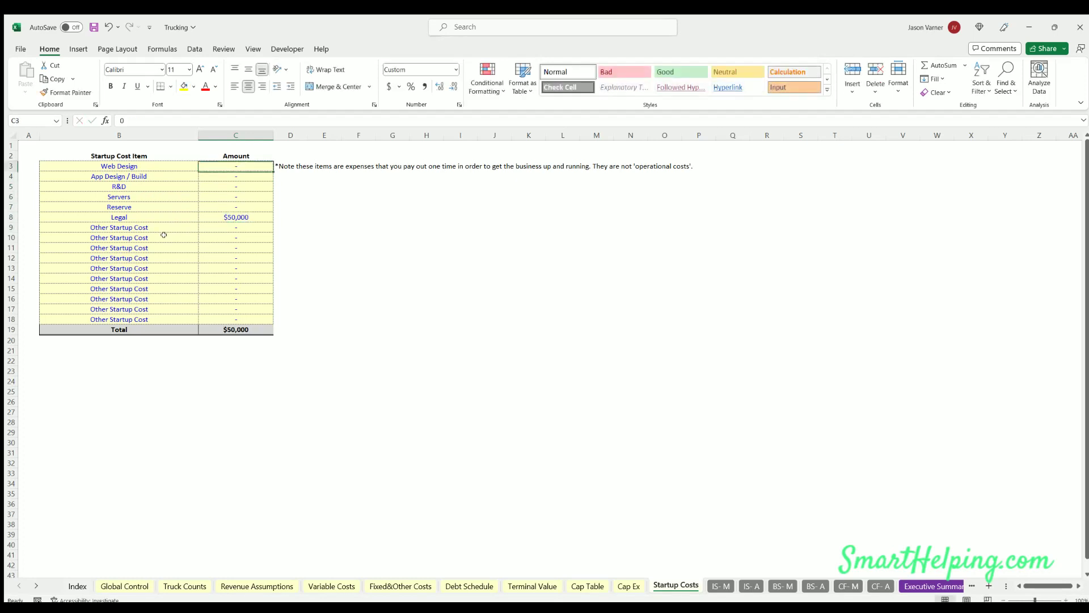
type("10,000")
key("Return")
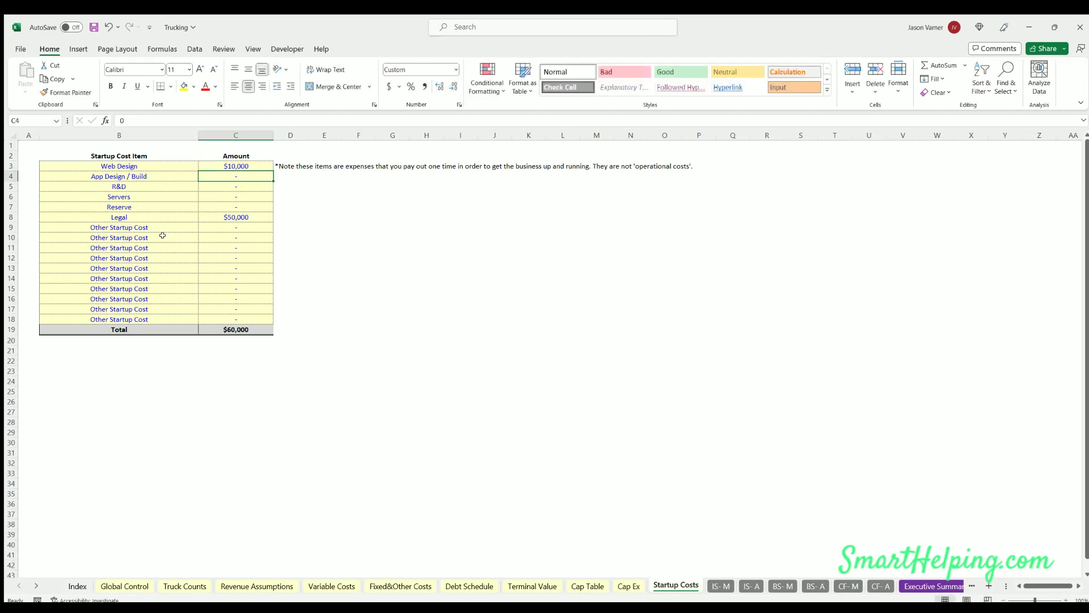
Set the App Design / Build startup cost to 25,000
type("50000")
key("Return")
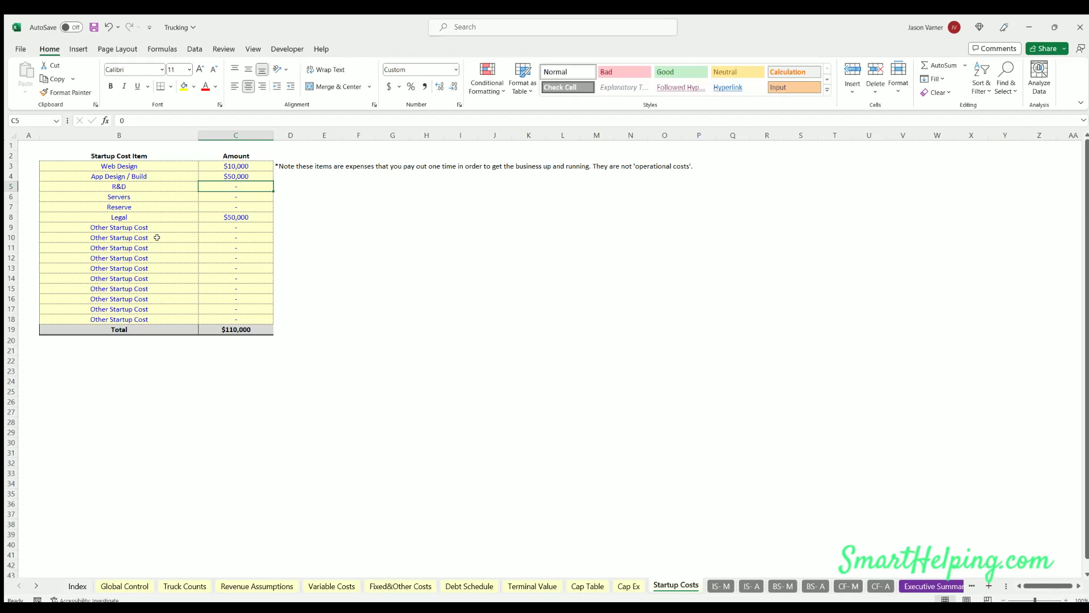
key("Up")
type("25000")
key("Return")
Set Traditional Debt Funding to 4,000,000 on the Global Control sheet
left_click(109, 587)
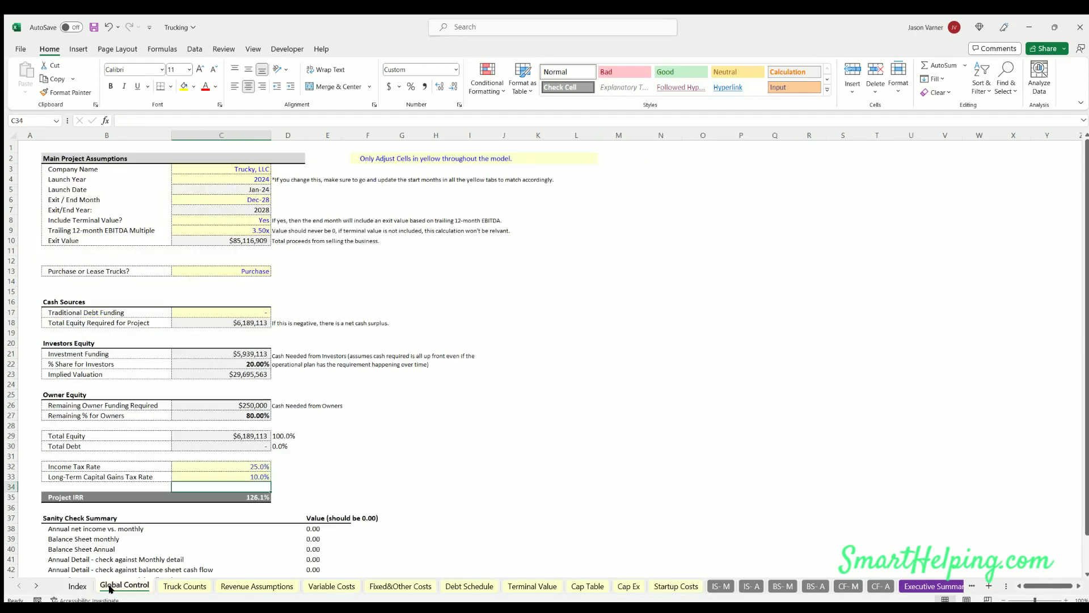
left_click(244, 311)
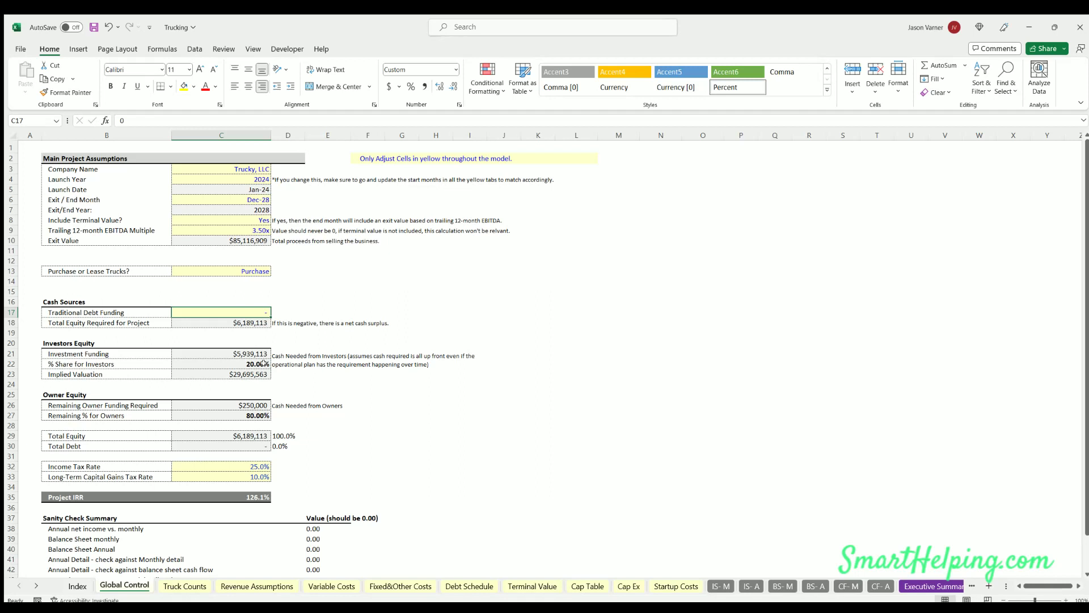
type("400")
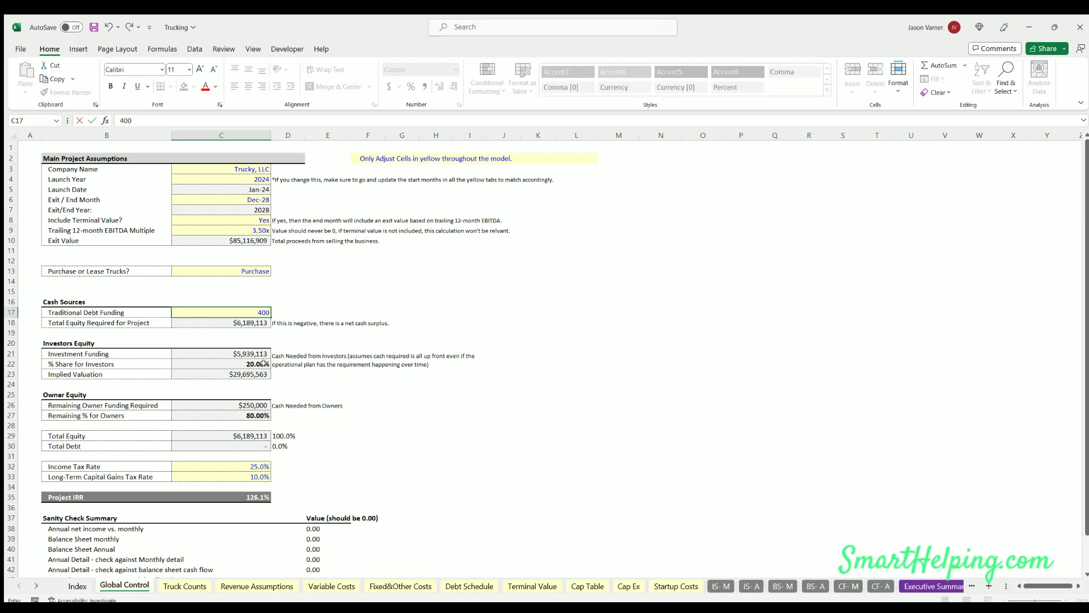
type("0000")
key("ctrl+Return")
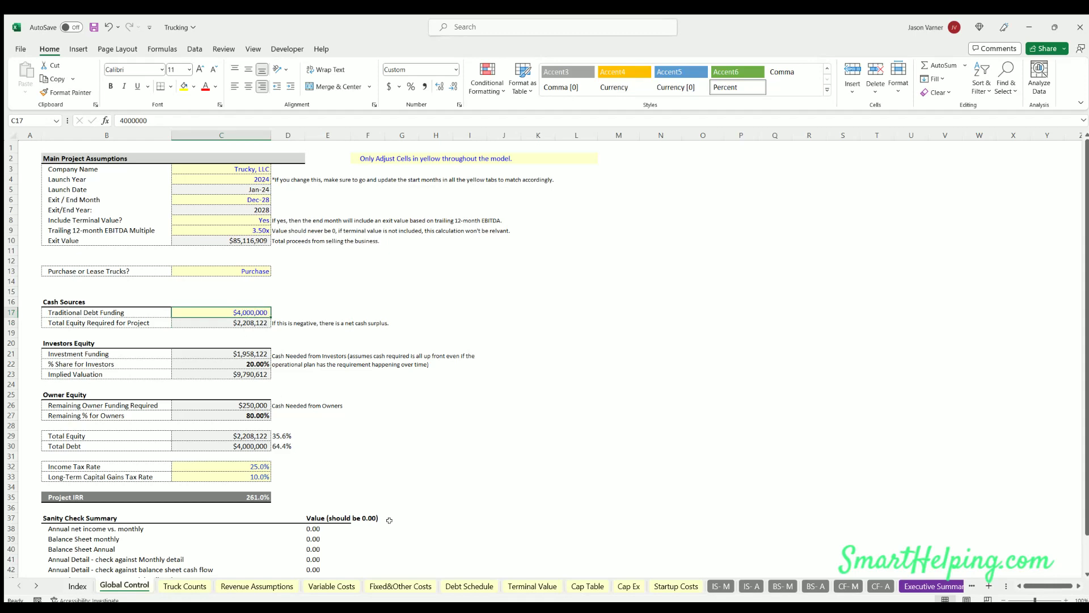
Examine the Total Equity Required and the OverFlow row's funds contributed formula on the Cap Table sheet
left_click(578, 585)
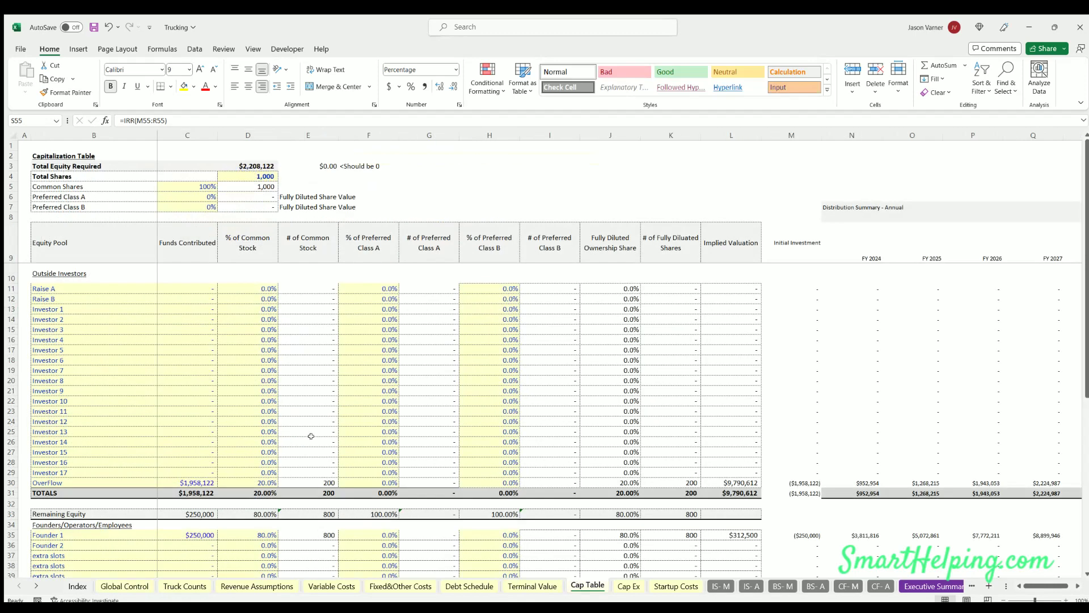
left_click(251, 165)
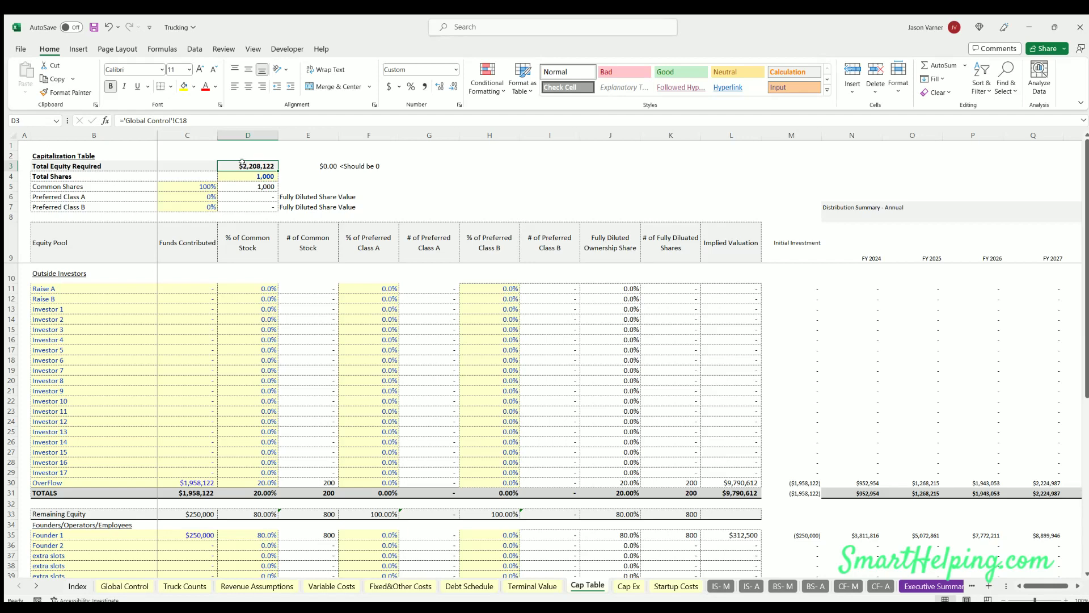
scroll(230, 451, "down", 3)
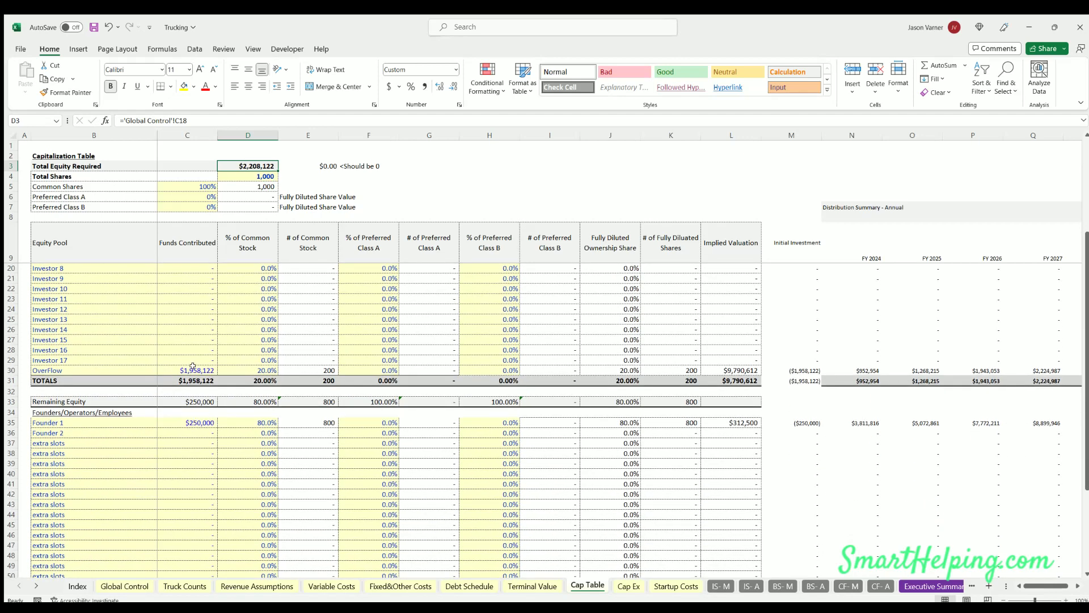
left_click(192, 368)
scroll(188, 368, "up", 3)
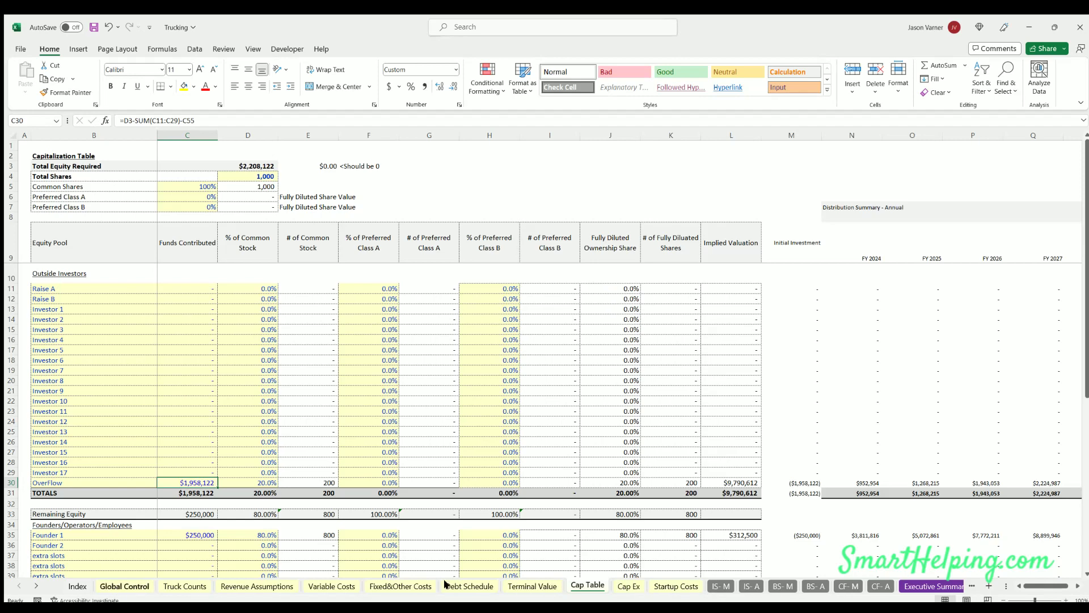
Set Traditional Debt Funding to 0 on the Global Control sheet and check the Project IRR
left_click(124, 586)
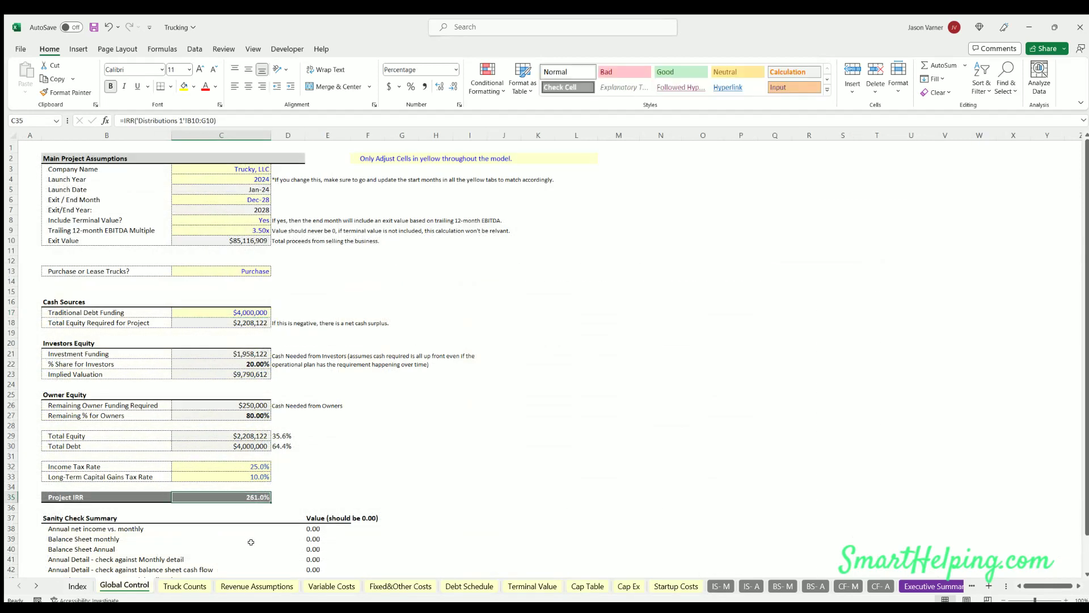
left_click(264, 312)
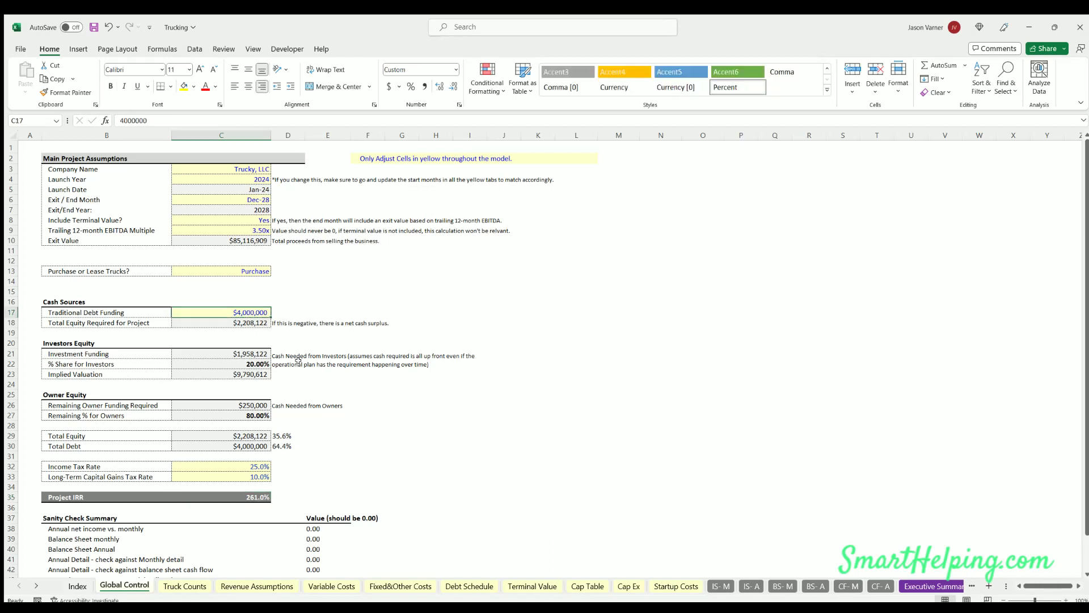
type("0")
left_click(253, 492)
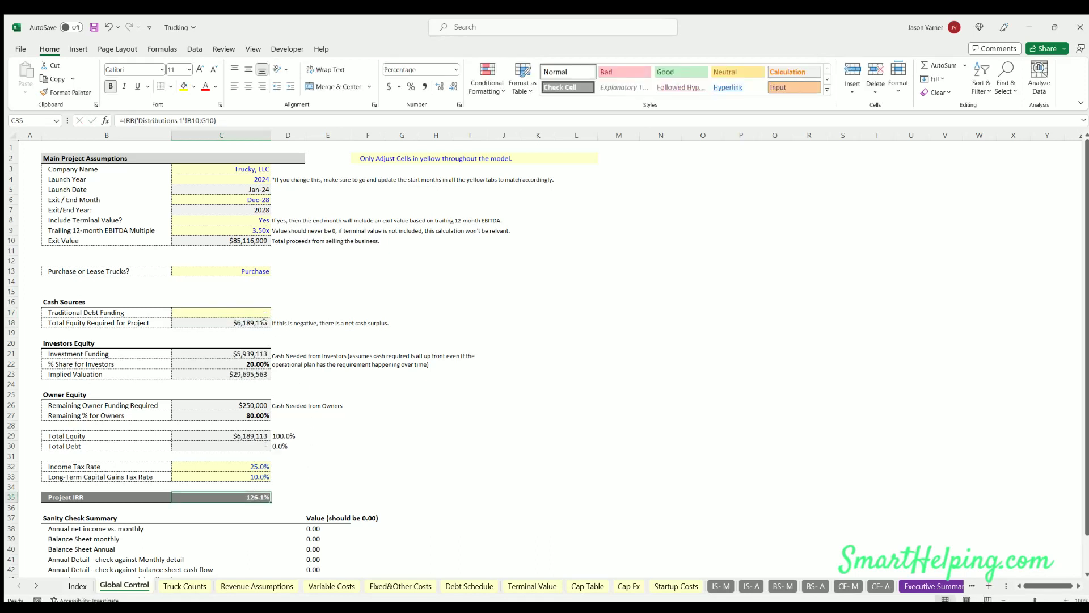
Undo the last Traditional Debt Funding change and compare the funding amount with the Project IRR
left_click(247, 310)
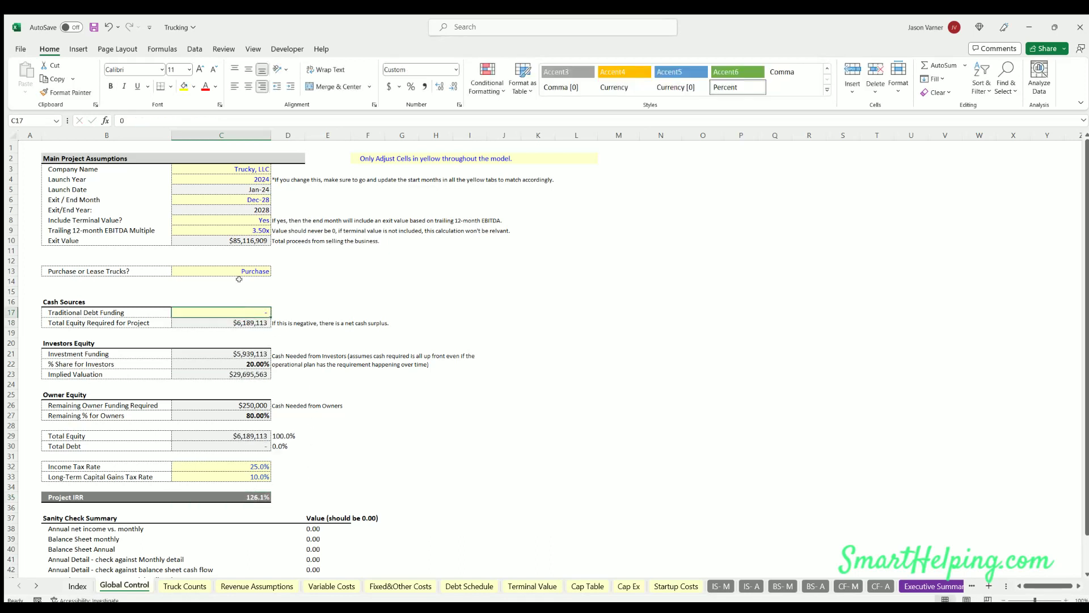
left_click(108, 27)
left_click(237, 477)
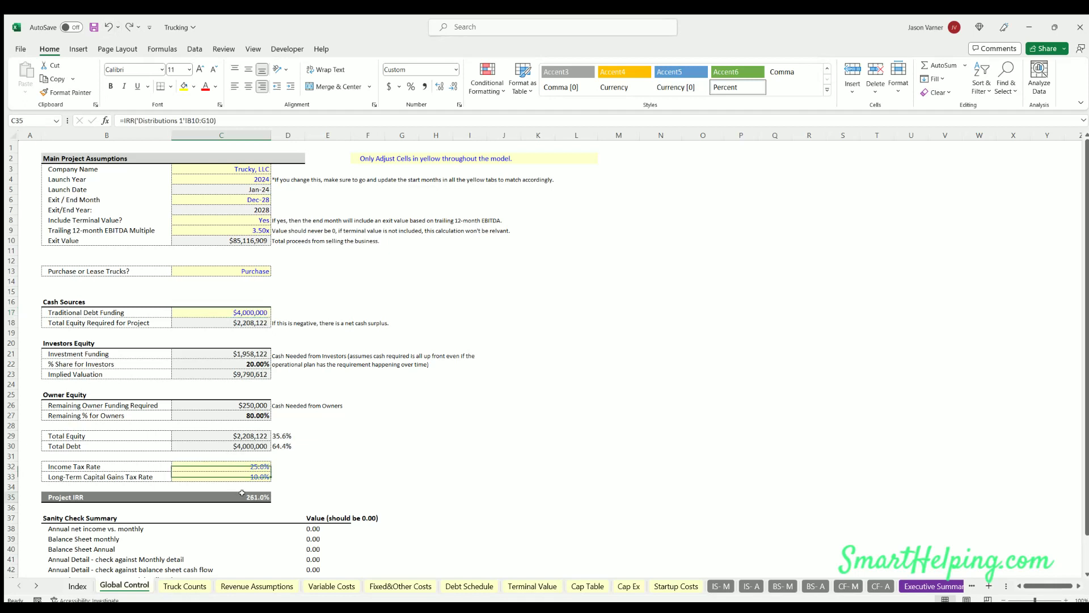
left_click(243, 310)
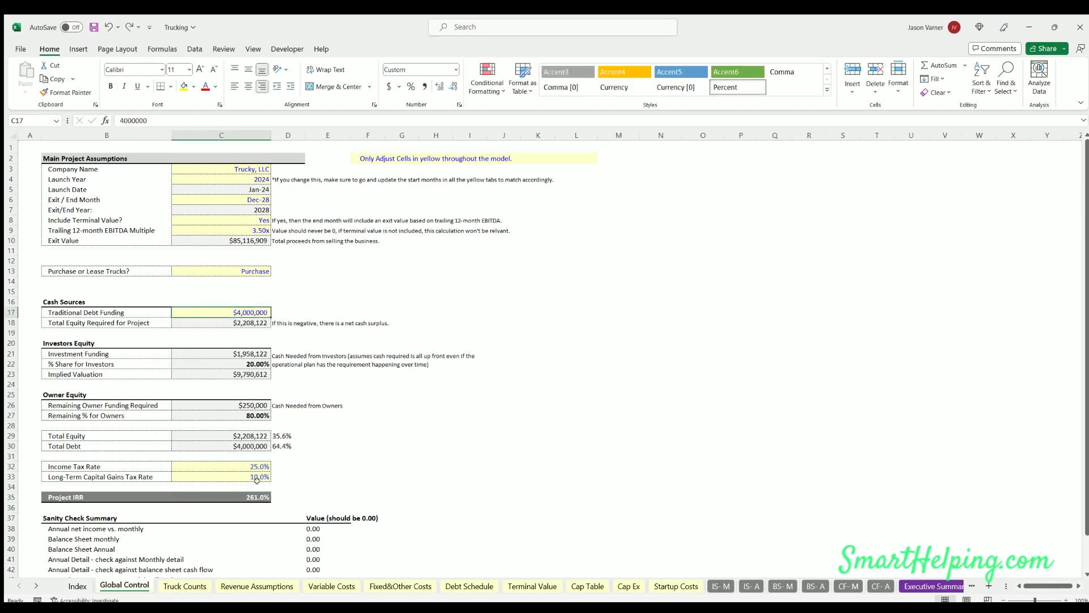
left_click(254, 495)
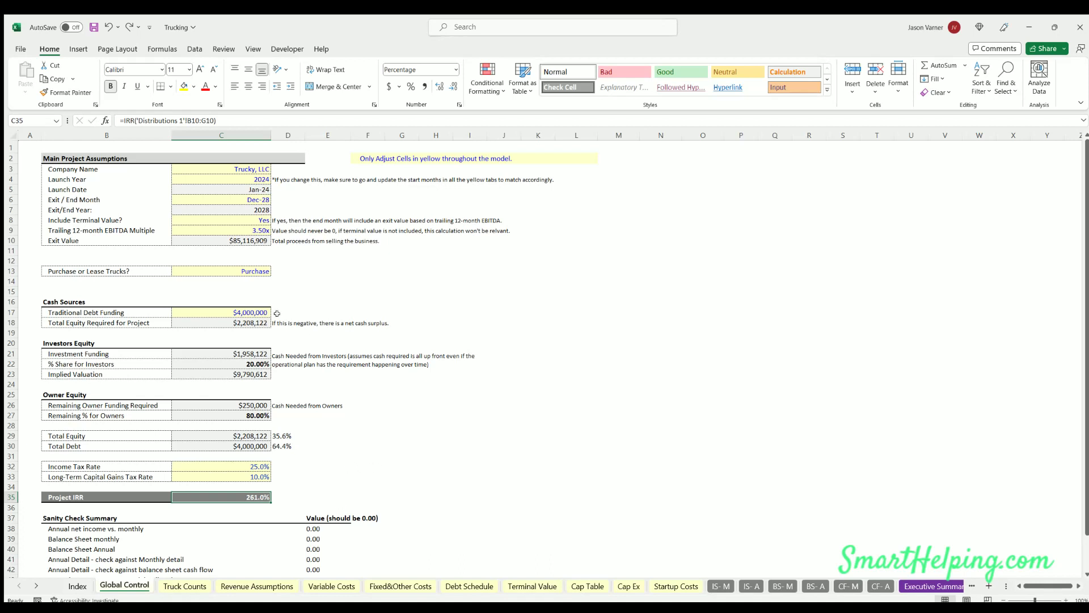
left_click(254, 312)
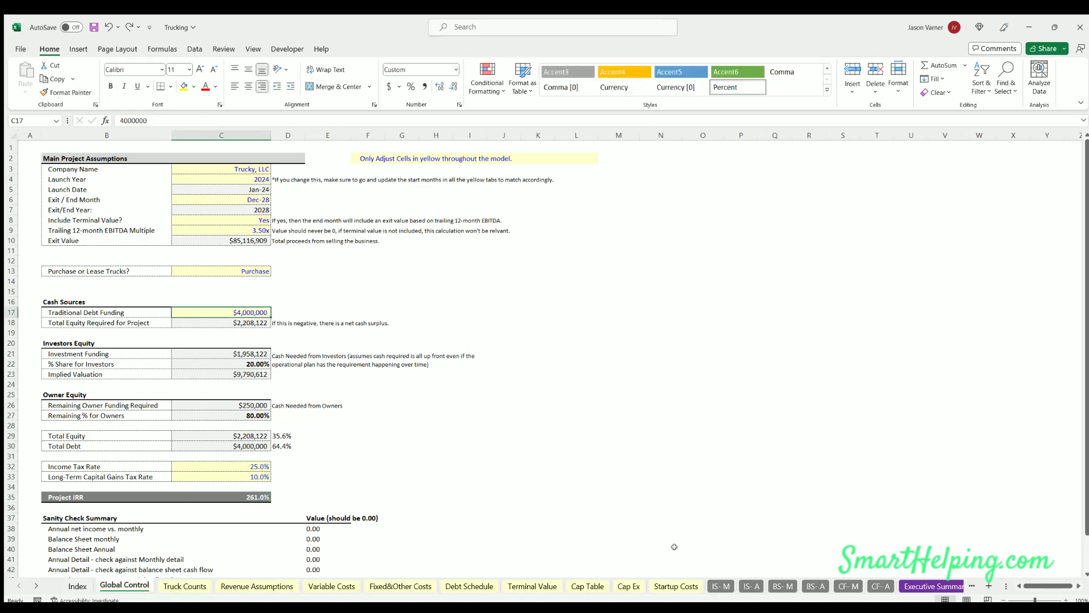
Check the January 2024 Cash balance on the BS- M sheet and look through the assets and liabilities beneath it
left_click(780, 586)
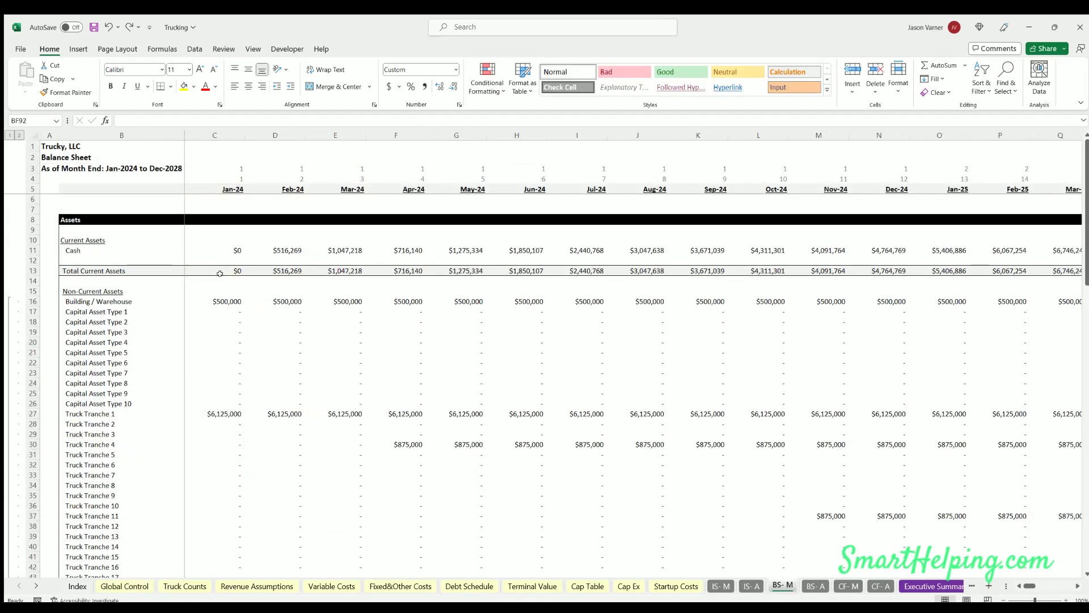
left_click_drag(216, 250, 152, 244)
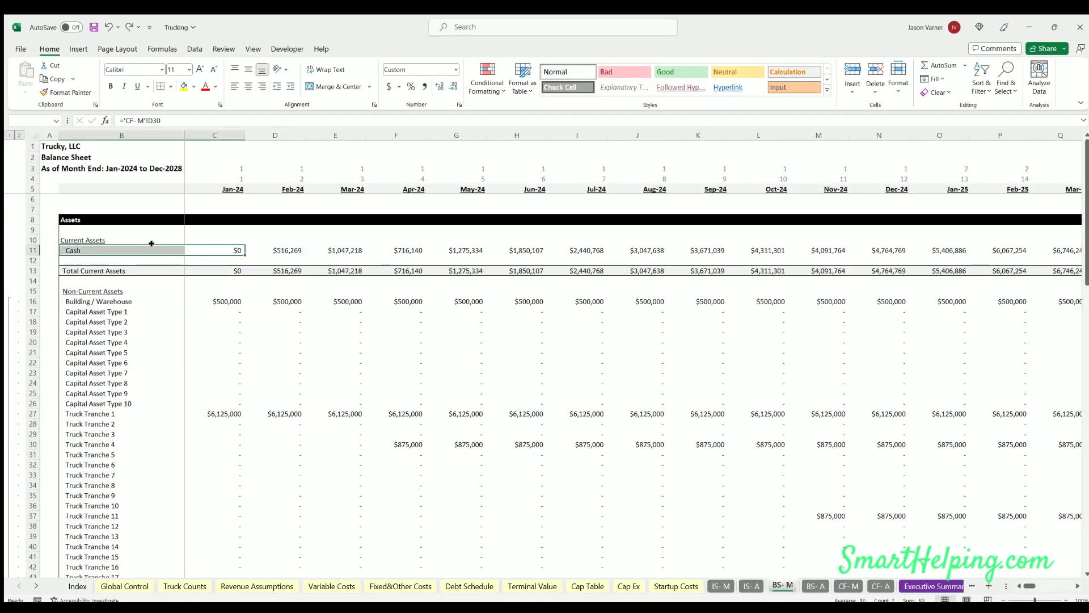
left_click(210, 249)
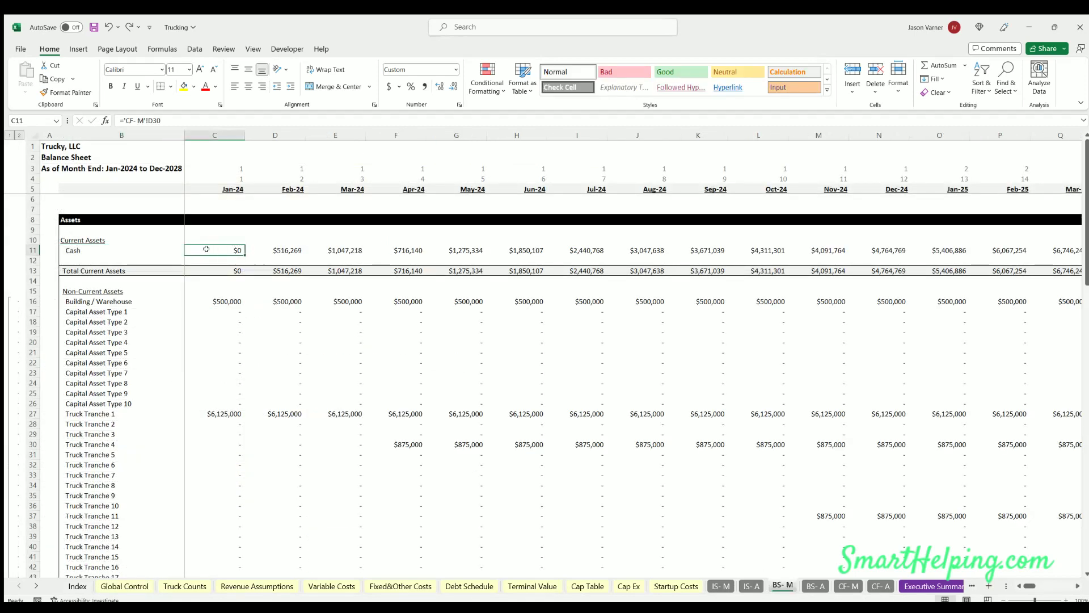
scroll(253, 383, "down", 4)
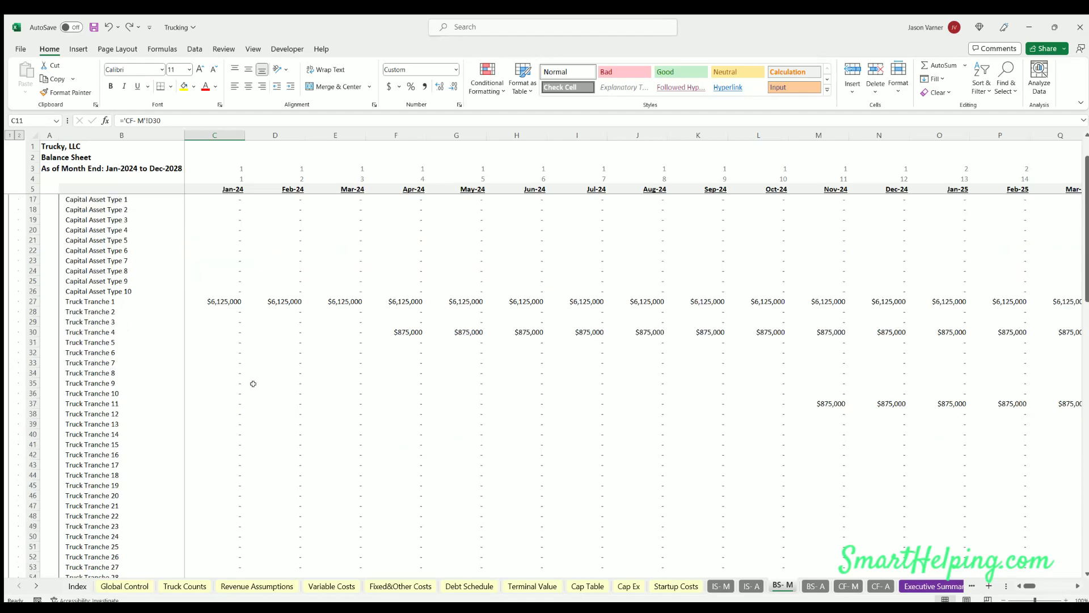
scroll(253, 384, "down", 15)
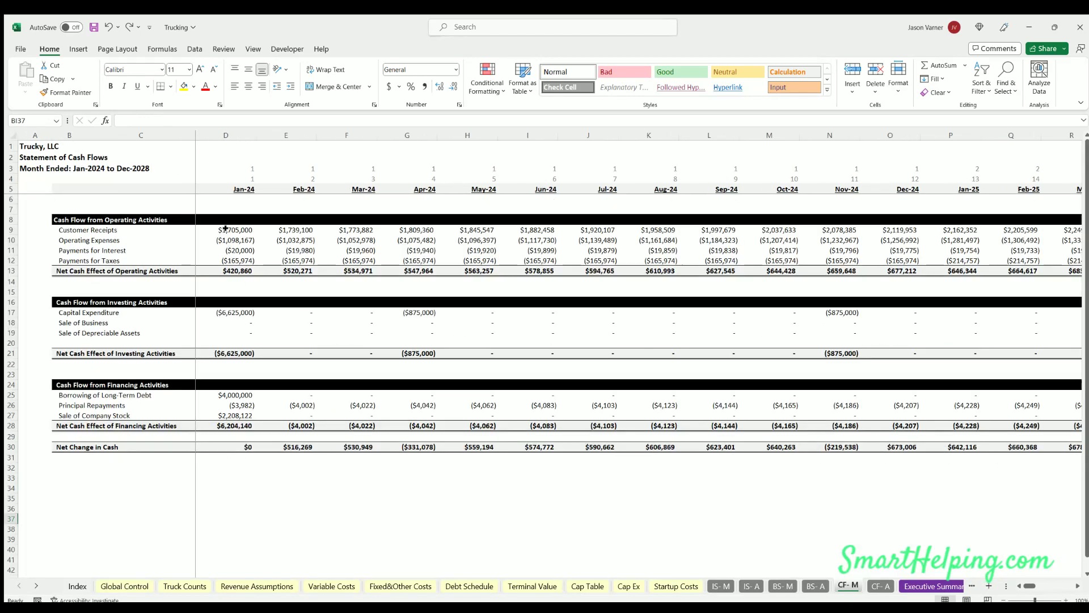
Examine the January 2024 operating, investing and financing line formulas on the CF- M sheet, ending with Net Change in Cash
left_click(226, 229)
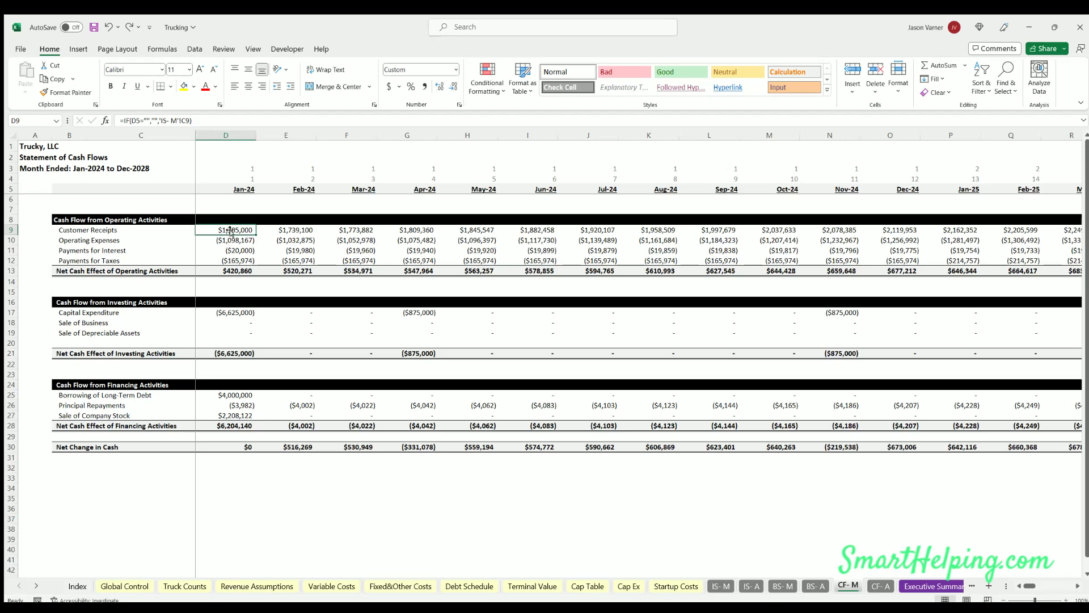
left_click(232, 239)
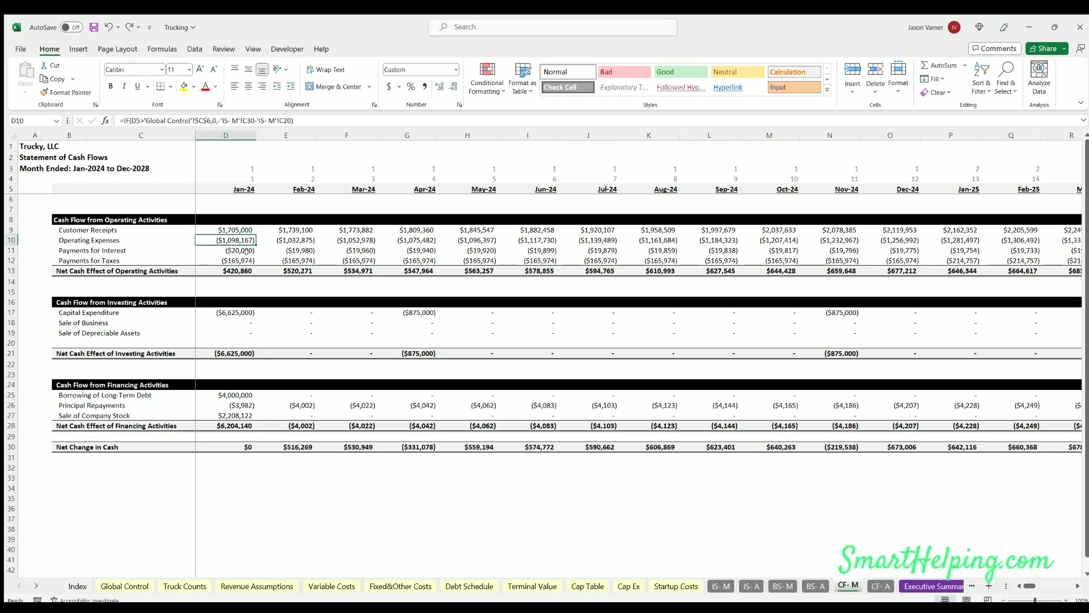
left_click(234, 250)
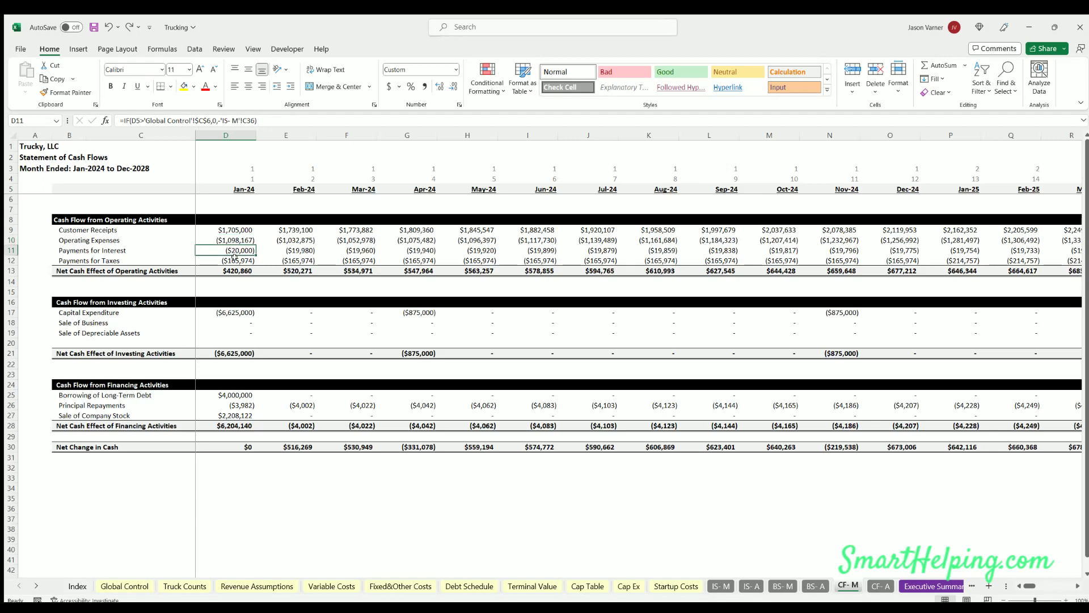
left_click(234, 260)
left_click(230, 269)
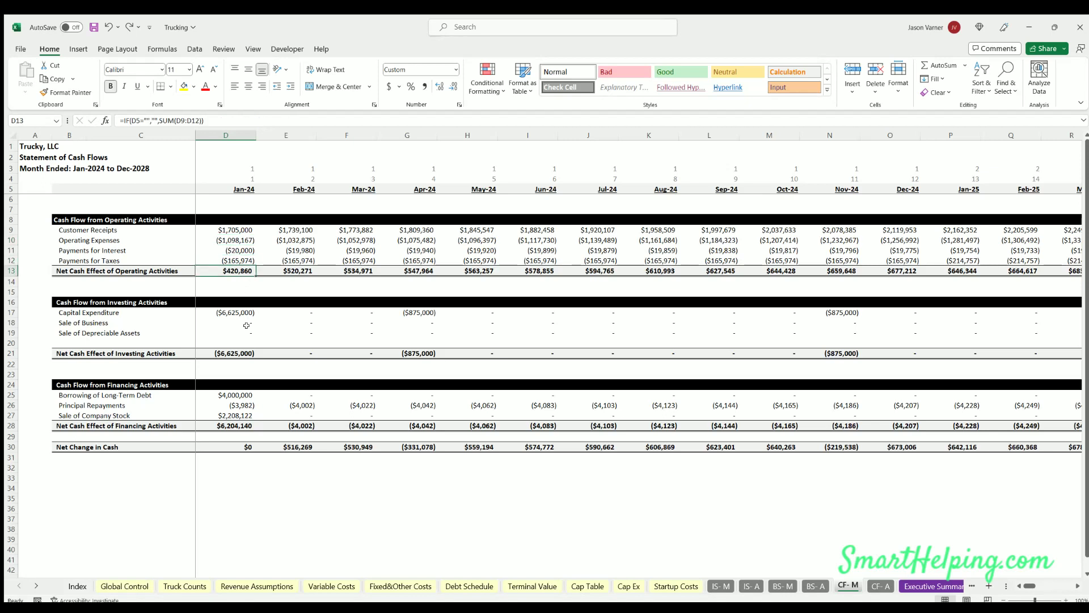
left_click(229, 312)
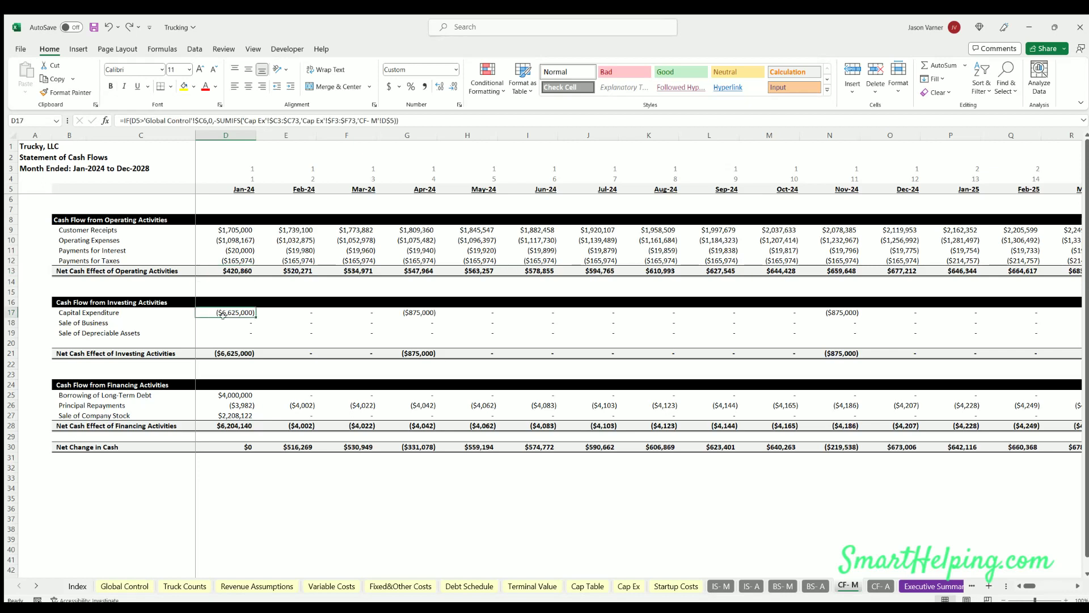
left_click(229, 393)
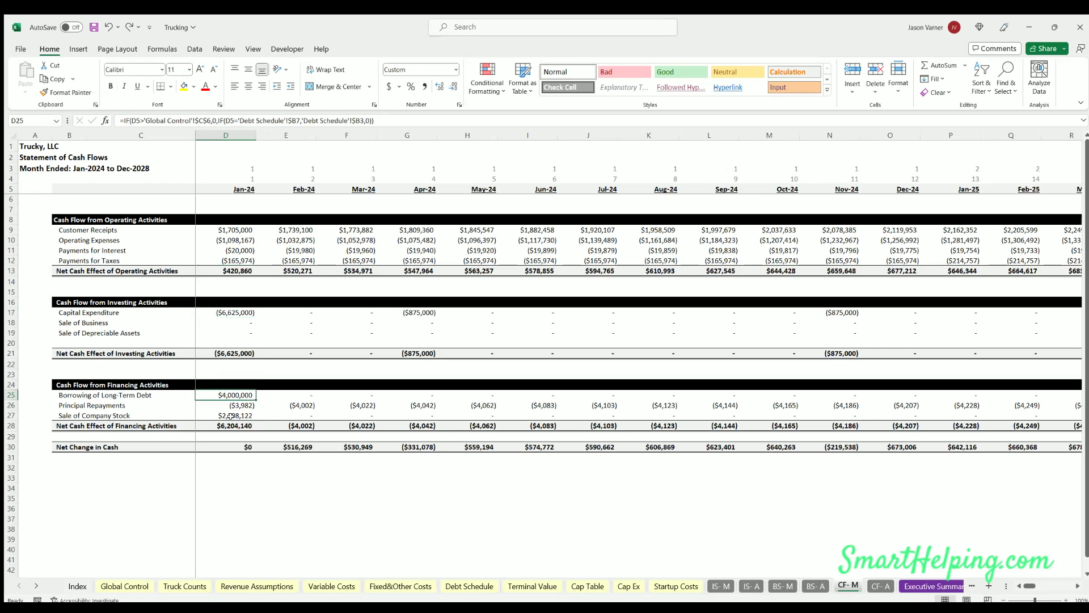
left_click(234, 415)
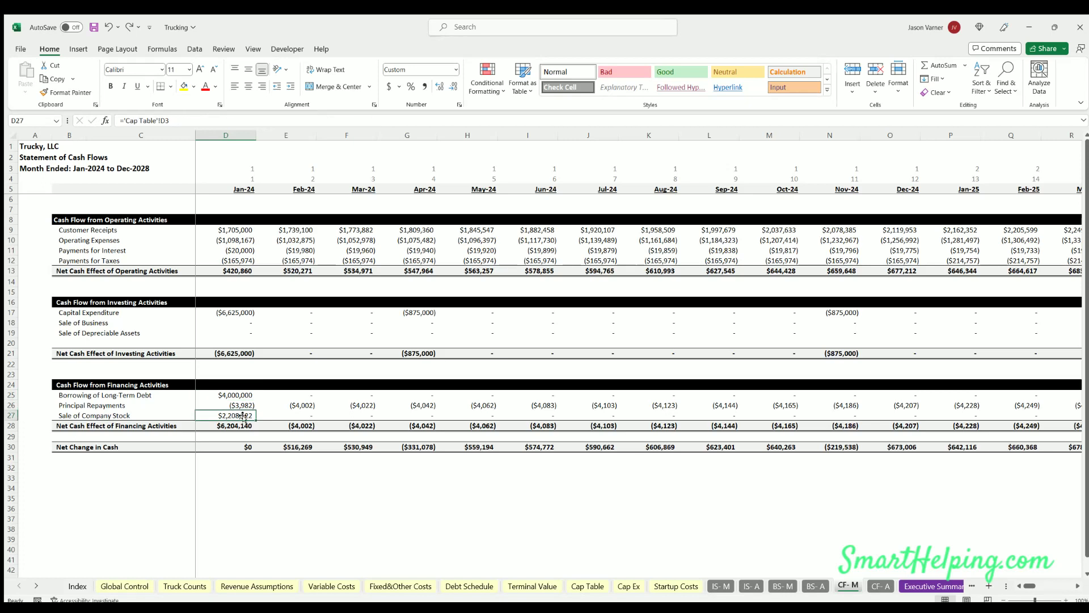
left_click(233, 403)
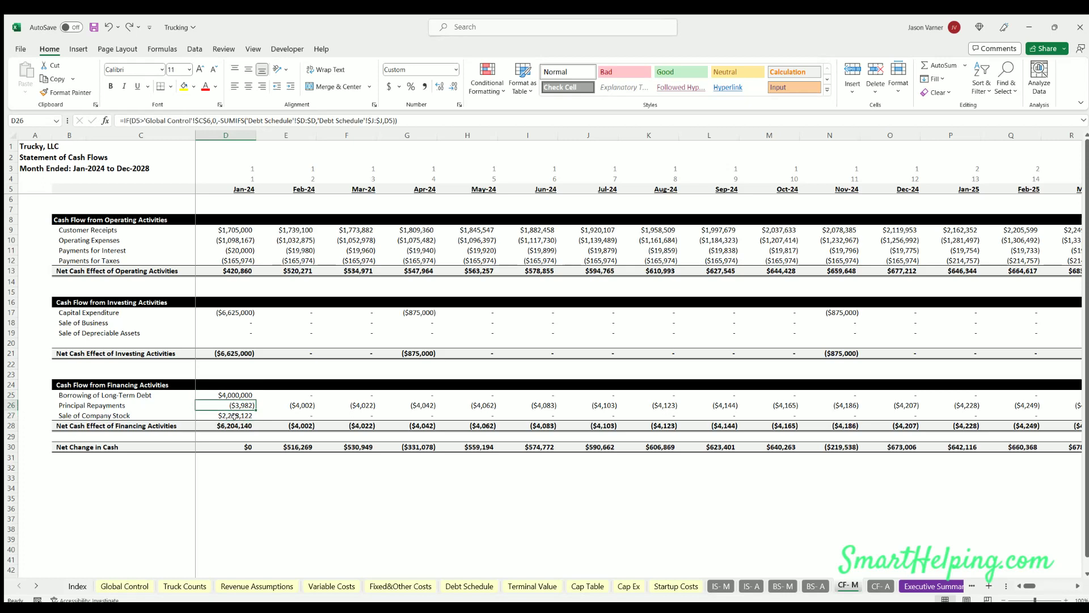
left_click(235, 445)
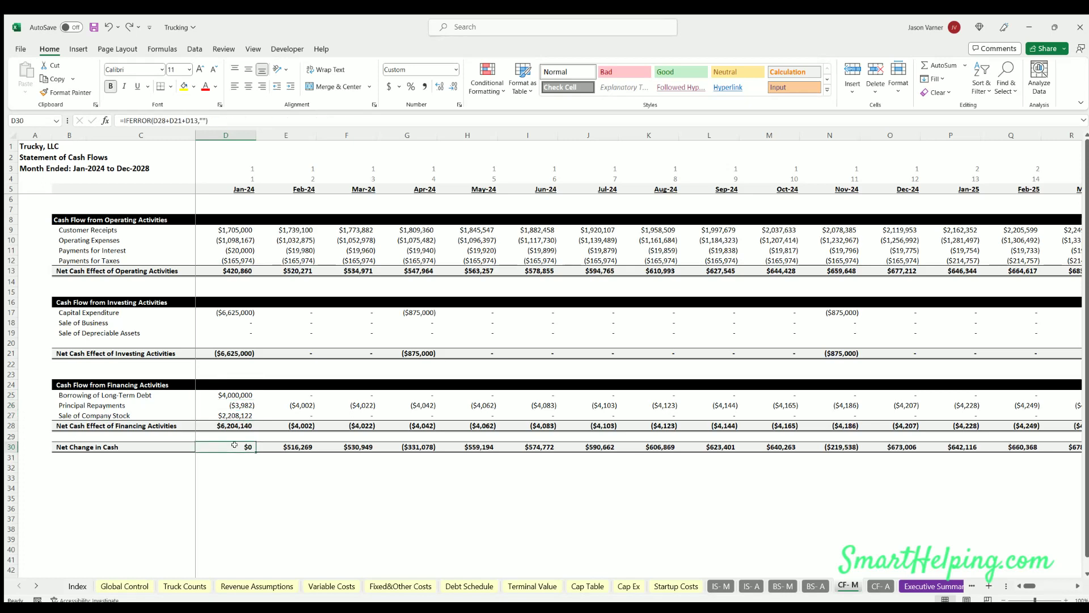
Compare the February to April 2024 Net Change in Cash with the April Capital Expenditure and total the three months' cash changes
left_click(292, 447)
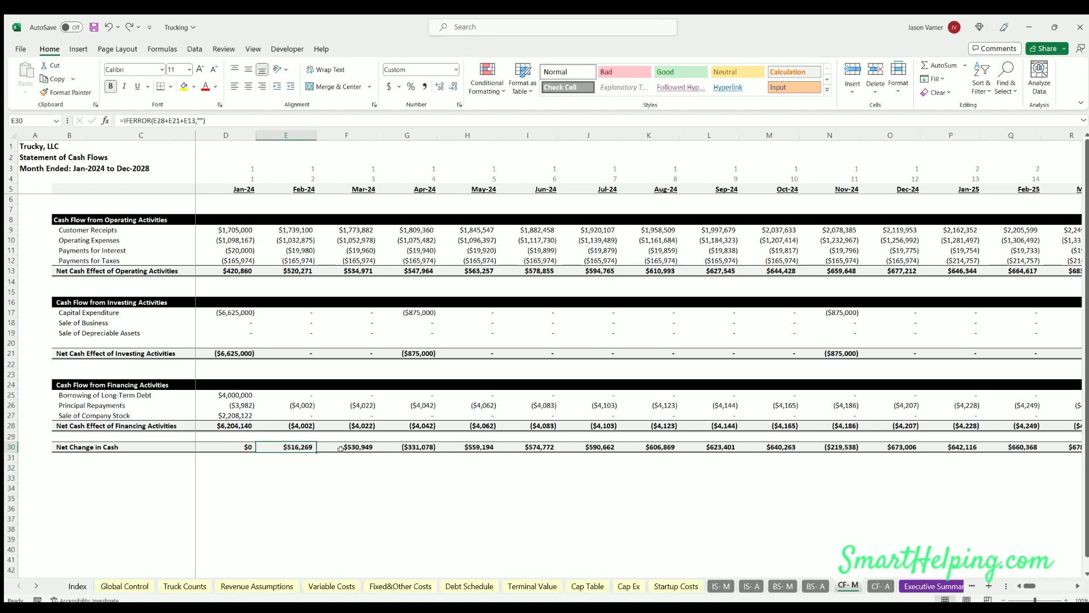
left_click(342, 446)
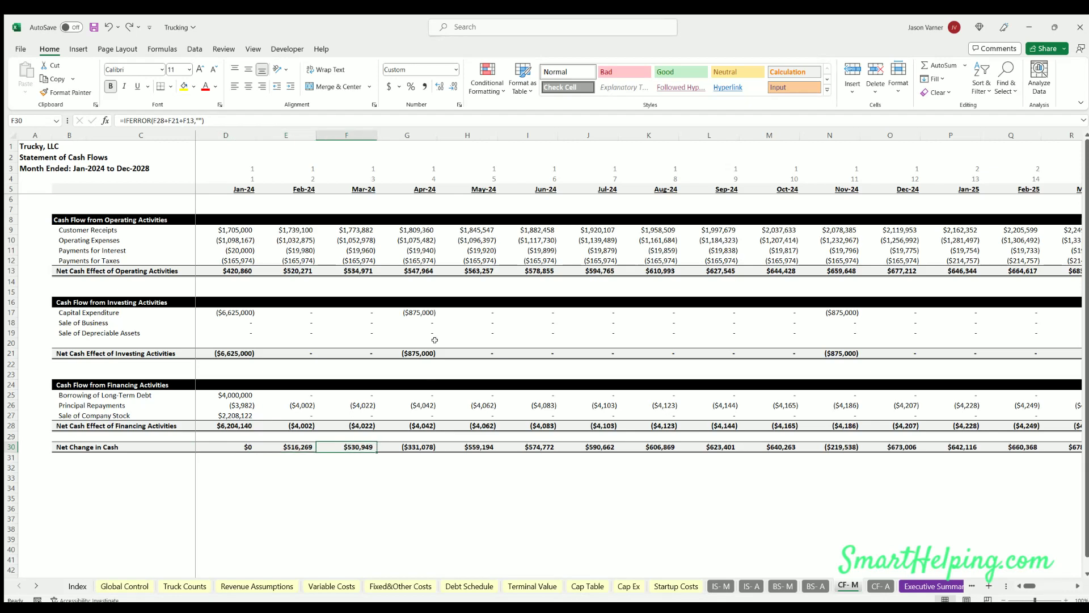
left_click(421, 302)
left_click(419, 312)
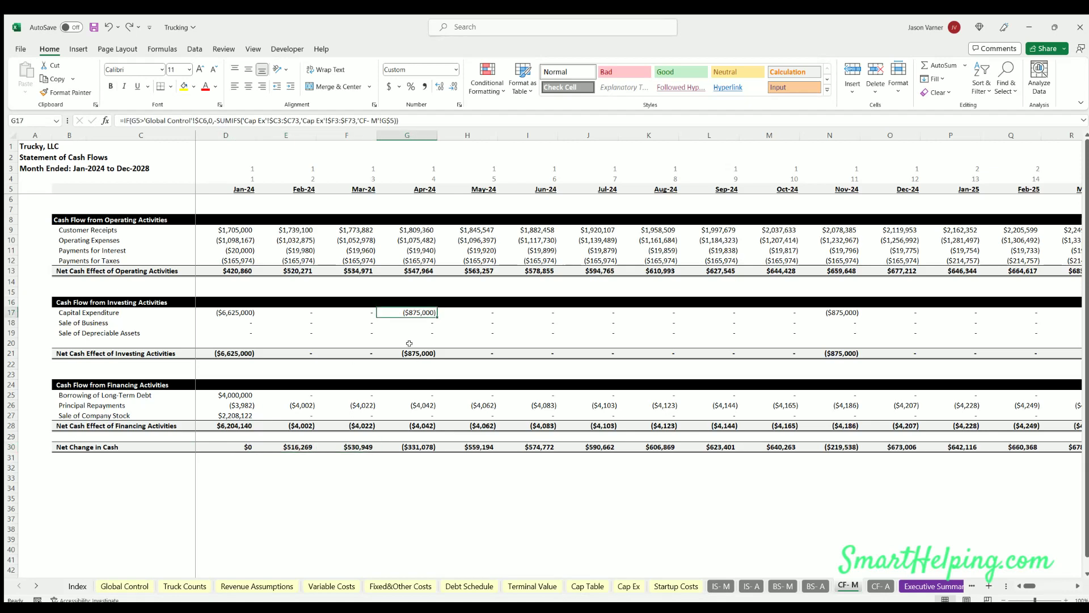
left_click_drag(288, 446, 324, 445)
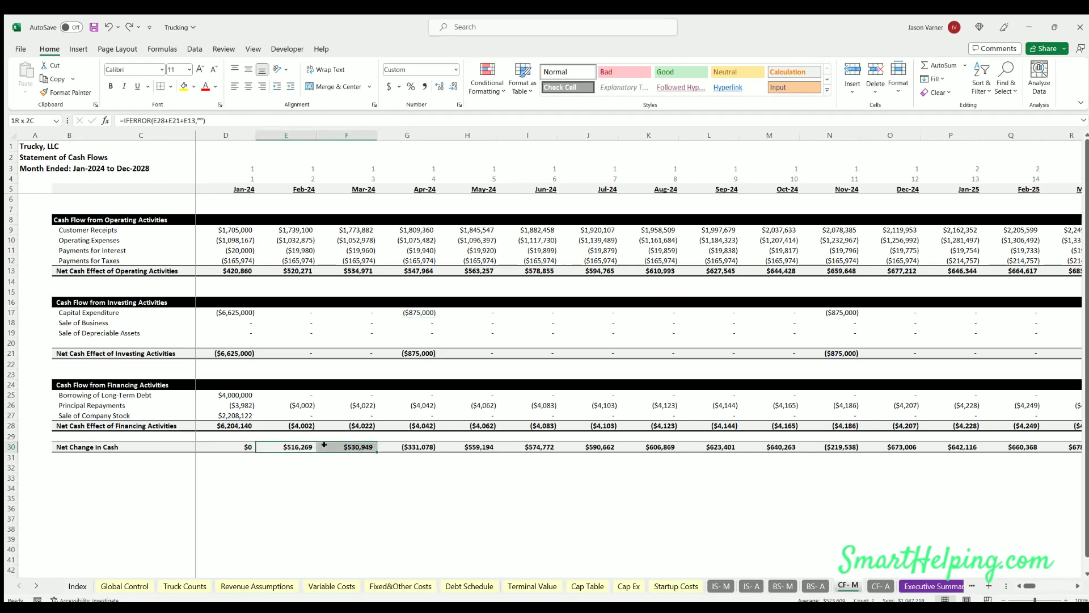
left_click(394, 446)
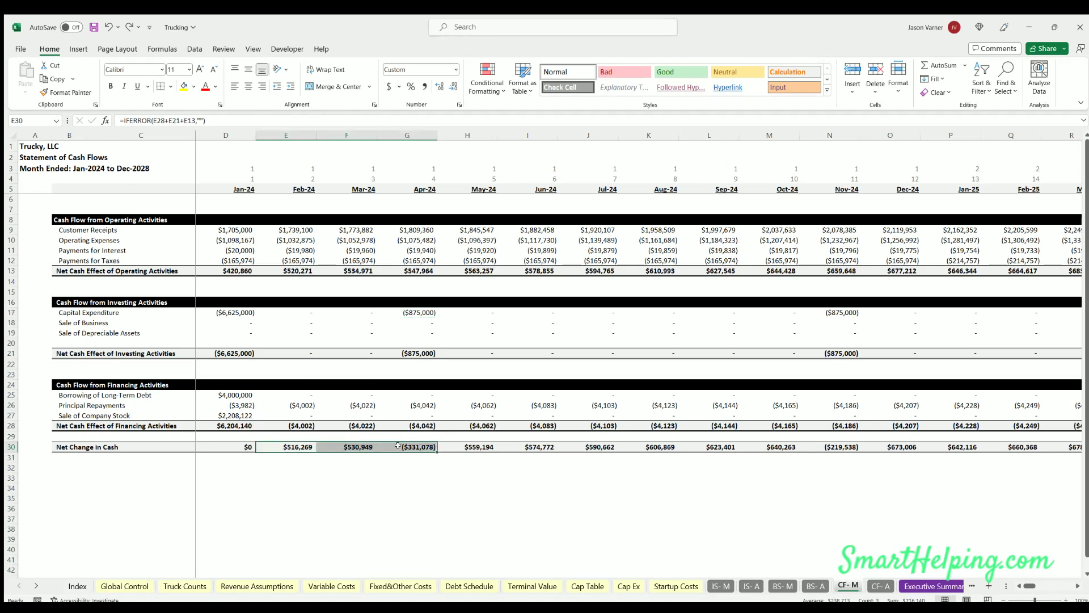
left_click(295, 442)
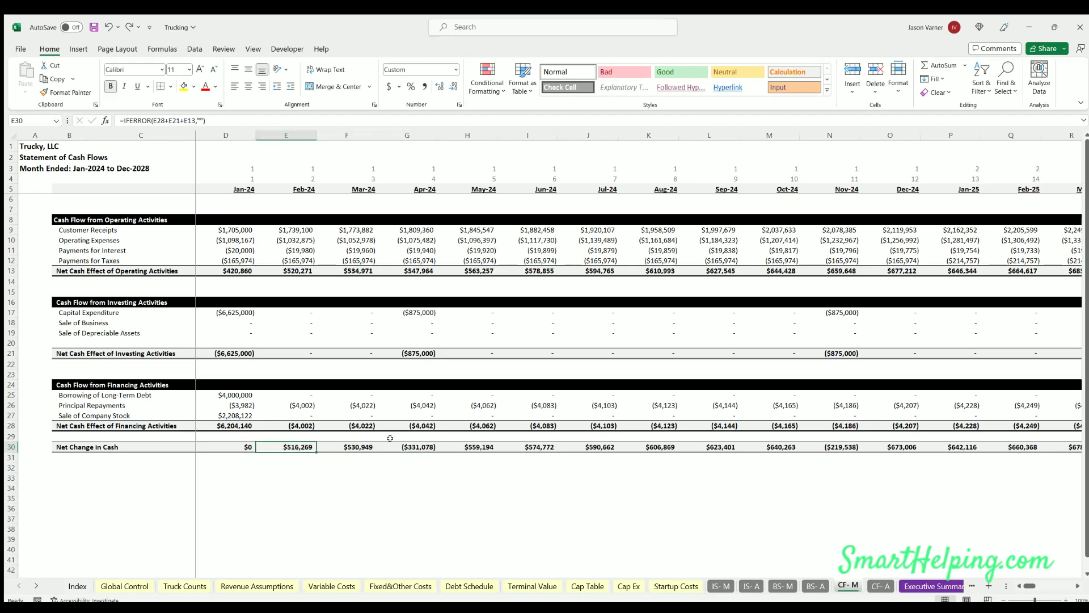
Inspect the Dec-28 Sale of Business, Principal Repayments and Net Change in Cash on the CF- M sheet
left_click_drag(1040, 588, 1068, 587)
left_click(1051, 323)
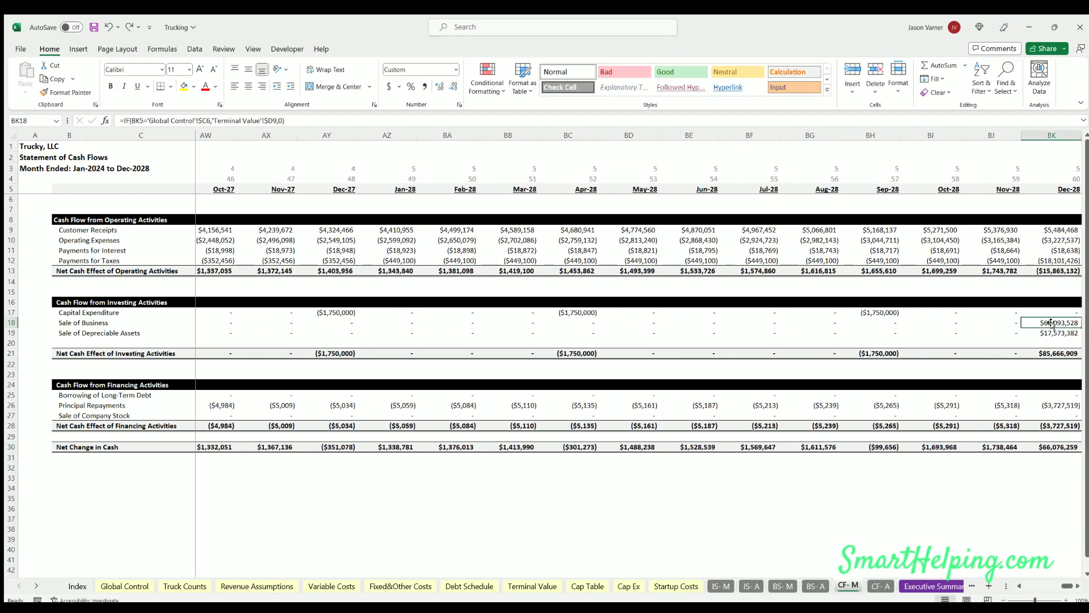
left_click(1056, 402)
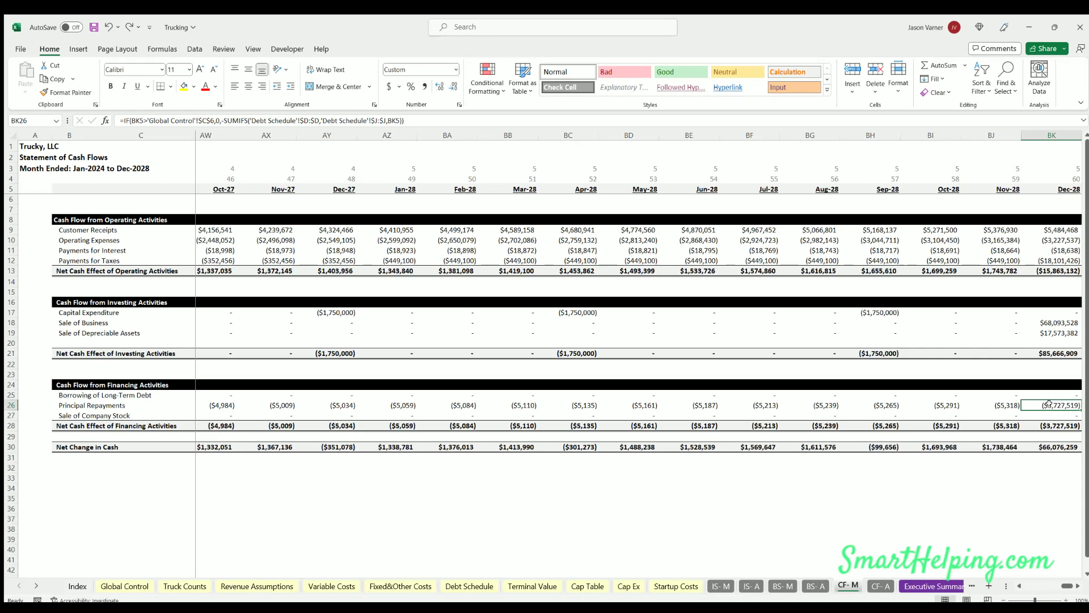
left_click(1049, 445)
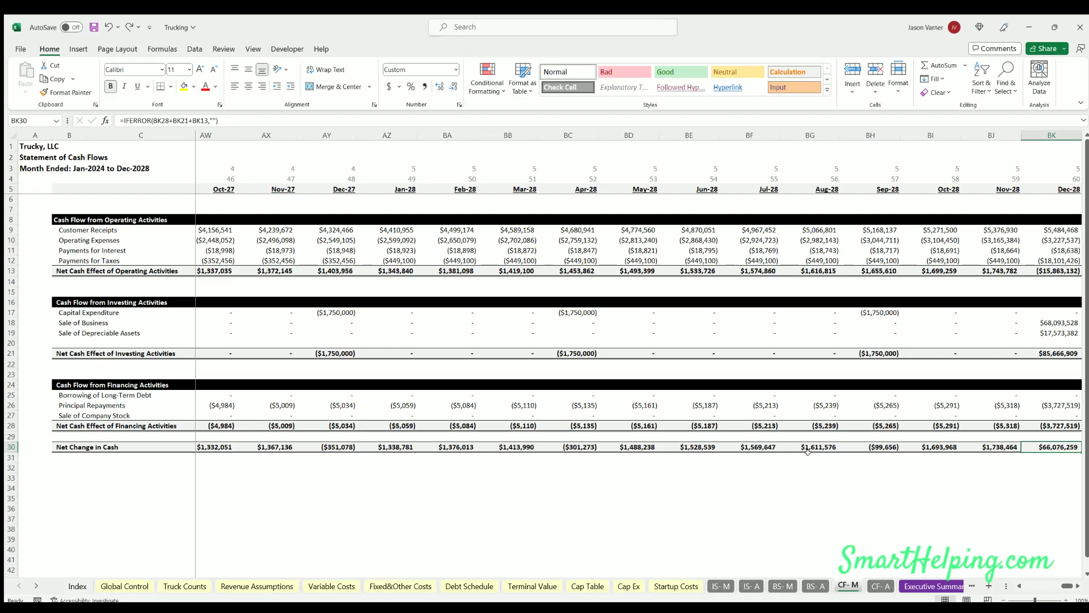
left_click_drag(1067, 585, 758, 585)
Review the monthly Cash balances across the first months of 2024 on the BS- M sheet
left_click(782, 586)
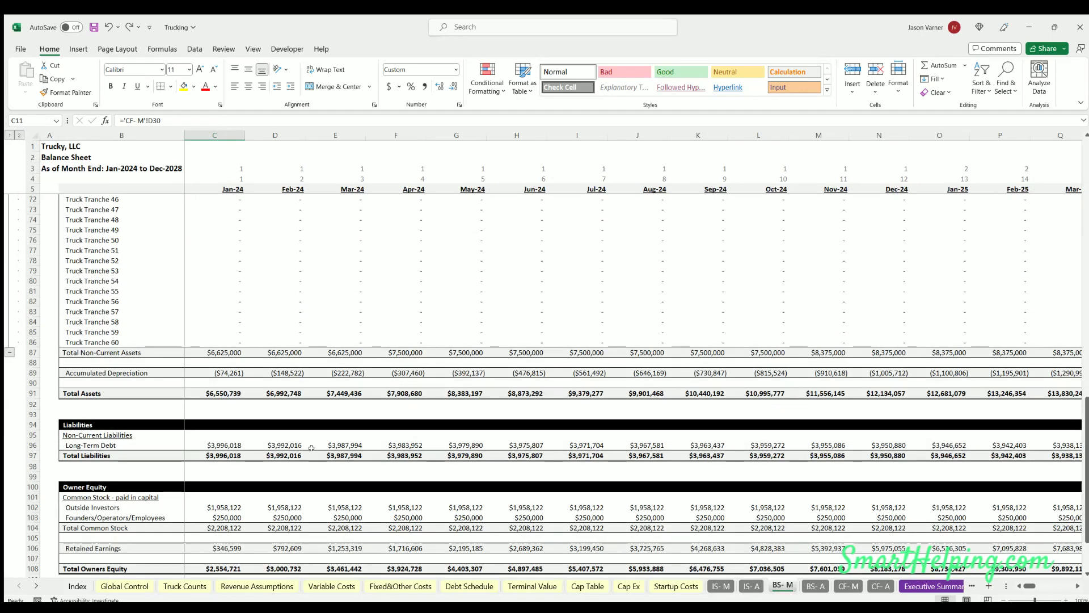
scroll(312, 452, "up", 7)
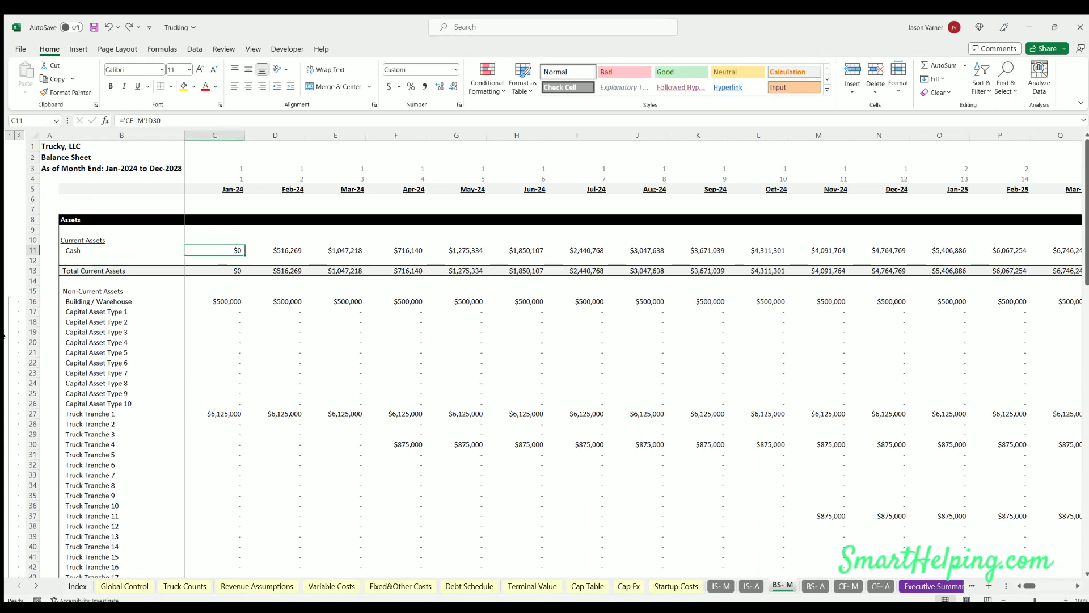
key("Right")
key("Right")
key("Right")
key("Right")
key("Right")
key("Left")
key("Left")
key("Left")
key("Left")
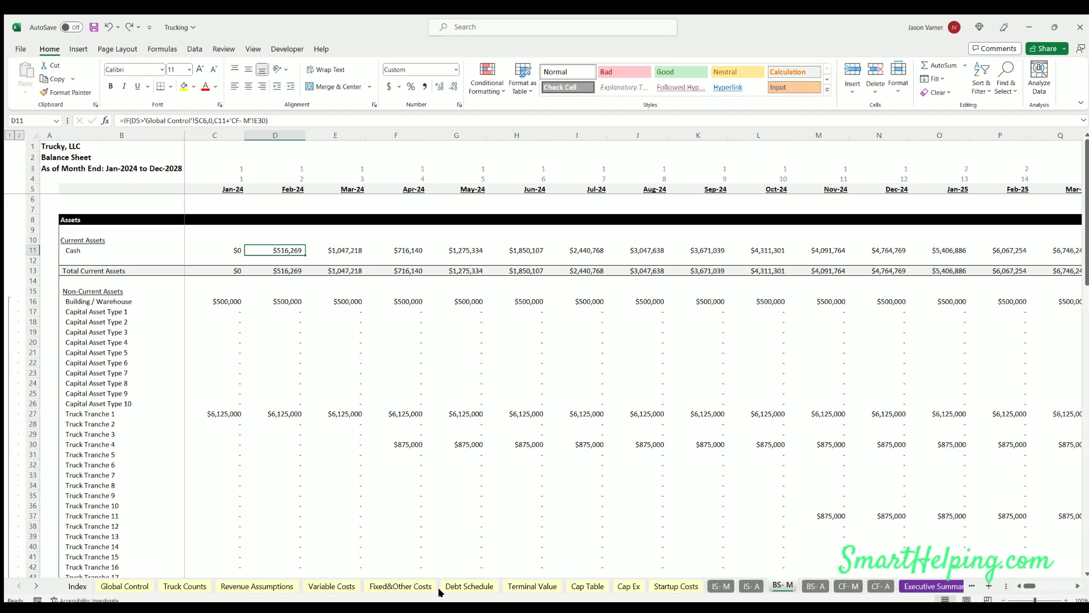
Set Purchased Trucks to 35 for months 2 and 3 on the Truck Counts sheet
left_click(193, 586)
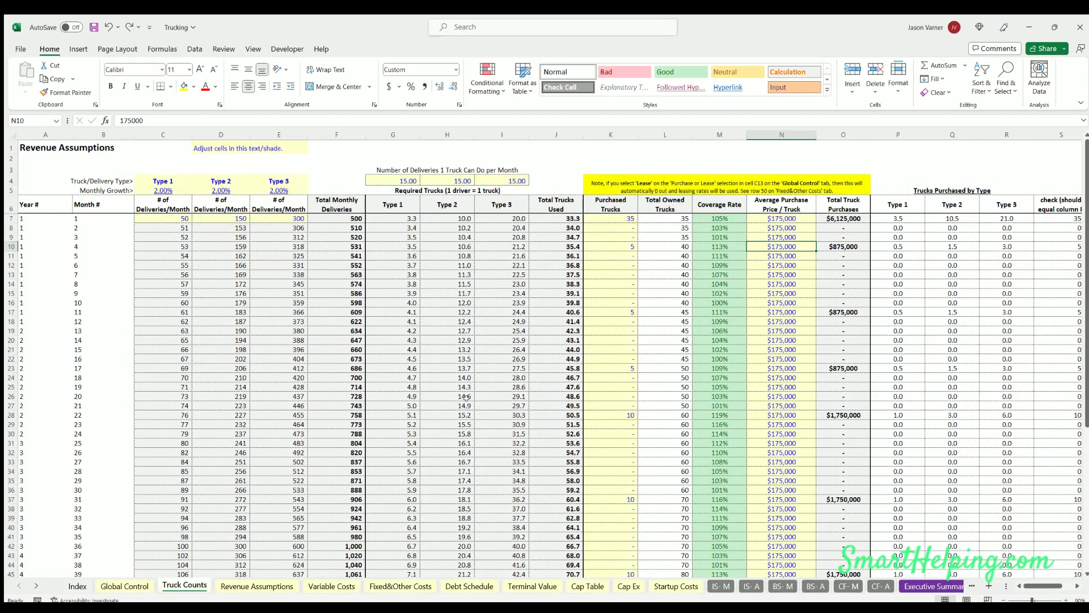
left_click(611, 217)
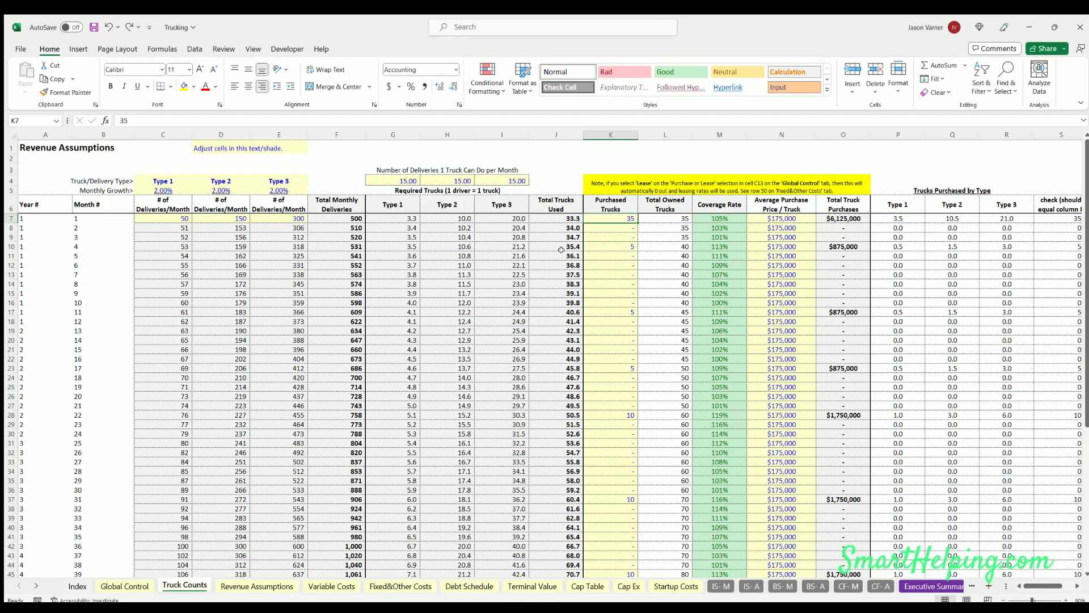
key("Down")
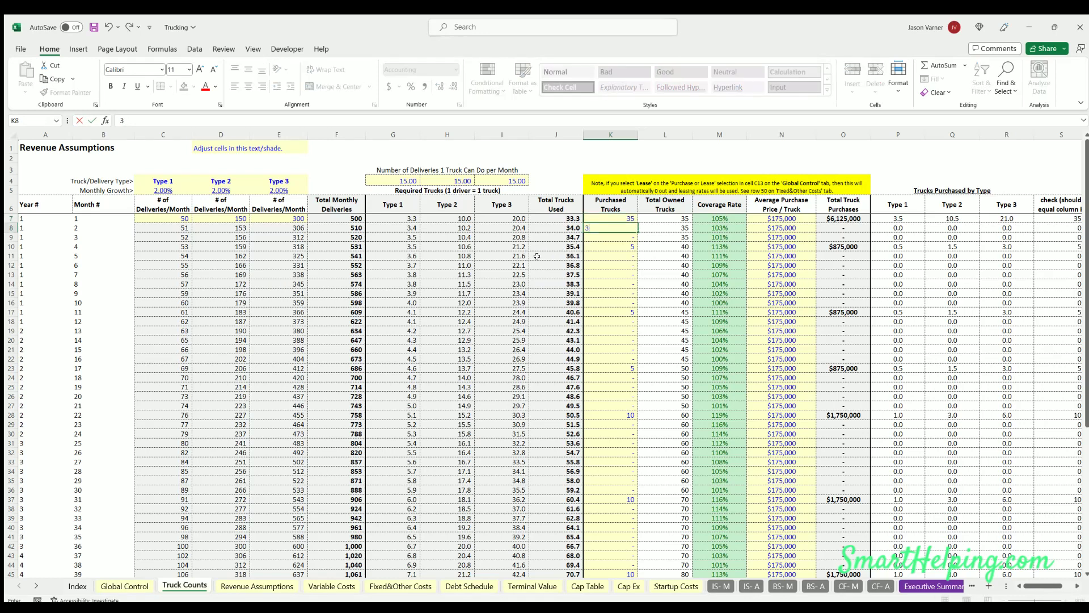
type("35")
key("Return")
type("35")
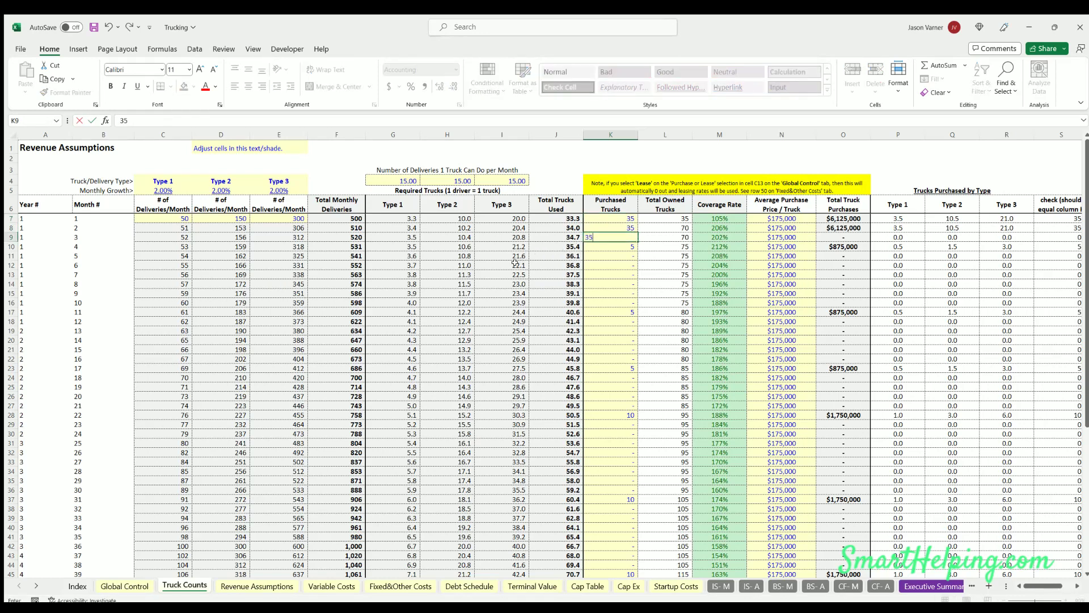
key("Return")
Set Purchased Trucks for month 4 to 0 and fill that value down the column through month 60
type("0")
key("Return")
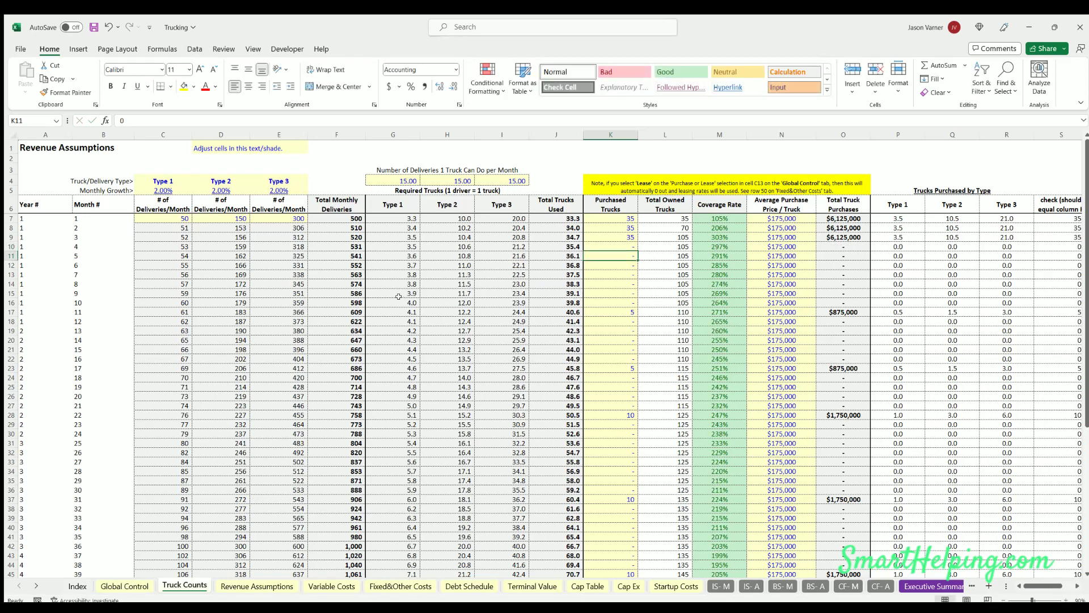
left_click(635, 246)
double_click(634, 246)
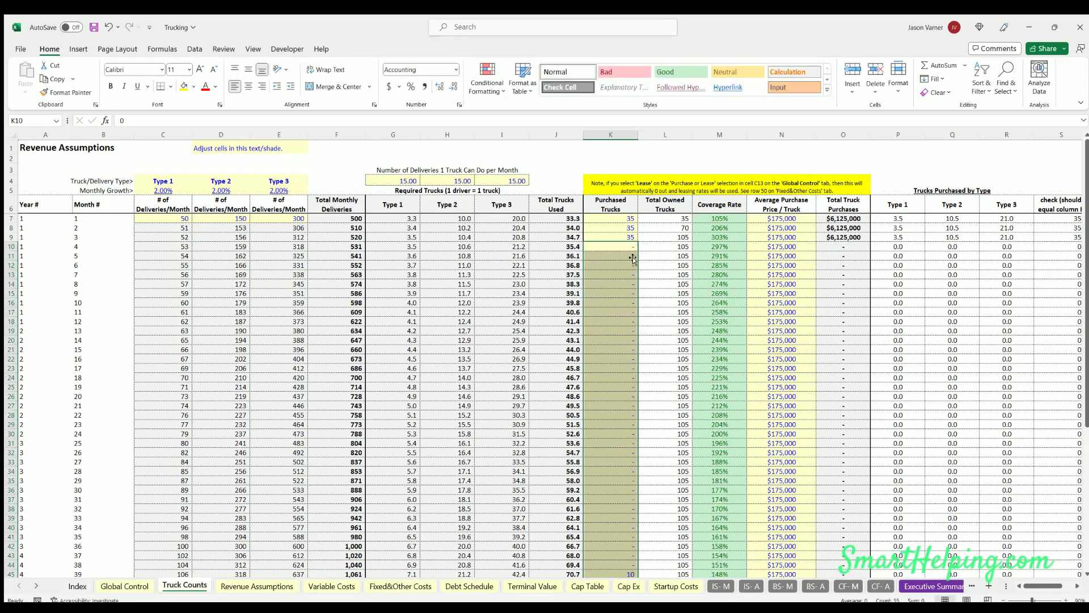
Set Purchased Trucks for month 59 to 5 where the coverage rate is flagged
scroll(652, 426, "down", 11)
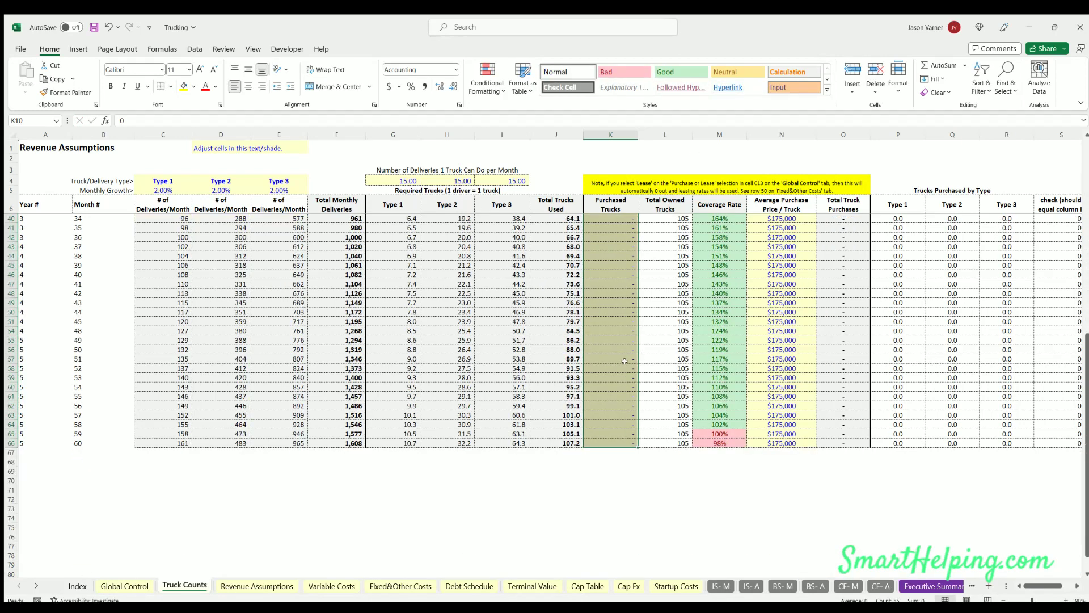
left_click(616, 429)
type("5")
key("Return")
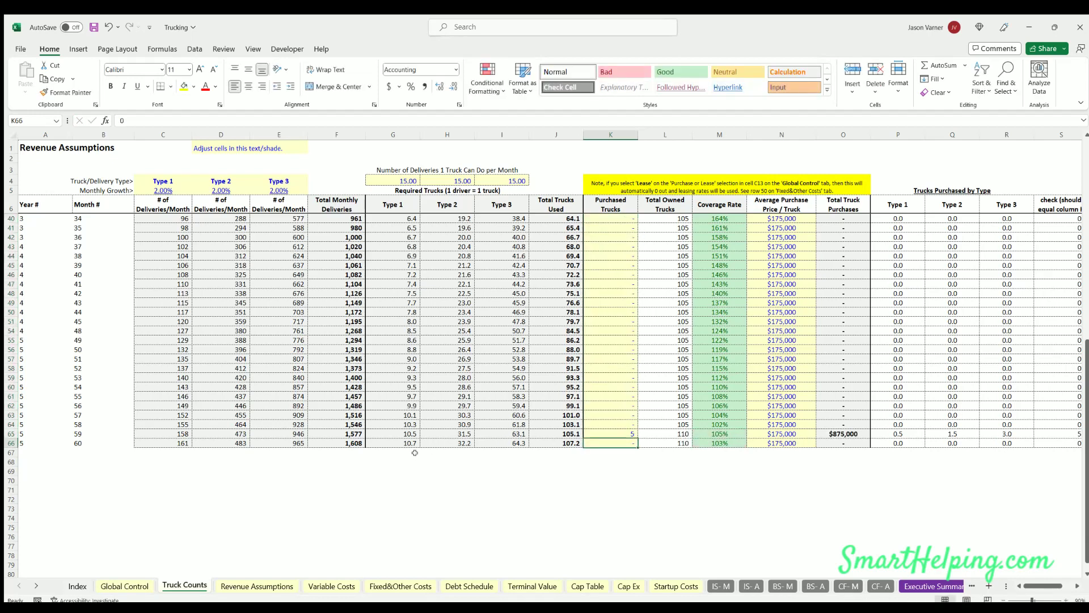
scroll(635, 410, "up", 11)
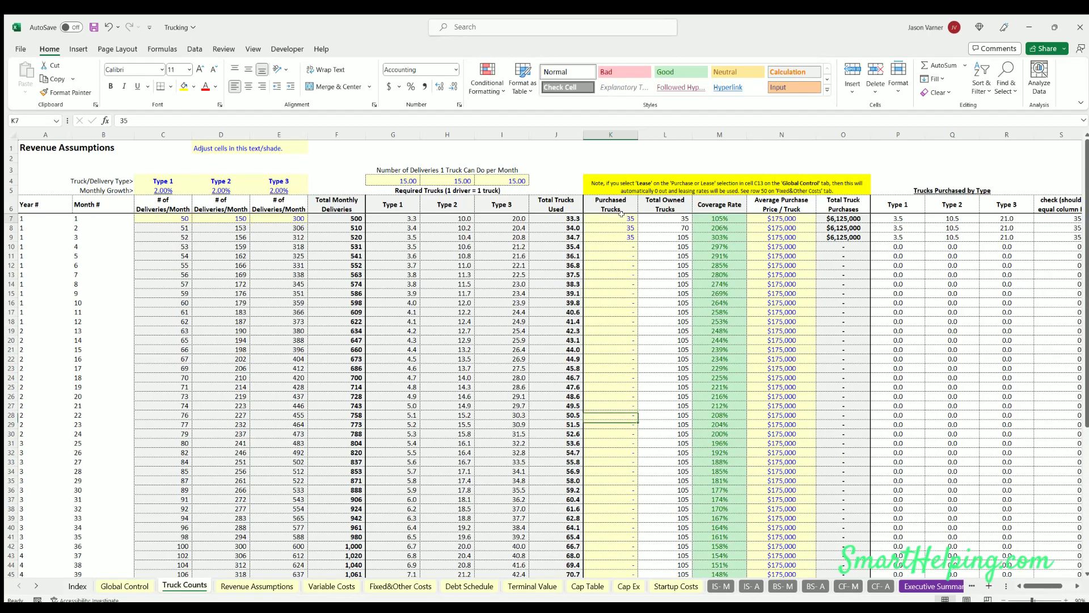
Check January 2024 Cash on the BS- M sheet against the Outside Investors and Long-Term Debt lines
left_click(782, 586)
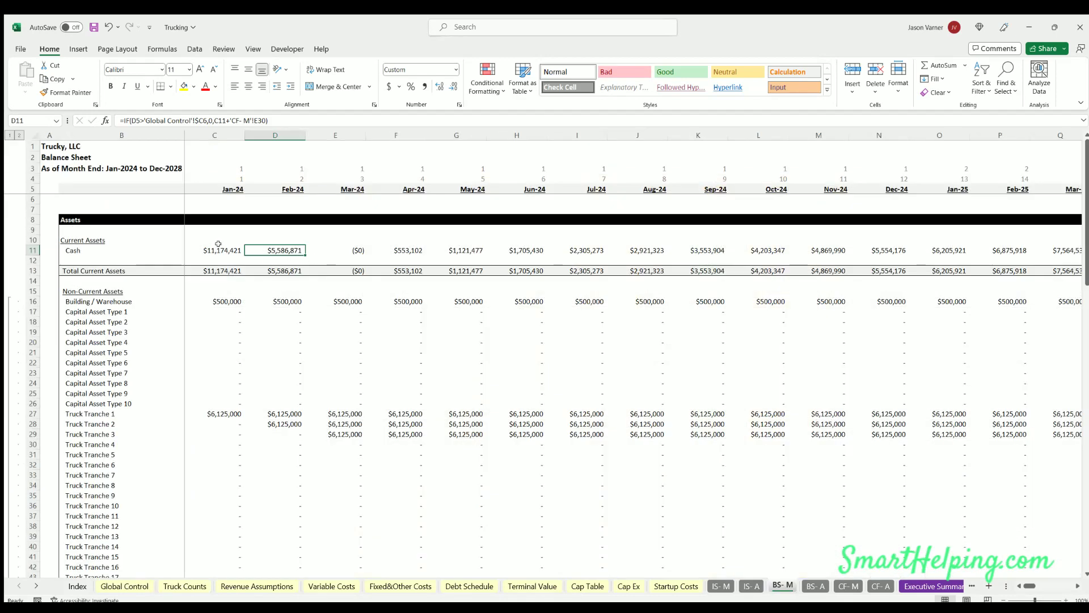
left_click(211, 248)
scroll(230, 342, "down", 20)
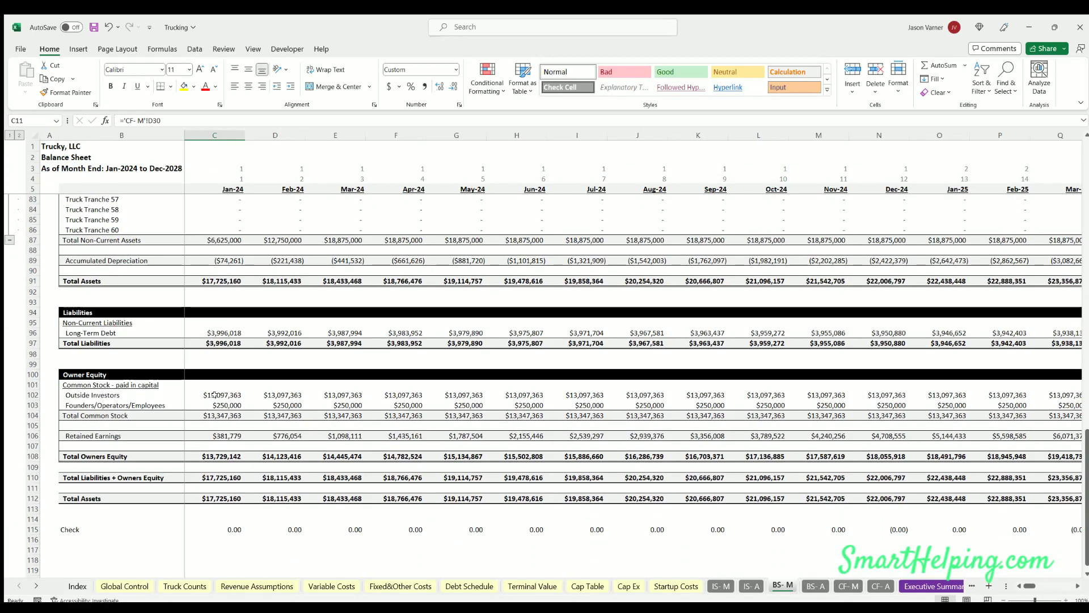
left_click(215, 393)
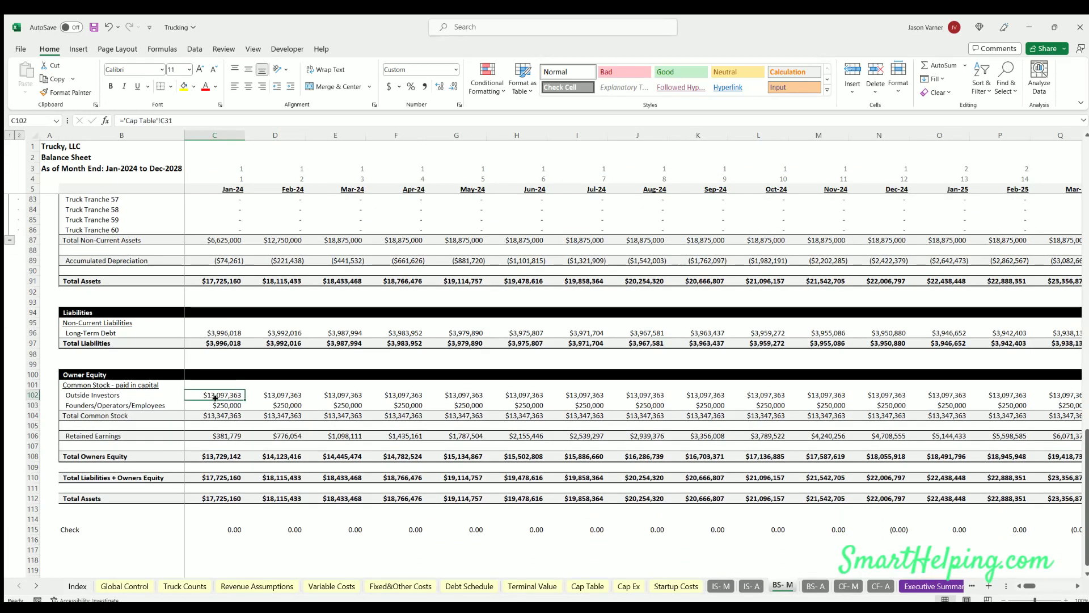
left_click(217, 330)
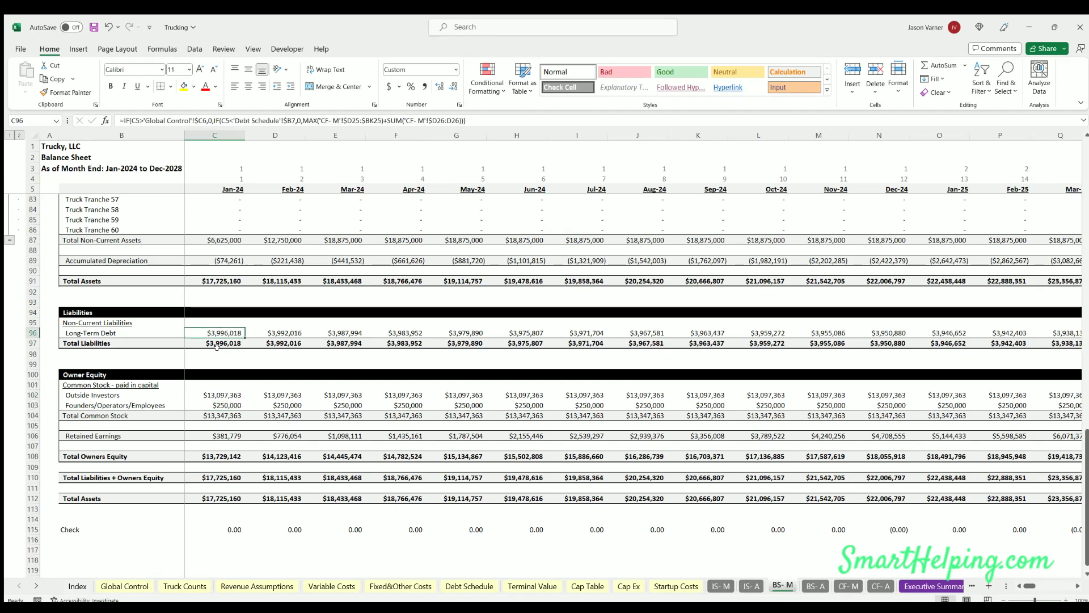
scroll(218, 340, "up", 20)
Review the monthly Cash balances on the balance sheet from January through July 2024
left_click(209, 248)
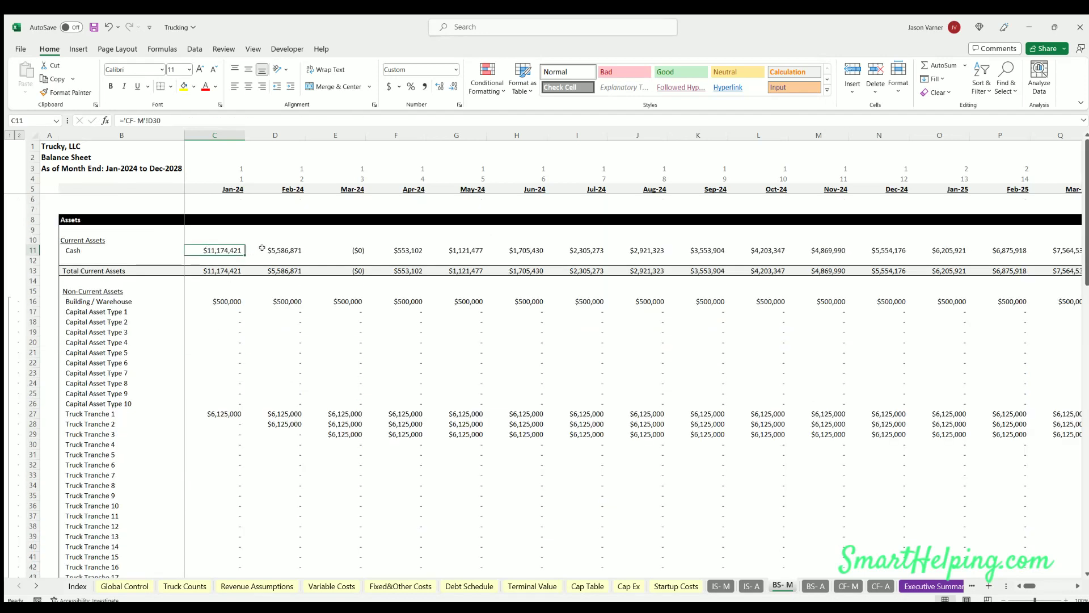
left_click(264, 250)
left_click(332, 249)
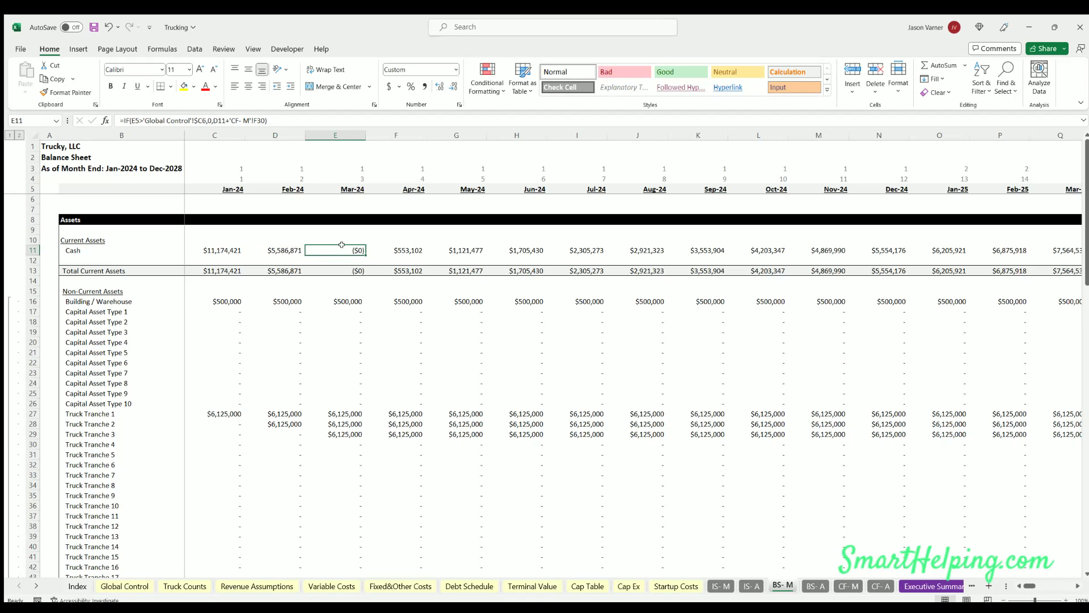
left_click(411, 250)
left_click(459, 248)
left_click(526, 246)
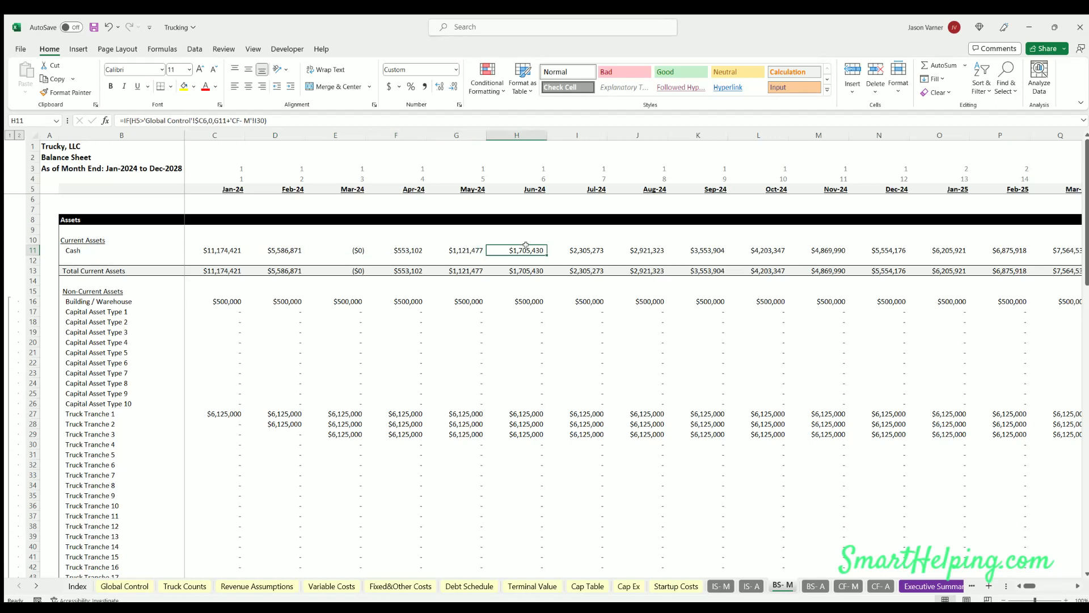
left_click(581, 246)
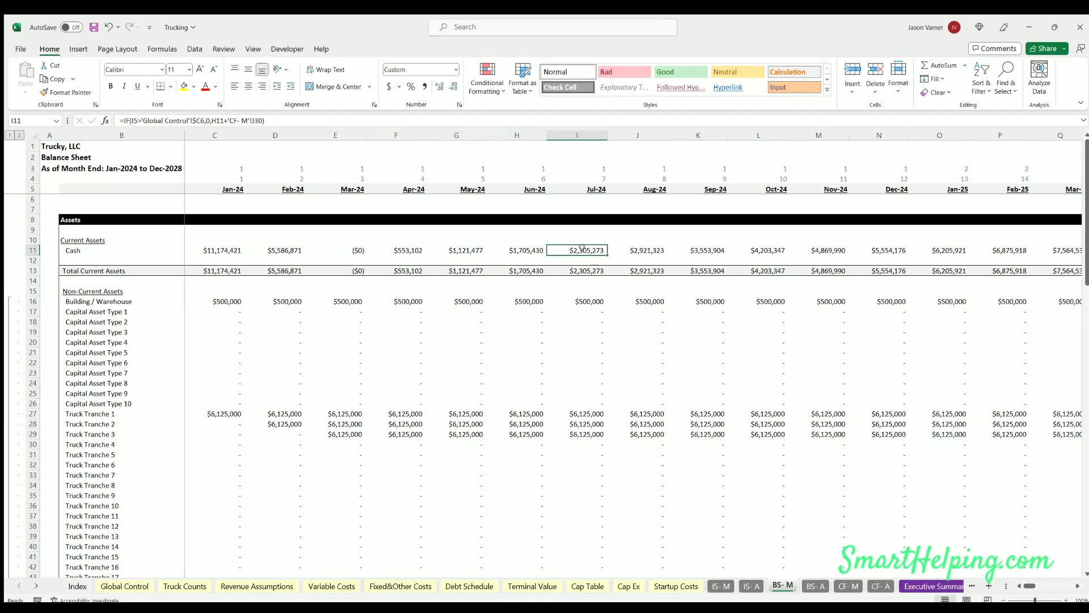
Examine Delivery Revenues and the Cost of Goods Sold rows for January to March 2024 on the IS- M sheet
left_click(841, 586)
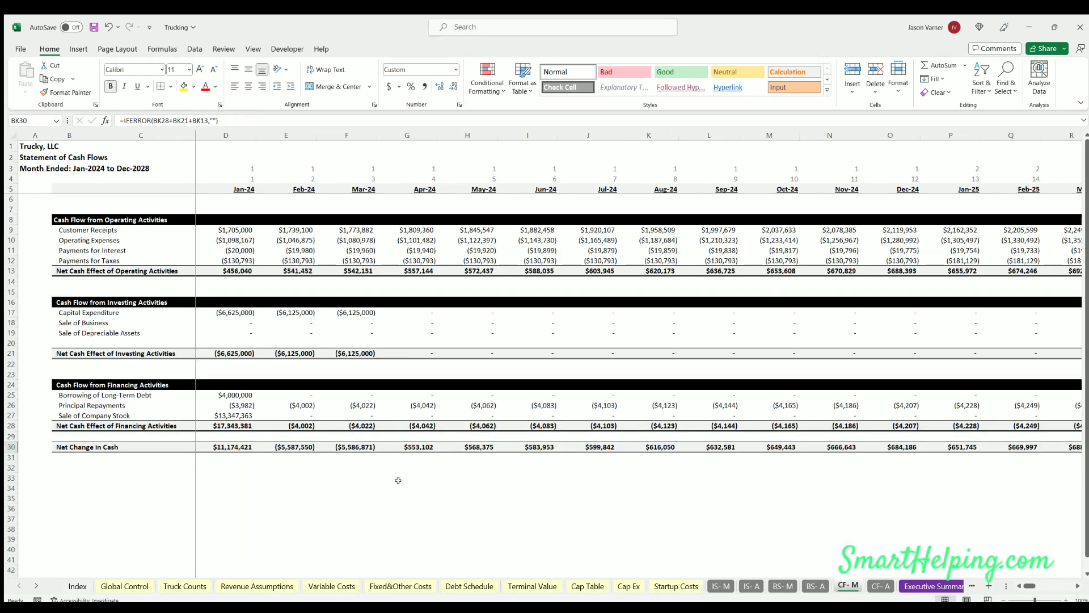
left_click(720, 587)
left_click(670, 586)
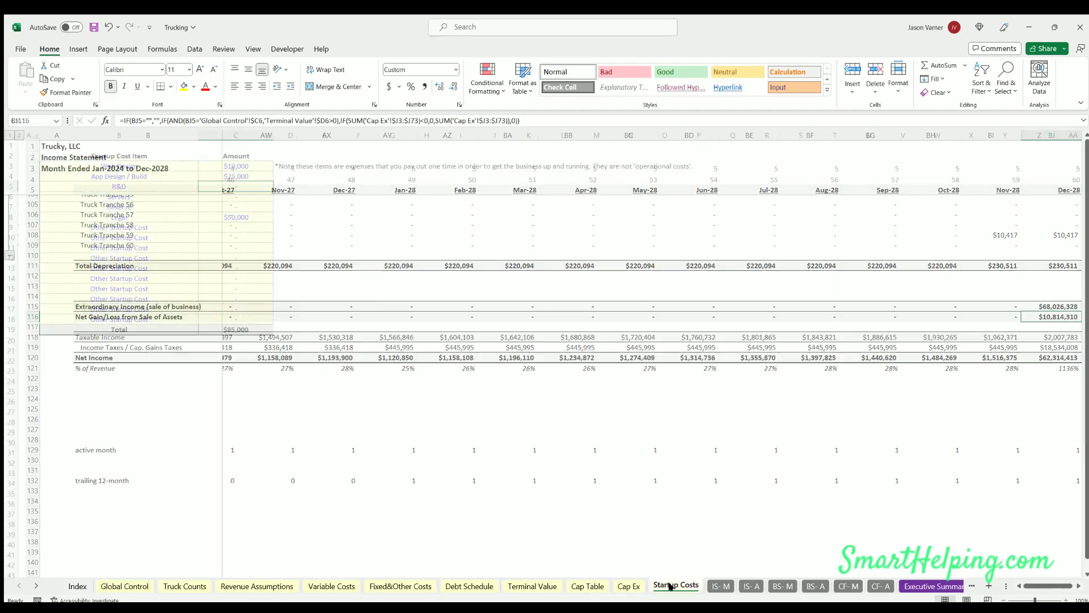
left_click(720, 585)
scroll(1024, 557, "up", 20)
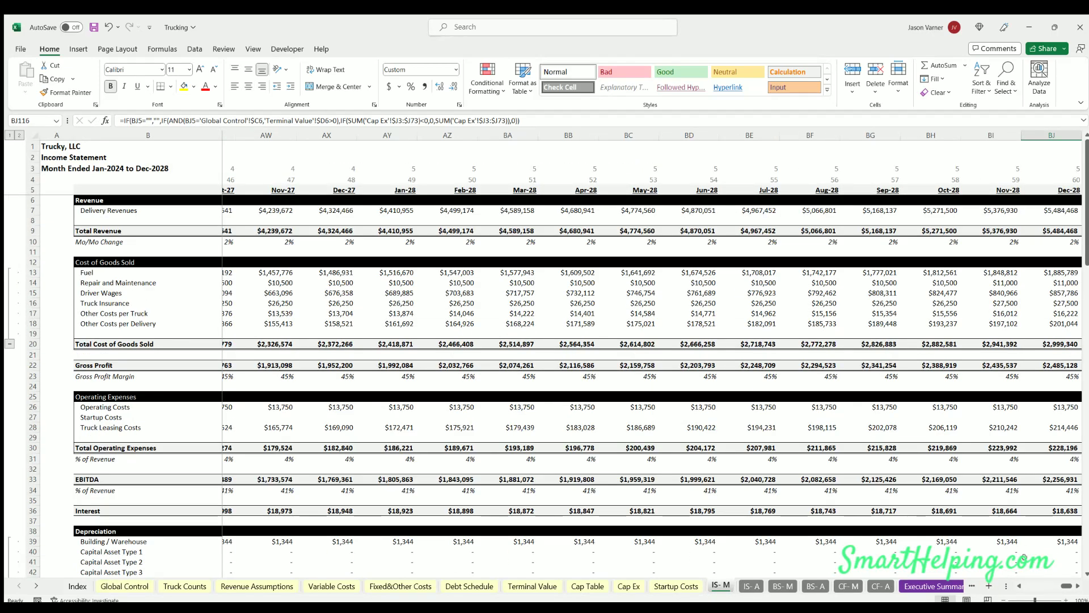
left_click_drag(1066, 585, 1030, 585)
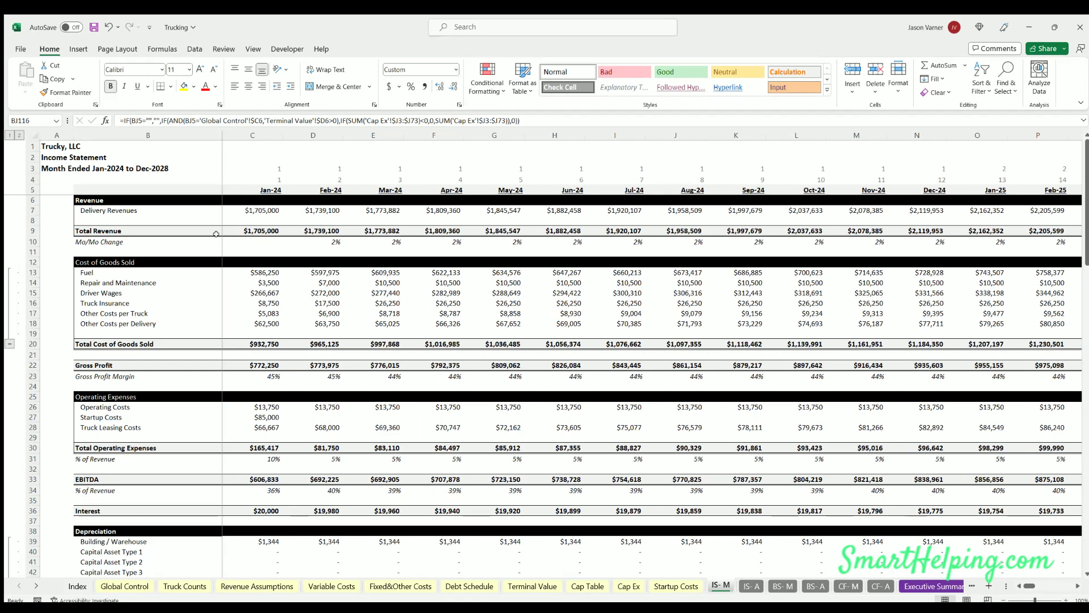
left_click(254, 209)
key("shift+Right")
key("shift+Right")
left_click_drag(251, 267, 372, 321)
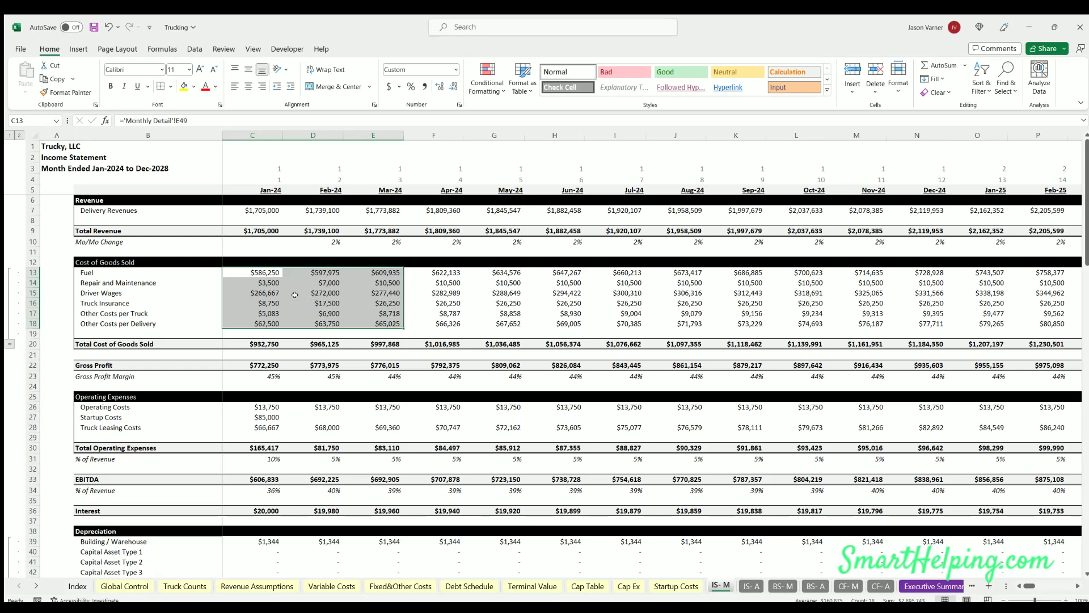
Go through the individual Cost of Goods Sold items, from Fuel to Other Costs per Delivery, and January's Gross Profit
left_click(114, 268)
left_click(108, 292)
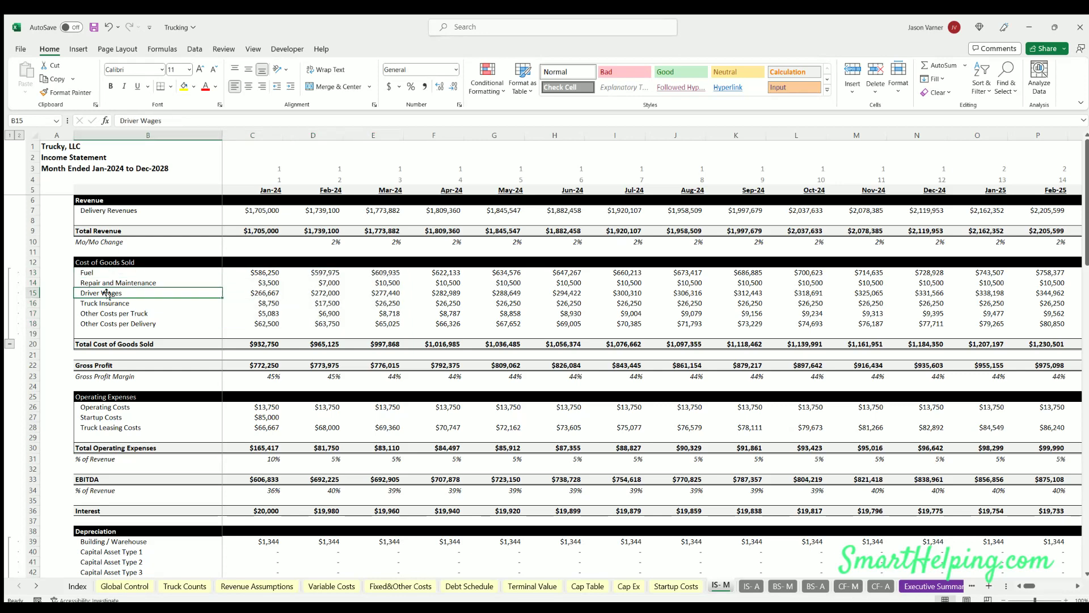
left_click(111, 303)
left_click(118, 313)
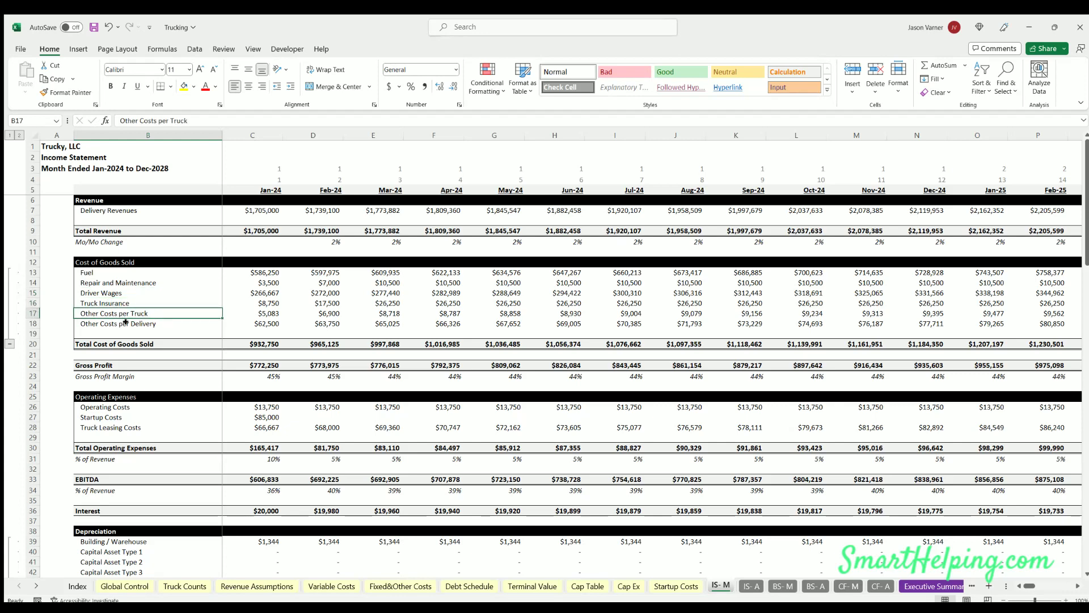
left_click(125, 322)
left_click(259, 323)
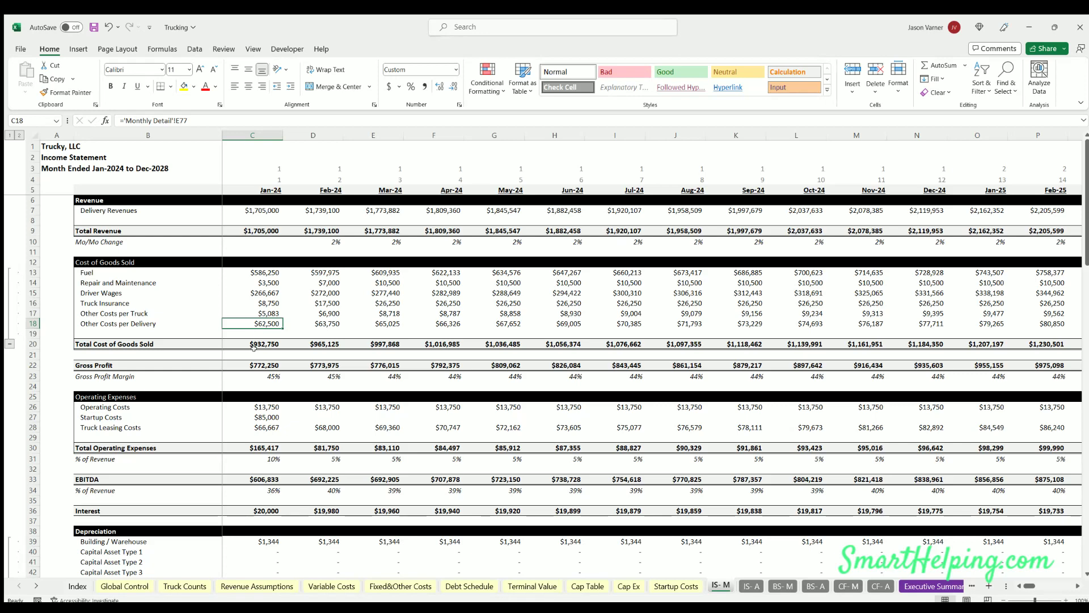
left_click(250, 363)
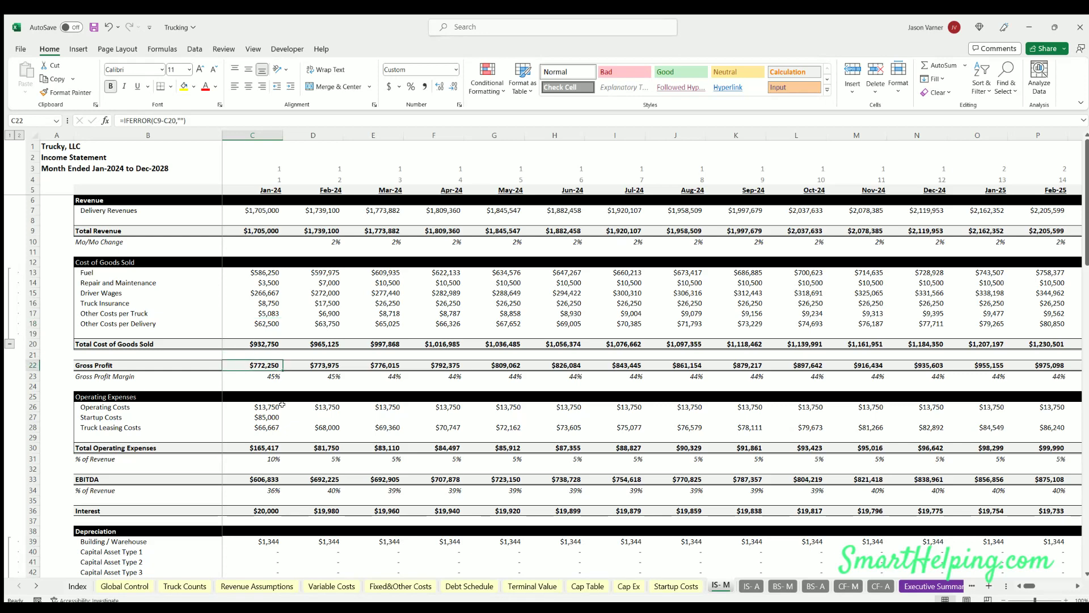
Check the Truck Leasing Costs for the first three months against the Purchase or Lease Trucks setting on the Global Control sheet
left_click(145, 425)
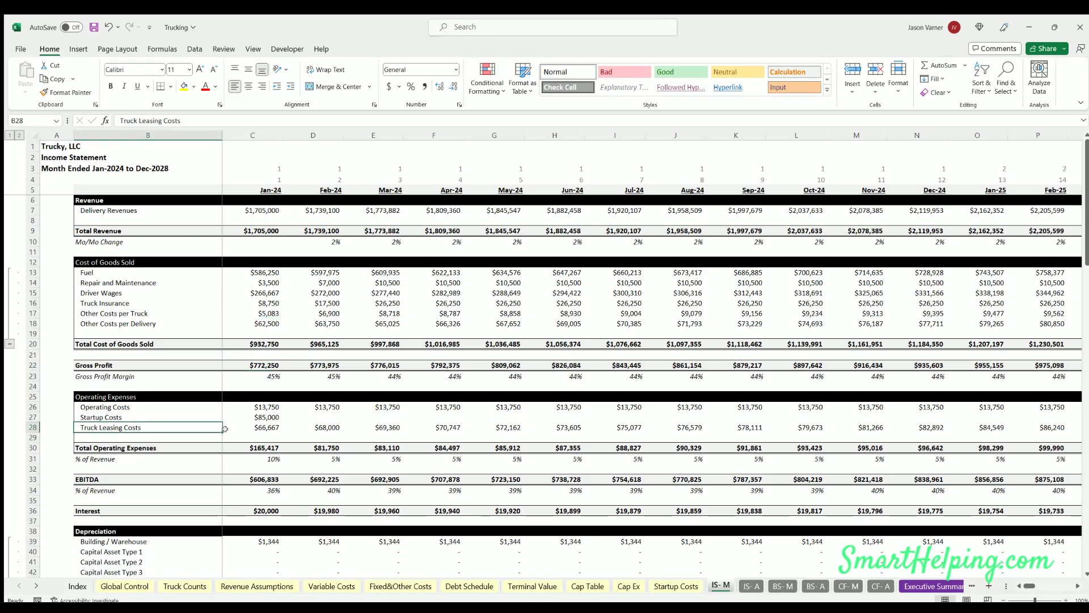
left_click(257, 426)
left_click(318, 426)
left_click(376, 425)
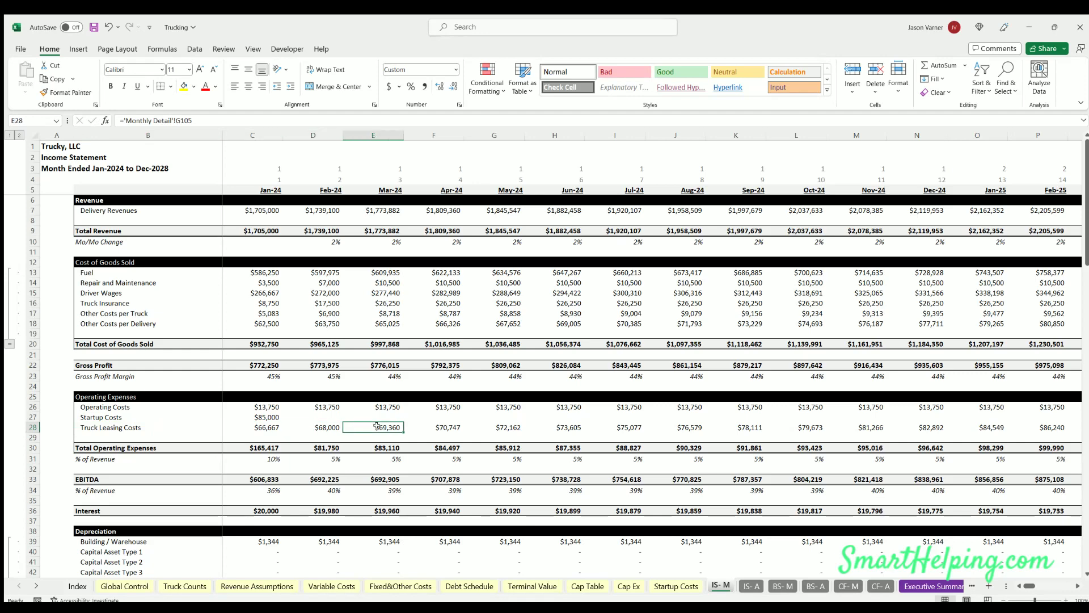
left_click(269, 426)
left_click(318, 427)
left_click(377, 425)
left_click(124, 586)
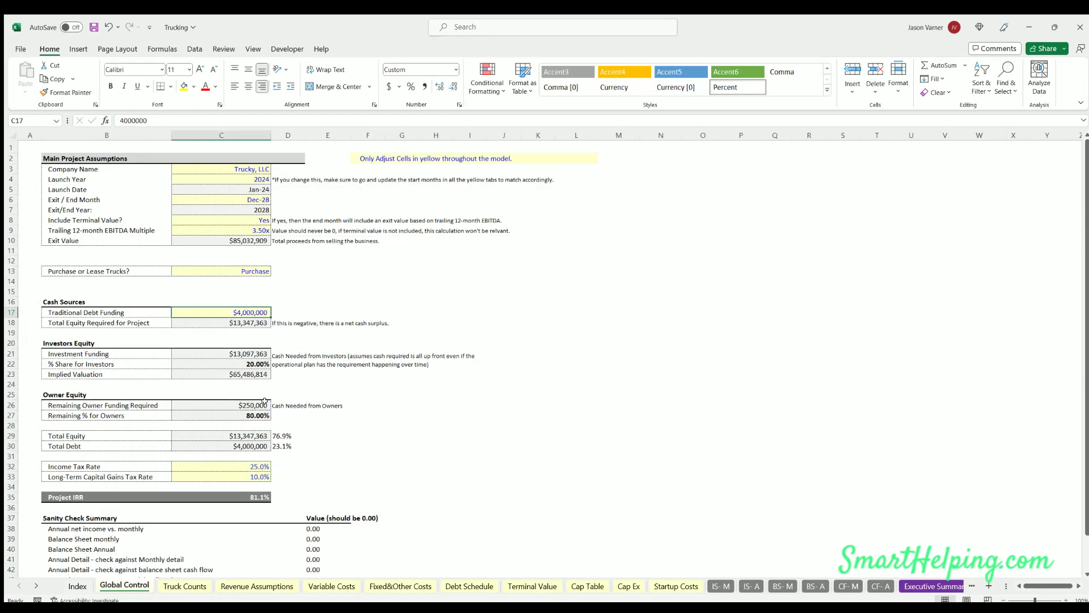
left_click(254, 265)
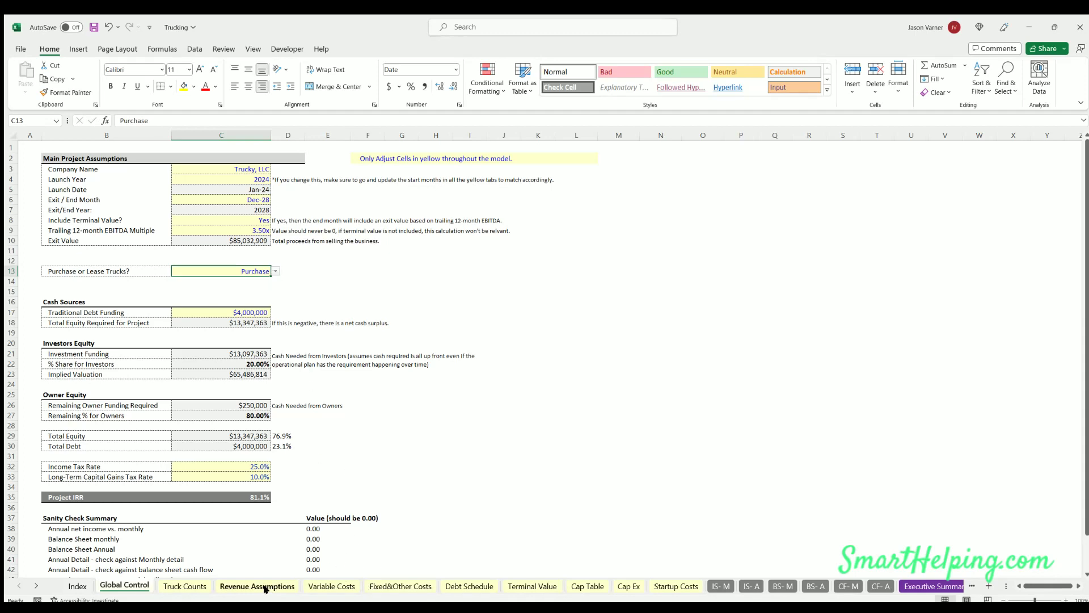
Set the Average Monthly Lease Cost per Truck to 0 for Years 1 to 5 on the Fixed&Other Costs sheet
left_click(283, 587)
left_click(314, 586)
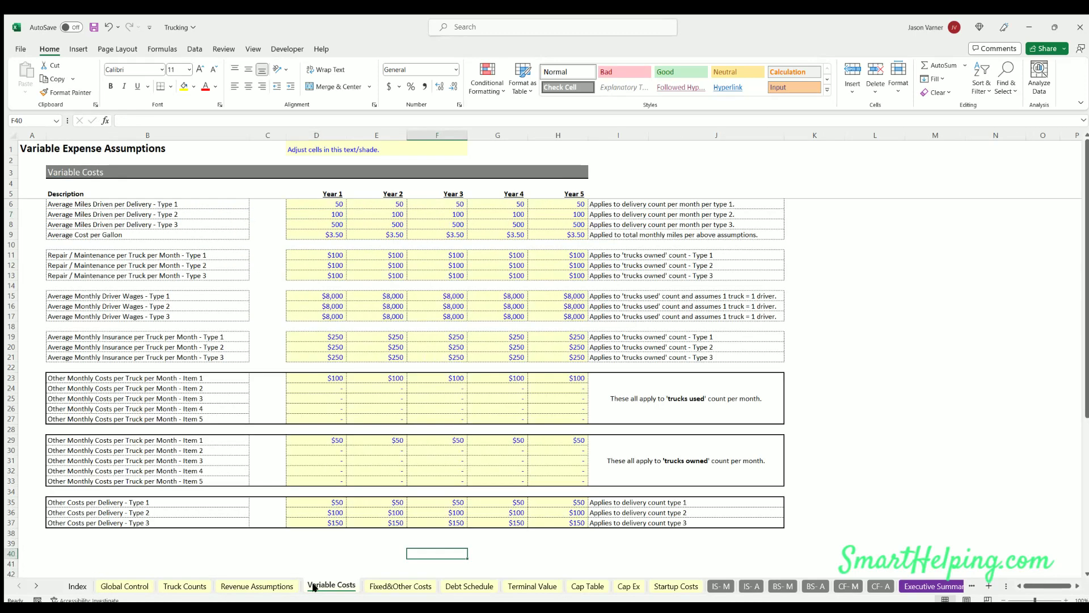
left_click(400, 586)
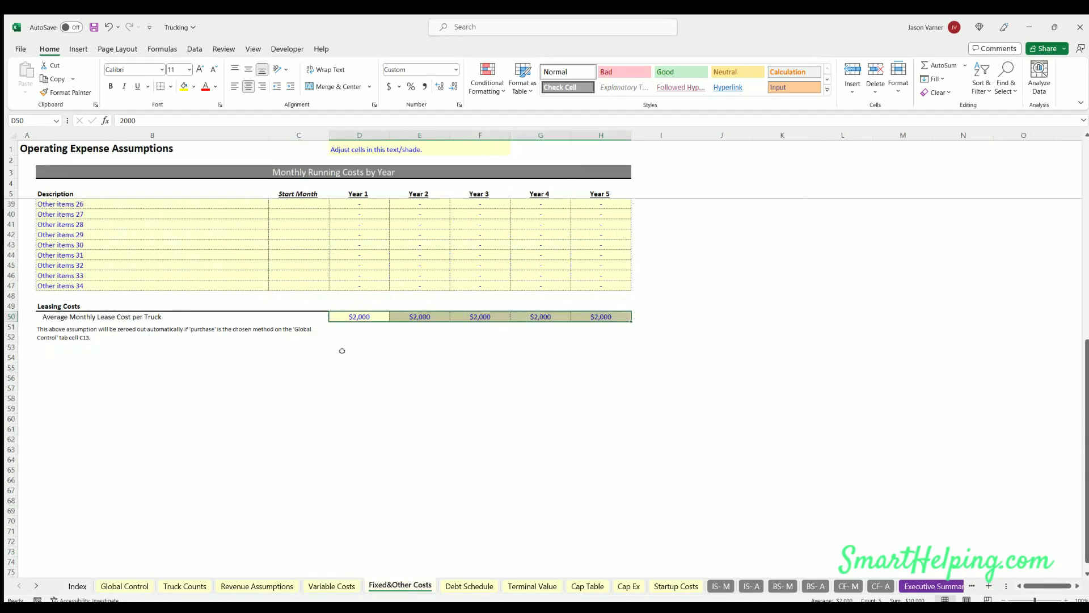
left_click(363, 314)
type("0")
key("Tab")
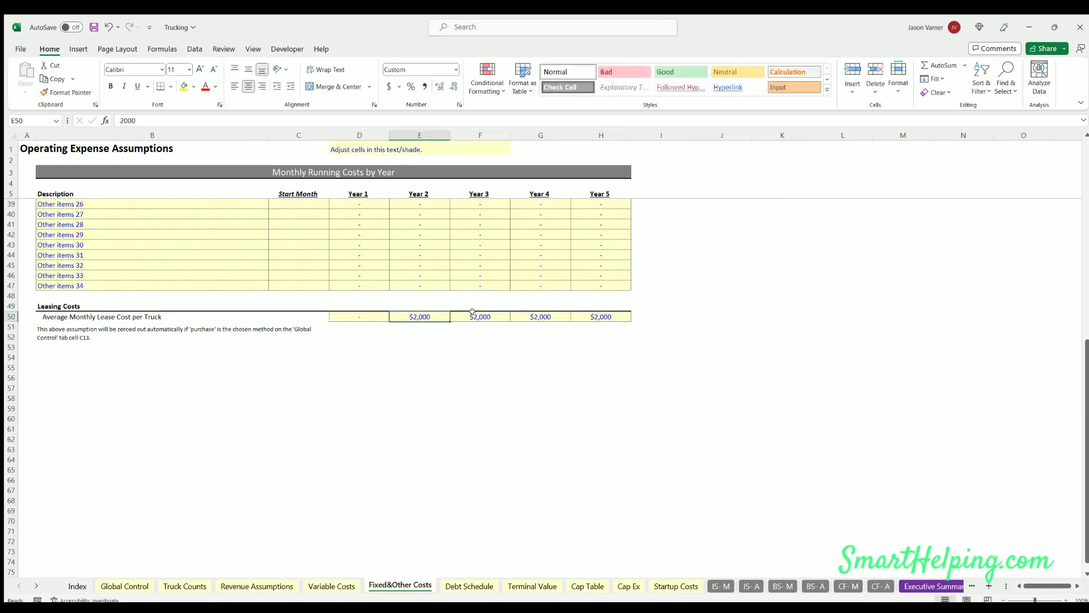
type("0")
key("Tab")
type("0")
key("Tab")
type("0")
left_click(601, 398)
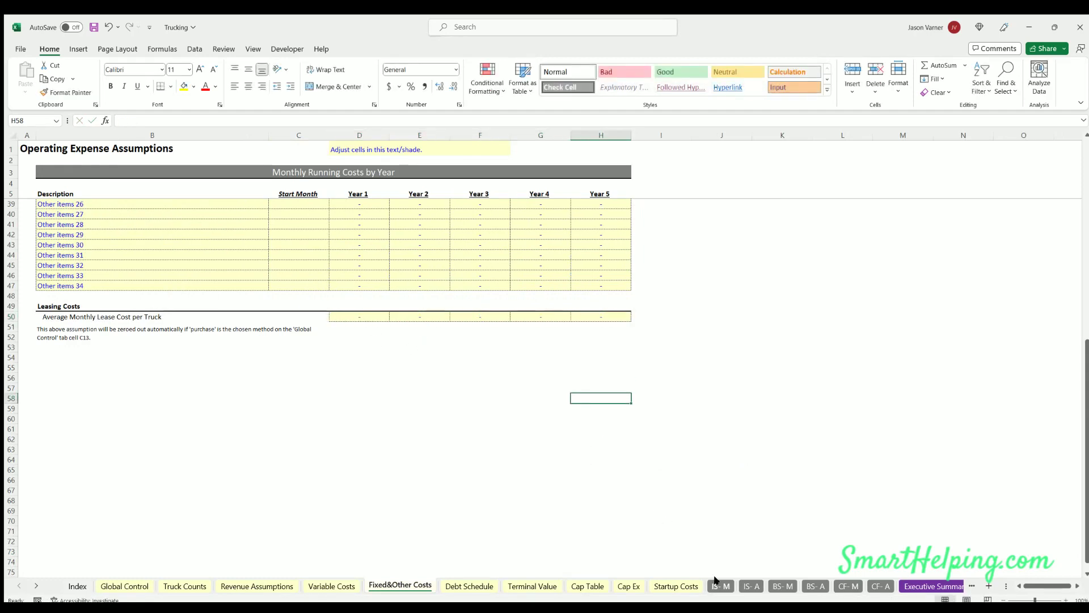
Check the Truck Leasing Costs for January and February 2024 on the IS- M sheet
left_click(721, 586)
left_click(265, 426)
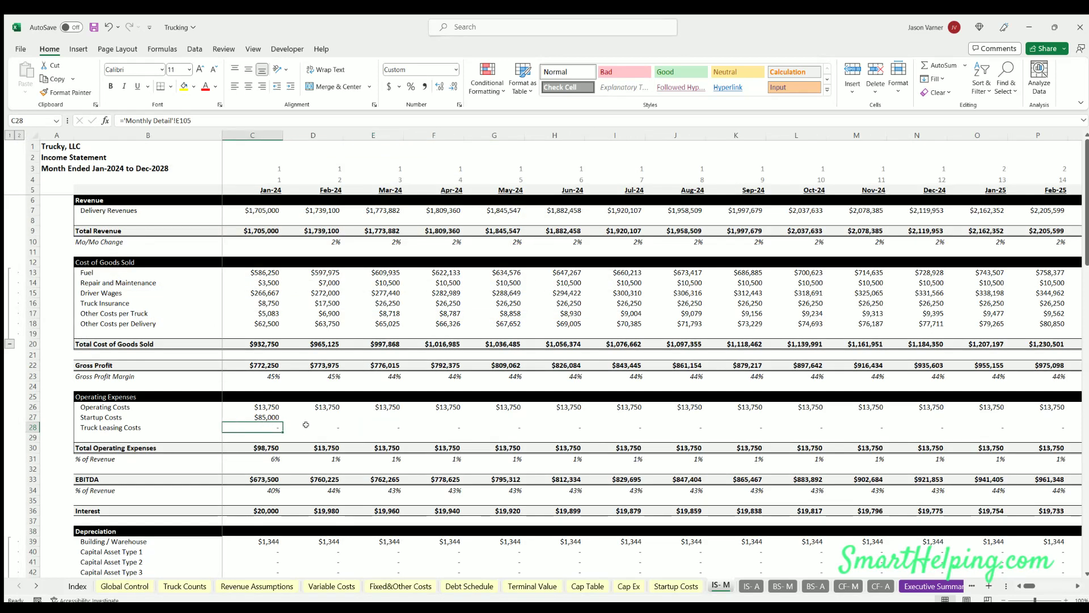
left_click(309, 427)
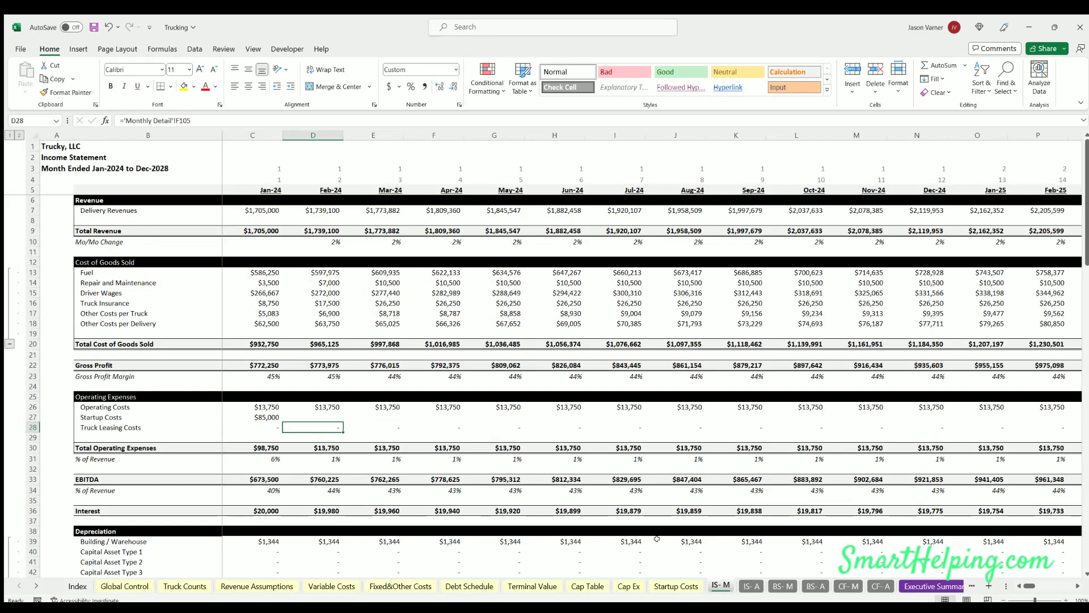
Try the Lease option for trucks with Traditional Debt Funding at 0 on the Global Control sheet, and undo both changes
left_click(126, 588)
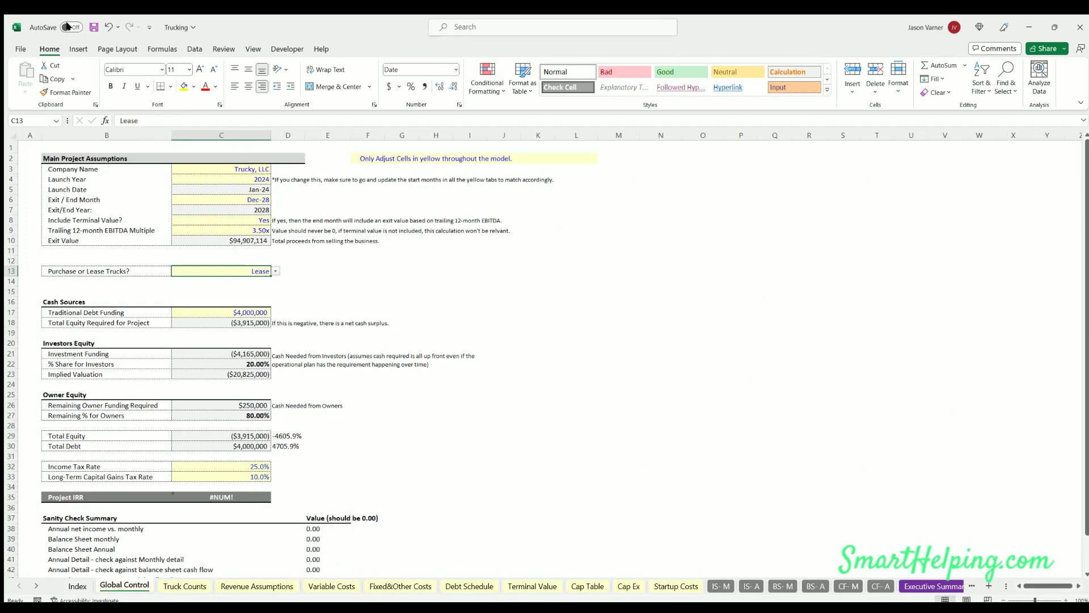
left_click(235, 311)
type("0")
key("Return")
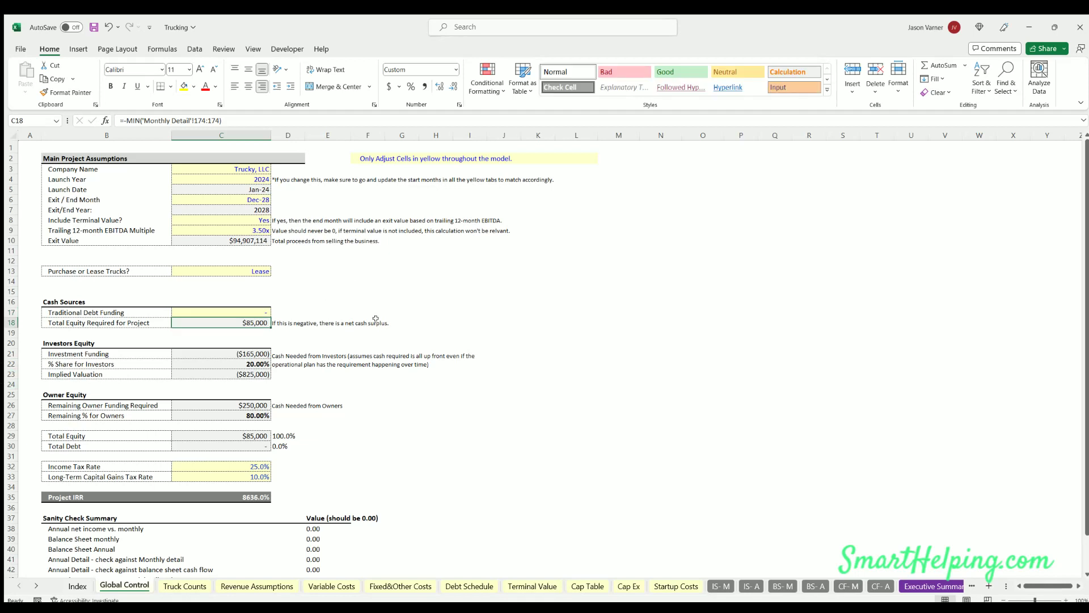
left_click(108, 27)
left_click(108, 27)
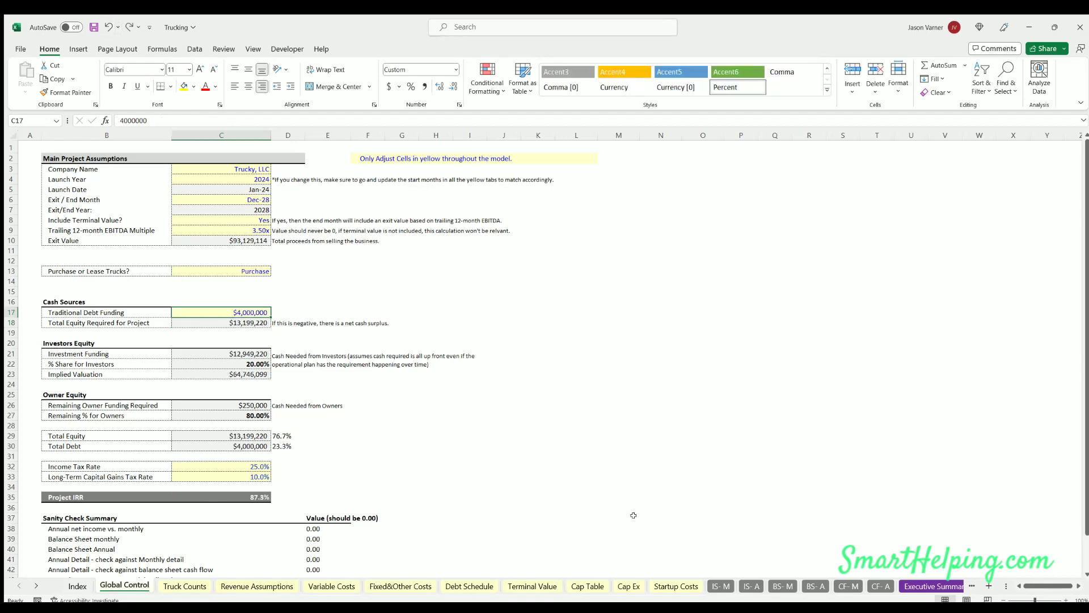
Review monthly EBITDA, Taxable Income and Net Income on the IS- M sheet
left_click(719, 587)
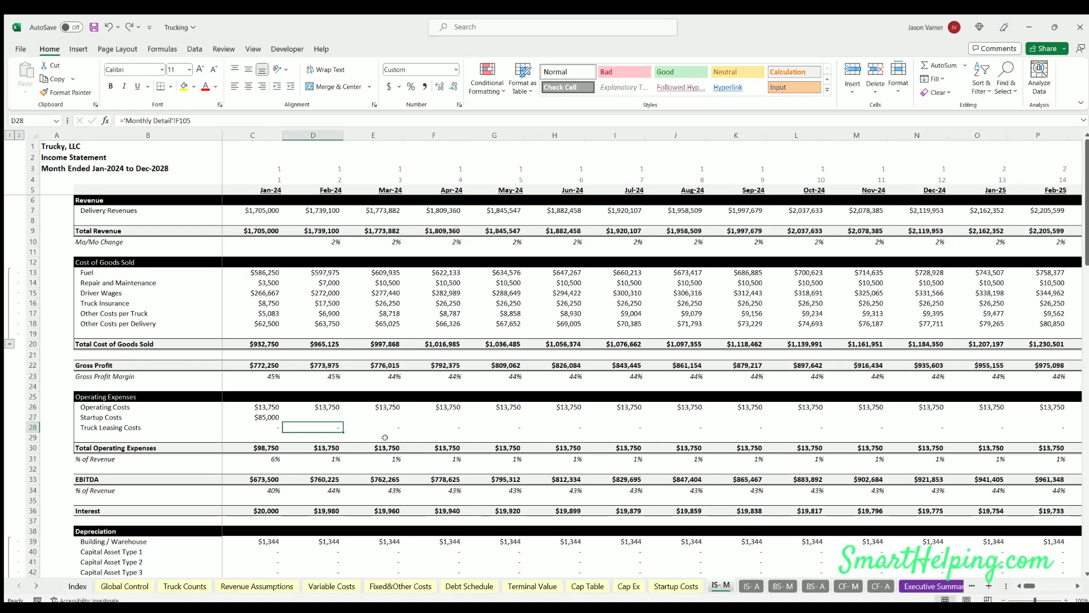
scroll(314, 426, "down", 4)
left_click(271, 364)
left_click_drag(271, 365, 448, 368)
scroll(309, 375, "down", 4)
scroll(309, 371, "down", 20)
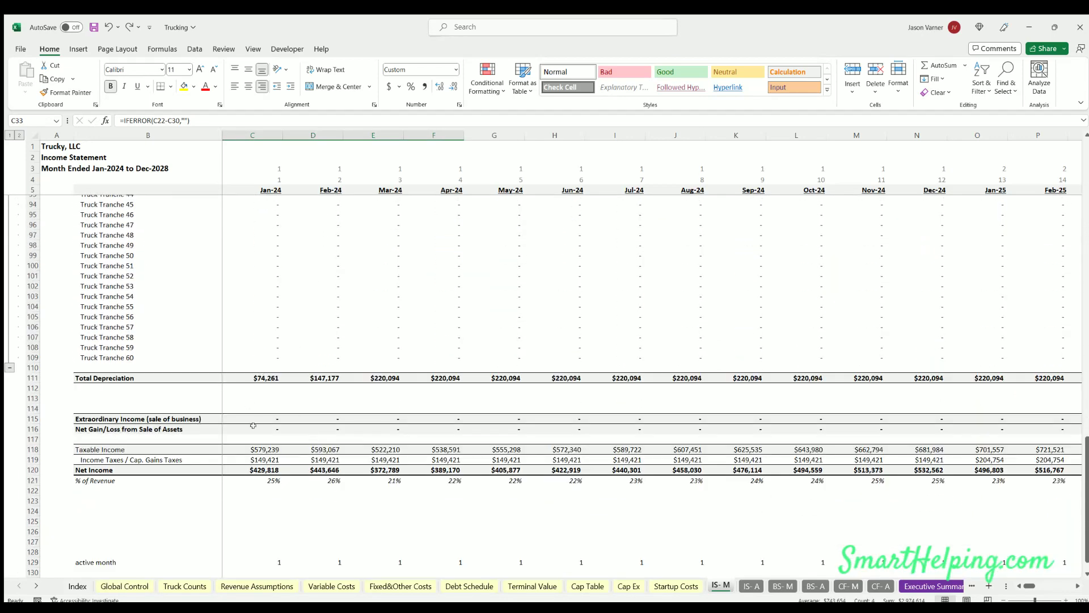
left_click(260, 446)
left_click(263, 464)
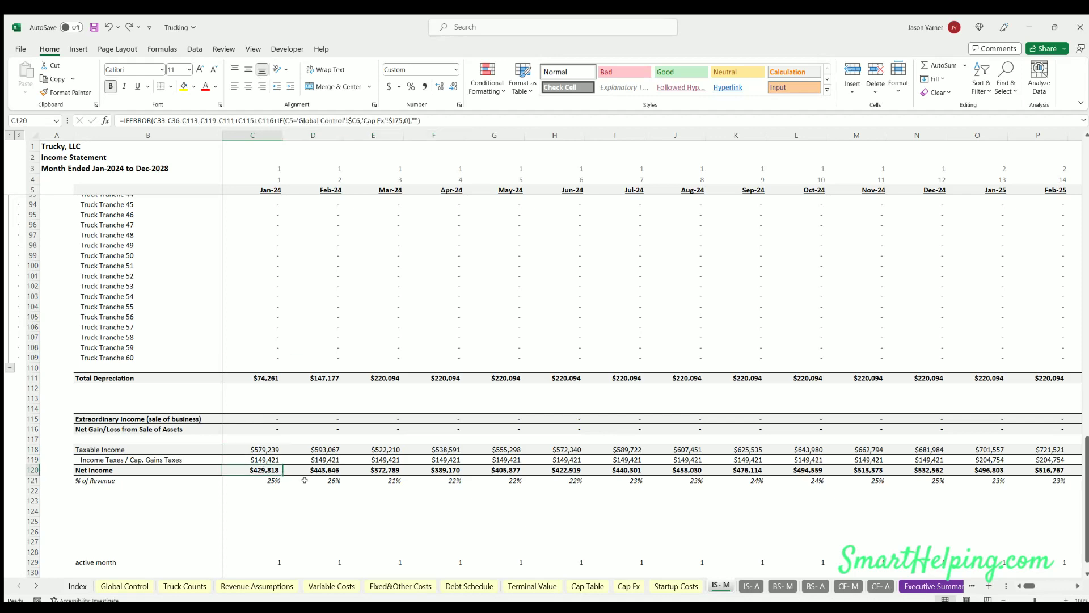
Review the annual income statement on the IS- A sheet from revenue down to Net Income for FY 2024 to FY 2028
left_click(751, 585)
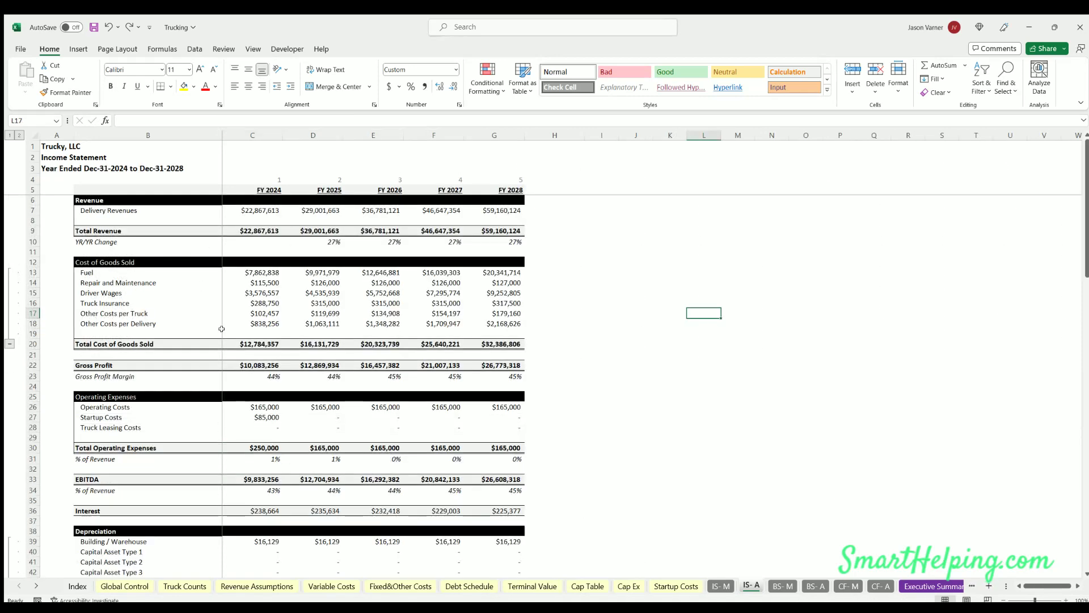
scroll(328, 365, "down", 18)
scroll(328, 365, "down", 8)
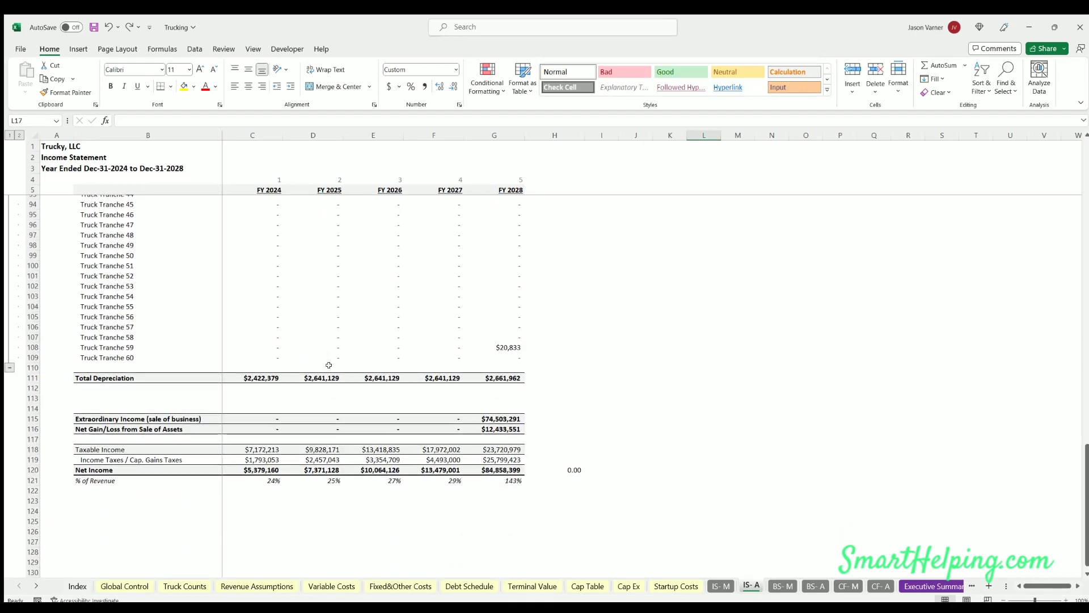
Check the FY 2024 Truck Leasing Costs under Operating Expenses on the IS- A sheet
scroll(328, 365, "up", 15)
scroll(328, 364, "up", 11)
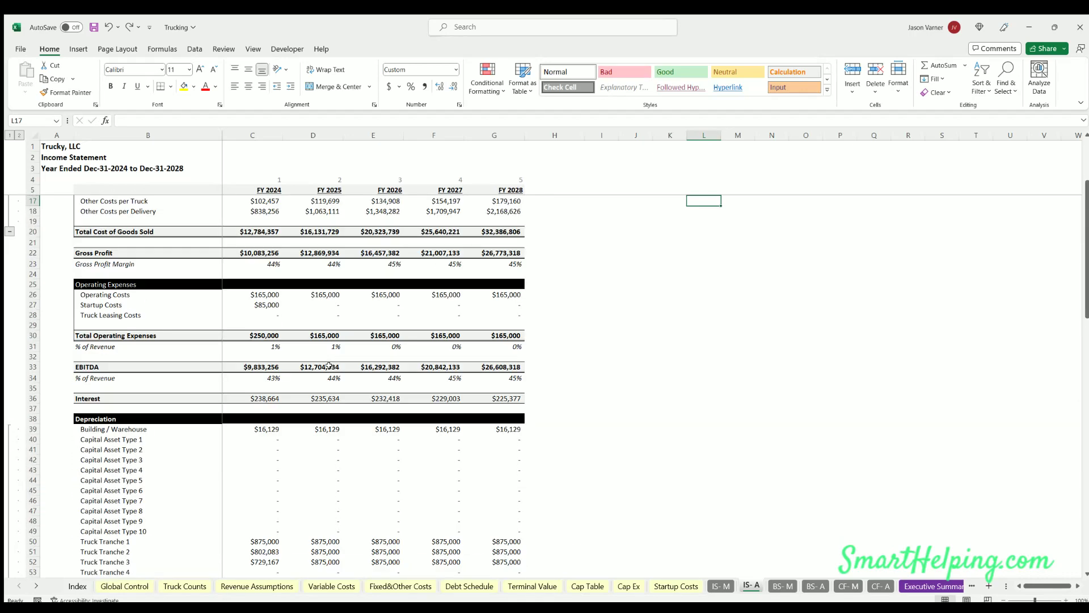
left_click(274, 425)
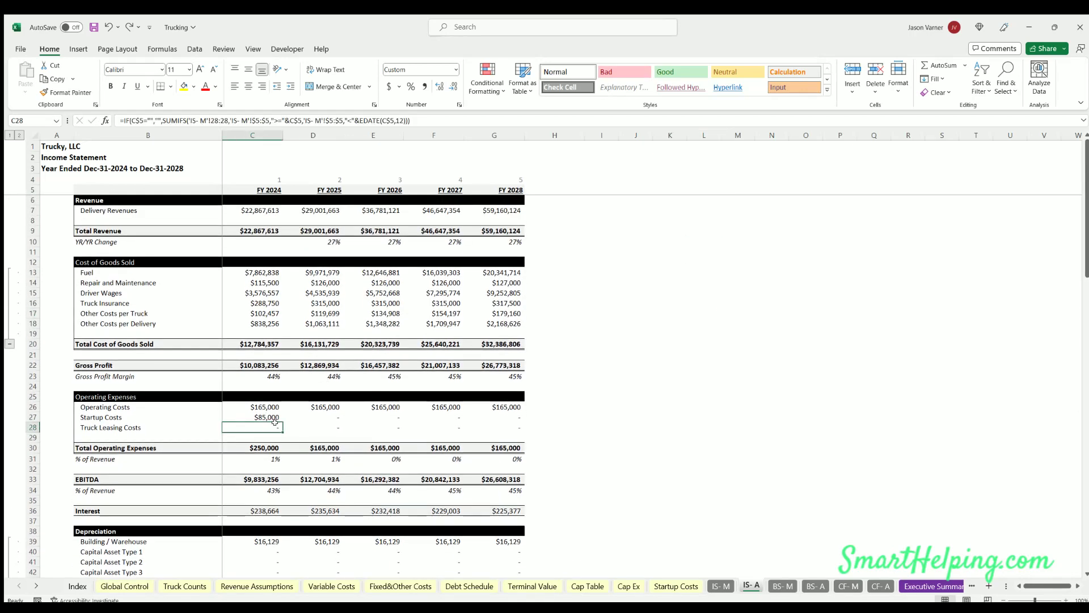
Review the monthly balance sheet on BS- M, comparing February 2024 Total Liabilities + Owners Equity with Total Assets and the Check row
left_click(773, 586)
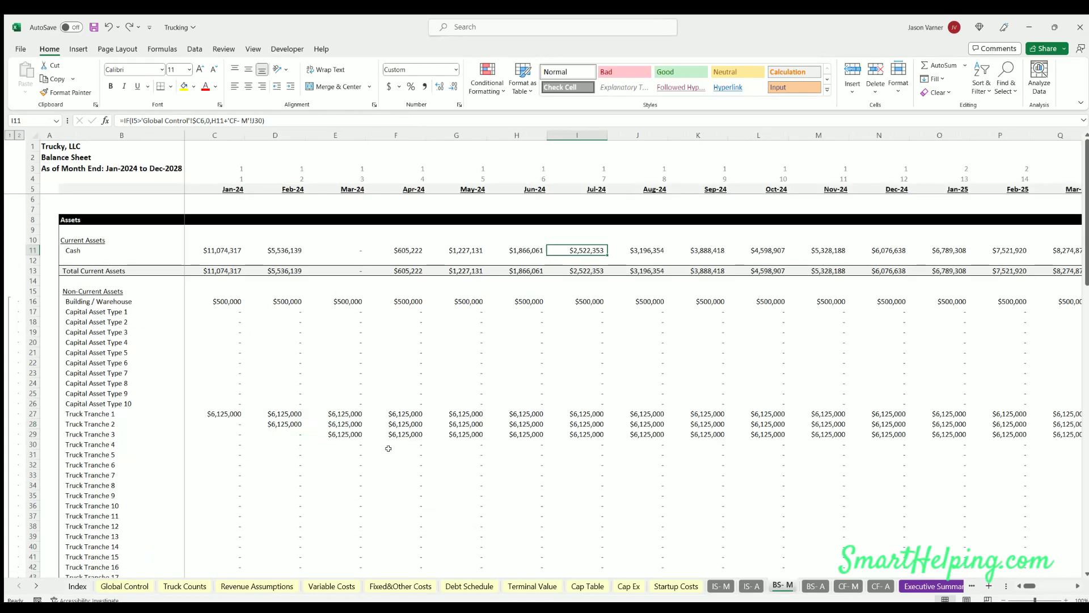
scroll(238, 300, "down", 18)
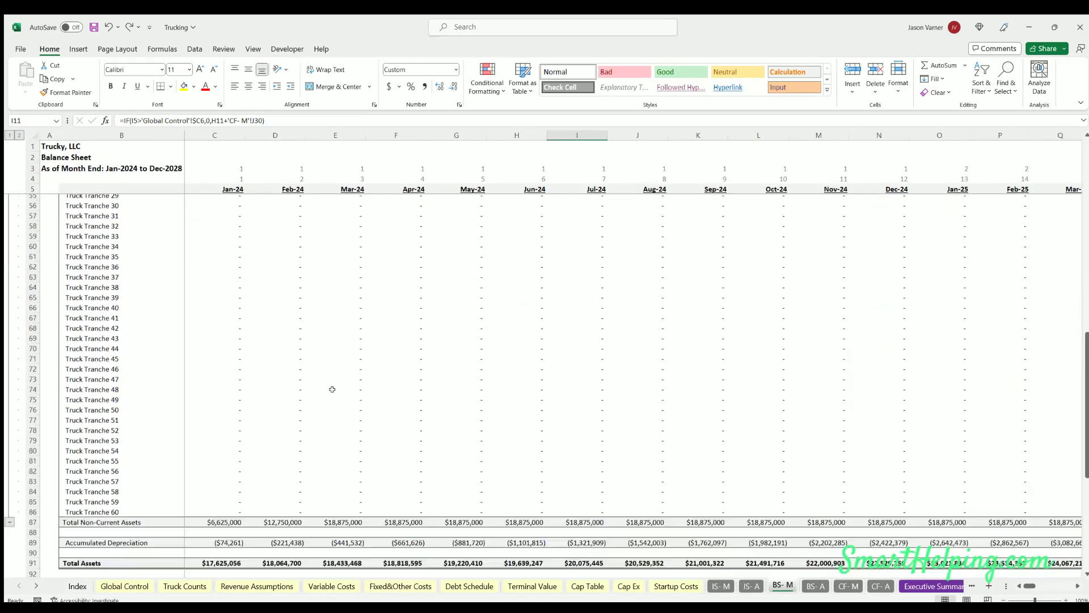
scroll(300, 318, "down", 4)
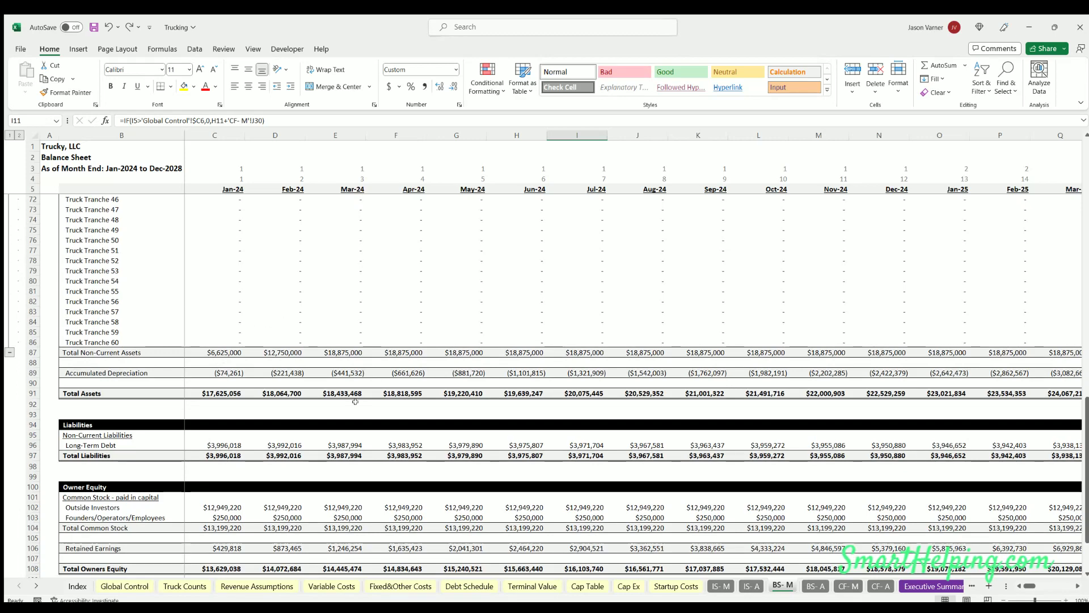
scroll(355, 402, "down", 7)
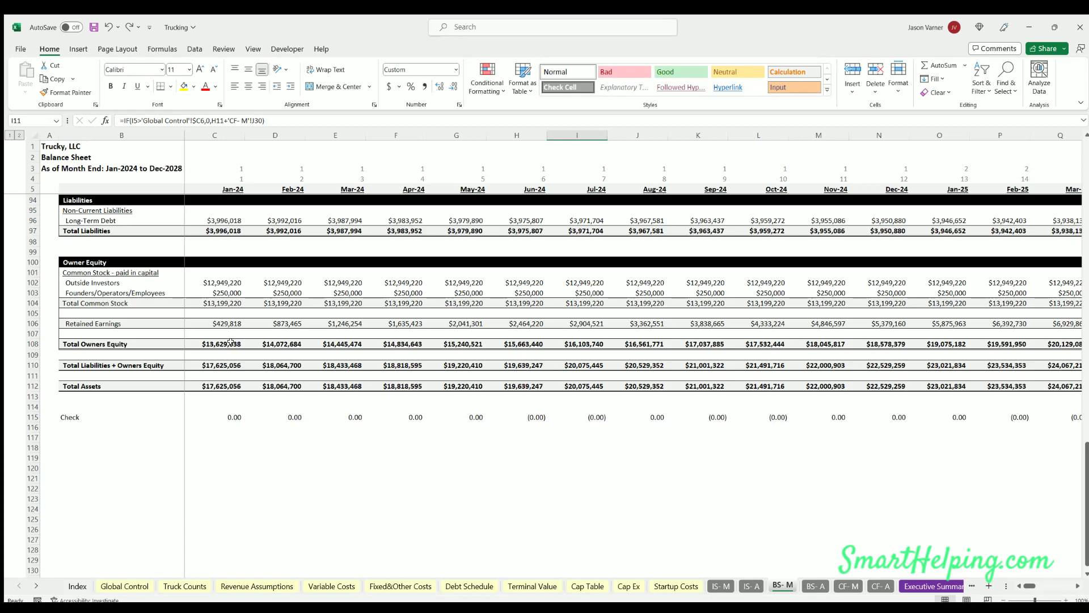
left_click(277, 364)
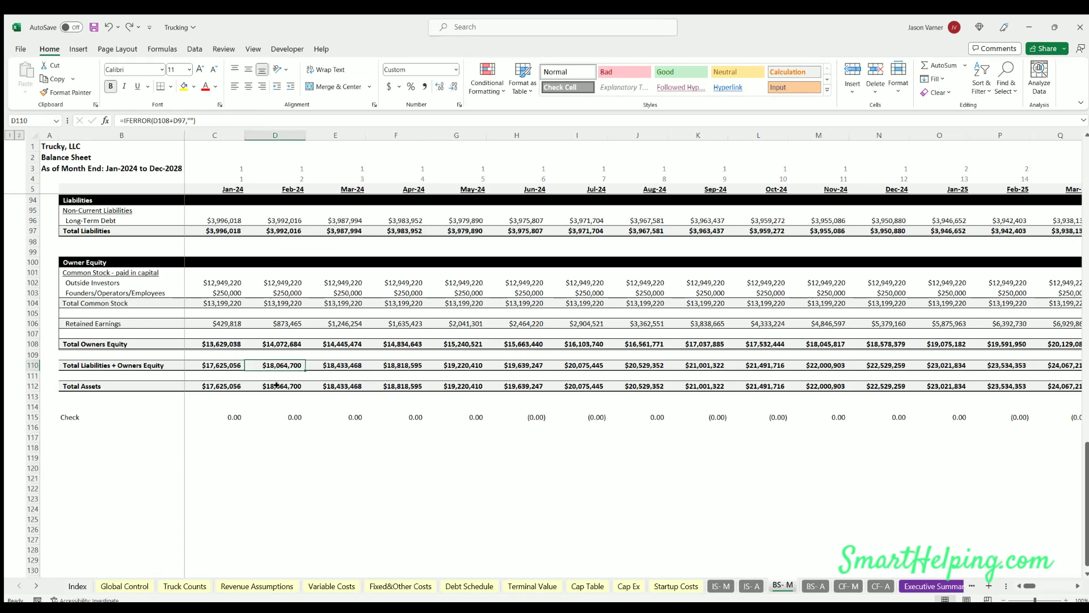
left_click(276, 385)
left_click(287, 416)
Review the annual balance sheet on BS- A and the monthly and annual cash flow statements on CF- M and CF- A
left_click(815, 585)
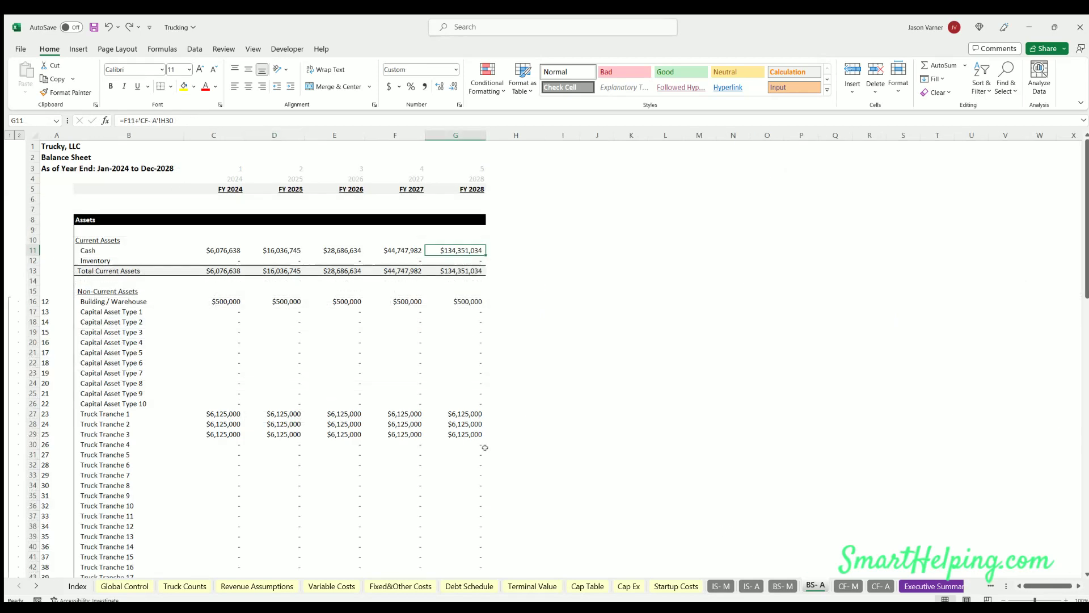
scroll(428, 432, "down", 20)
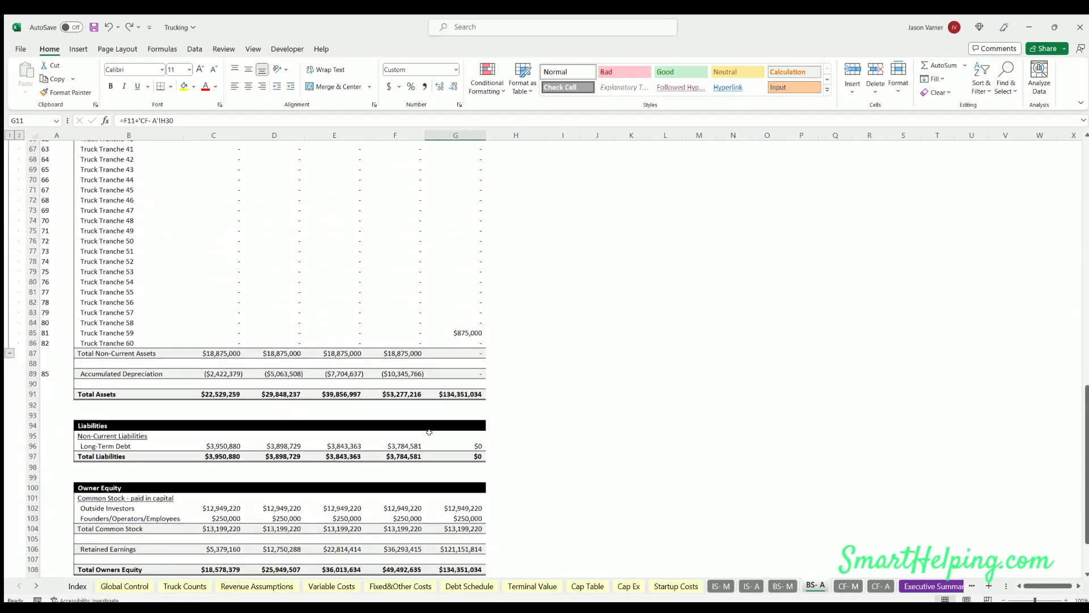
scroll(429, 433, "down", 6)
scroll(428, 432, "up", 20)
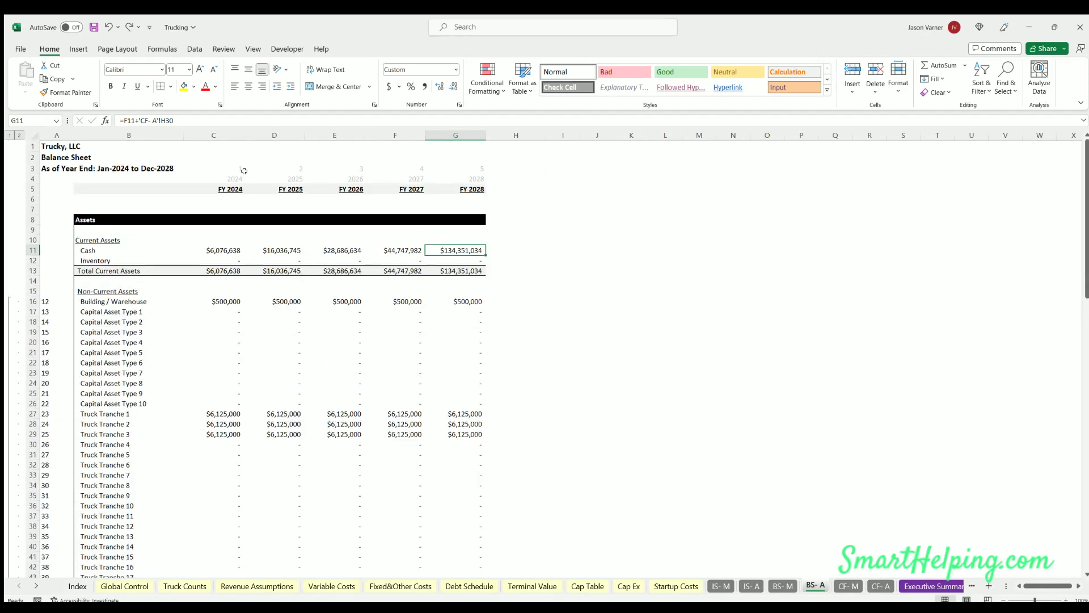
left_click(848, 586)
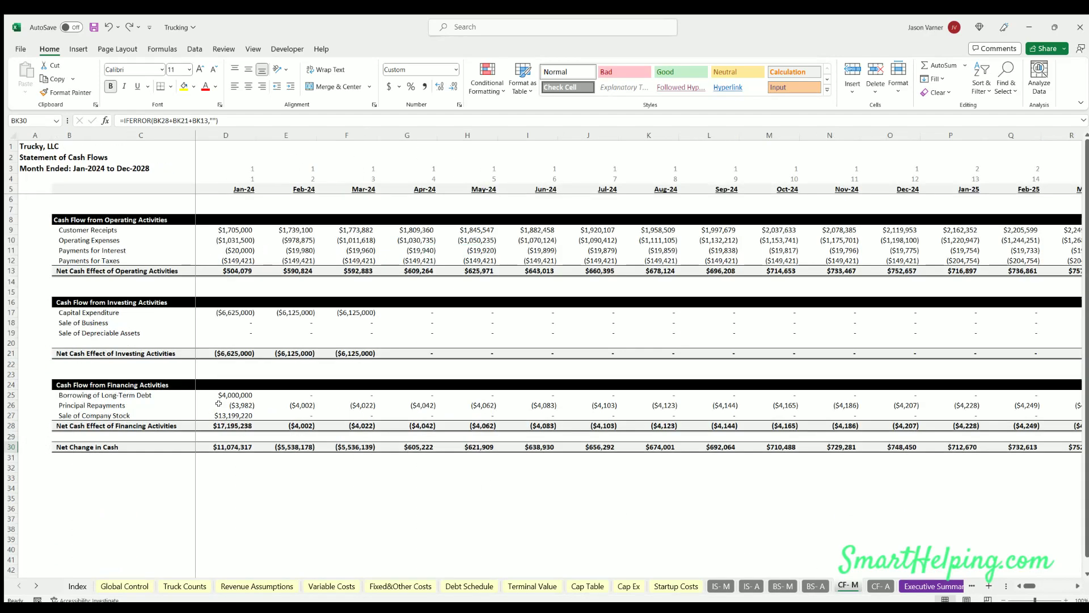
left_click(880, 585)
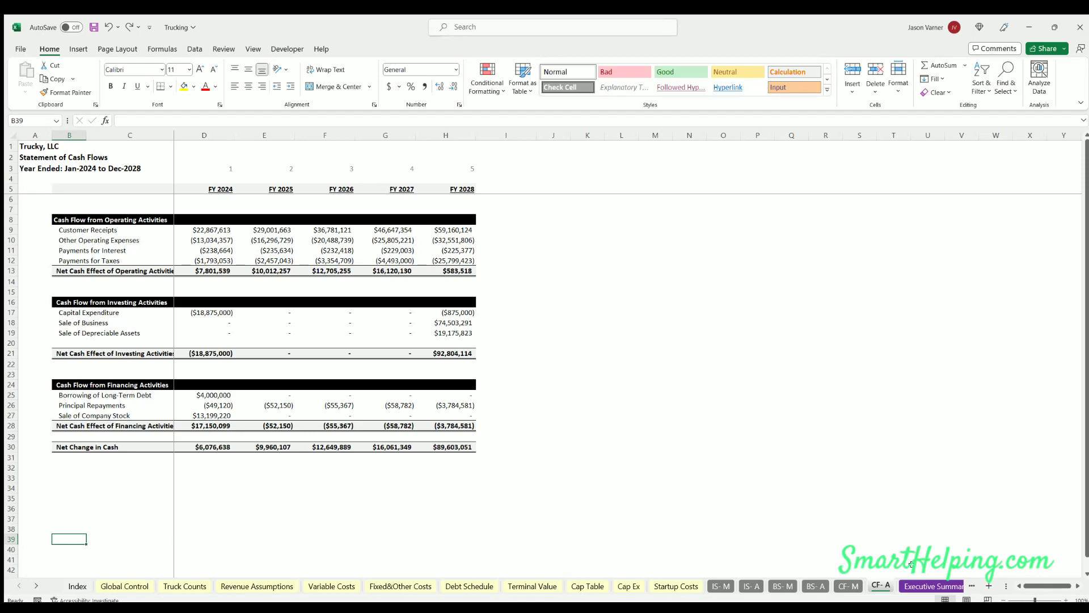
Examine the 5-Year Project Summary on the Executive Summary sheet, including the project, investor and owner return metrics
left_click(931, 586)
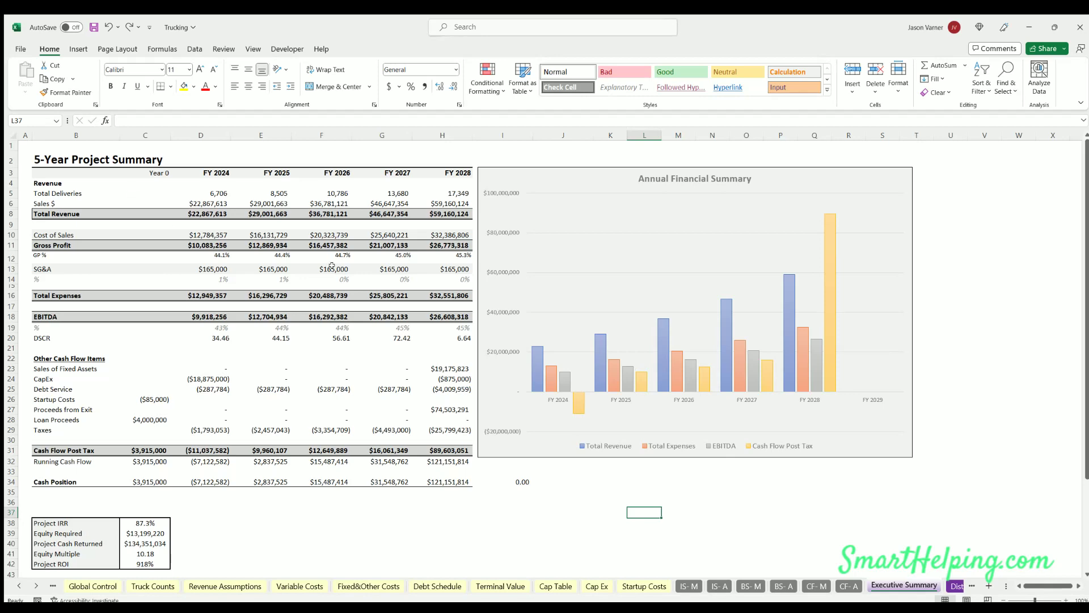
scroll(218, 309, "down", 7)
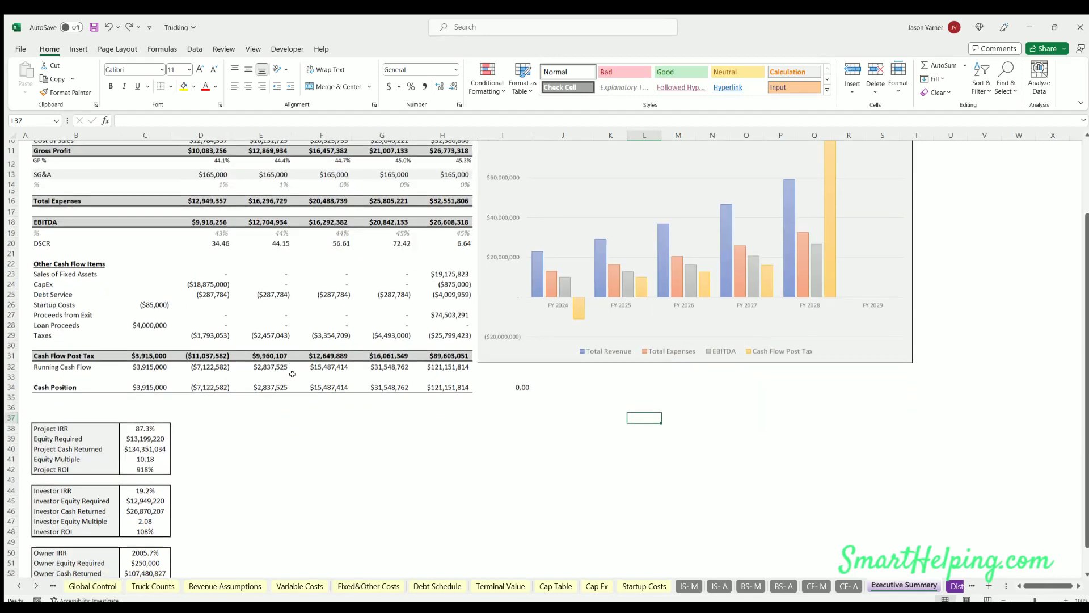
left_click_drag(68, 298, 142, 335)
left_click_drag(74, 357, 142, 402)
left_click_drag(86, 423, 138, 456)
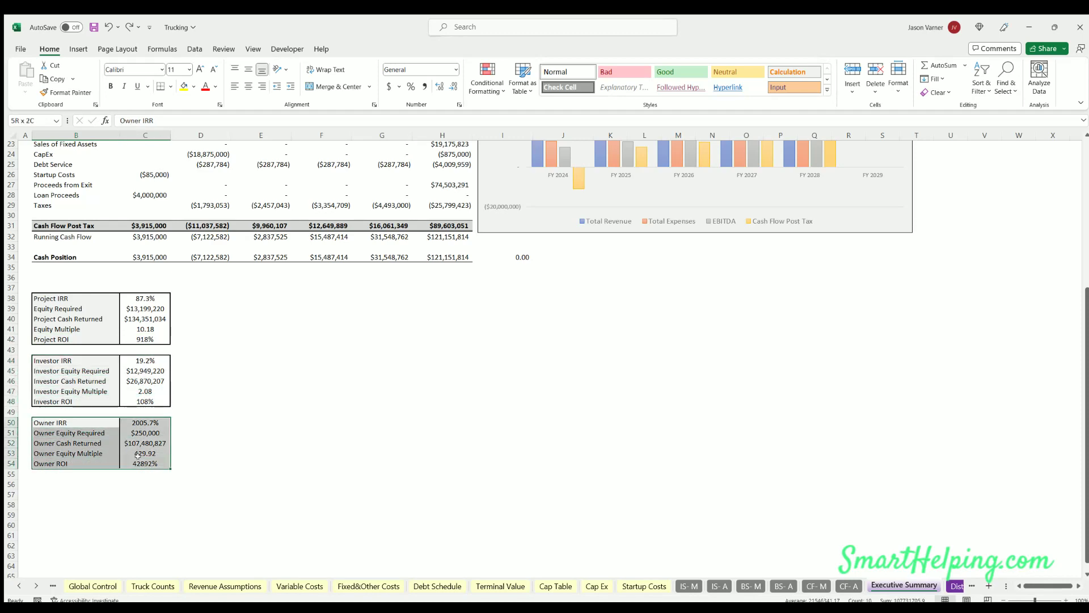
left_click_drag(147, 360, 79, 399)
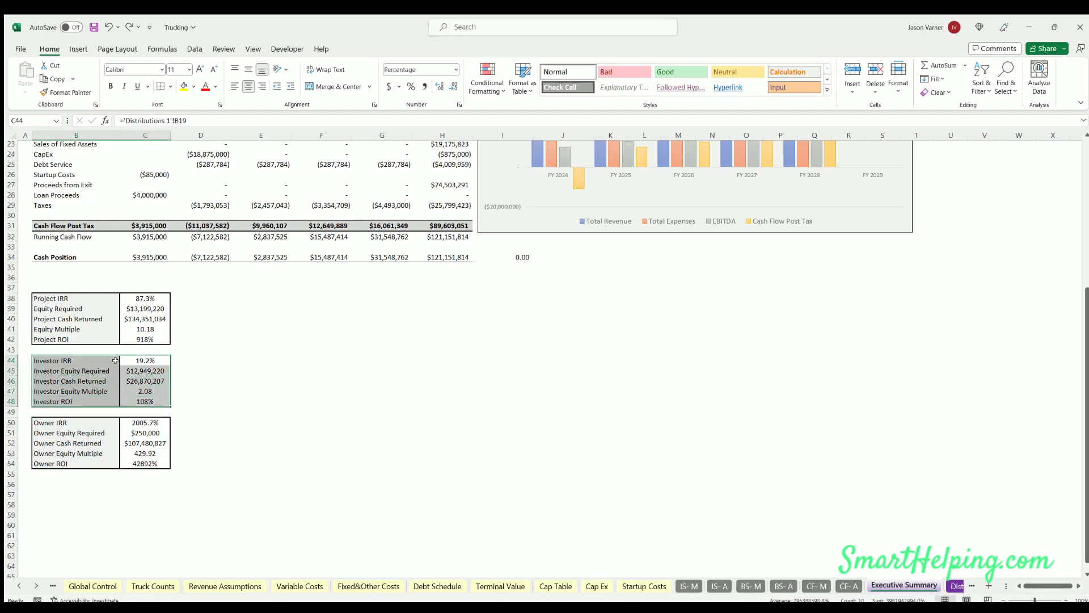
scroll(131, 391, "up", 7)
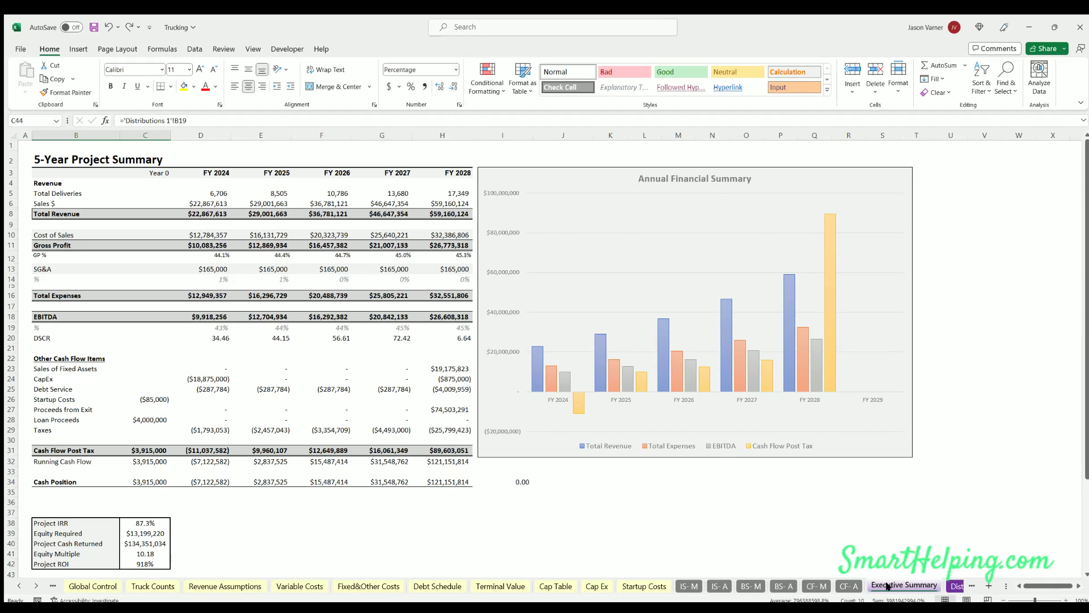
Inspect Remaining Equity to Use and the project Cash Flow from Year 0 to FY 2028 on the Distributions 1 sheet
left_click(953, 586)
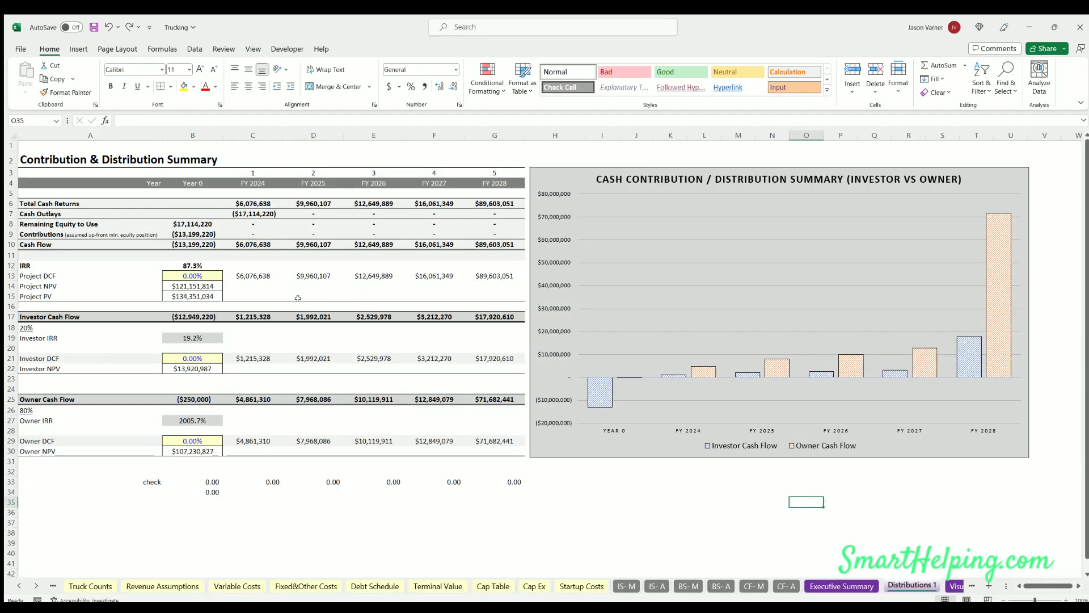
left_click(190, 222)
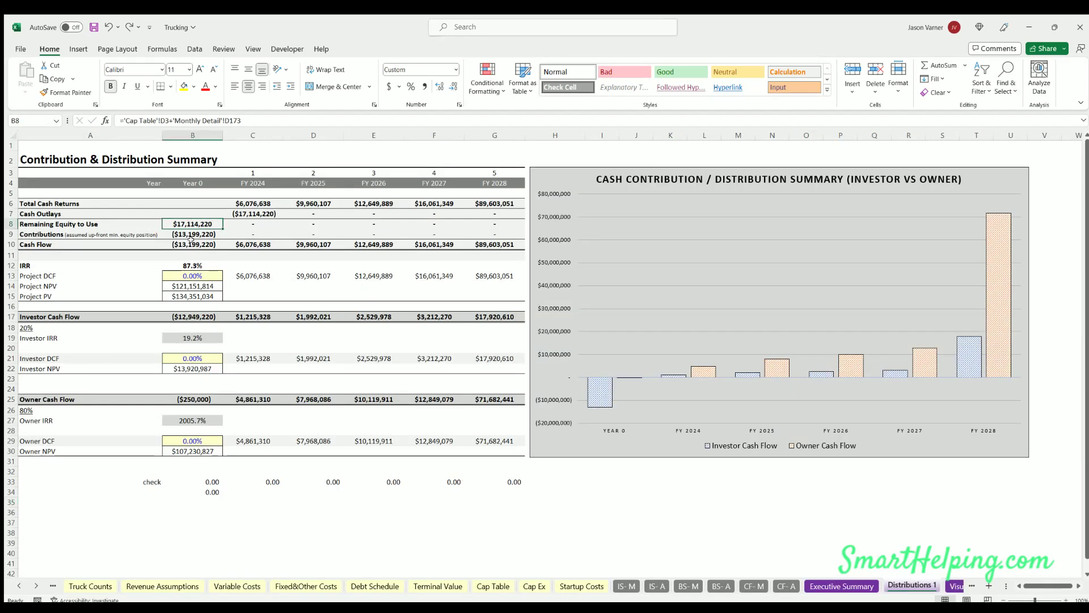
left_click(193, 243)
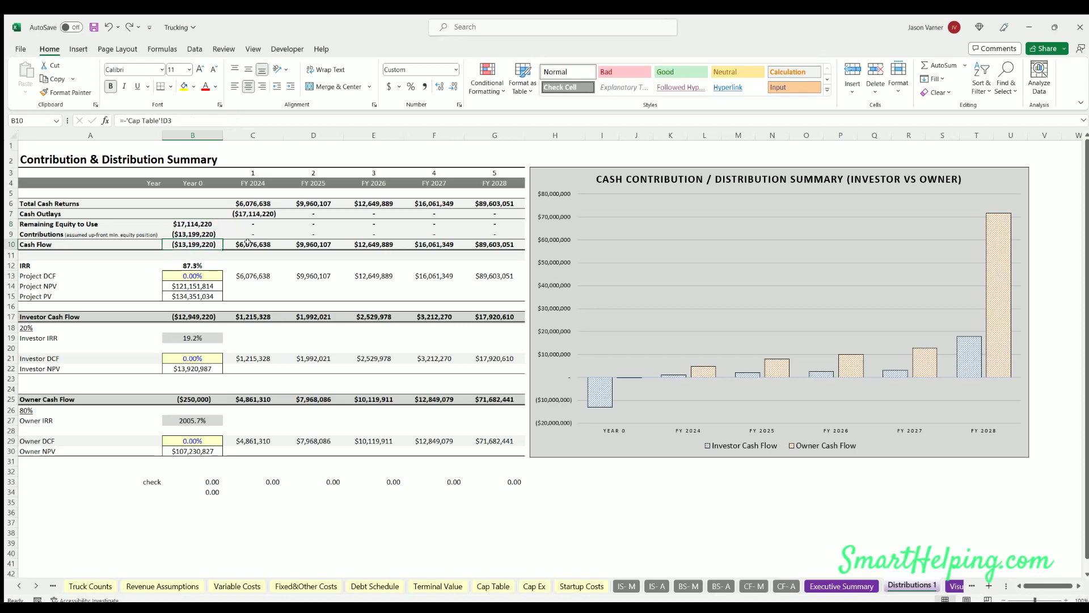
left_click_drag(247, 242, 484, 238)
Set the Project DCF discount rate to 10% in the Contribution & Distribution Summary
left_click(192, 273)
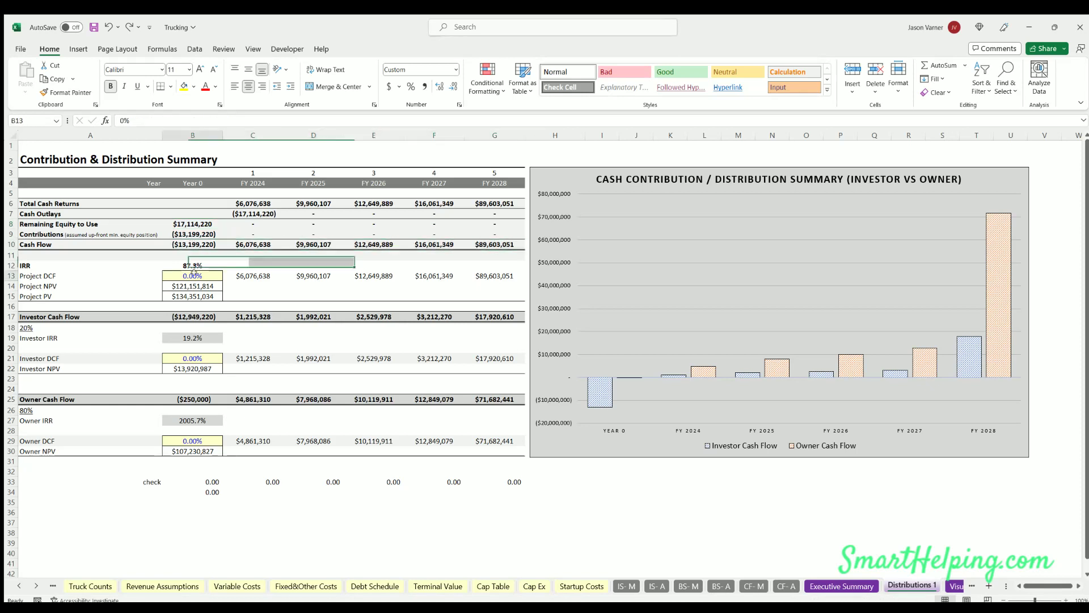
type("10")
key("Return")
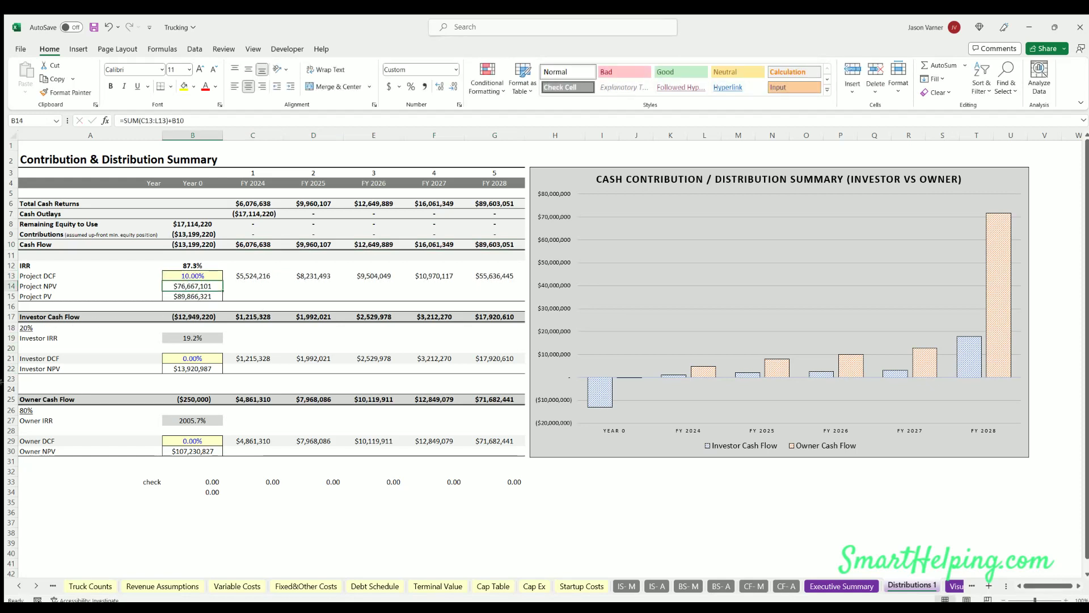
Set the Investor DCF discount rate to 10%
key("Down")
key("Down")
key("Down")
key("Down")
key("Down")
key("Down")
type("10")
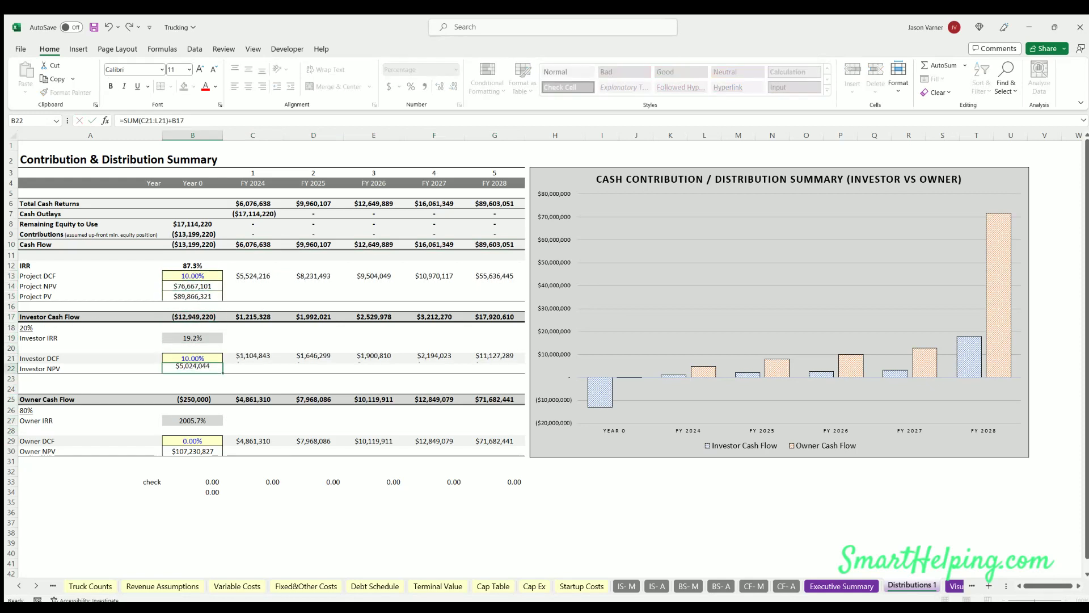
key("Return")
Set the Owner DCF discount rate to 10%
key("Down")
key("Down")
key("Down")
key("Down")
key("Down")
key("Down")
key("Down")
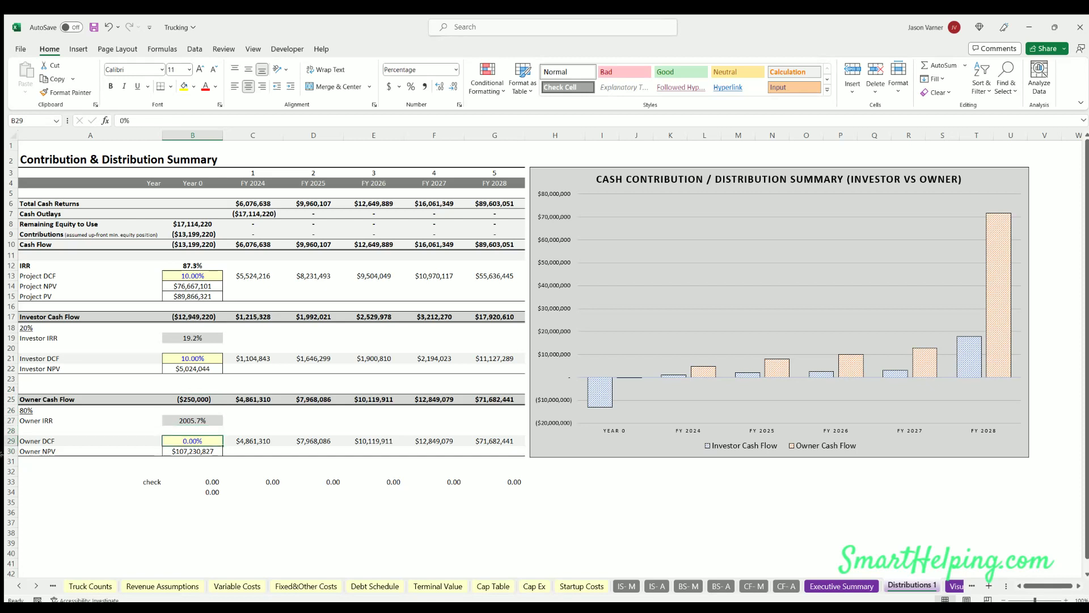
type("10")
key("Return")
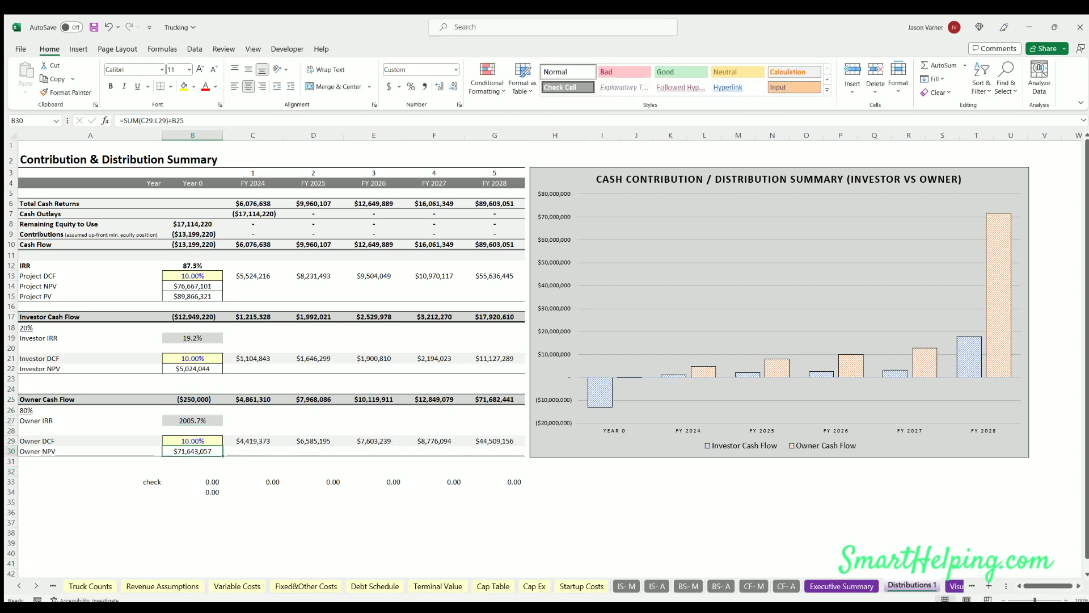
Examine the Investor and Owner cash flows, their discounted yearly values and the resulting Investor and Owner NPV
left_click(187, 366)
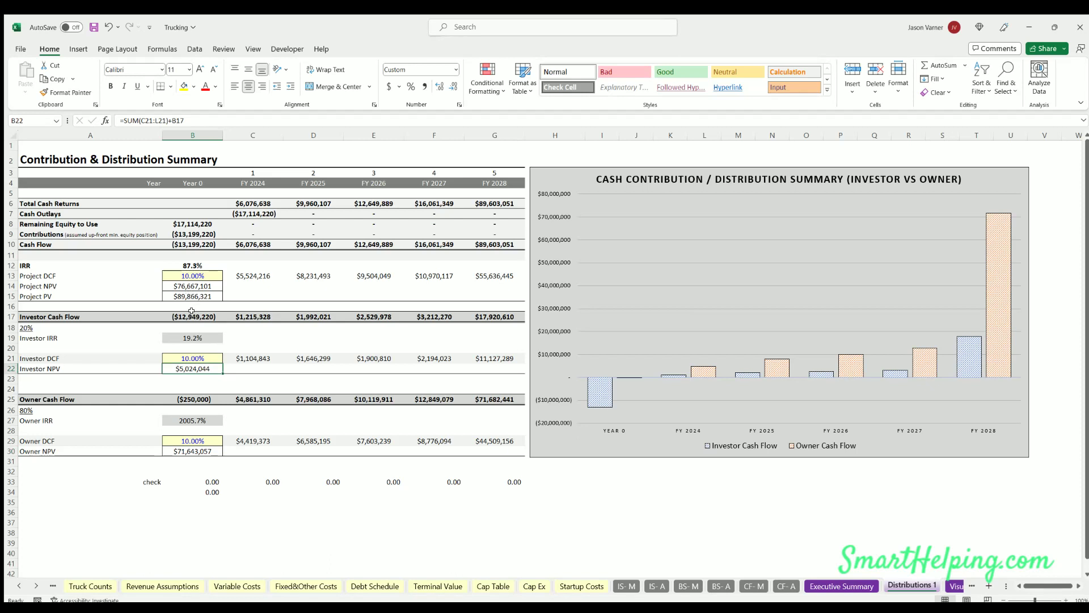
left_click_drag(188, 313, 494, 316)
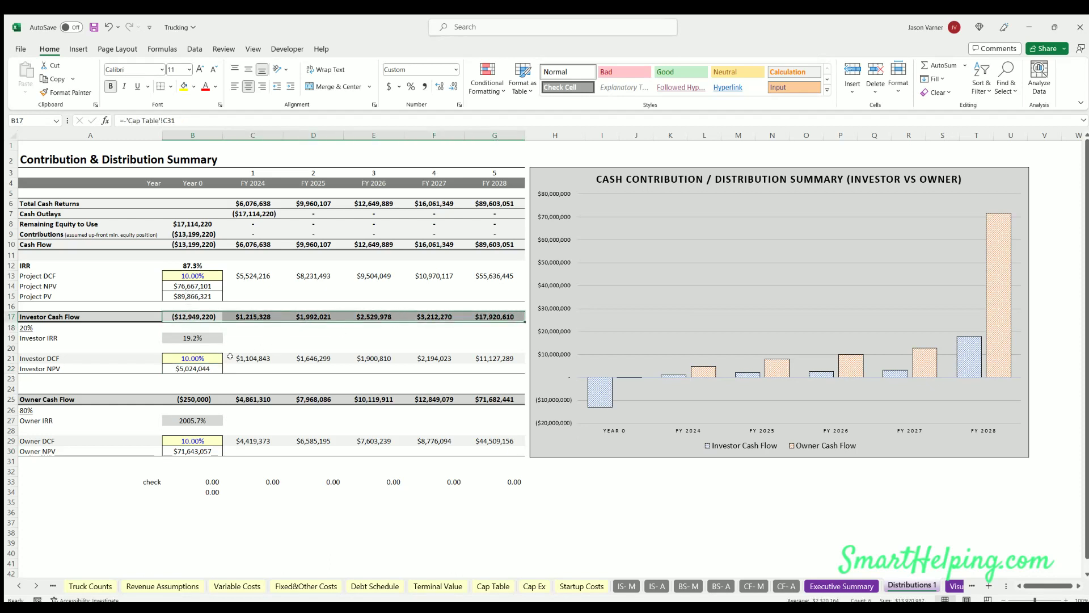
left_click_drag(252, 357, 493, 358)
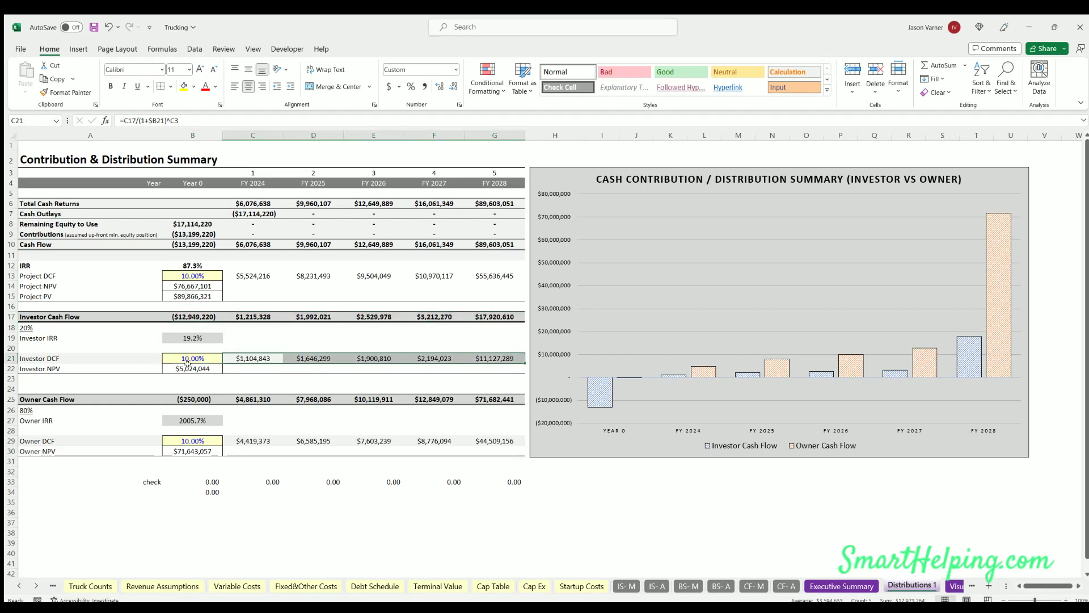
left_click(190, 367)
left_click(200, 398)
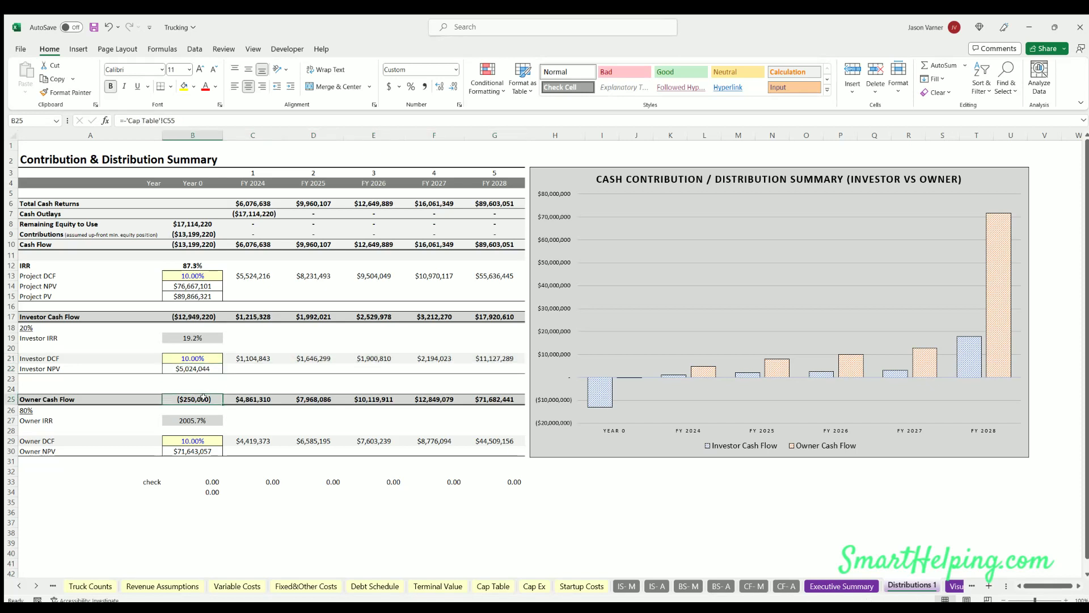
left_click_drag(256, 439, 494, 441)
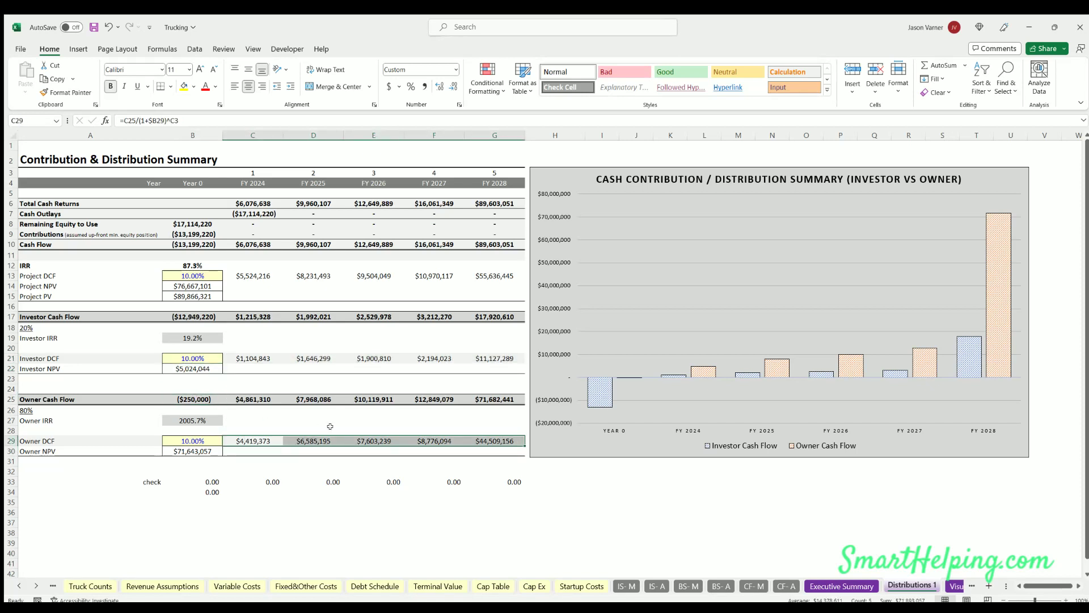
left_click(194, 449)
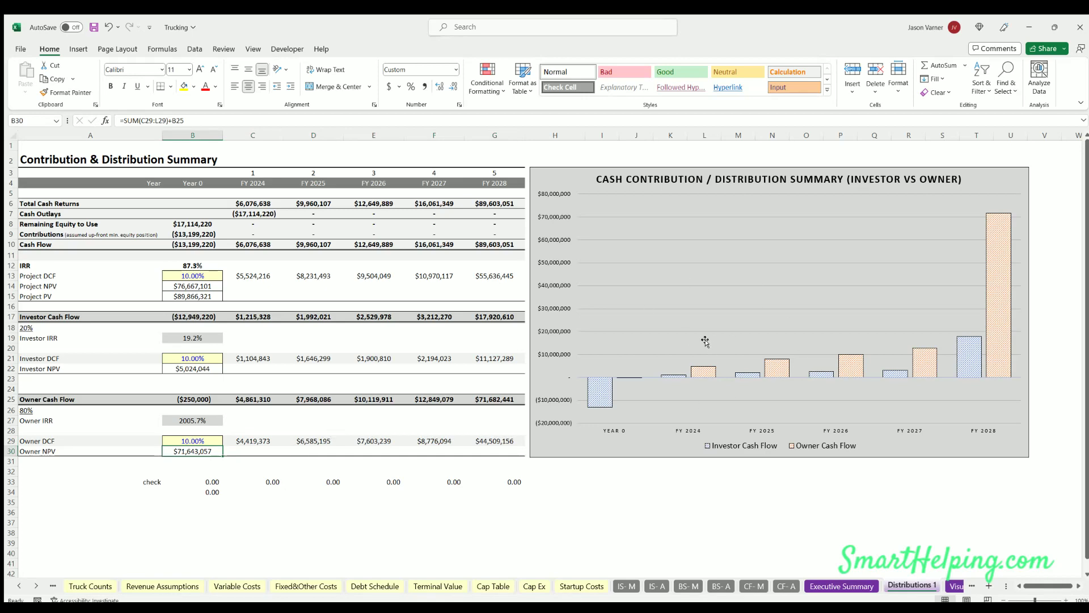
View the annual charts on the Visuals sheet and check the Exit / End Month on the Global Control sheet
left_click(953, 585)
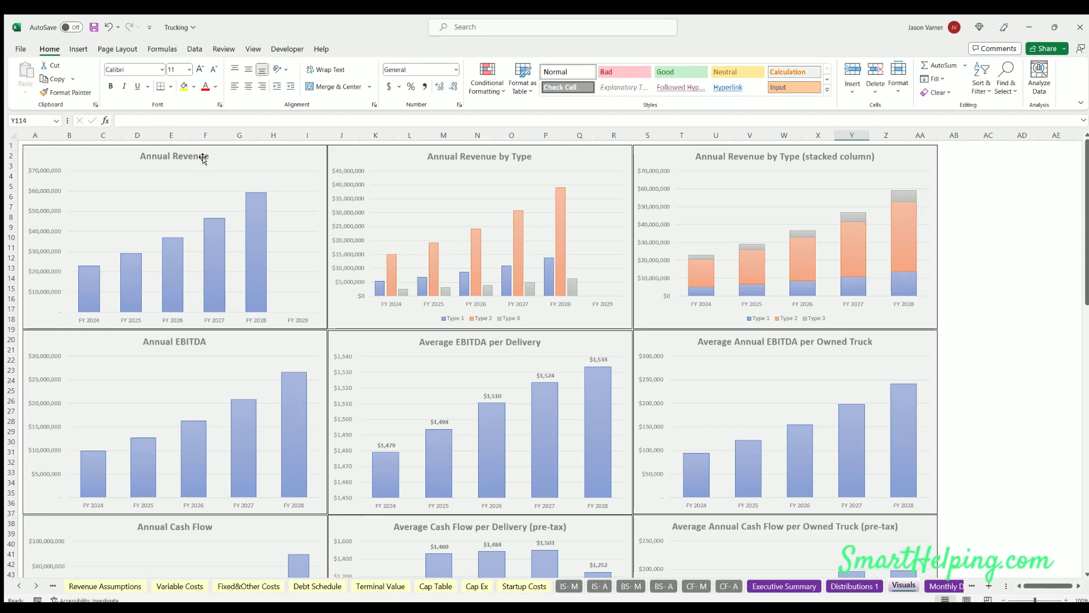
left_click(18, 586)
left_click(119, 589)
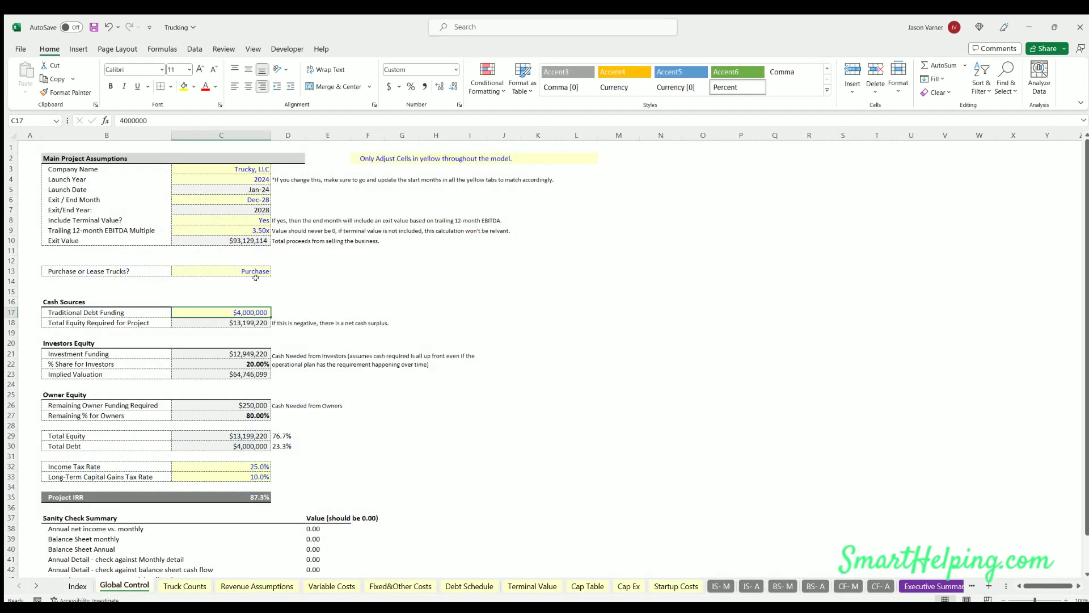
left_click(252, 196)
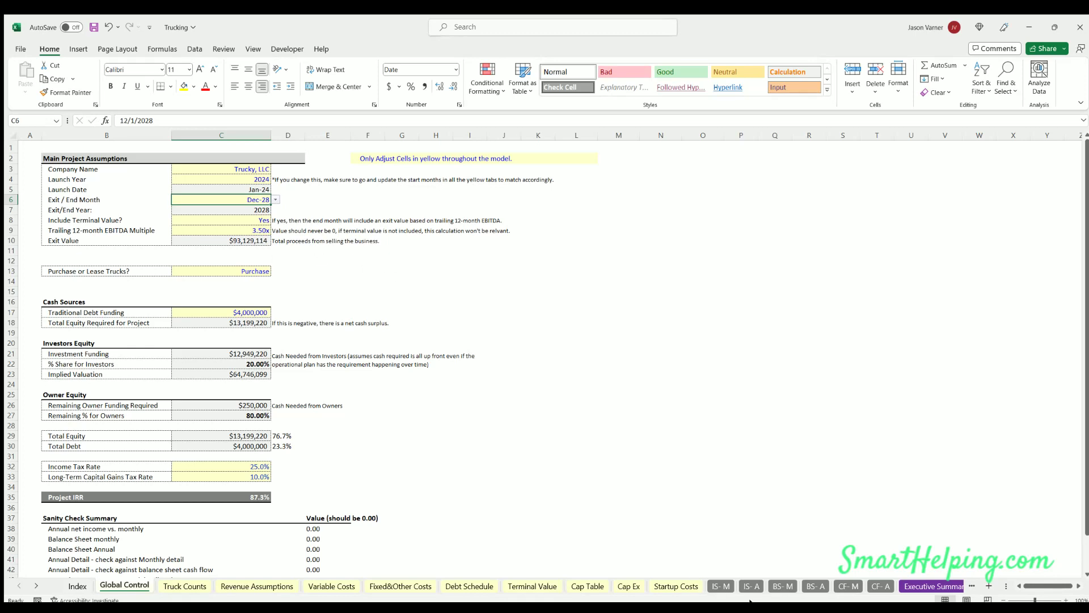
Look over the Contribution & Distribution Summary and the 5-Year Project Summary with its Annual Financial Summary chart, clearing the copy selection
left_click(947, 586)
left_click(953, 586)
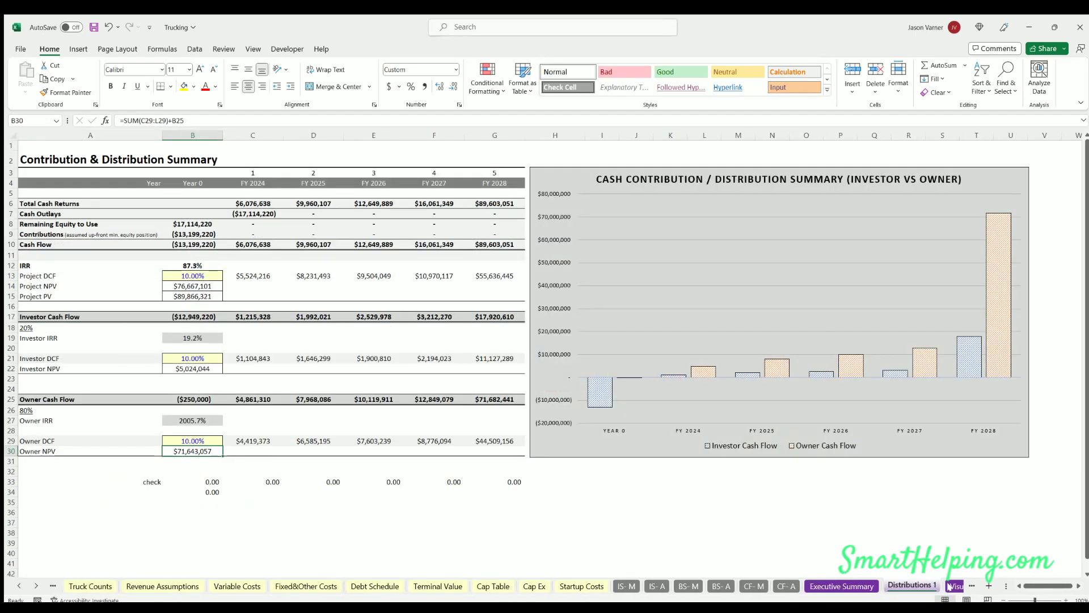
left_click(953, 586)
left_click(211, 179)
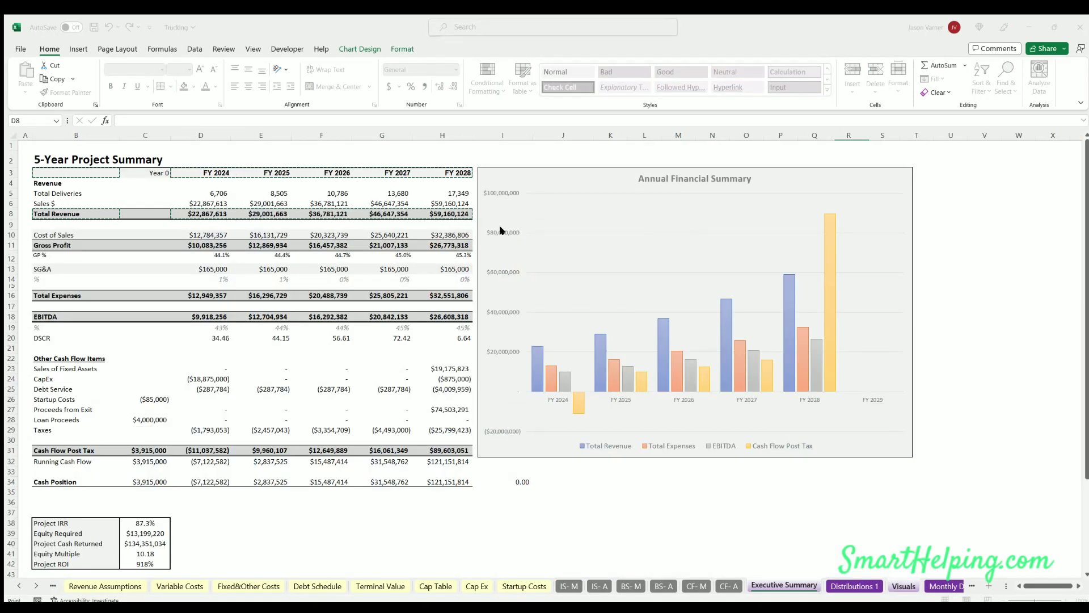
key("Escape")
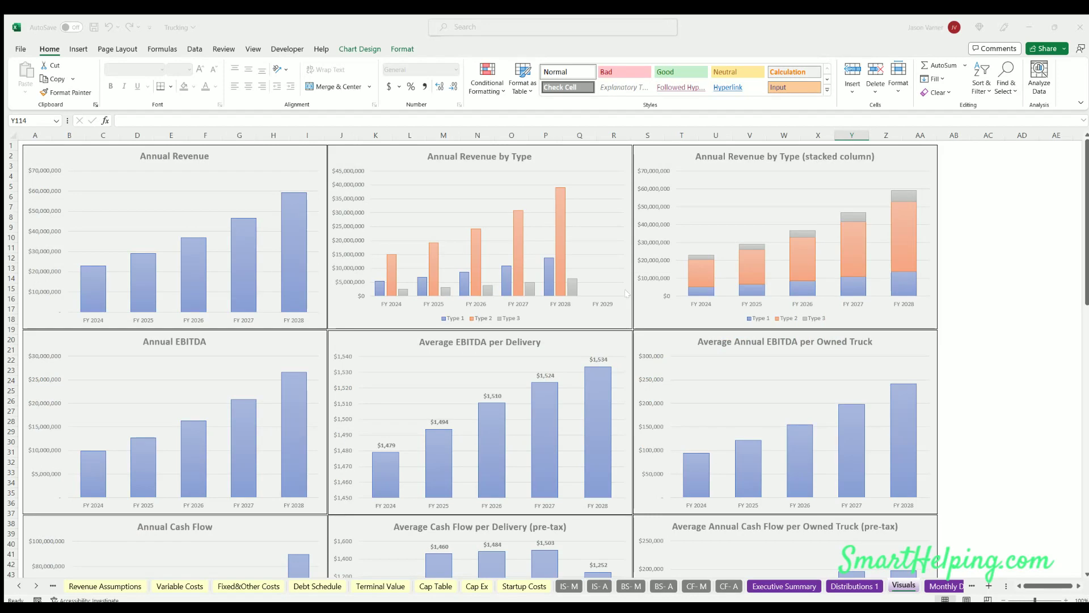
Deselect the Annual Revenue chart on the Visuals sheet and save the Trucking workbook
left_click(179, 186)
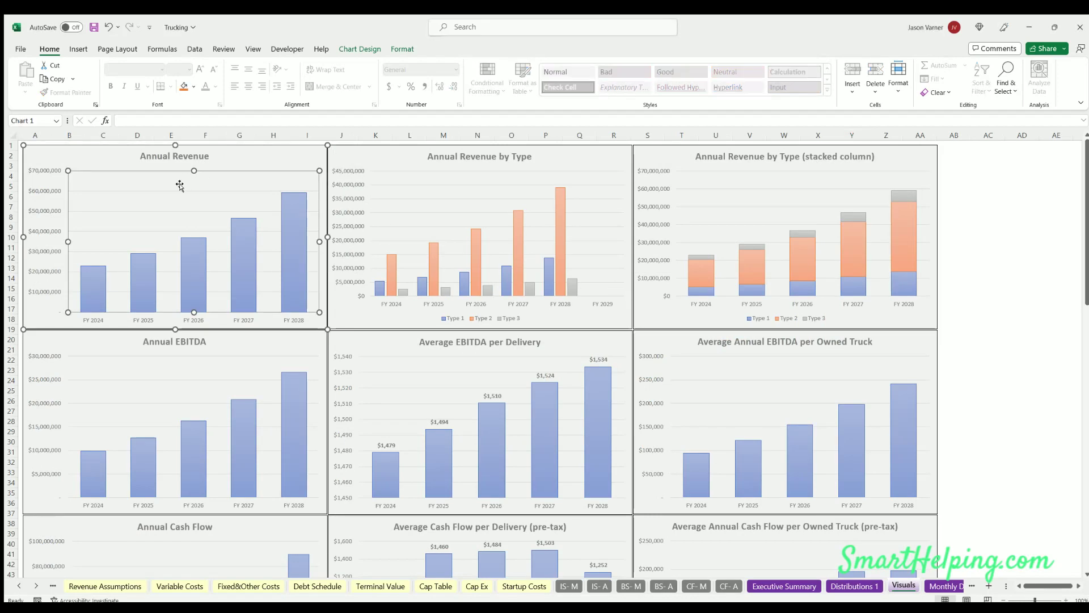
left_click(987, 370)
scroll(987, 370, "down", 5)
scroll(987, 370, "up", 5)
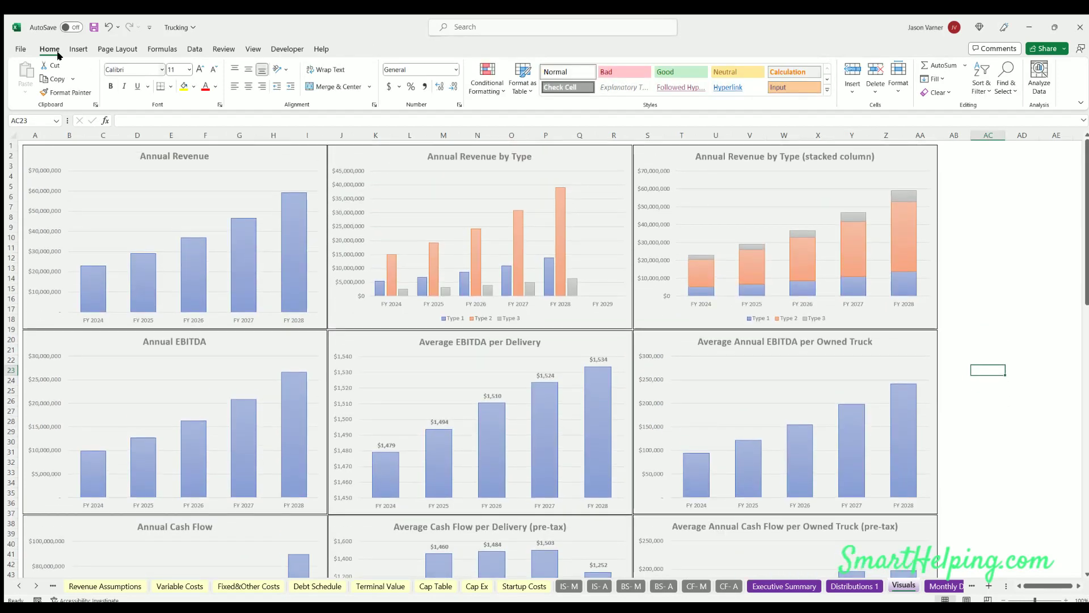
left_click(93, 26)
Examine the EBITDA, cash flow and gross profit charts on Visuals, checking the Variable Costs and Revenue Assumptions sheets behind them
scroll(164, 372, "down", 4)
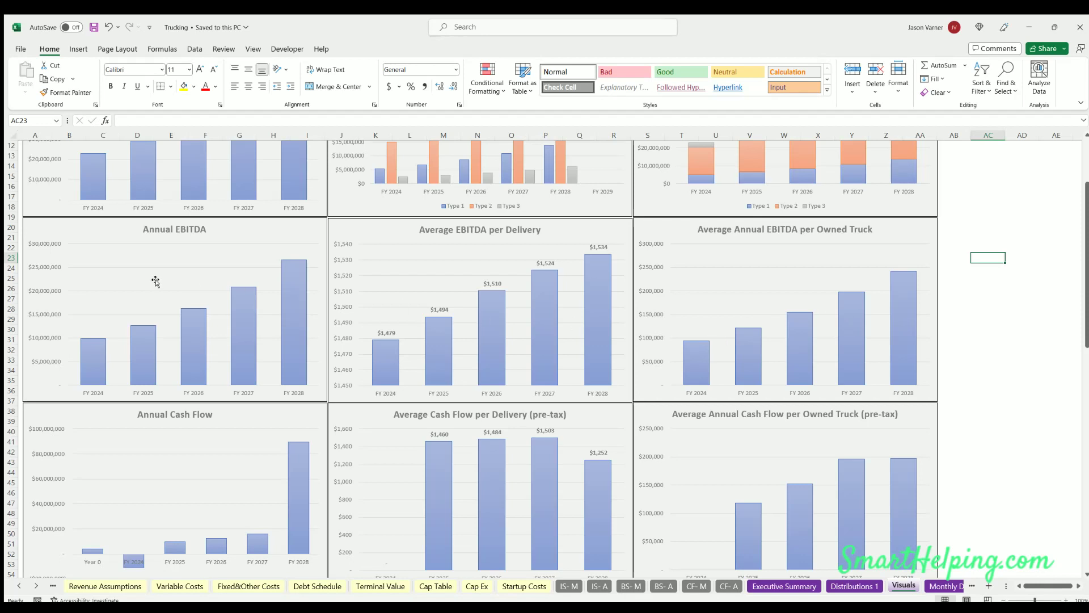
scroll(156, 281, "down", 4)
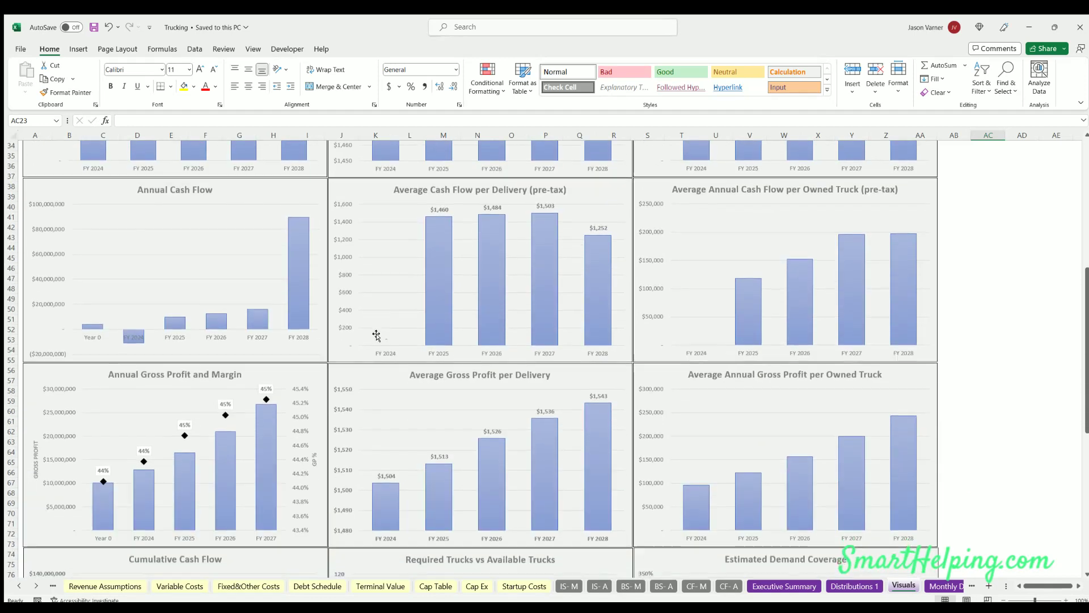
scroll(375, 338, "down", 7)
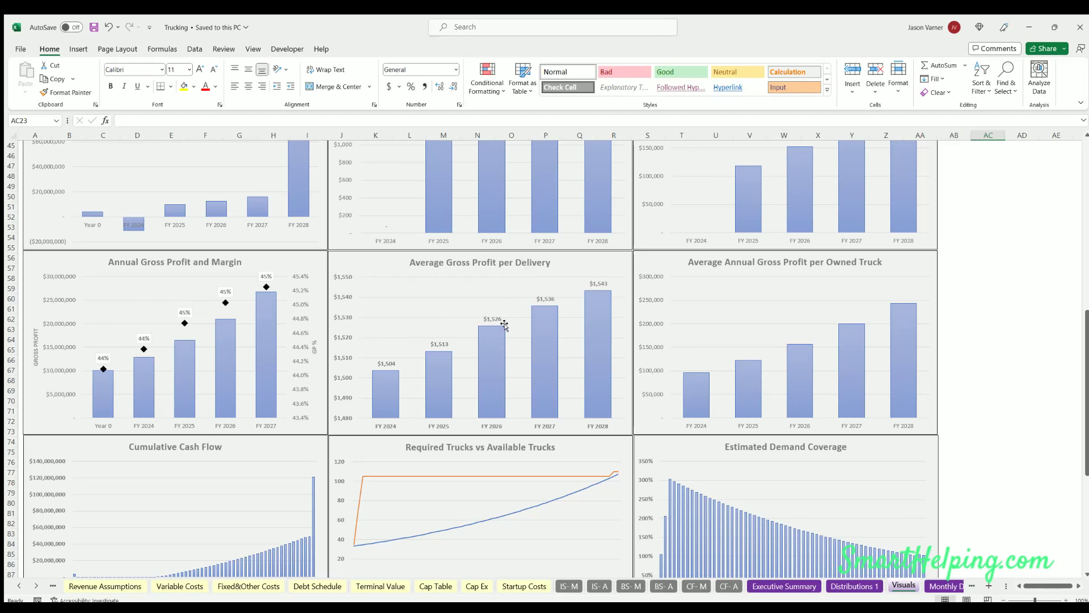
left_click(179, 585)
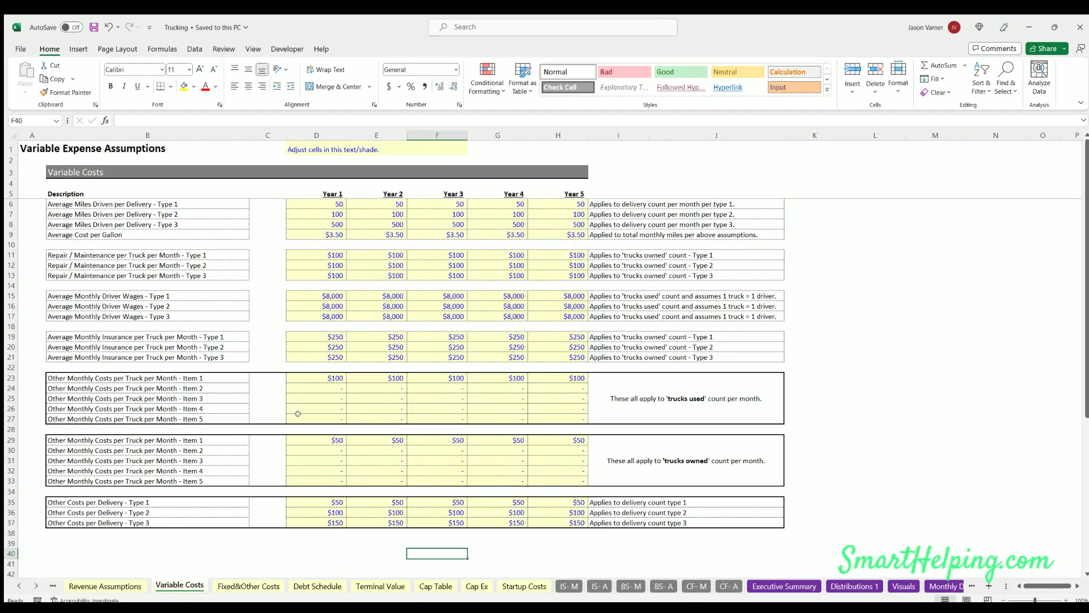
left_click(81, 588)
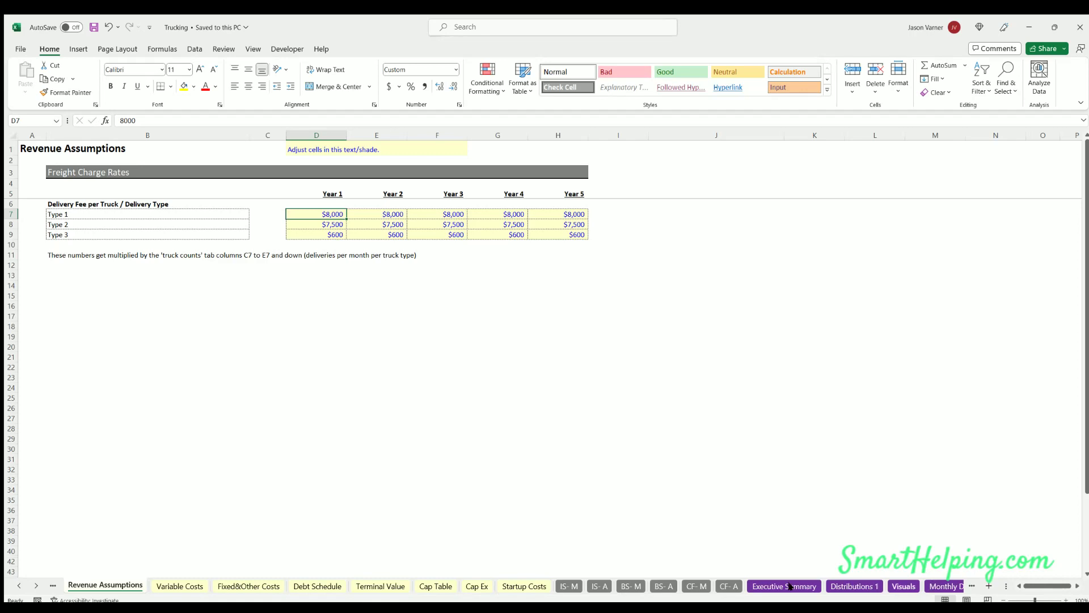
left_click(903, 586)
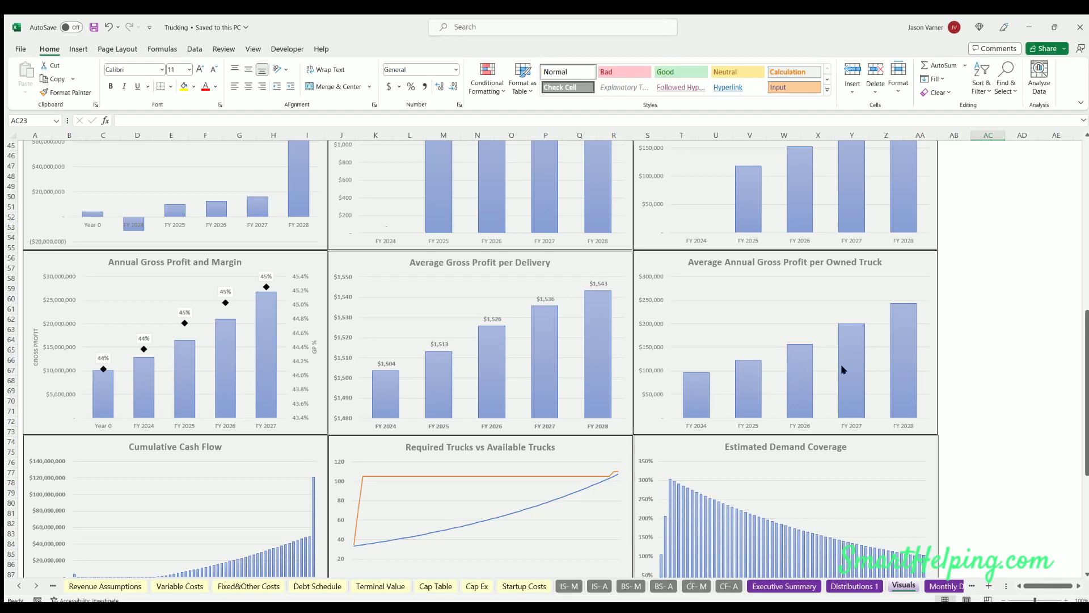
Examine the remaining Visuals charts for cumulative cash flow, required versus available trucks, demand coverage, deliveries and the annual balance sheet
scroll(761, 377, "up", 4)
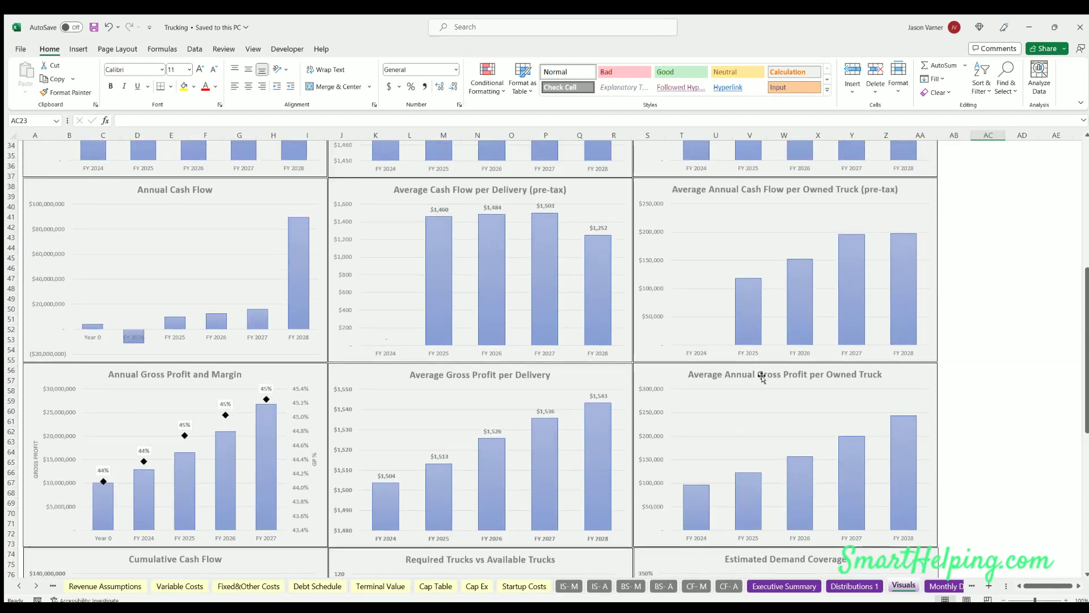
scroll(763, 379, "down", 9)
scroll(762, 377, "down", 2)
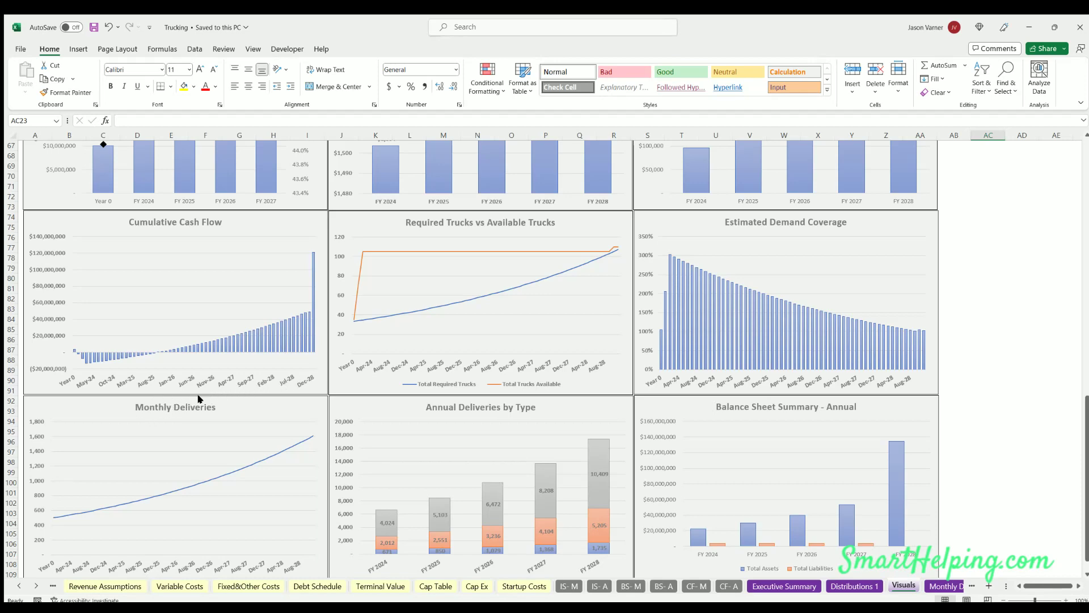
scroll(200, 399, "down", 4)
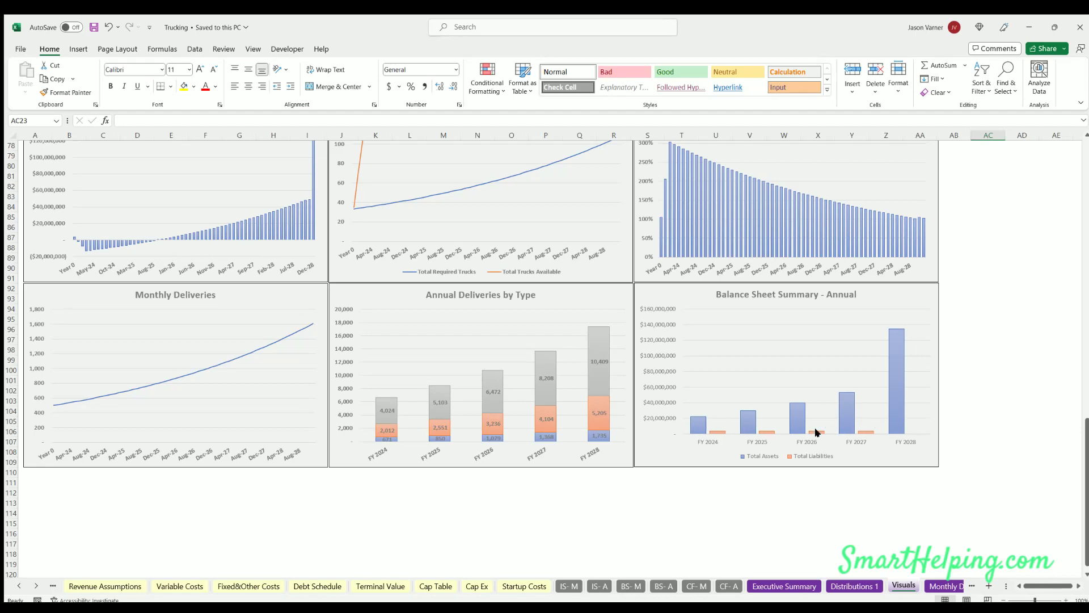
scroll(397, 393, "up", 20)
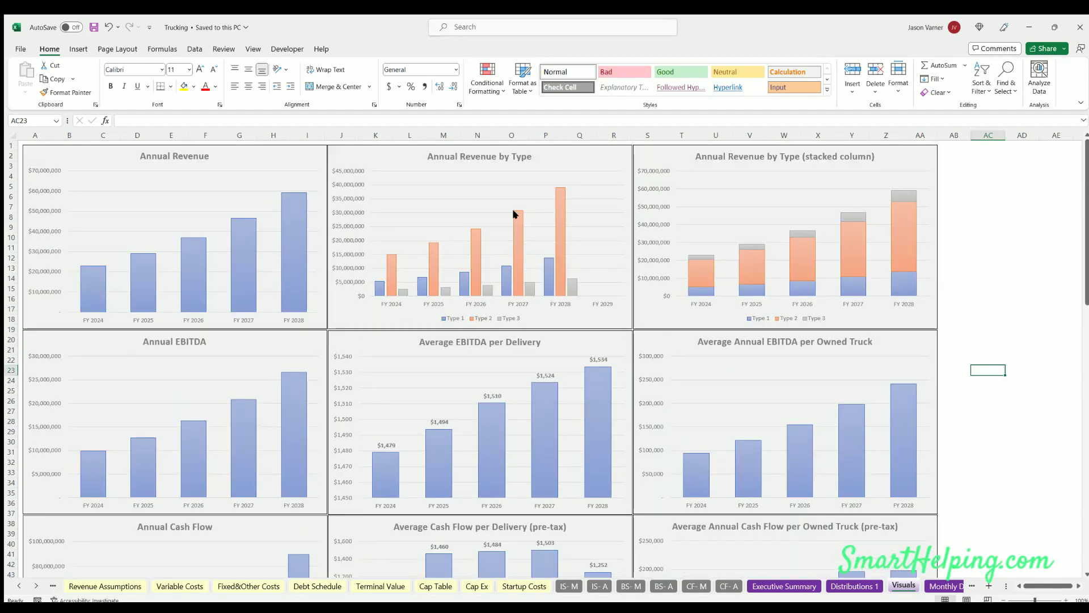
Read through the Monthly Detail sheet from truck counts, deliveries and revenue to cost of sales, gross profit and contribution margin
left_click(944, 586)
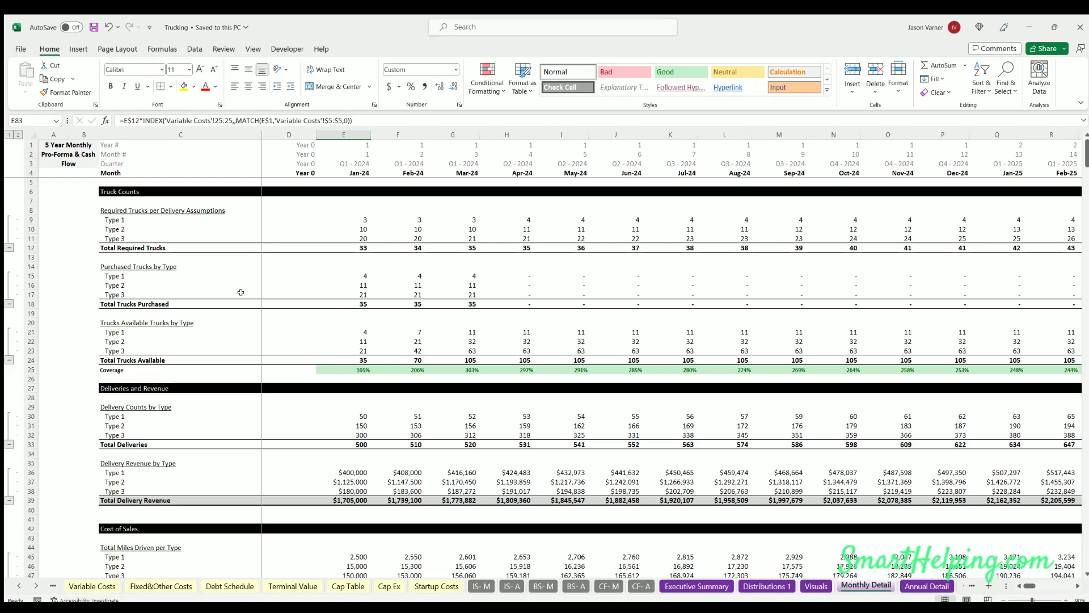
scroll(400, 283, "down", 4)
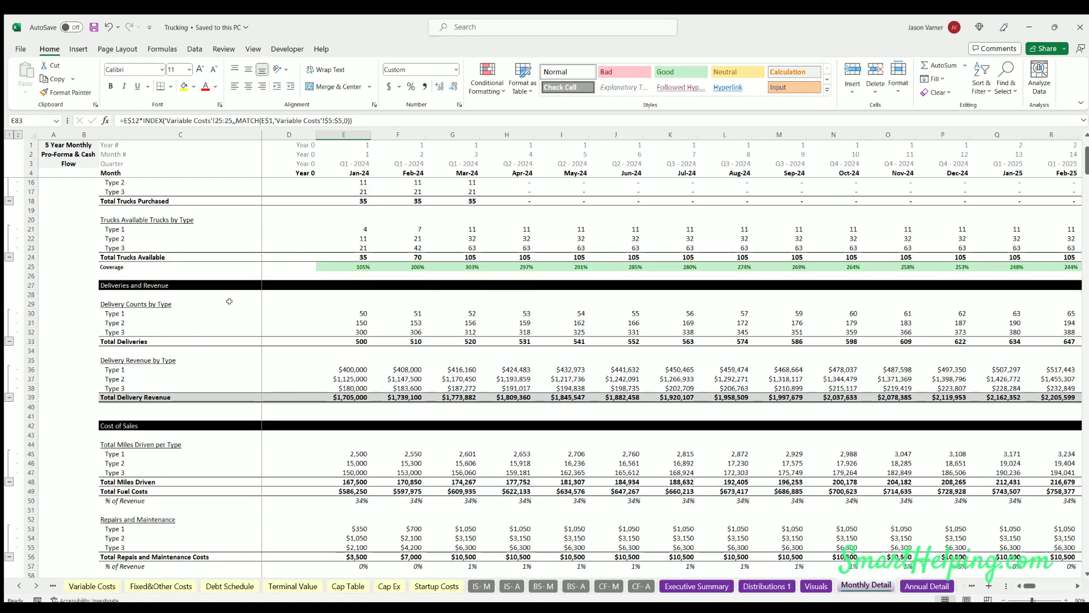
scroll(160, 261, "down", 4)
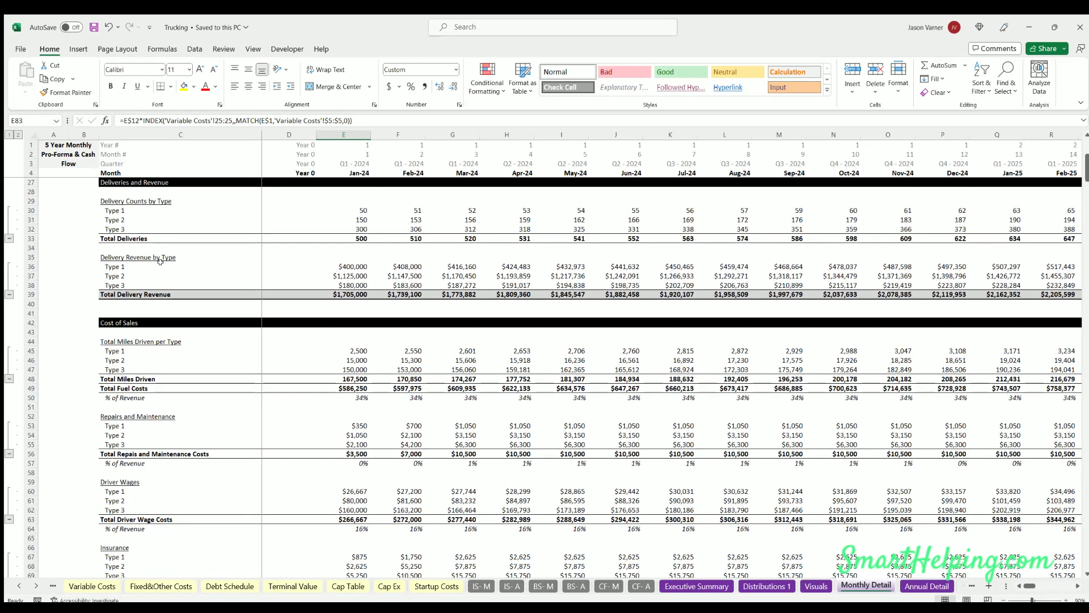
scroll(159, 253, "down", 4)
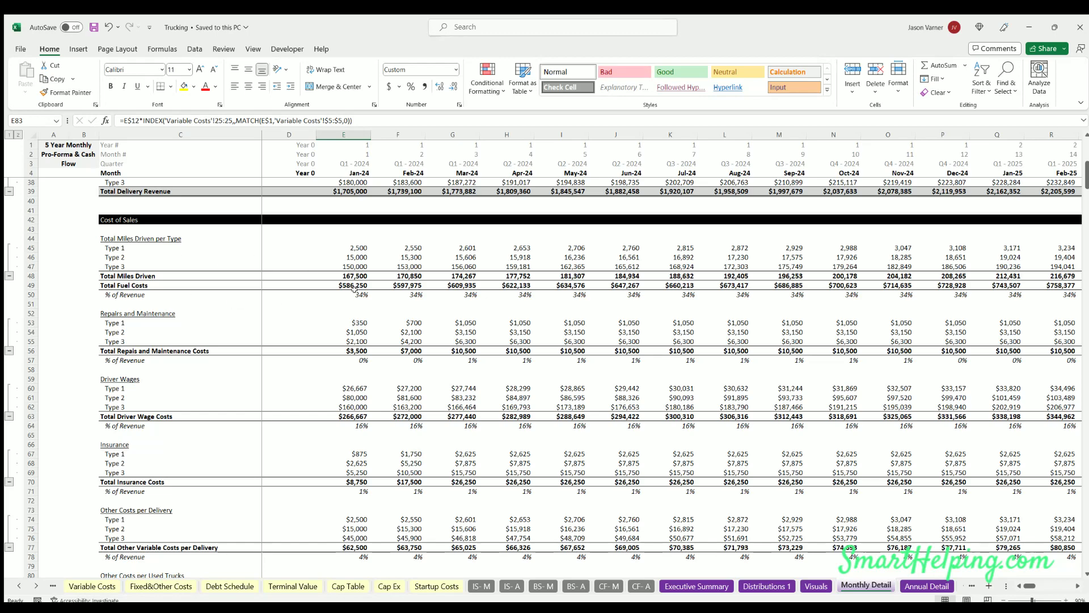
scroll(366, 290, "down", 4)
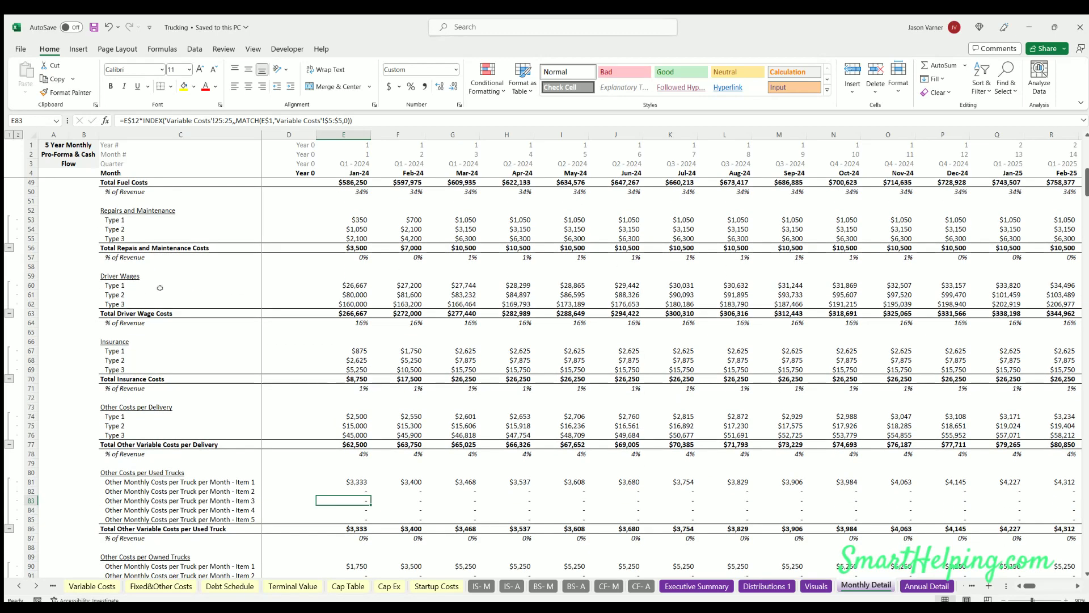
scroll(225, 366, "down", 4)
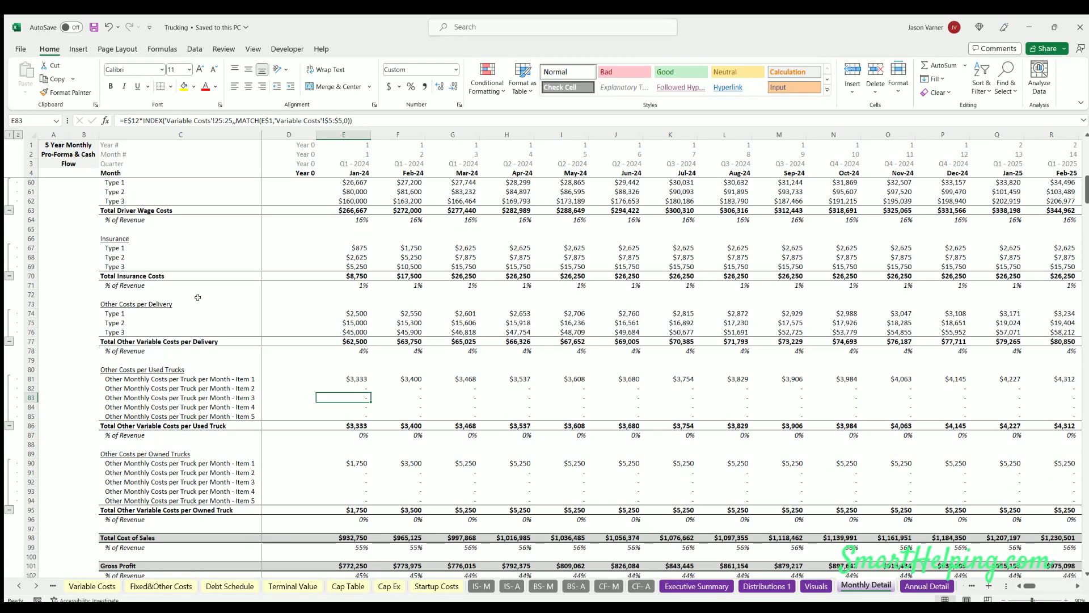
scroll(361, 326, "down", 4)
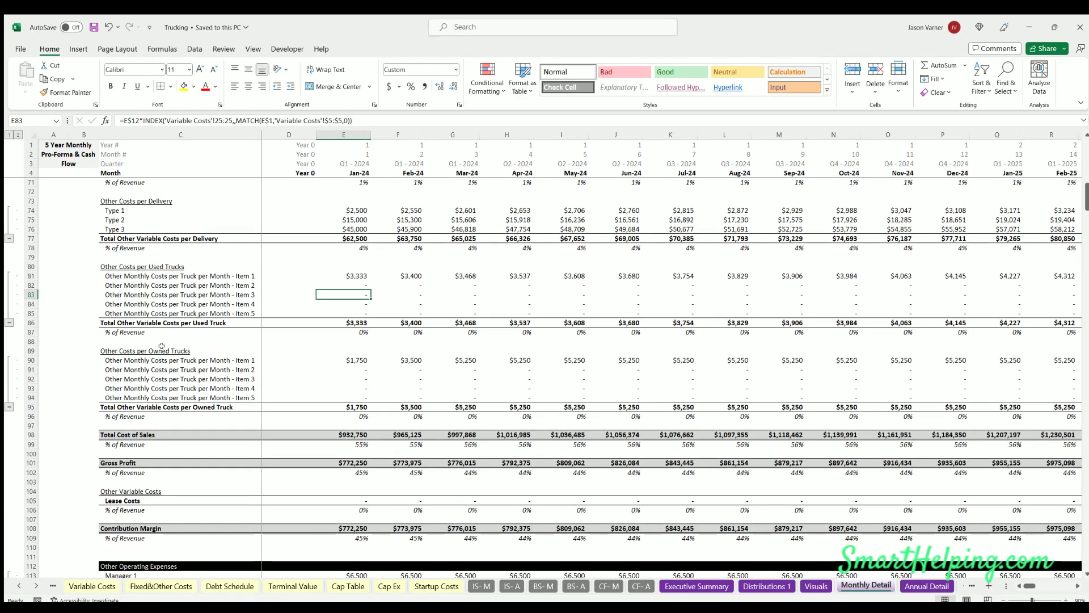
scroll(325, 363, "down", 4)
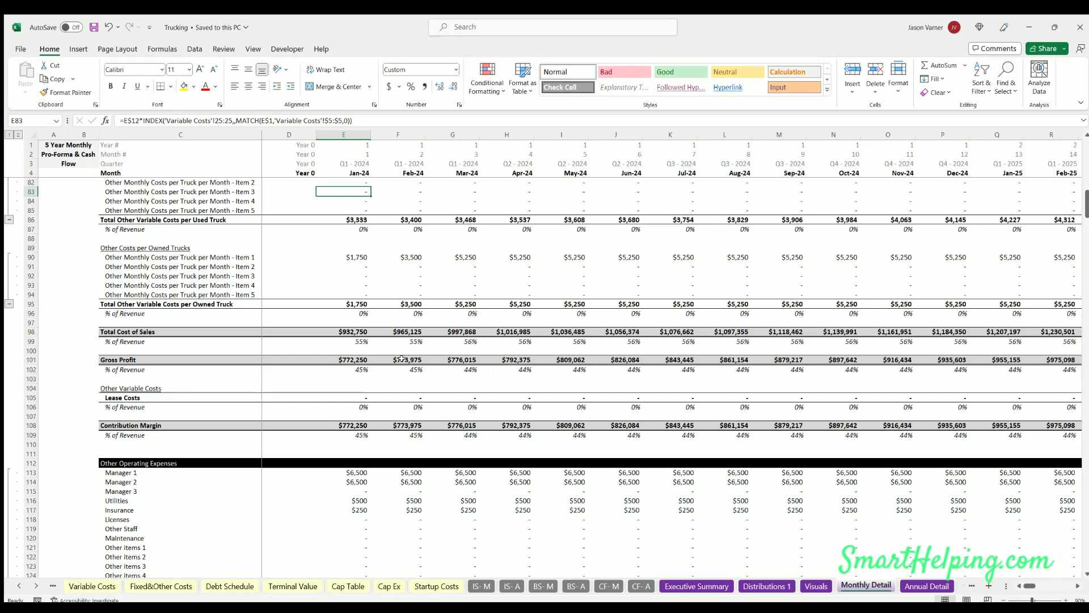
scroll(266, 305, "down", 4)
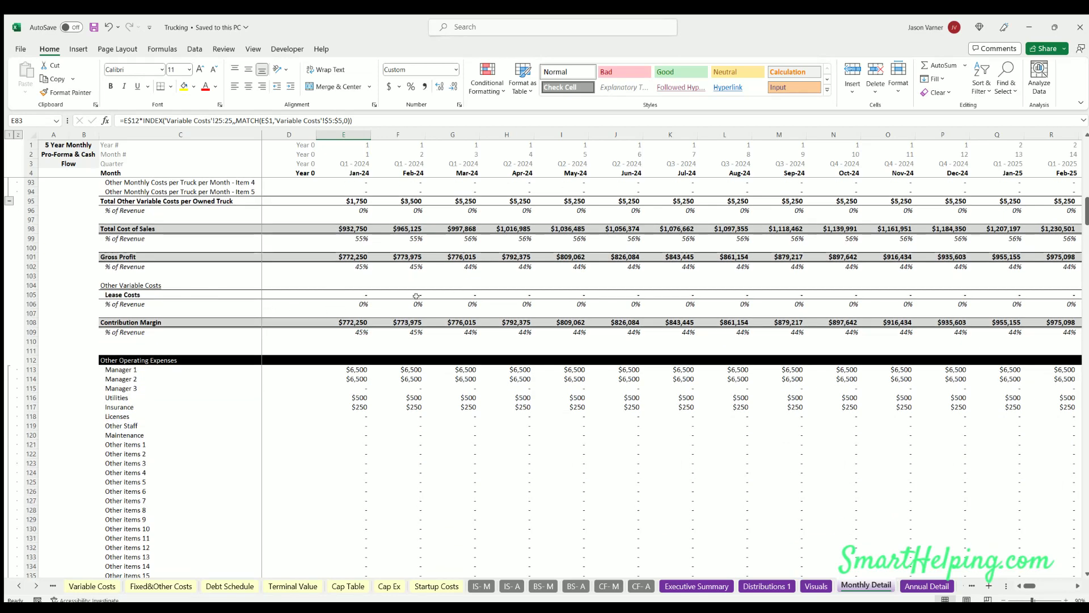
Inspect the January and February lease cost formulas, then review the monthly operating expenses, EBITDA, debt service, cash flow and per-delivery averages
left_click(360, 294)
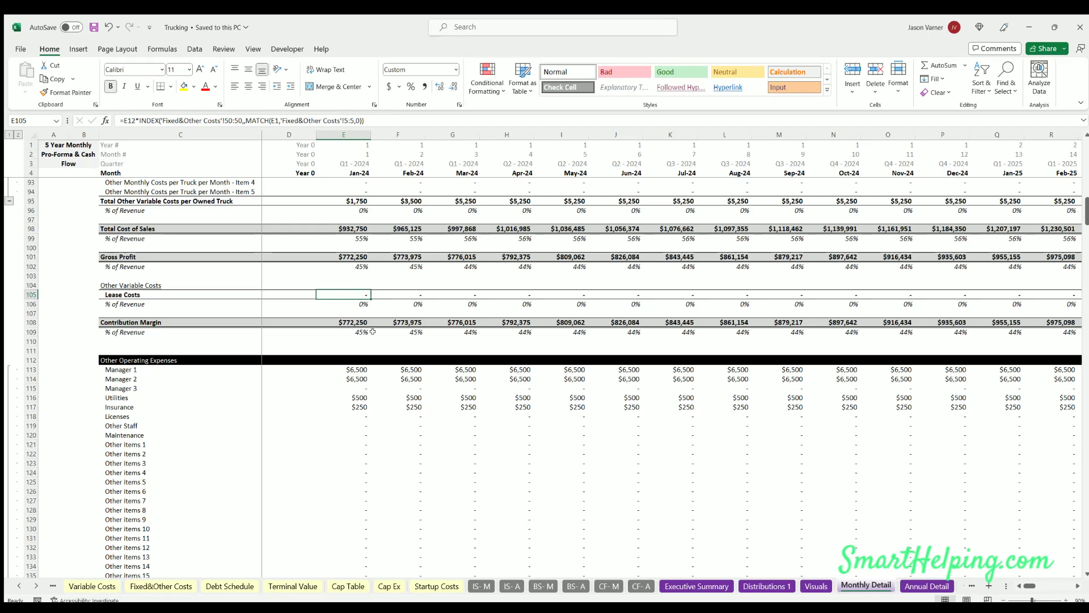
left_click(408, 296)
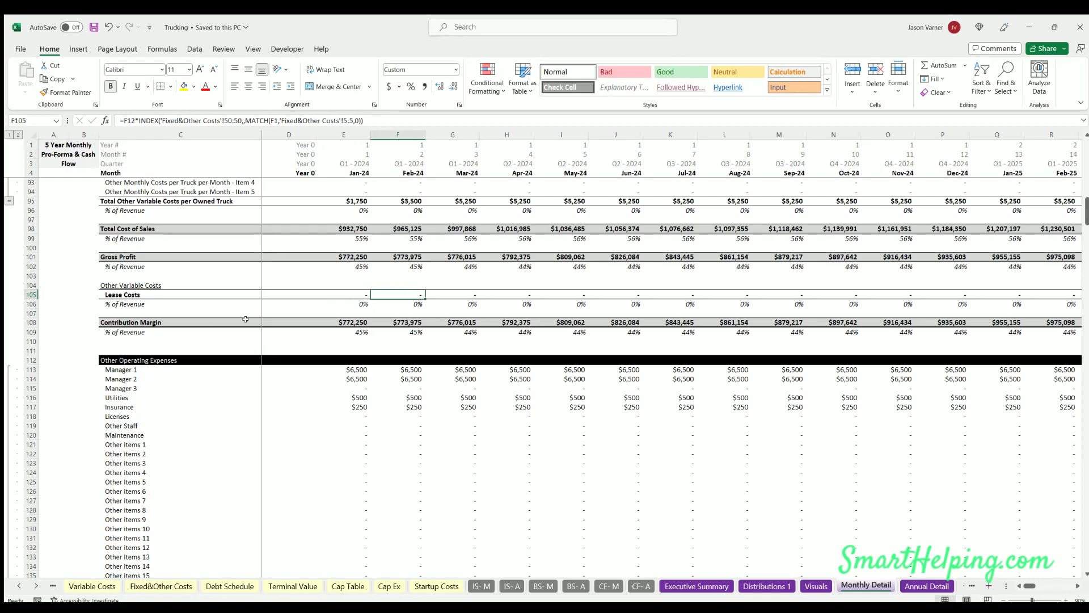
scroll(334, 385, "down", 4)
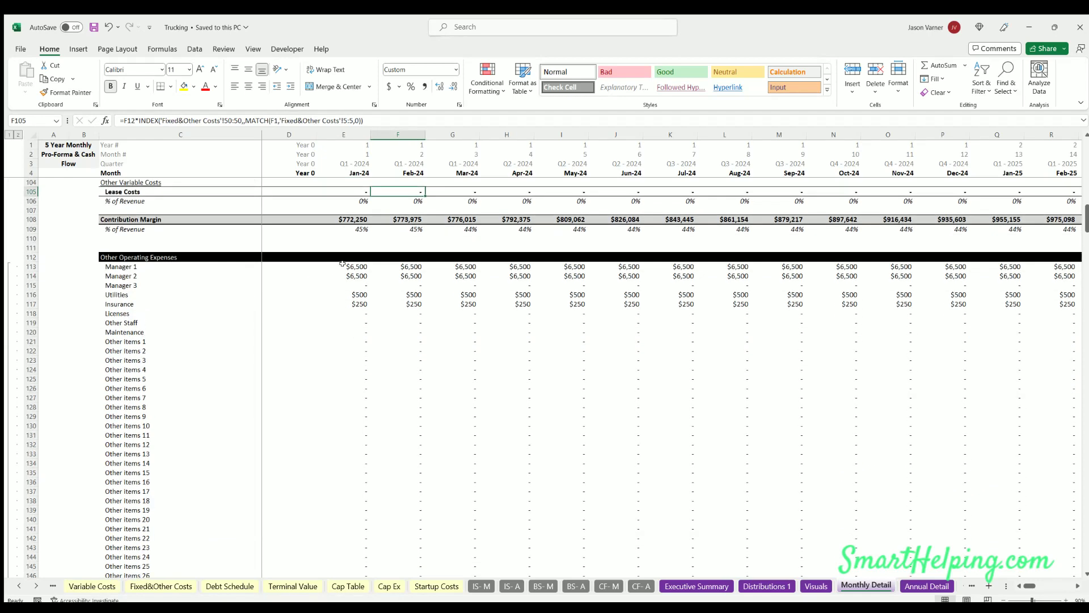
scroll(379, 371, "down", 15)
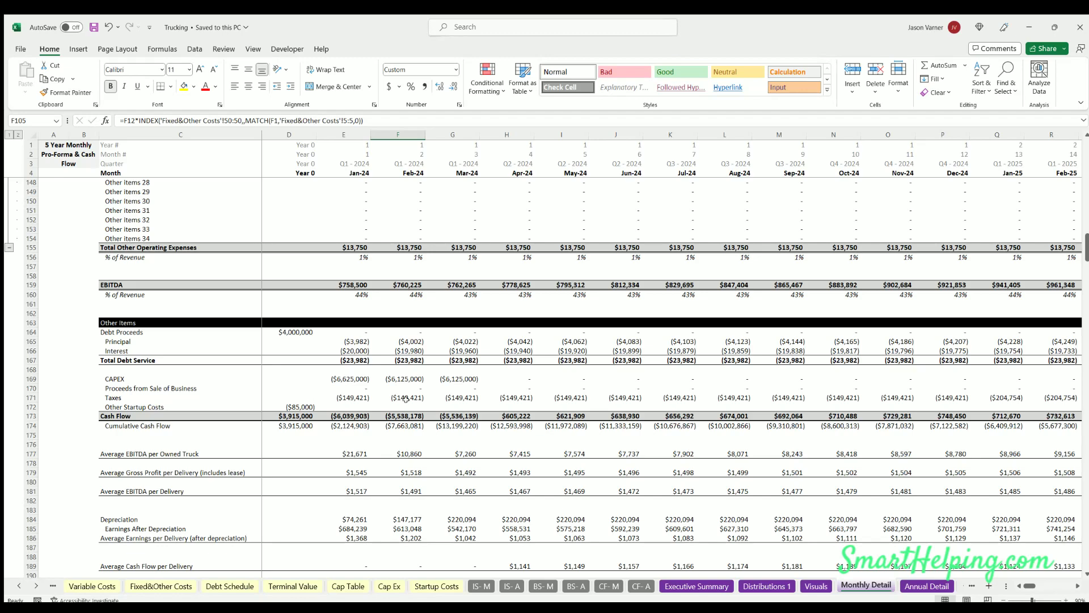
scroll(397, 403, "down", 4)
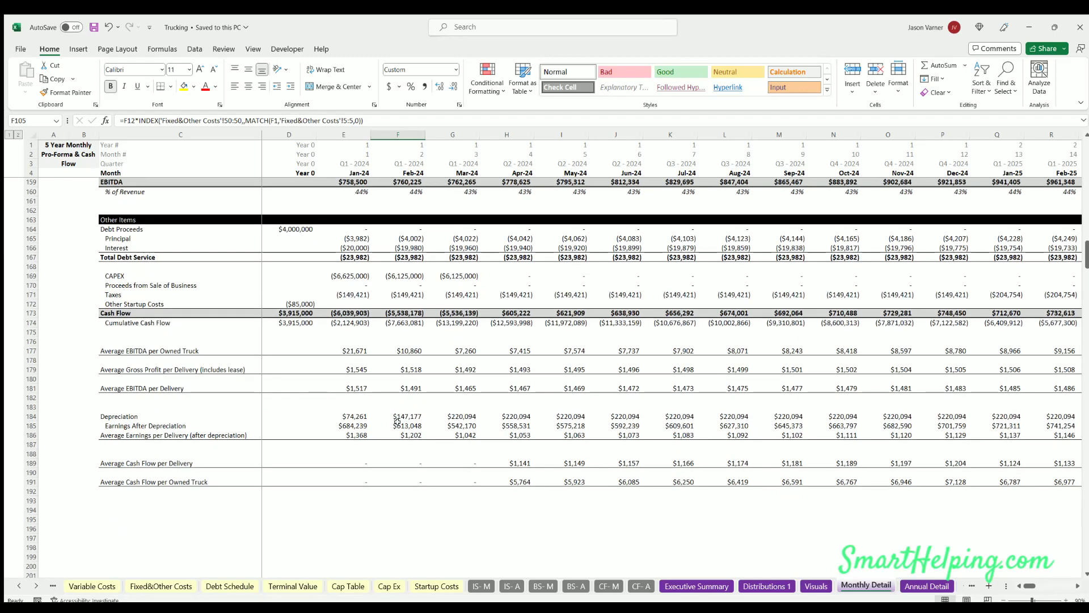
scroll(397, 421, "up", 20)
Review the Annual Detail sheet's yearly truck counts, delivery revenue, costs, EBITDA and debt service
key("ctrl+Page_Down")
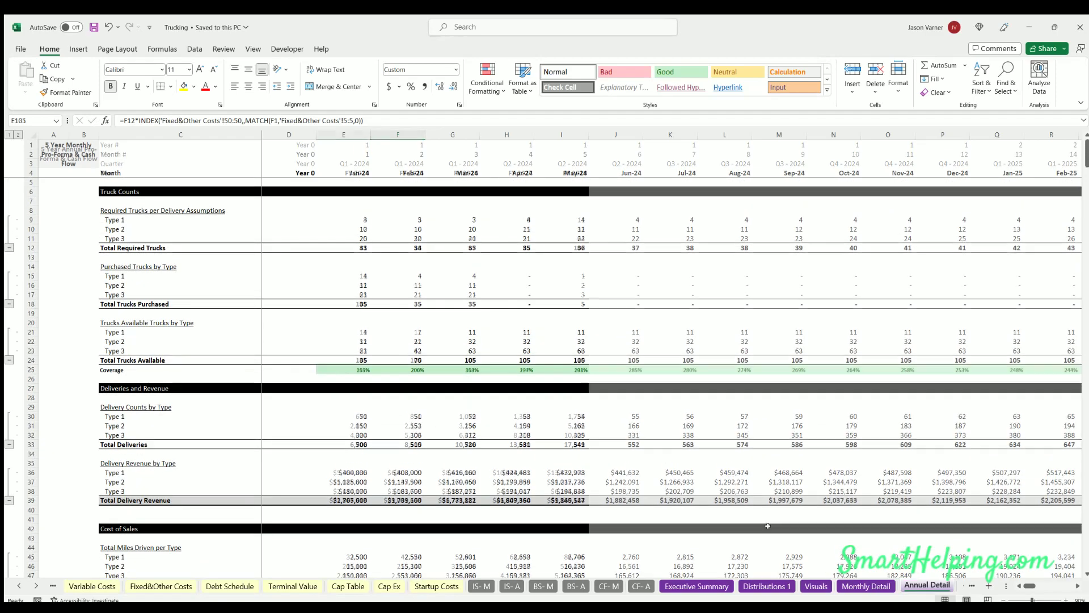
scroll(361, 380, "down", 4)
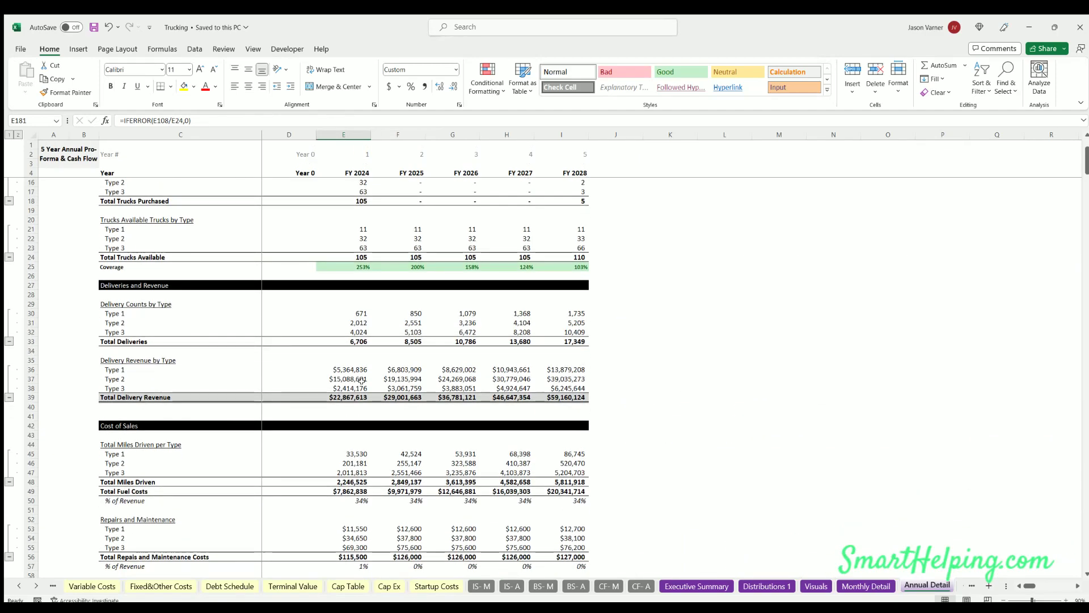
scroll(361, 380, "down", 20)
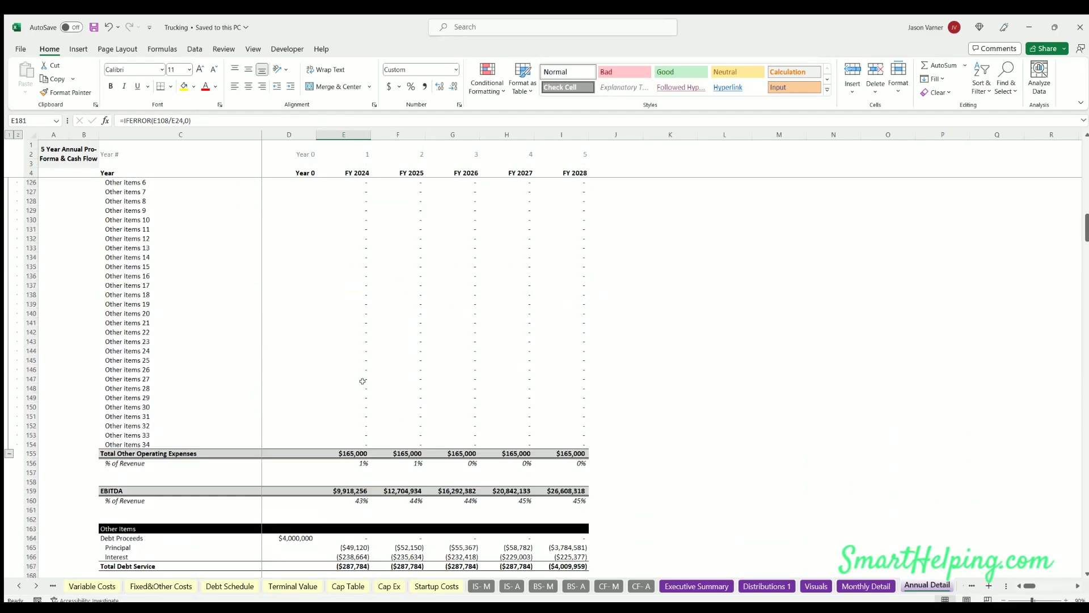
scroll(363, 381, "up", 20)
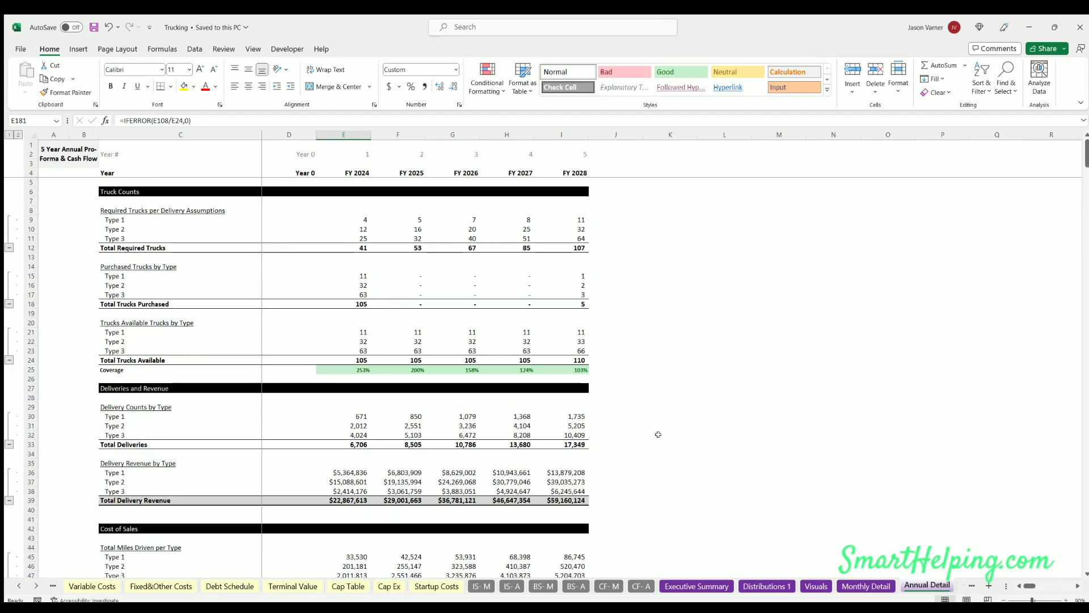
Check the purchased trucks and coverage rate on Truck Counts and the Purchase or Lease Trucks setting on Global Control
left_click(19, 585)
left_click(19, 585)
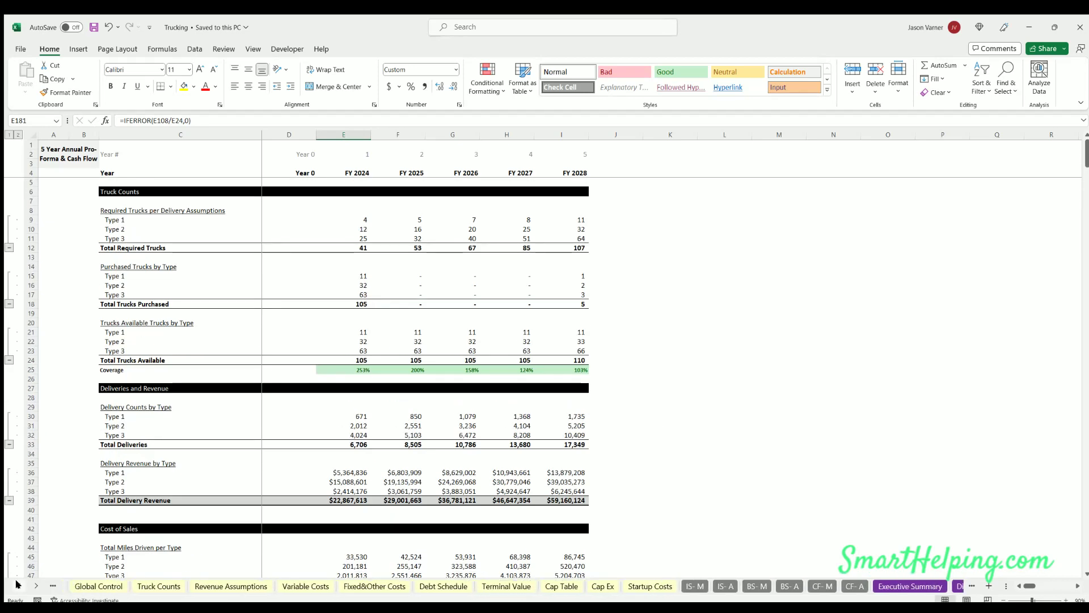
left_click(19, 585)
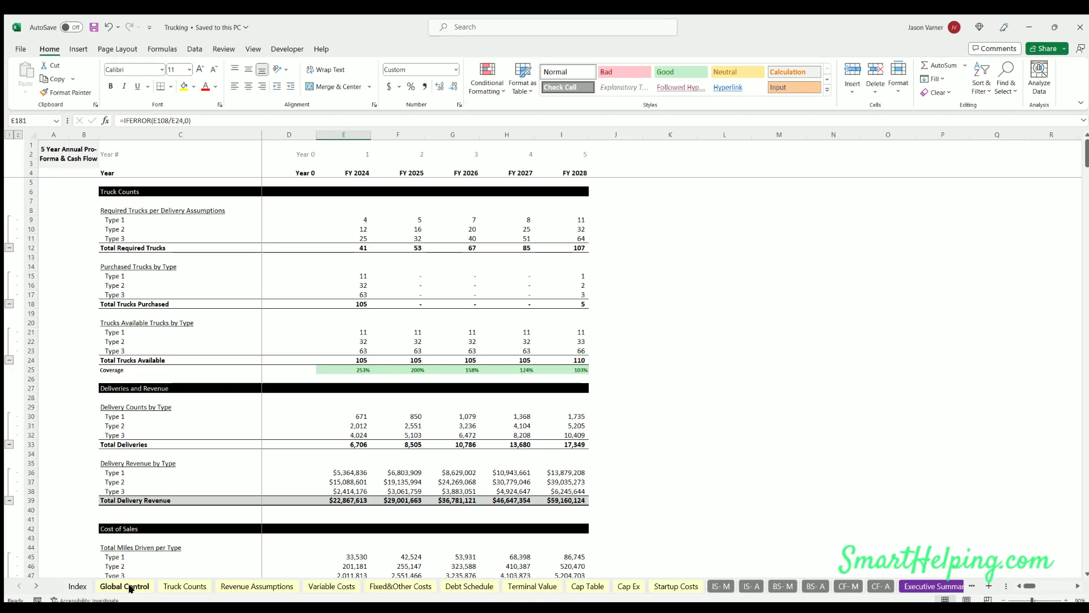
left_click(185, 586)
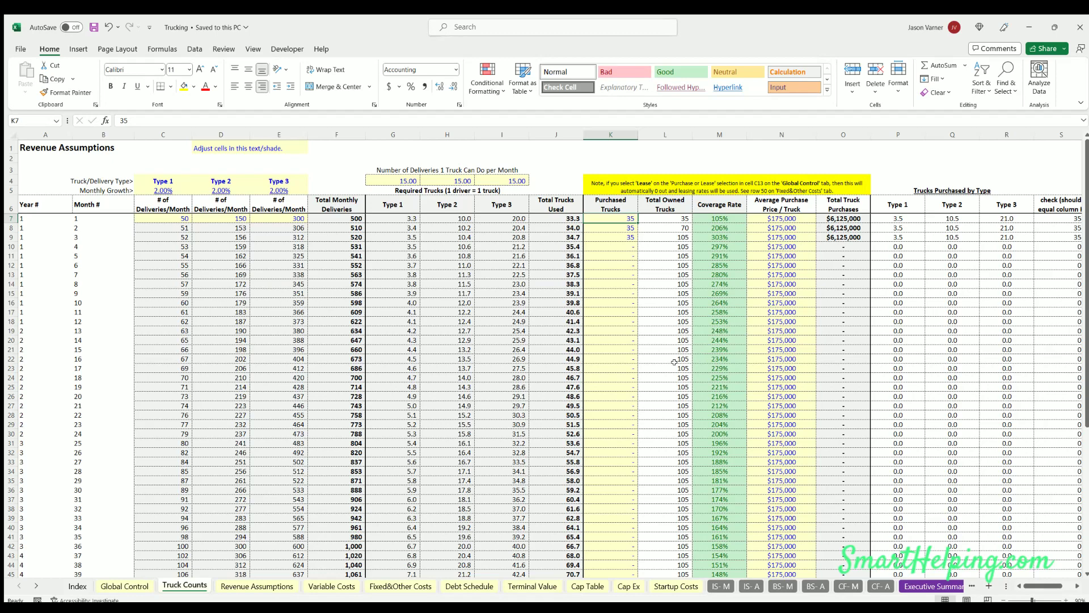
left_click(136, 586)
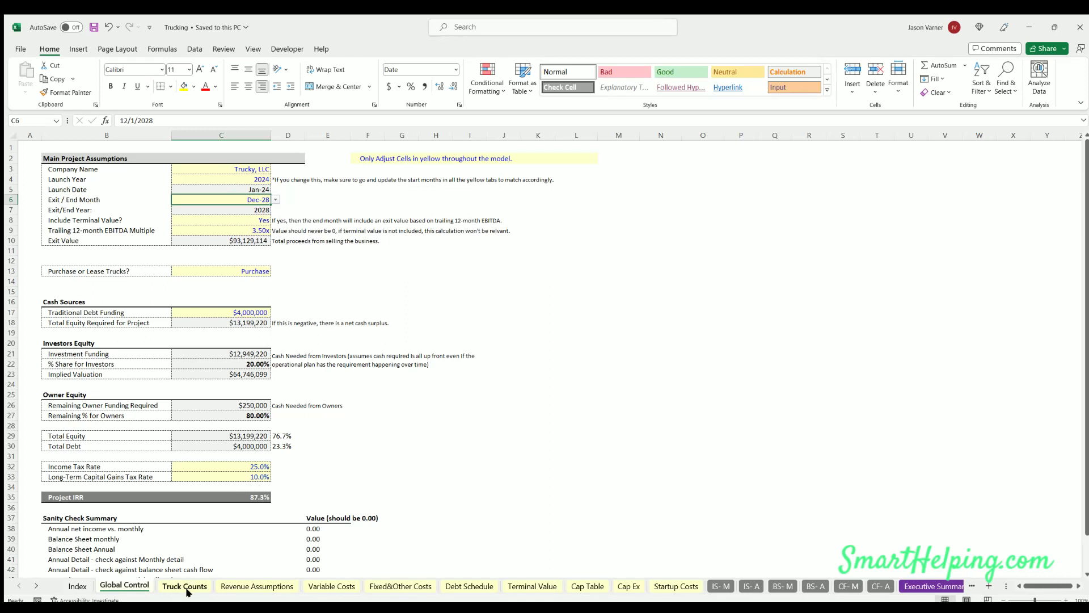
left_click(260, 270)
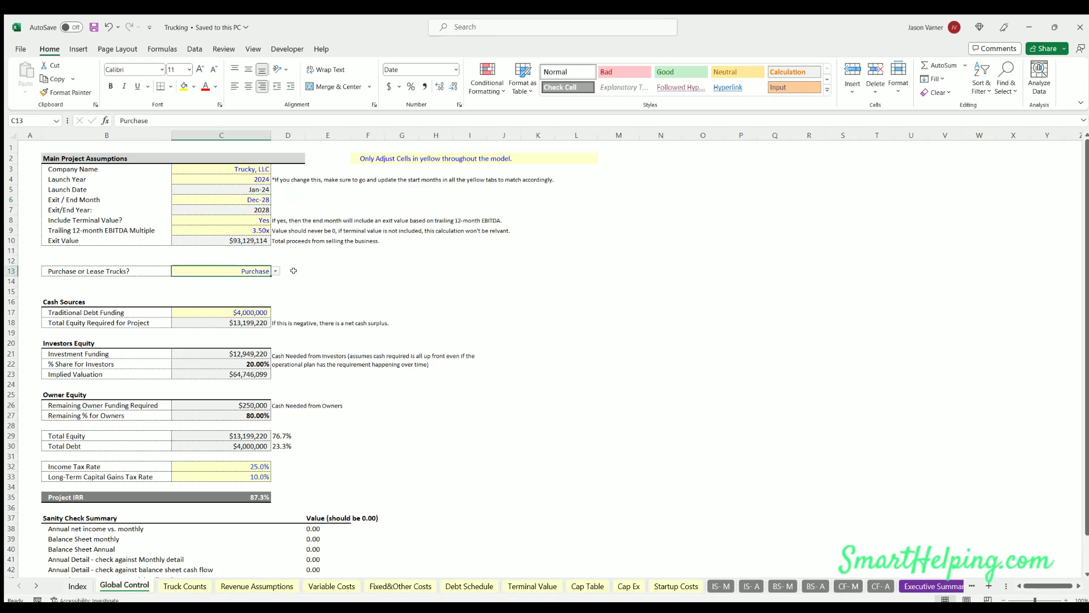
left_click(623, 360)
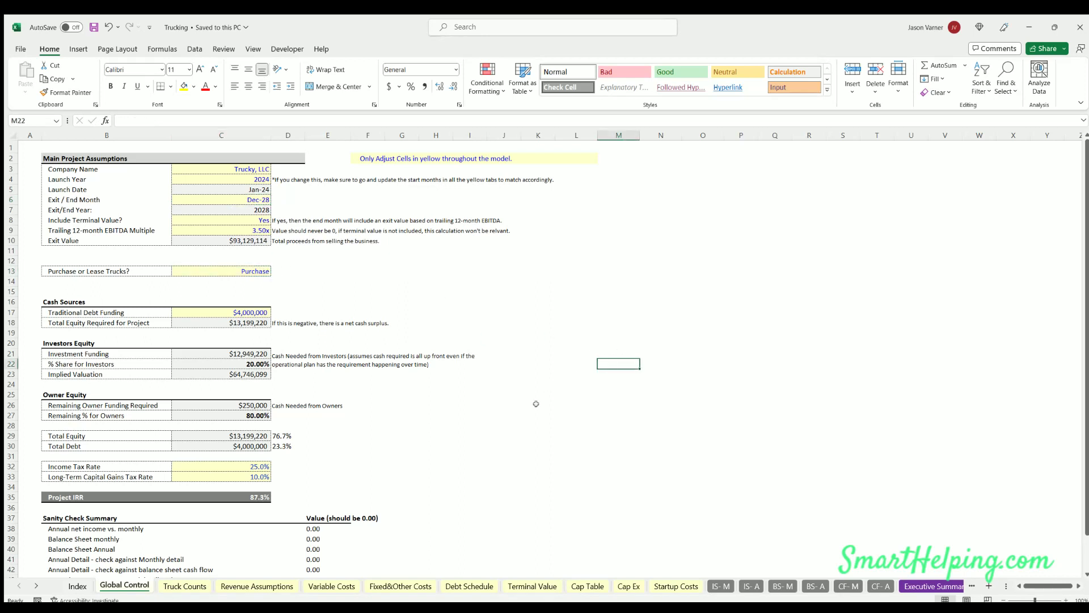